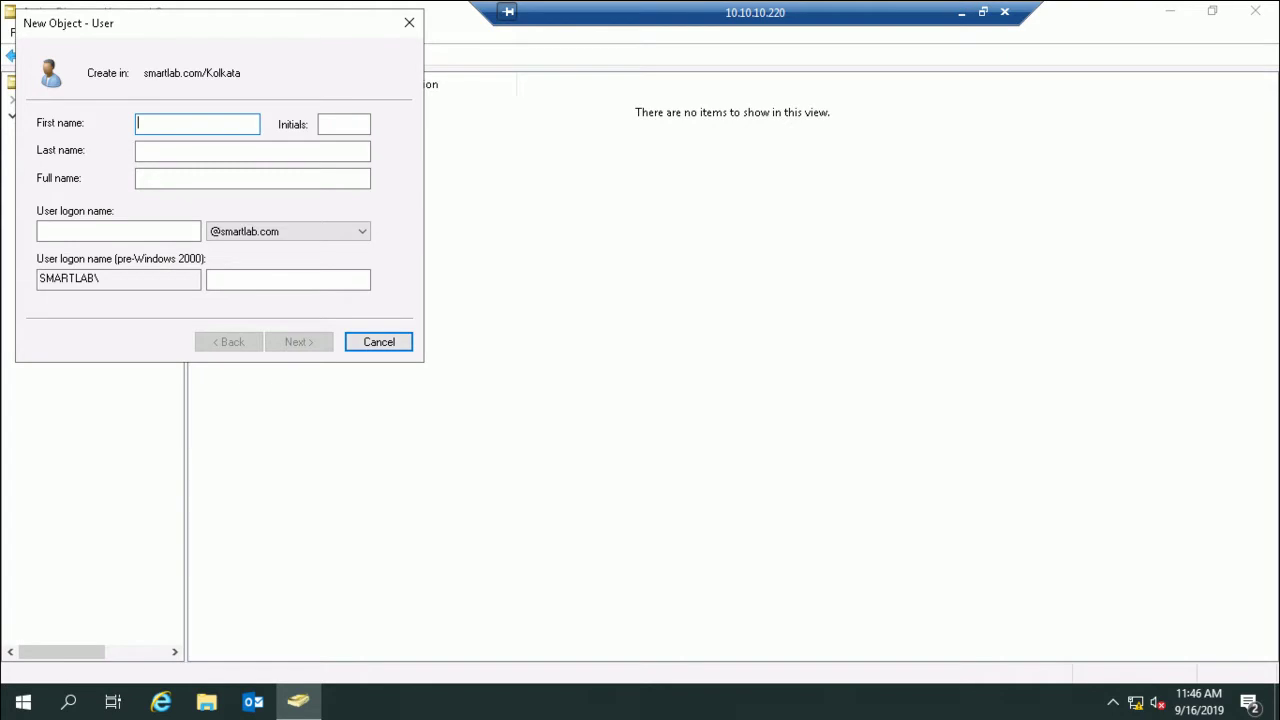
Step: Create user k1 in Kolkata with a password the user cannot change and that never expires
{"action": "key", "text": "Tab"}
{"action": "key", "text": "Tab"}
{"action": "key", "text": "Tab"}
{"action": "key", "text": "Tab"}
{"action": "type", "text": "k1"}
{"action": "key", "text": "Return"}
{"action": "type", "text": "••••••••"}
{"action": "key", "text": "Tab"}
{"action": "type", "text": "••••••••"}
{"action": "left_click", "coordinate": [42, 184]}
{"action": "left_click", "coordinate": [42, 207]}
{"action": "left_click", "coordinate": [42, 230]}
{"action": "left_click", "coordinate": [298, 342]}
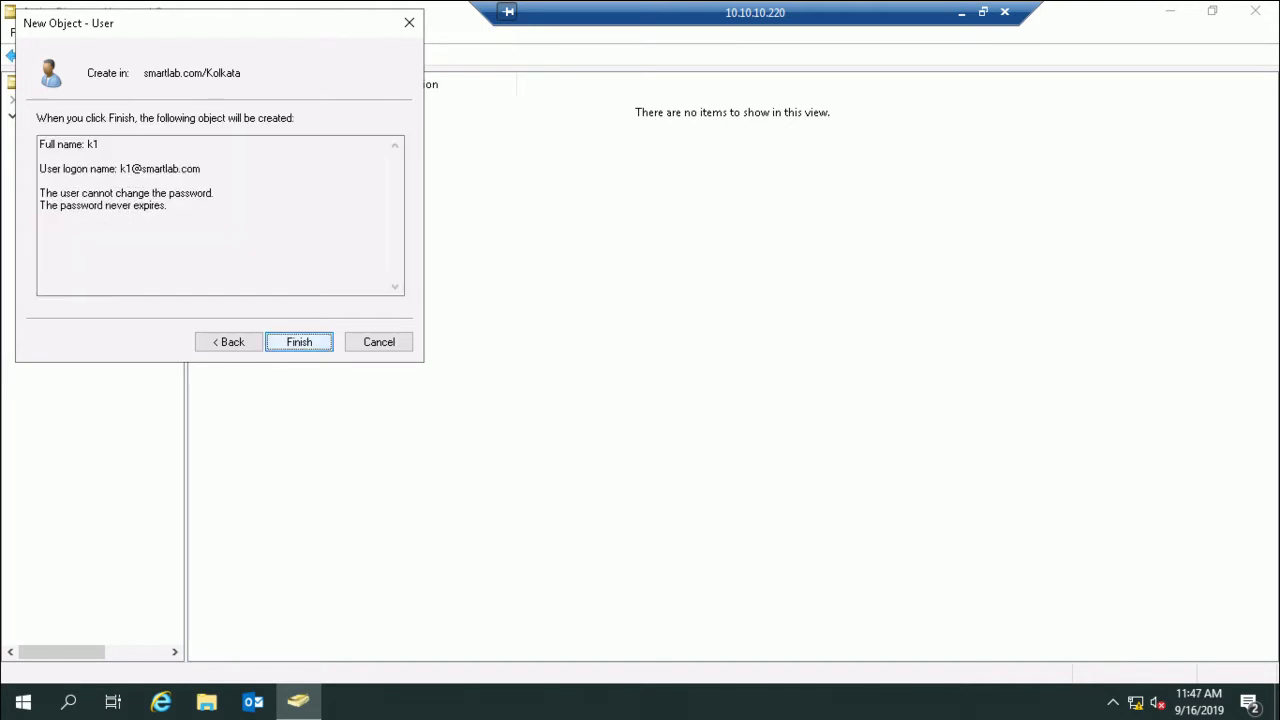
{"action": "left_click", "coordinate": [298, 342]}
Step: Start a second new user in Kolkata with first name and logon name k2
{"action": "right_click", "coordinate": [280, 190]}
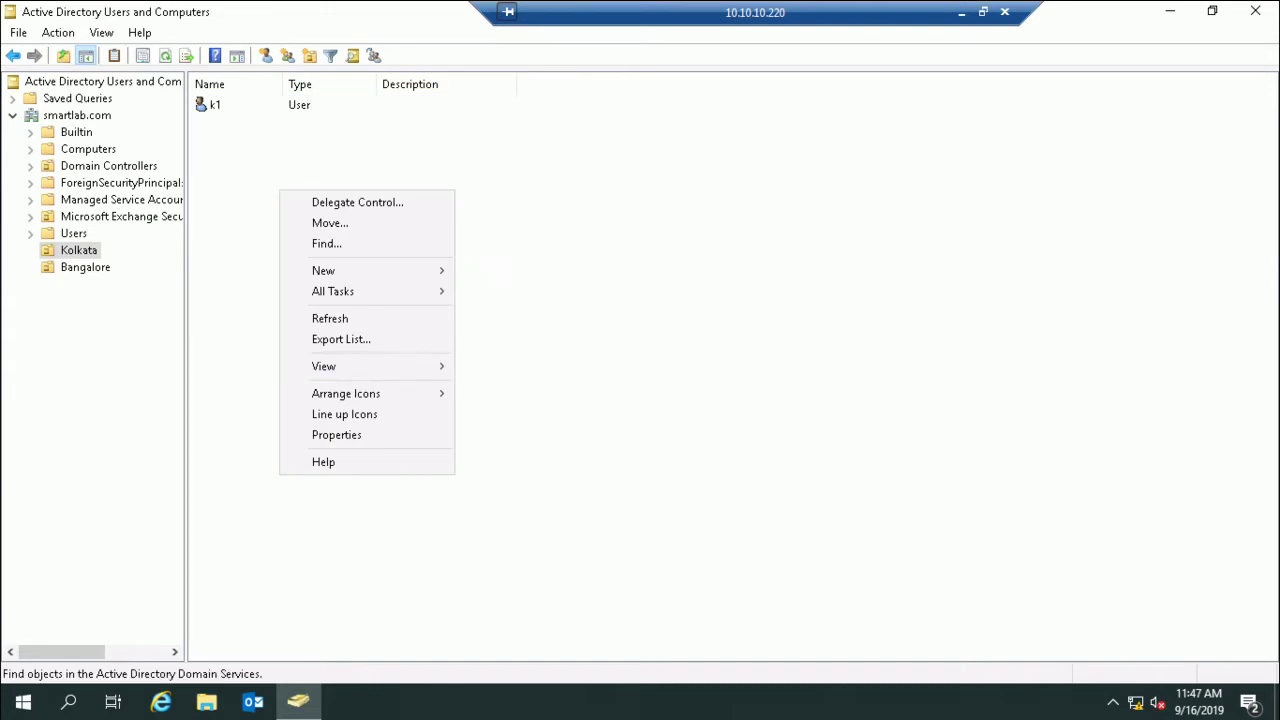
{"action": "mouse_move", "coordinate": [360, 270]}
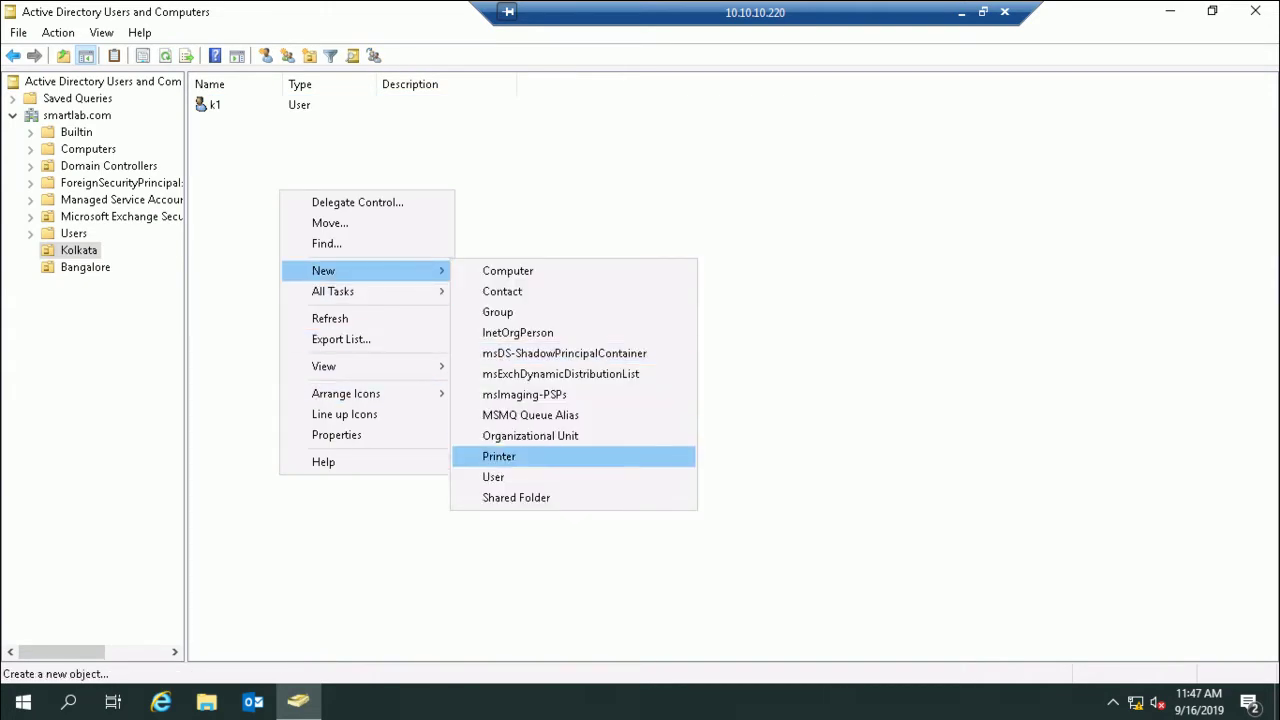
{"action": "left_click", "coordinate": [493, 477]}
{"action": "type", "text": "k2"}
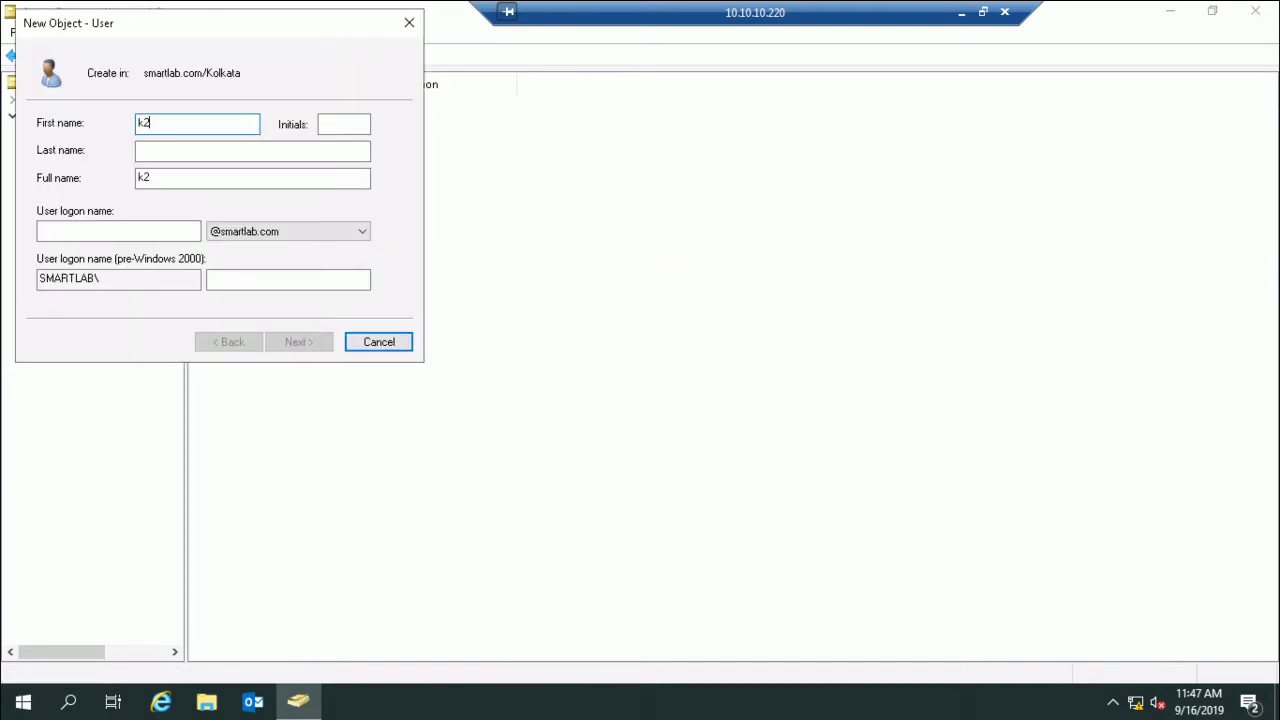
{"action": "key", "text": "ctrl+a"}
{"action": "key", "text": "Tab"}
{"action": "key", "text": "Tab"}
{"action": "key", "text": "Tab"}
{"action": "key", "text": "Tab"}
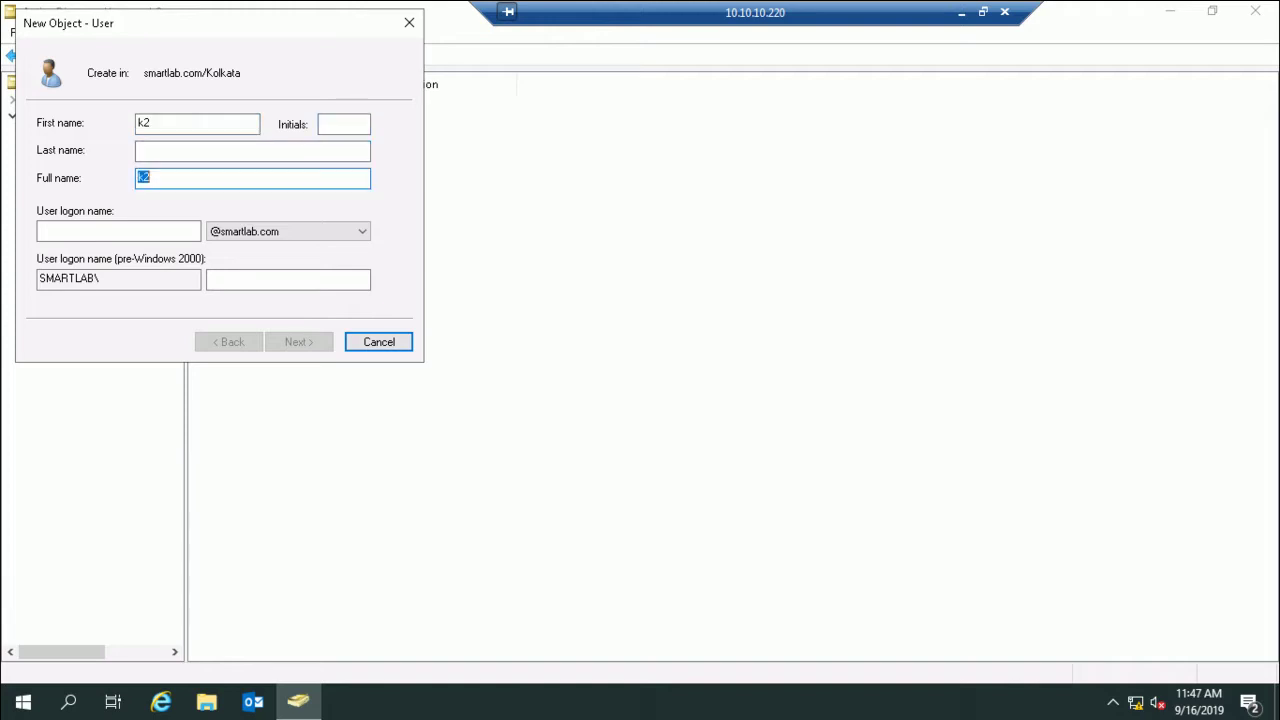
{"action": "type", "text": "k2"}
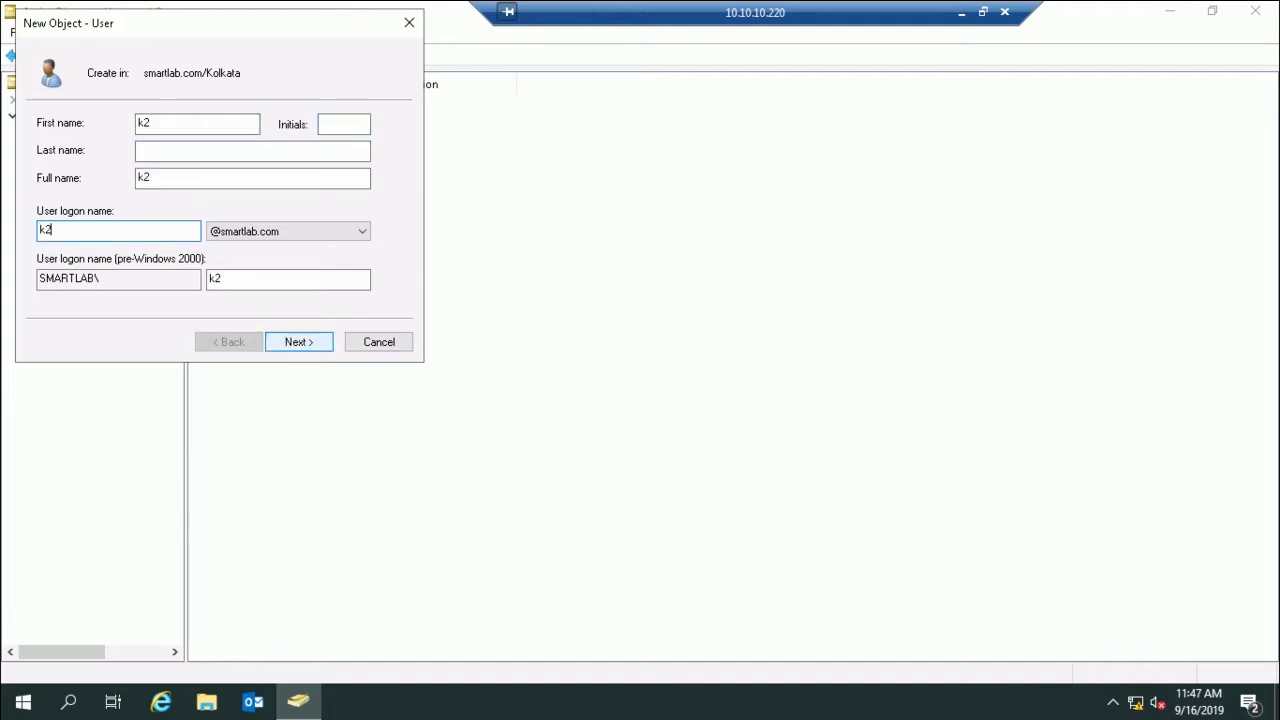
{"action": "key", "text": "Return"}
Step: Give k2 a confirmed password that never expires and the user cannot change, and finish
{"action": "type", "text": "••••••••"}
{"action": "key", "text": "Tab"}
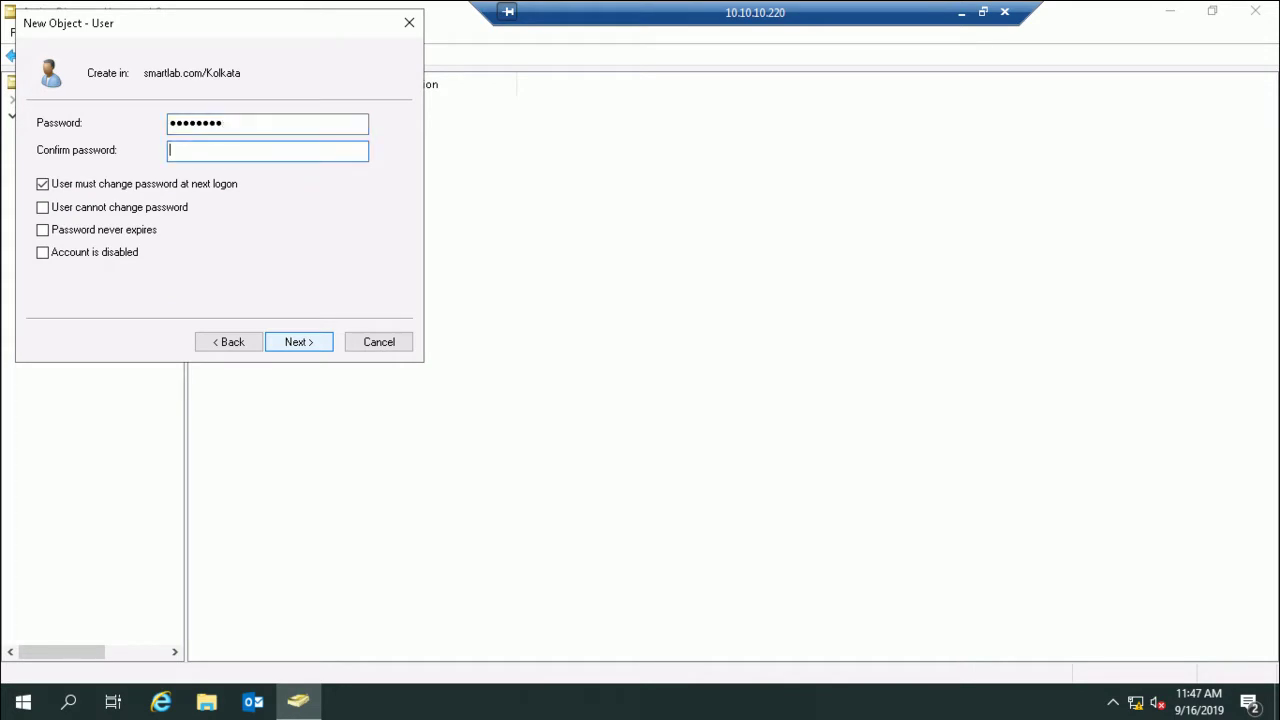
{"action": "type", "text": "••••••••"}
{"action": "key", "text": "Tab"}
{"action": "key", "text": "space"}
{"action": "key", "text": "Tab"}
{"action": "key", "text": "space"}
{"action": "key", "text": "Tab"}
{"action": "key", "text": "space"}
{"action": "key", "text": "Return"}
{"action": "key", "text": "Return"}
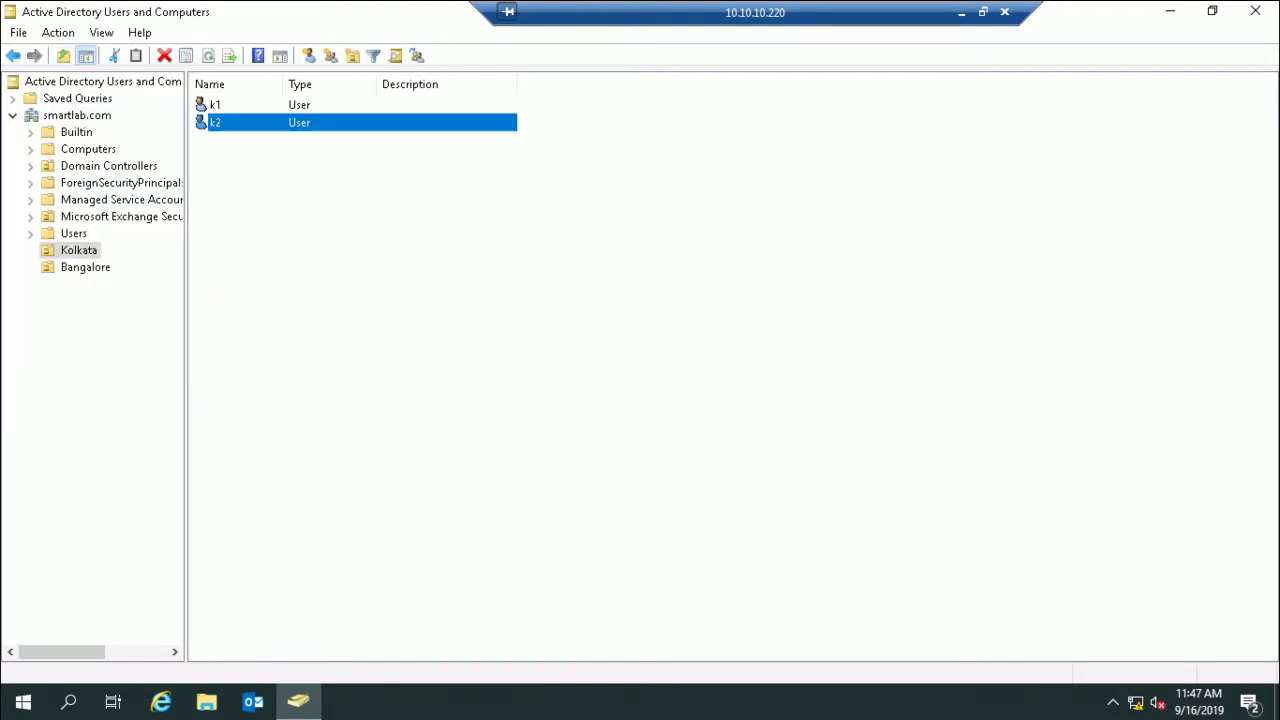
Step: Start a new user in the Bangalore OU with logon name b1
{"action": "left_click", "coordinate": [85, 267]}
{"action": "right_click", "coordinate": [255, 197]}
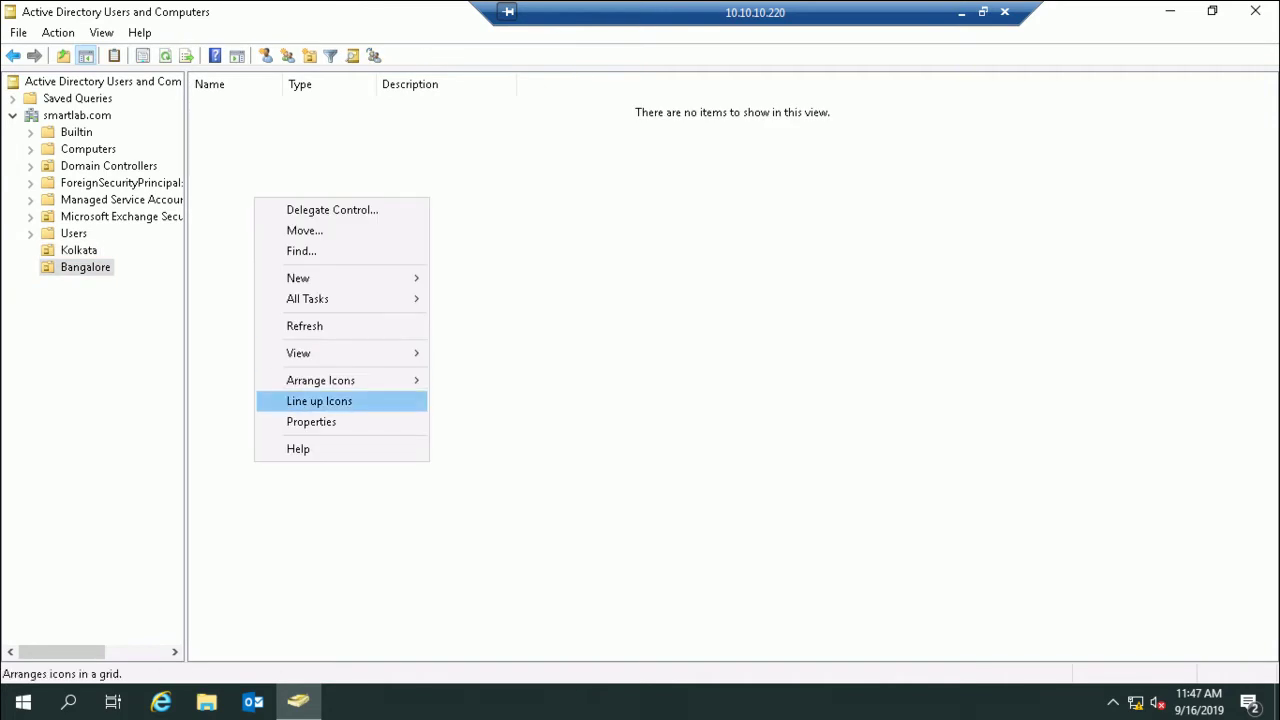
{"action": "mouse_move", "coordinate": [300, 278]}
{"action": "left_click", "coordinate": [470, 485]}
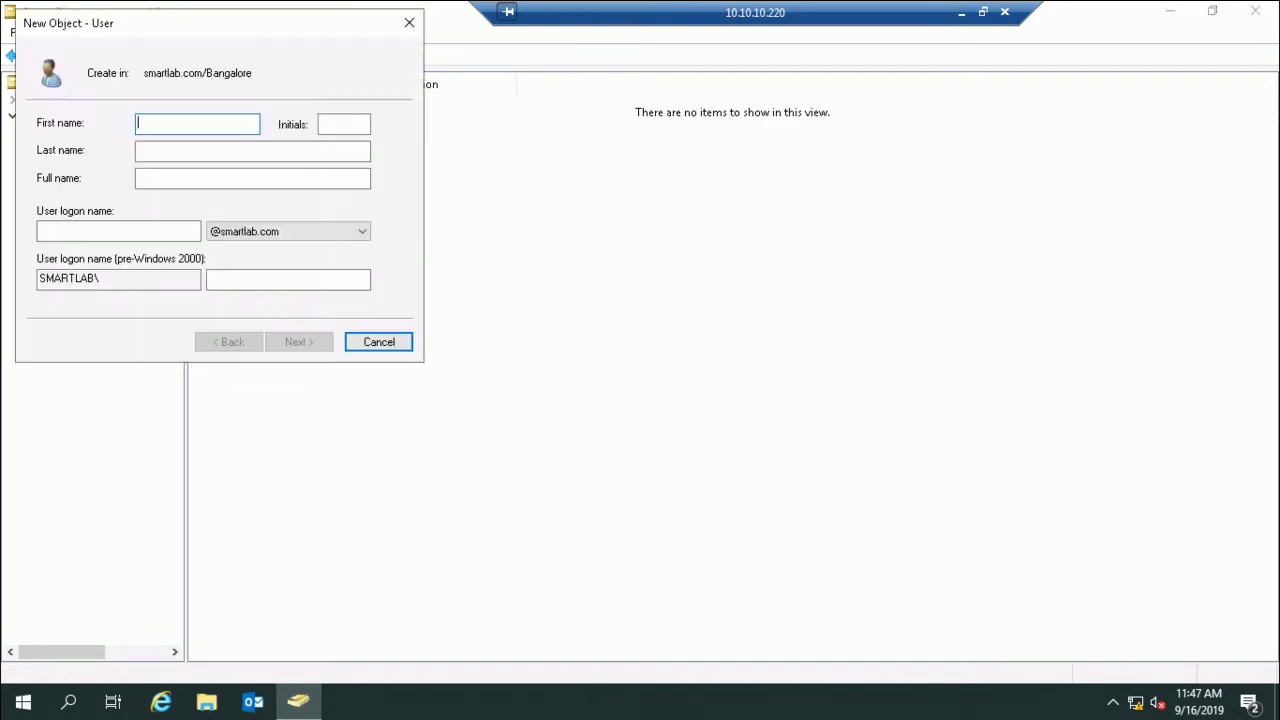
{"action": "type", "text": "b1"}
{"action": "key", "text": "ctrl+a"}
{"action": "key", "text": "ctrl+c"}
{"action": "left_click", "coordinate": [118, 231]}
{"action": "key", "text": "ctrl+v"}
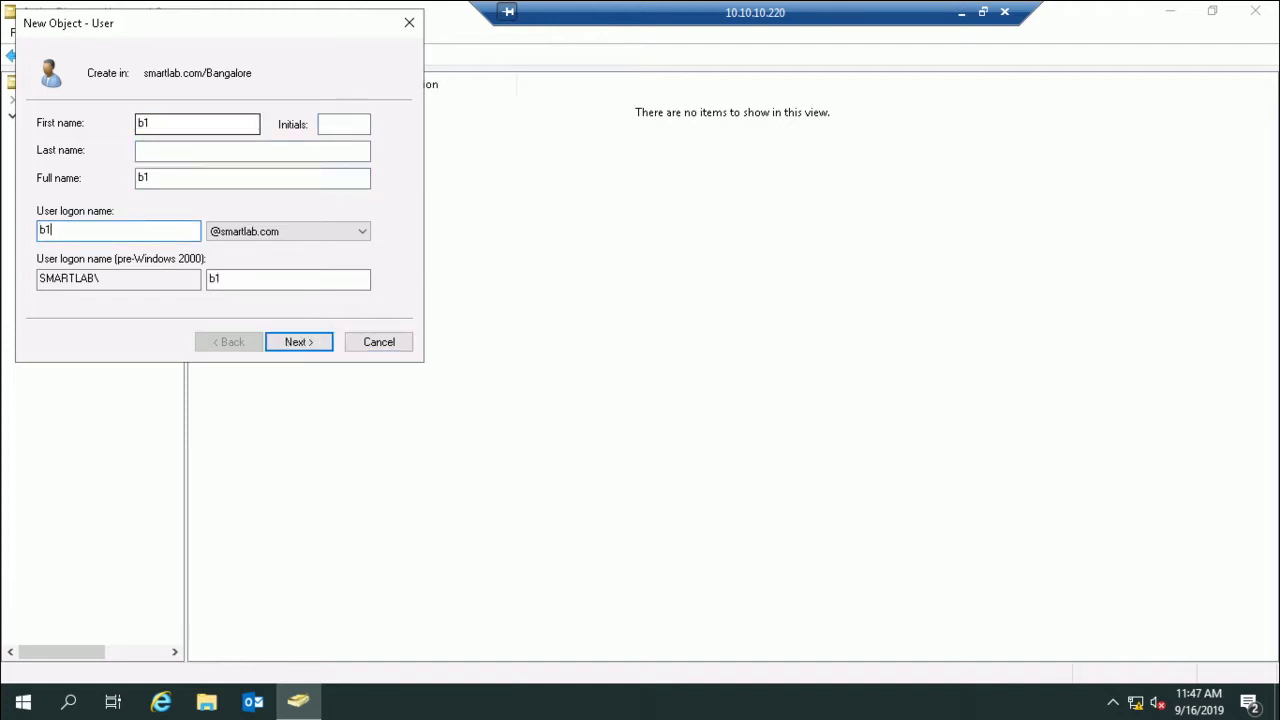
{"action": "key", "text": "Return"}
Step: Enter and confirm b1's password, set the account options, and finish creating b1
{"action": "type", "text": "Password"}
{"action": "key", "text": "Tab"}
{"action": "type", "text": "Password"}
{"action": "key", "text": "Tab"}
{"action": "key", "text": "space"}
{"action": "key", "text": "Tab"}
{"action": "key", "text": "space"}
{"action": "key", "text": "Tab"}
{"action": "key", "text": "space"}
{"action": "key", "text": "Return"}
{"action": "key", "text": "Return"}
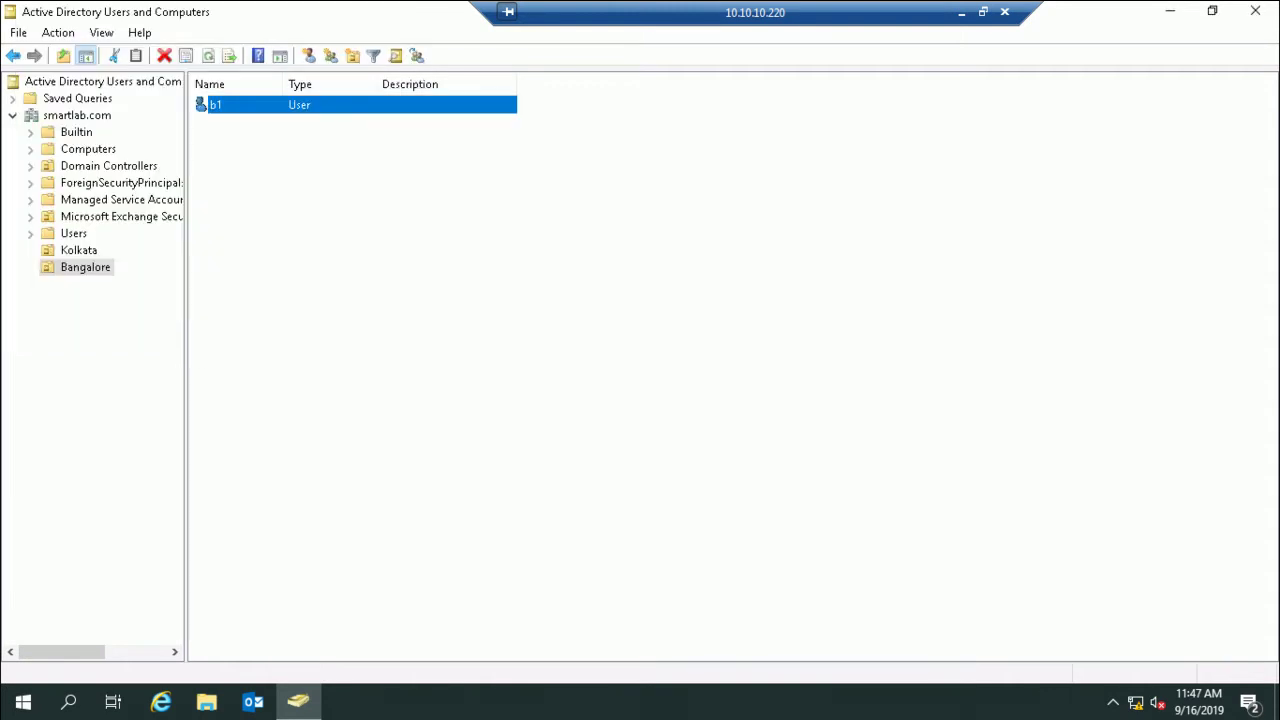
Step: Start another new Bangalore user with first name and logon name b2
{"action": "right_click", "coordinate": [271, 167]}
{"action": "mouse_move", "coordinate": [360, 248]}
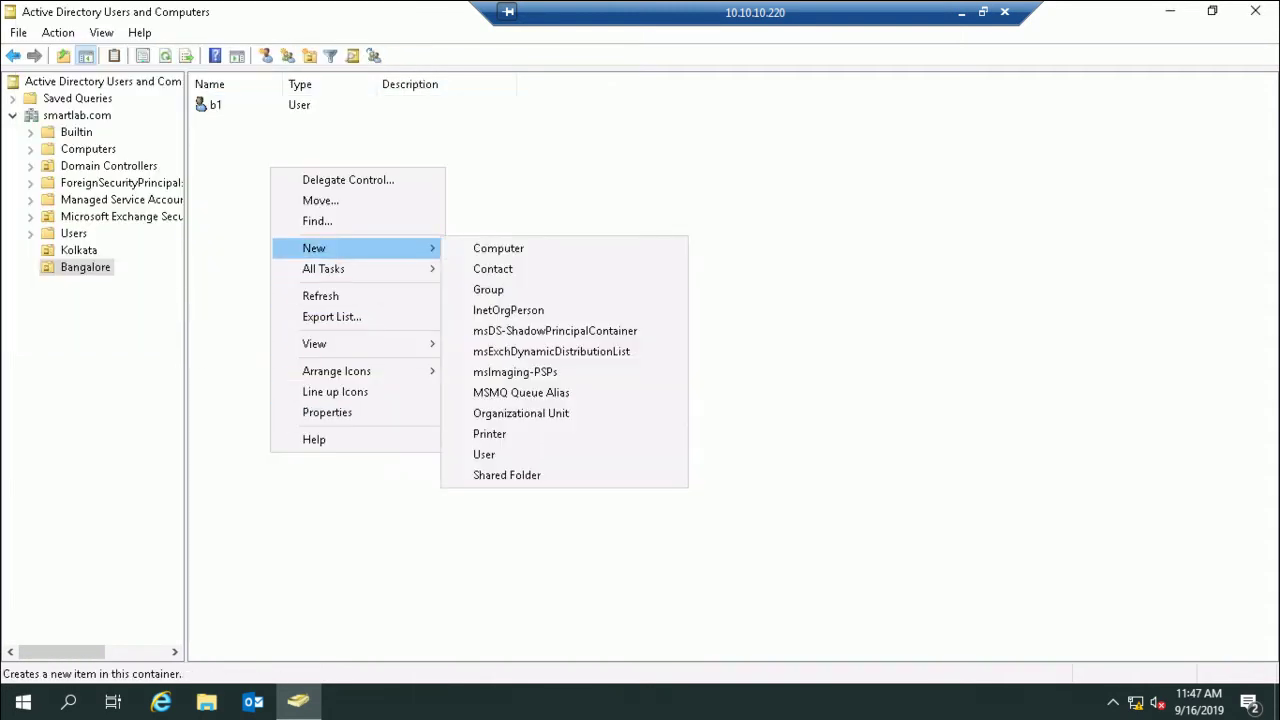
{"action": "left_click", "coordinate": [500, 453]}
{"action": "type", "text": "b2"}
{"action": "key", "text": "Tab"}
{"action": "key", "text": "Tab"}
{"action": "key", "text": "Tab"}
{"action": "key", "text": "Tab"}
{"action": "key", "text": "Tab"}
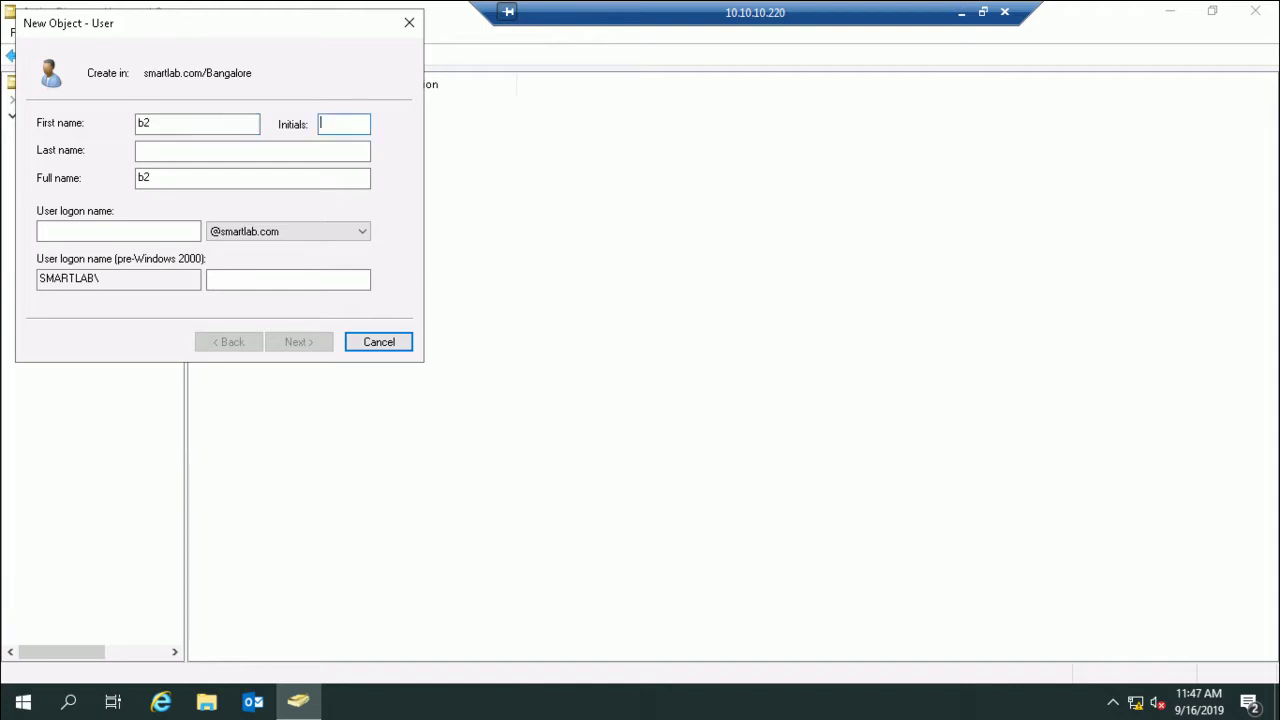
{"action": "left_click", "coordinate": [118, 231]}
{"action": "type", "text": "b2"}
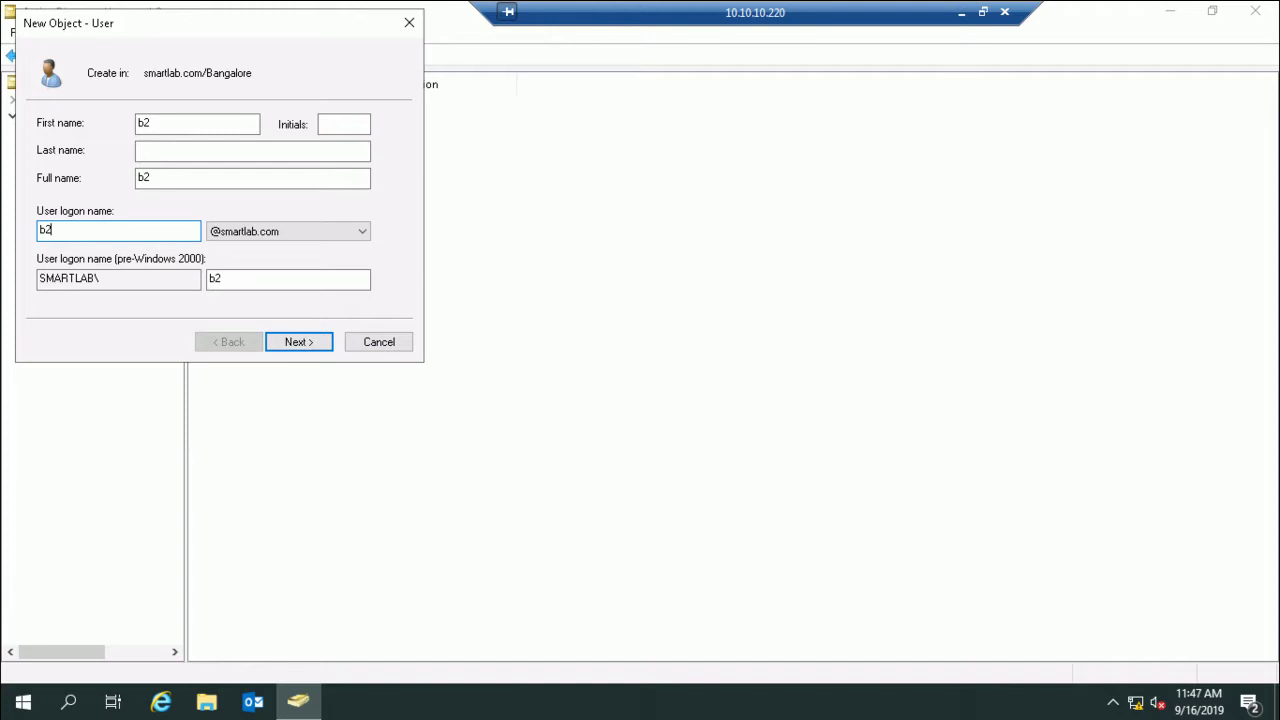
{"action": "key", "text": "Return"}
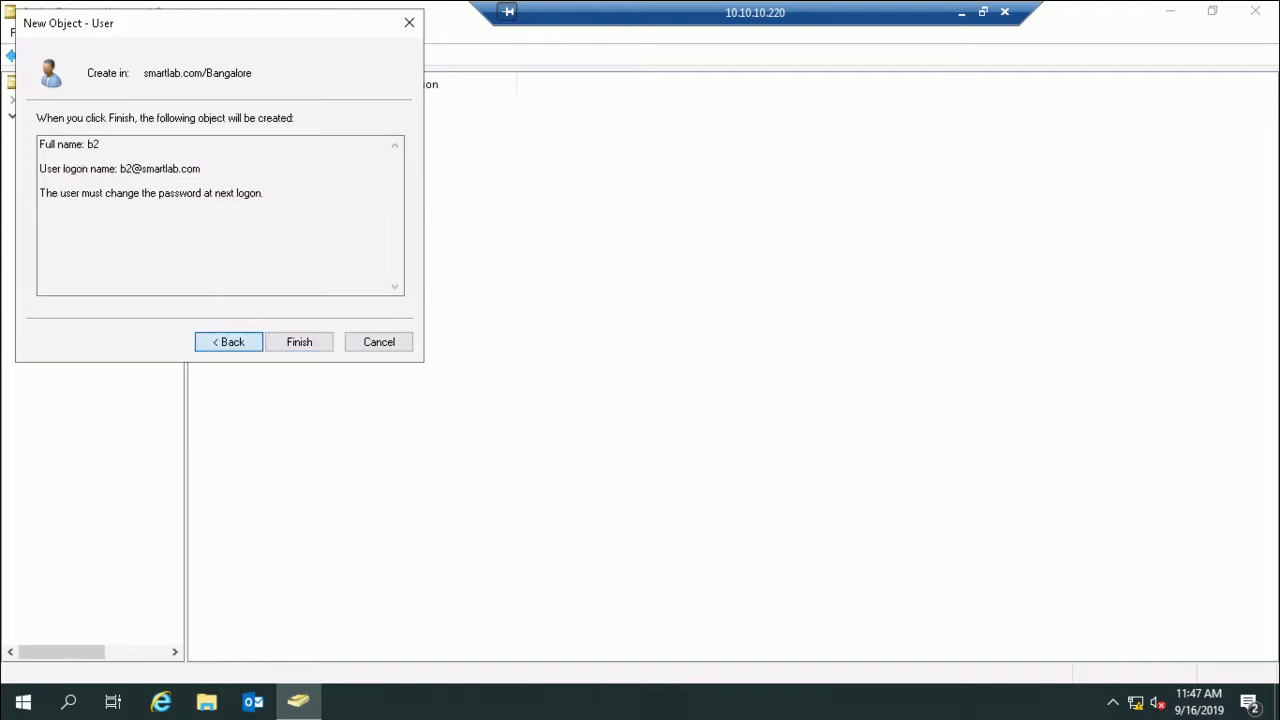
{"action": "key", "text": "alt+b"}
Step: Give b2 a confirmed password that never expires and the user cannot change, and finish
{"action": "type", "text": "P@ssw0rd"}
{"action": "key", "text": "Tab"}
{"action": "type", "text": "P@ssw0rd"}
{"action": "key", "text": "Tab"}
{"action": "key", "text": "space"}
{"action": "key", "text": "Tab"}
{"action": "key", "text": "space"}
{"action": "key", "text": "Tab"}
{"action": "key", "text": "space"}
{"action": "key", "text": "Return"}
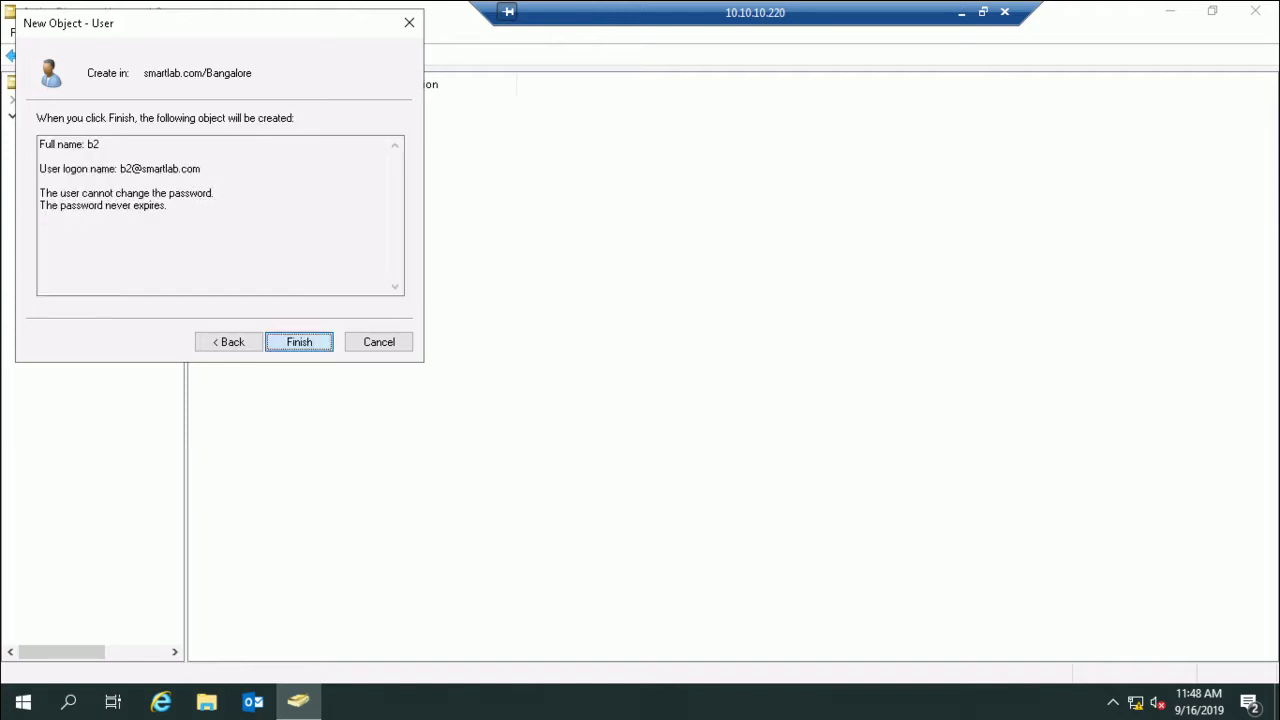
{"action": "key", "text": "Return"}
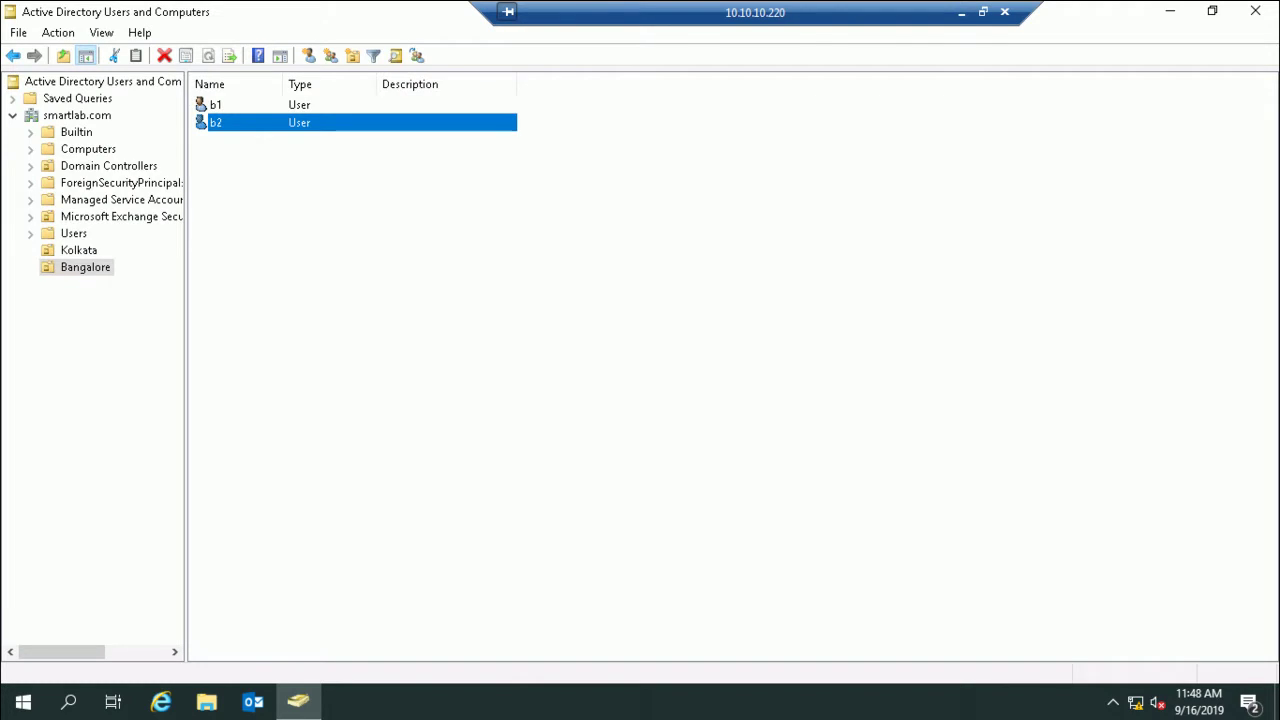
{"action": "left_click", "coordinate": [78, 250]}
Step: Set user k1's State/province to Kolkata in its Address properties
{"action": "right_click", "coordinate": [209, 104]}
{"action": "key", "text": "Down"}
{"action": "key", "text": "Down"}
{"action": "key", "text": "Down"}
{"action": "key", "text": "Down"}
{"action": "key", "text": "Down"}
{"action": "key", "text": "Down"}
{"action": "key", "text": "Down"}
{"action": "key", "text": "Return"}
{"action": "key", "text": "ctrl+Tab"}
{"action": "left_click", "coordinate": [683, 348]}
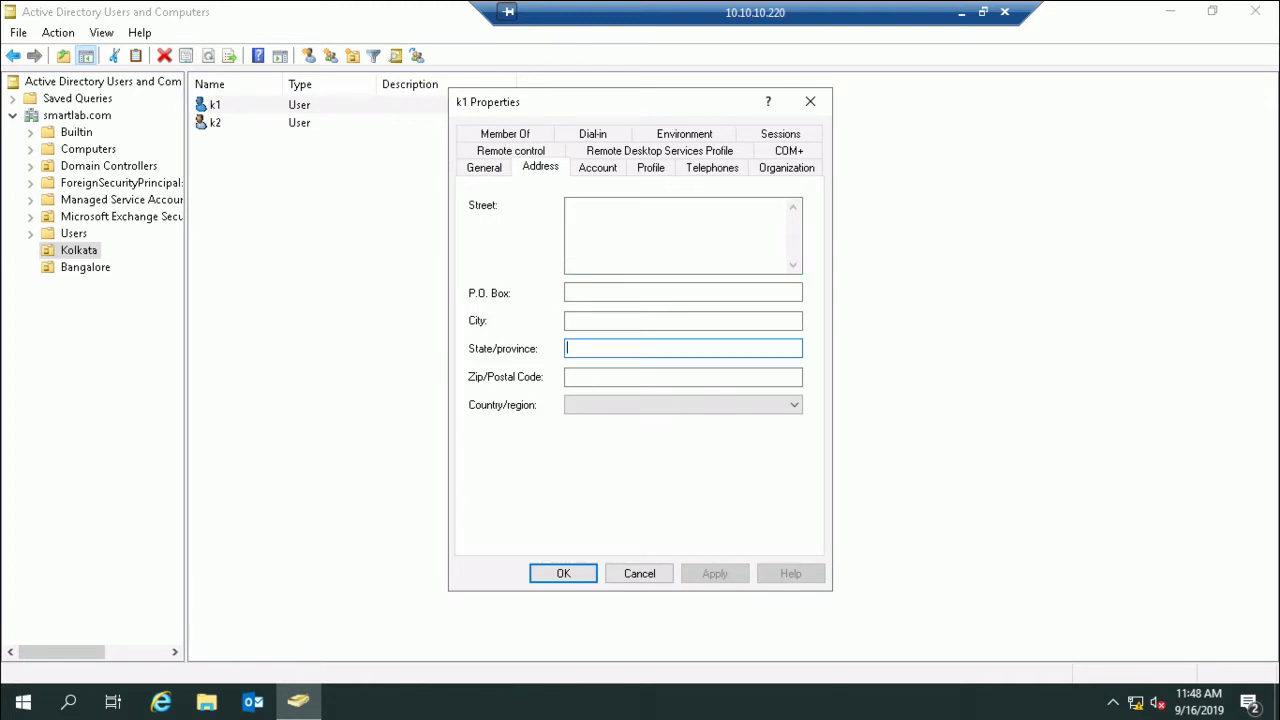
{"action": "type", "text": "Kolka"}
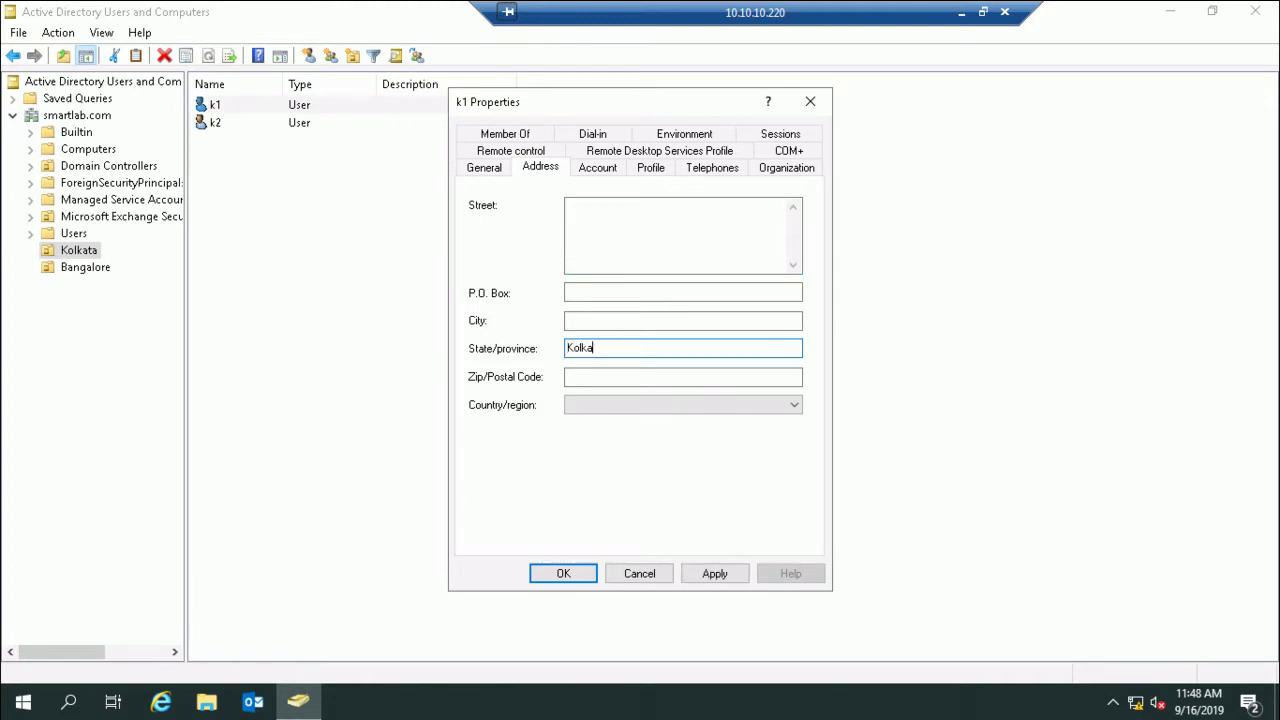
{"action": "type", "text": "ta"}
{"action": "key", "text": "shift+Home"}
{"action": "key", "text": "ctrl+c"}
{"action": "key", "text": "Return"}
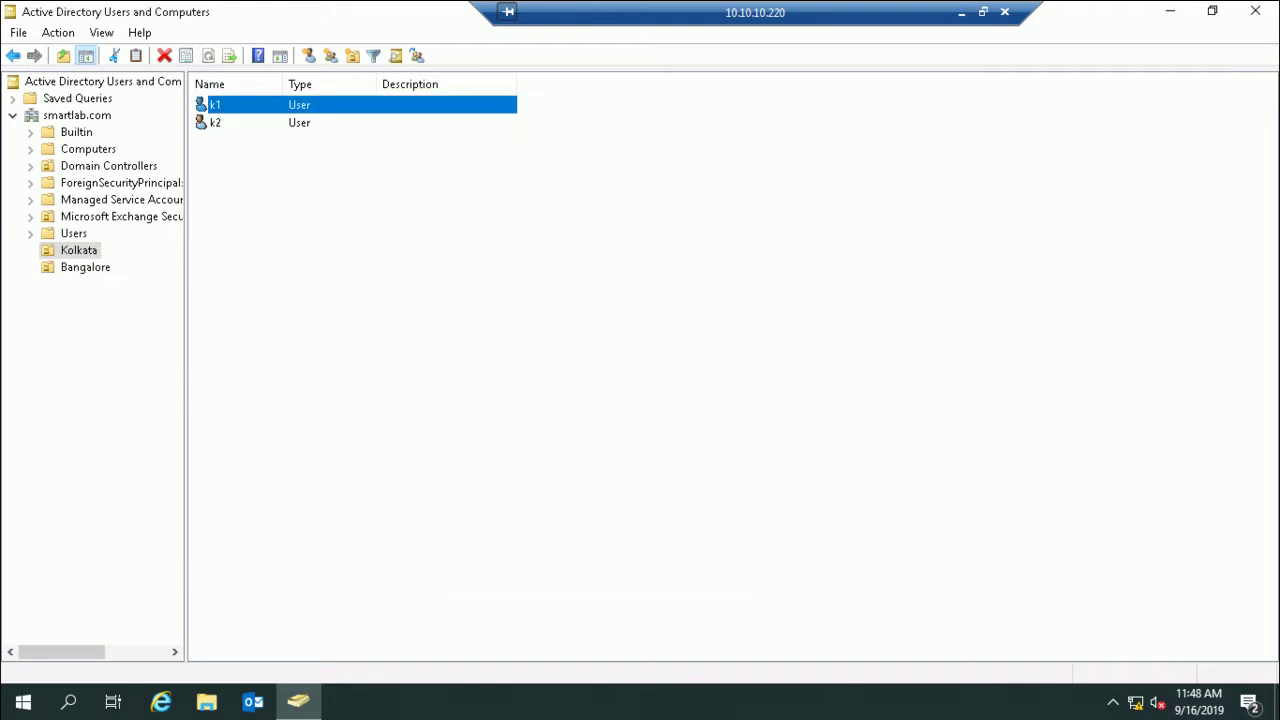
Step: Set user k2's State/province to Kolkata as well
{"action": "right_click", "coordinate": [212, 122]}
{"action": "left_click", "coordinate": [262, 384]}
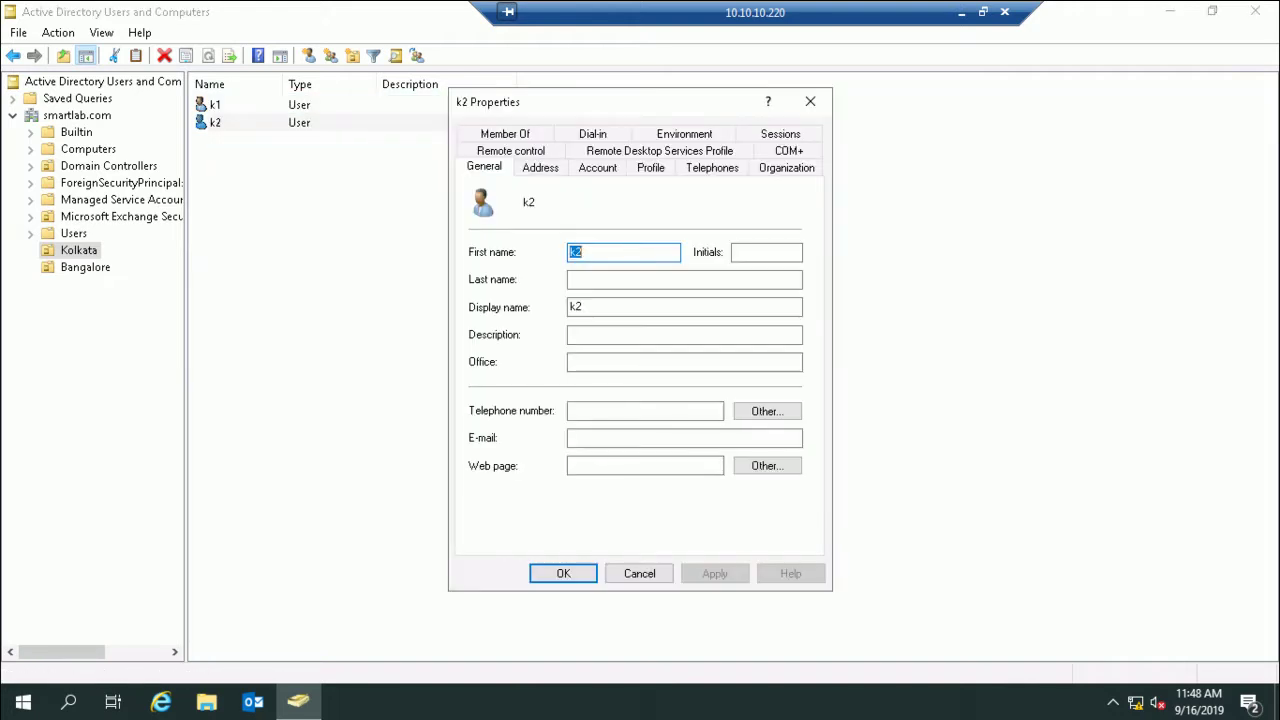
{"action": "key", "text": "ctrl+Tab"}
{"action": "left_click", "coordinate": [683, 348]}
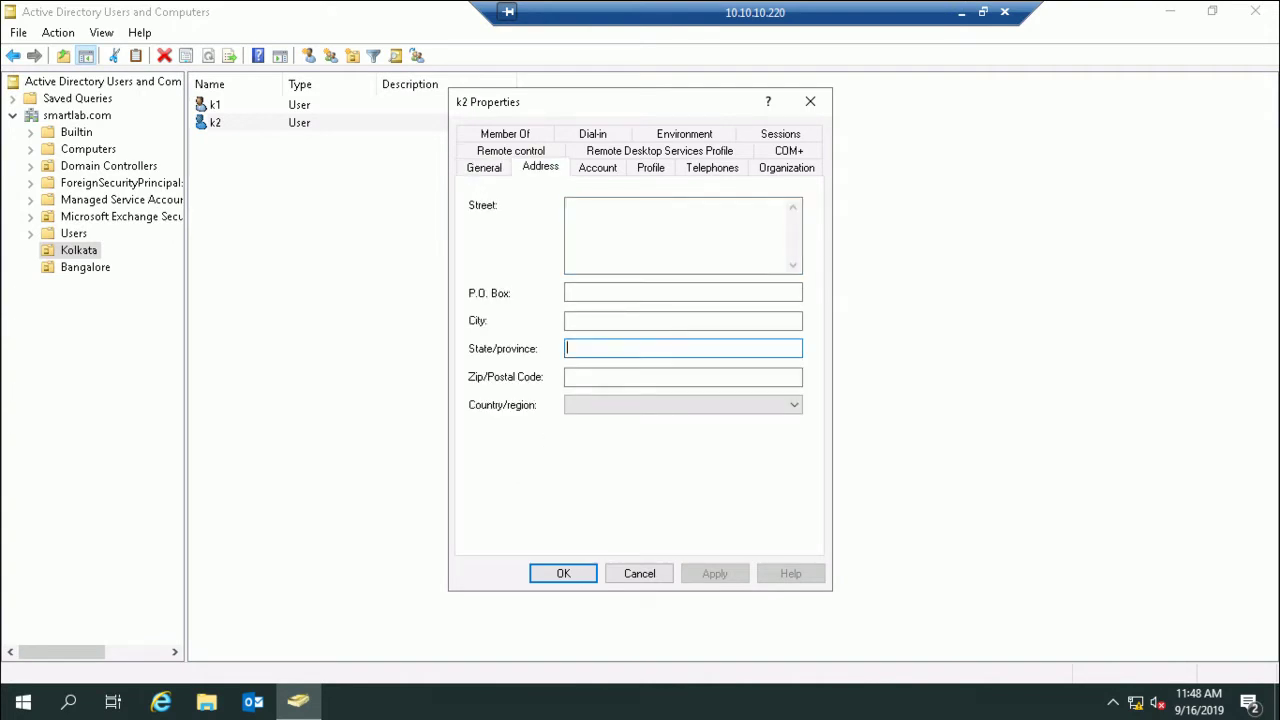
{"action": "key", "text": "ctrl+v"}
{"action": "key", "text": "Return"}
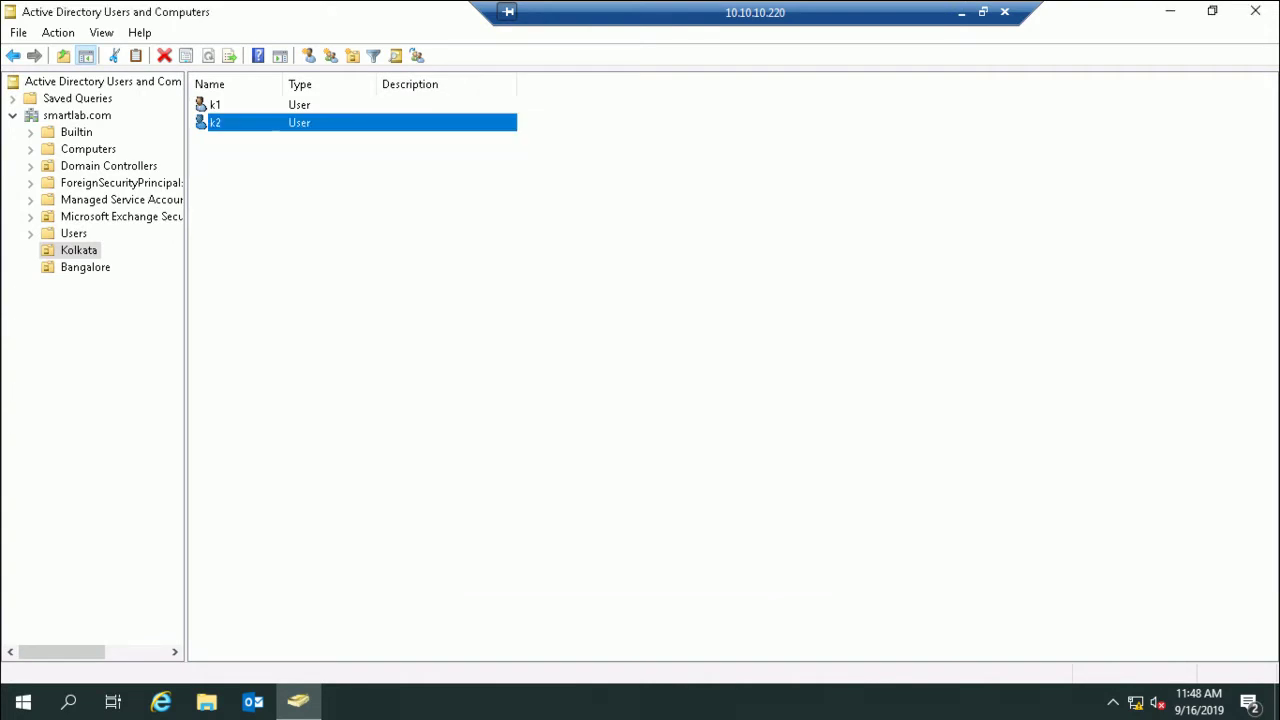
Step: In the Bangalore OU, set user b1's State/province to Bangalore
{"action": "left_click", "coordinate": [85, 267]}
{"action": "right_click", "coordinate": [218, 105]}
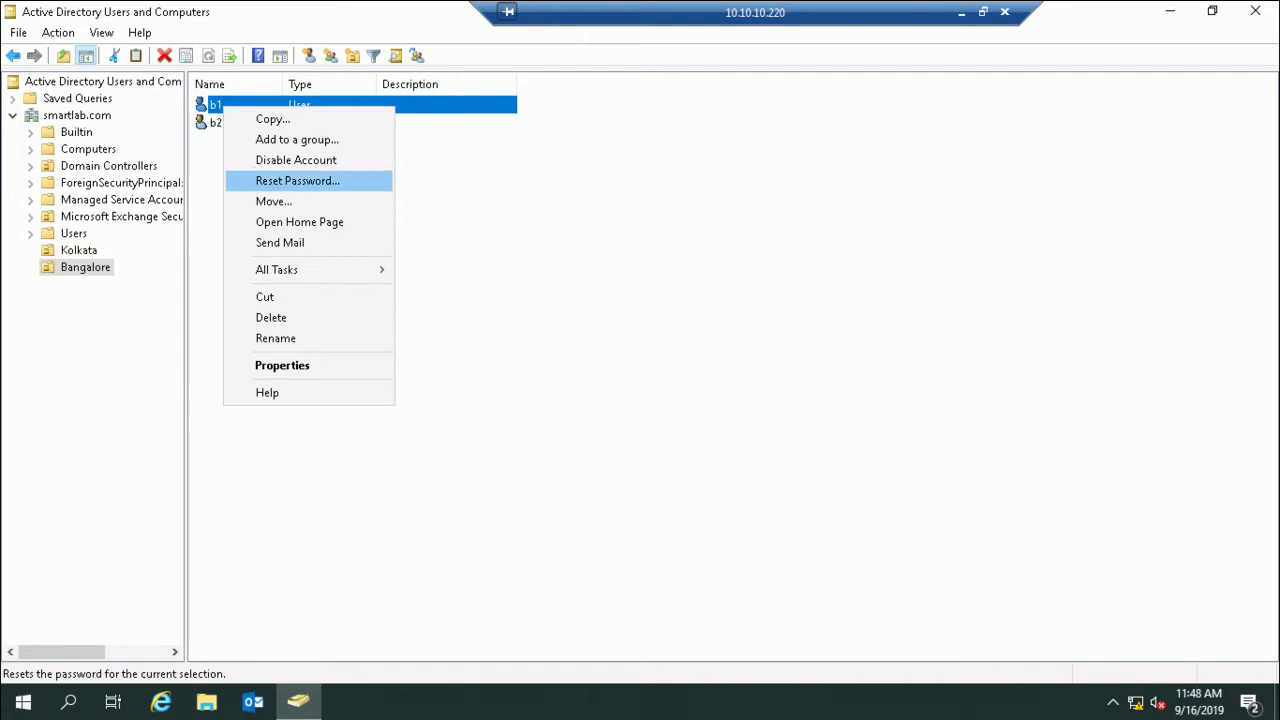
{"action": "left_click", "coordinate": [282, 365]}
{"action": "left_click", "coordinate": [540, 167]}
{"action": "left_click", "coordinate": [683, 348]}
{"action": "type", "text": "Ba"}
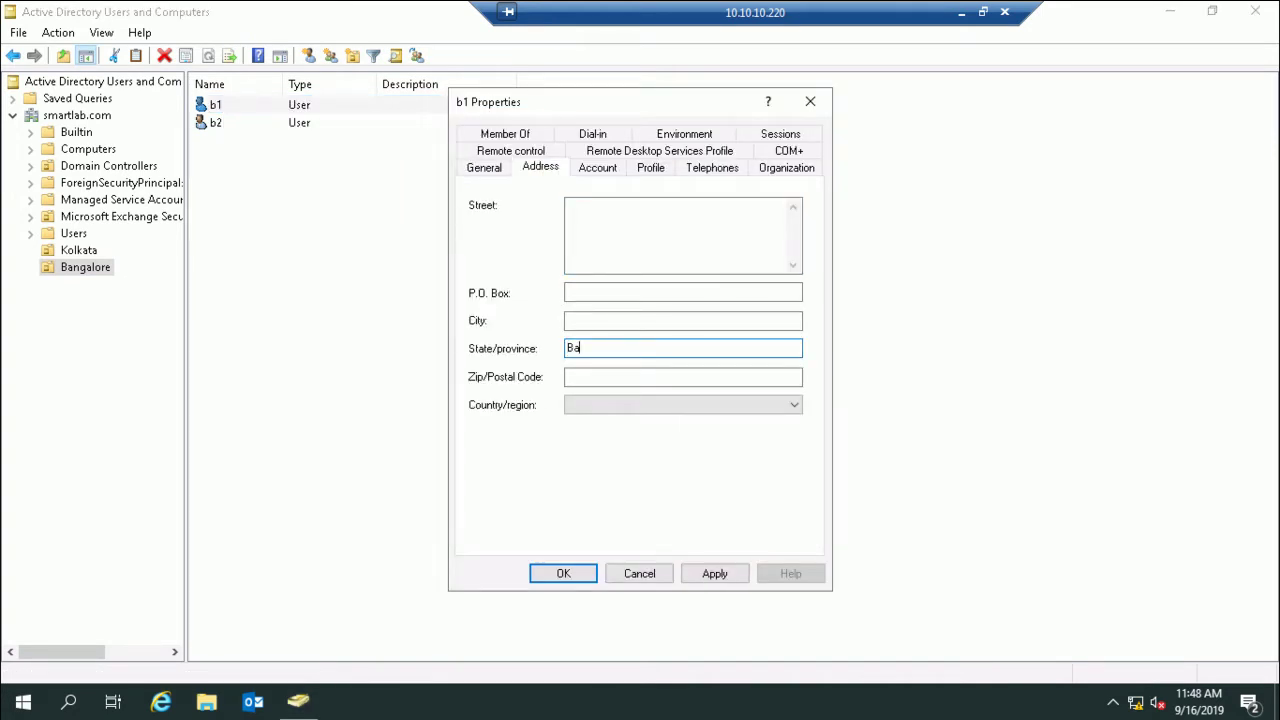
{"action": "type", "text": "ngalore"}
{"action": "key", "text": "ctrl+a"}
{"action": "key", "text": "Return"}
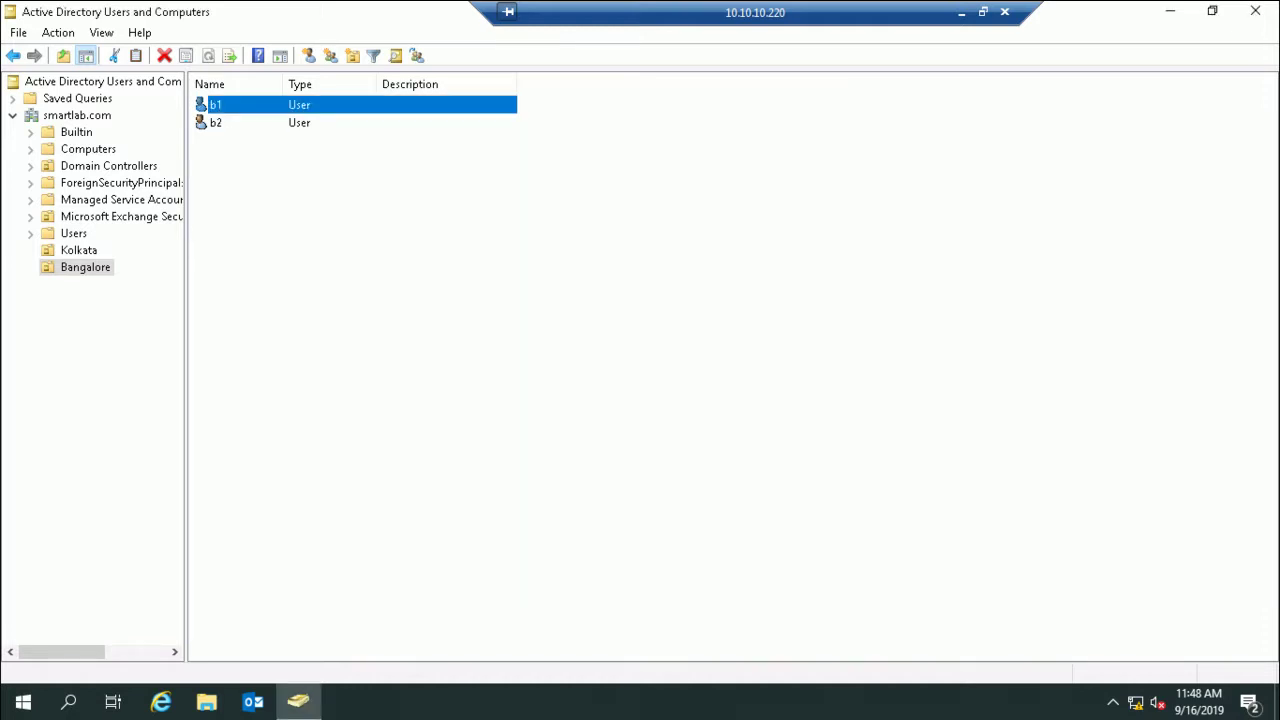
Step: Enter Bangalore as user b2's State/province and save its properties
{"action": "right_click", "coordinate": [224, 121]}
{"action": "left_click", "coordinate": [320, 383]}
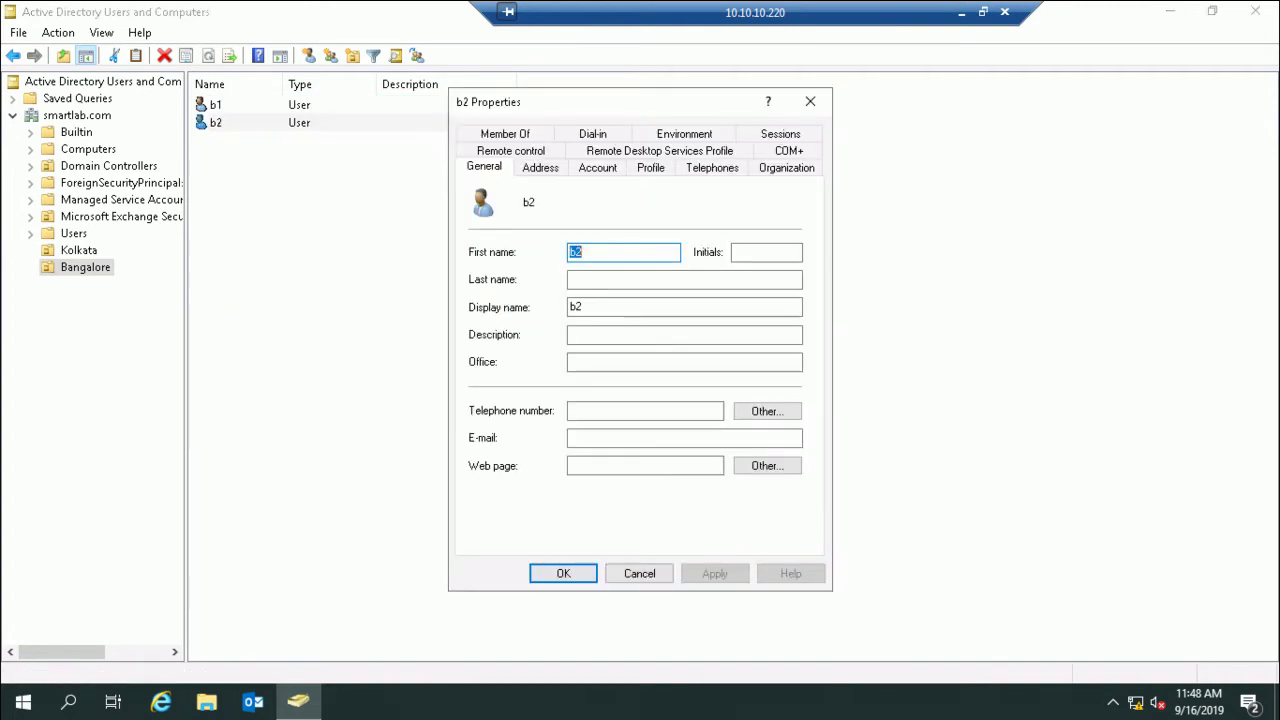
{"action": "key", "text": "ctrl+Tab"}
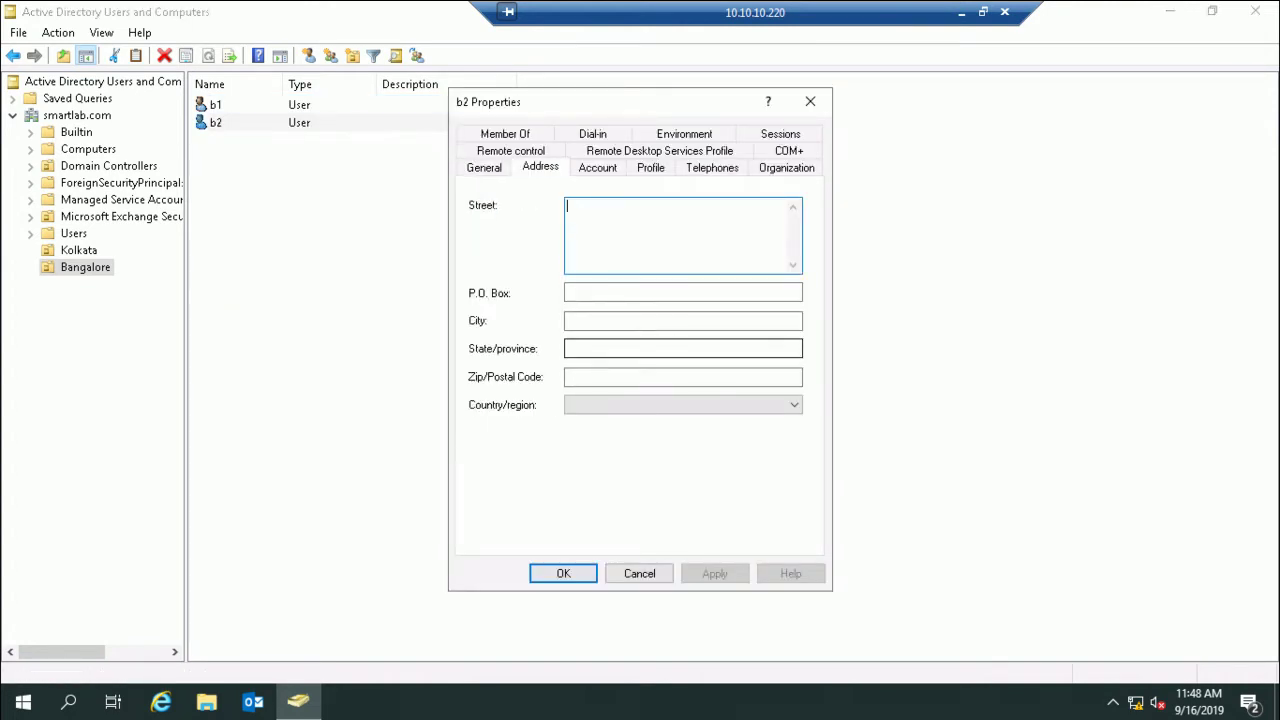
{"action": "left_click", "coordinate": [682, 348]}
{"action": "type", "text": "Bangalore"}
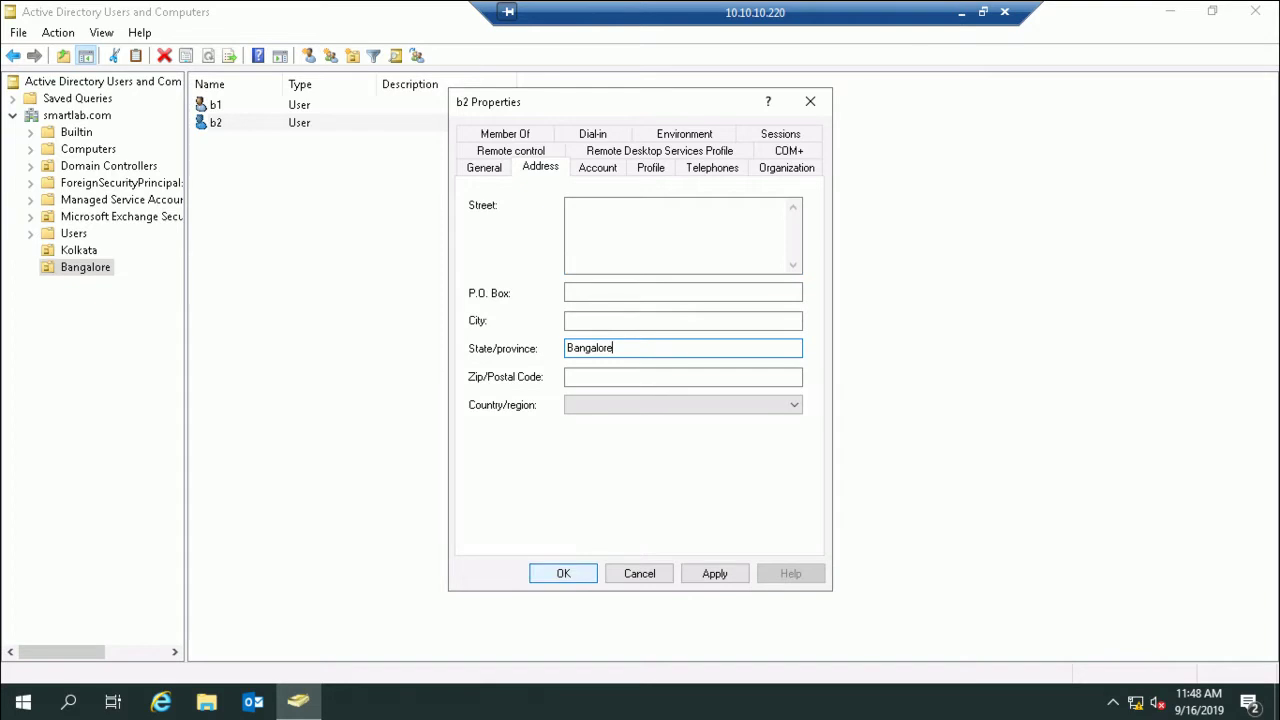
{"action": "key", "text": "Return"}
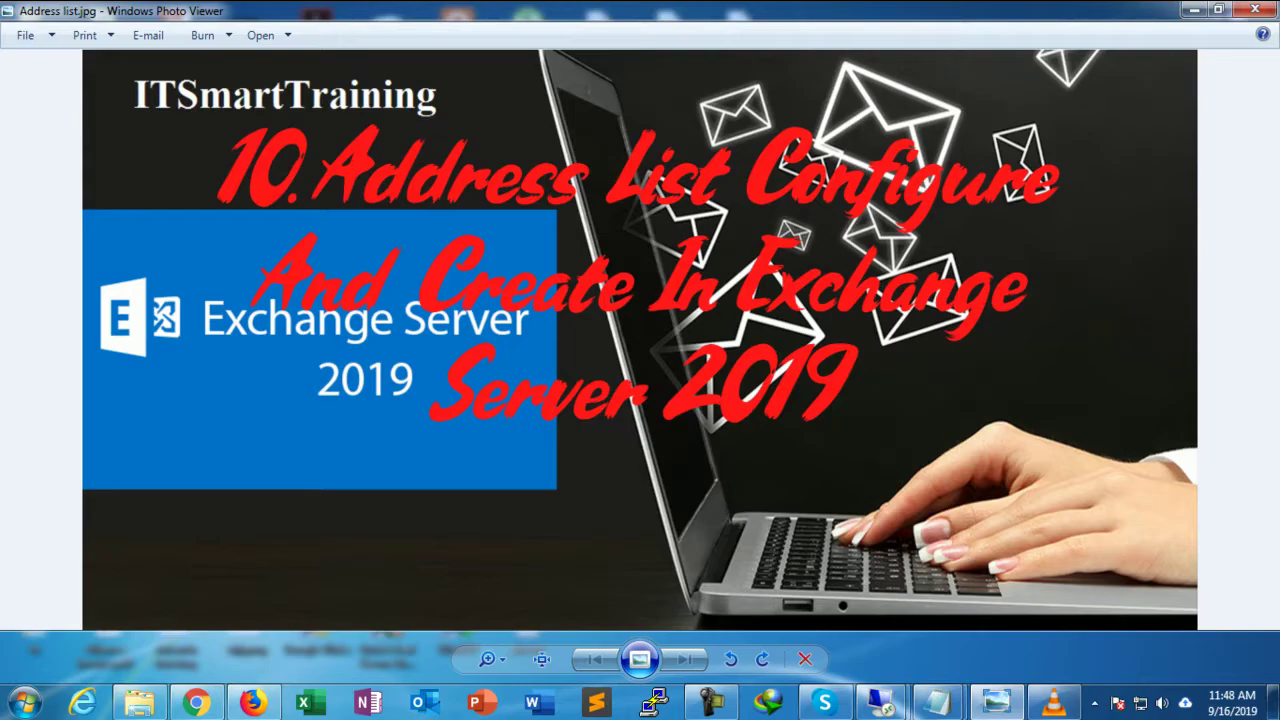
Step: Close the Exchange Management Shell and go to the mailboxes list in Exchange admin center
{"action": "mouse_move", "coordinate": [880, 702]}
{"action": "left_click", "coordinate": [978, 598]}
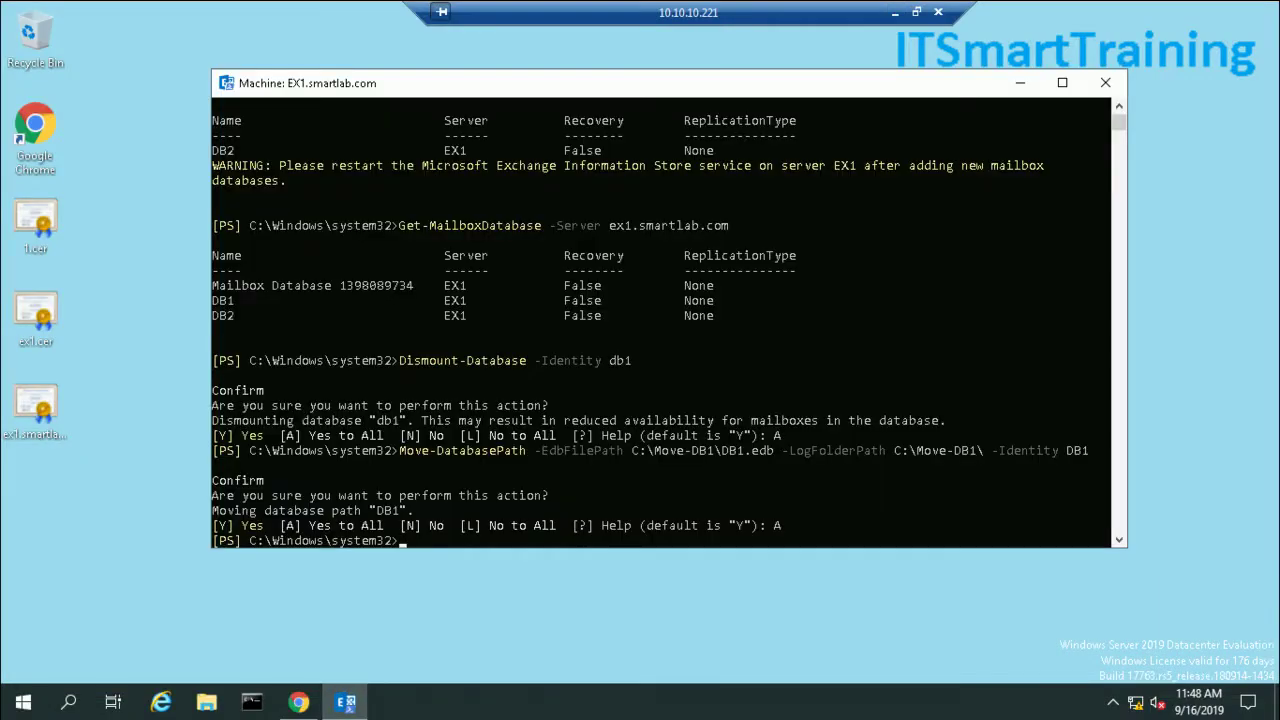
{"action": "left_click", "coordinate": [1105, 82]}
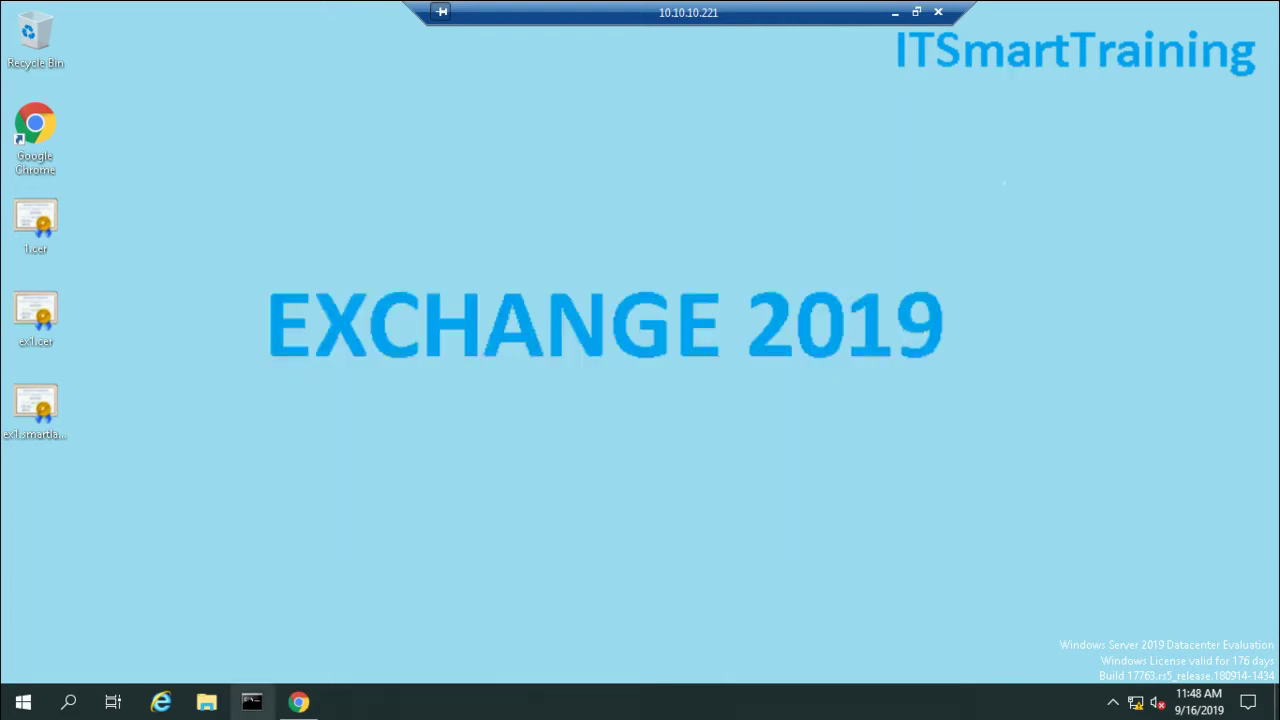
{"action": "left_click", "coordinate": [299, 702]}
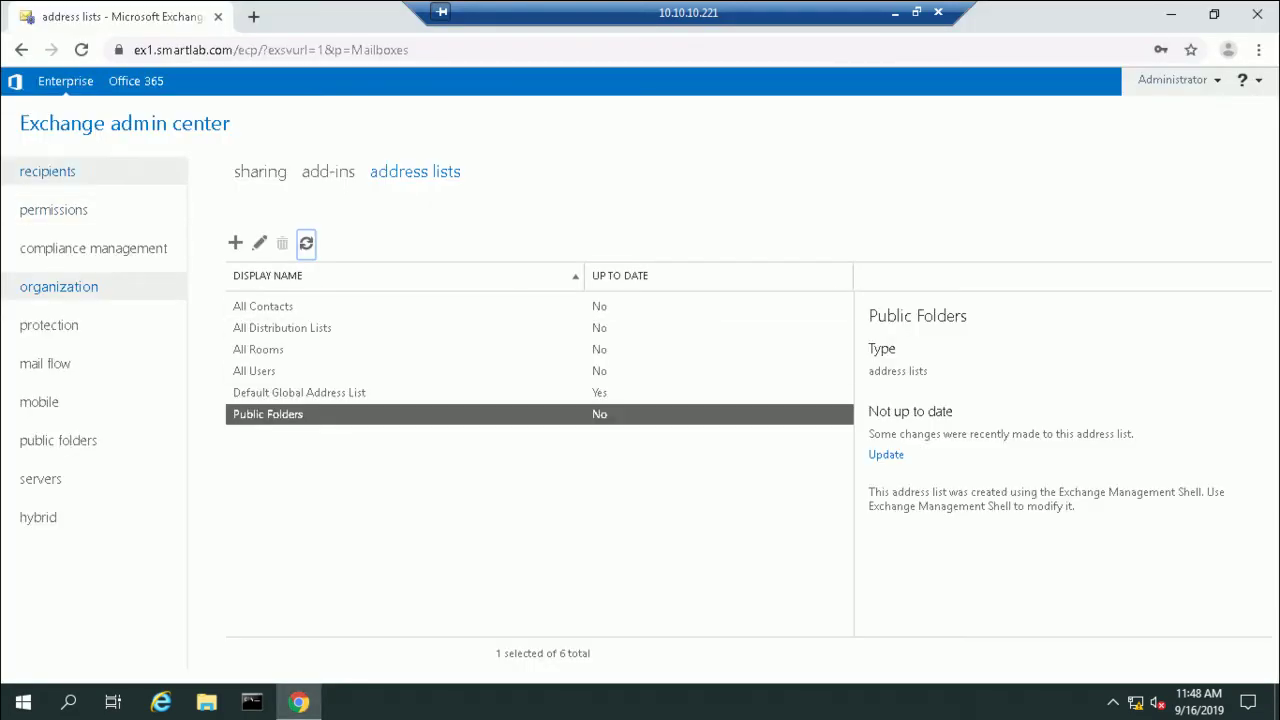
{"action": "left_click", "coordinate": [49, 171]}
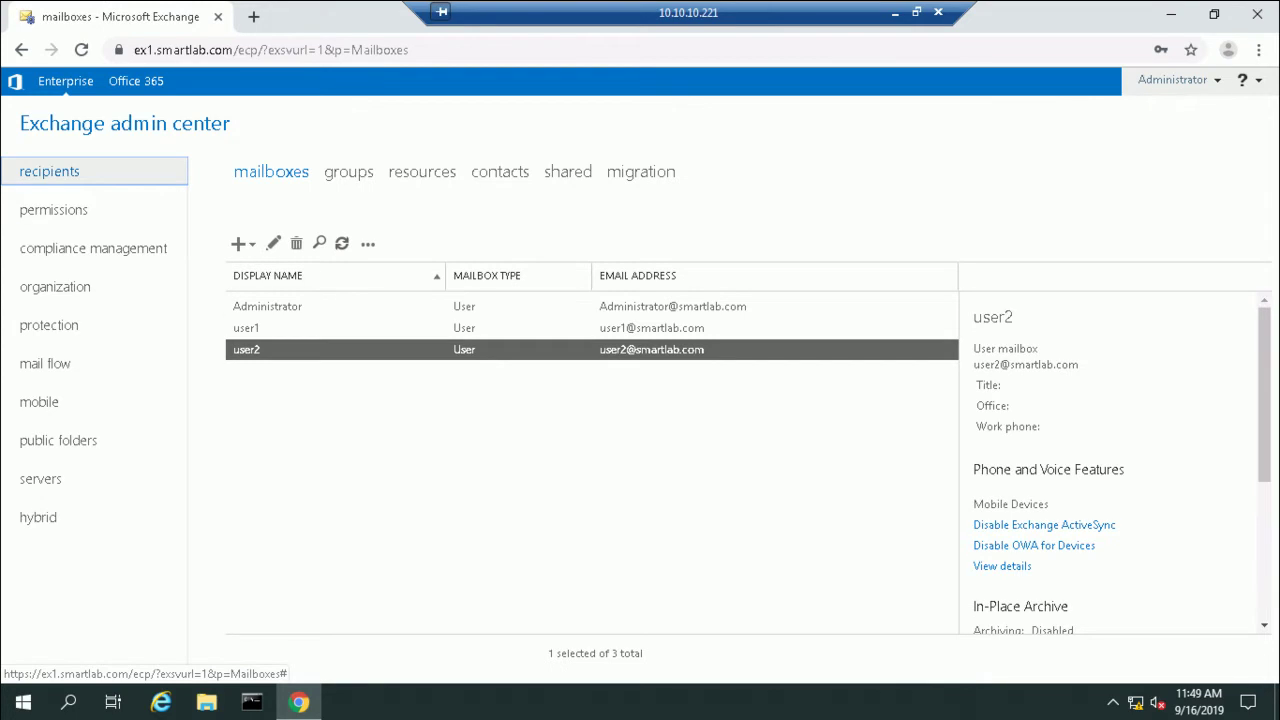
{"action": "left_click", "coordinate": [239, 243]}
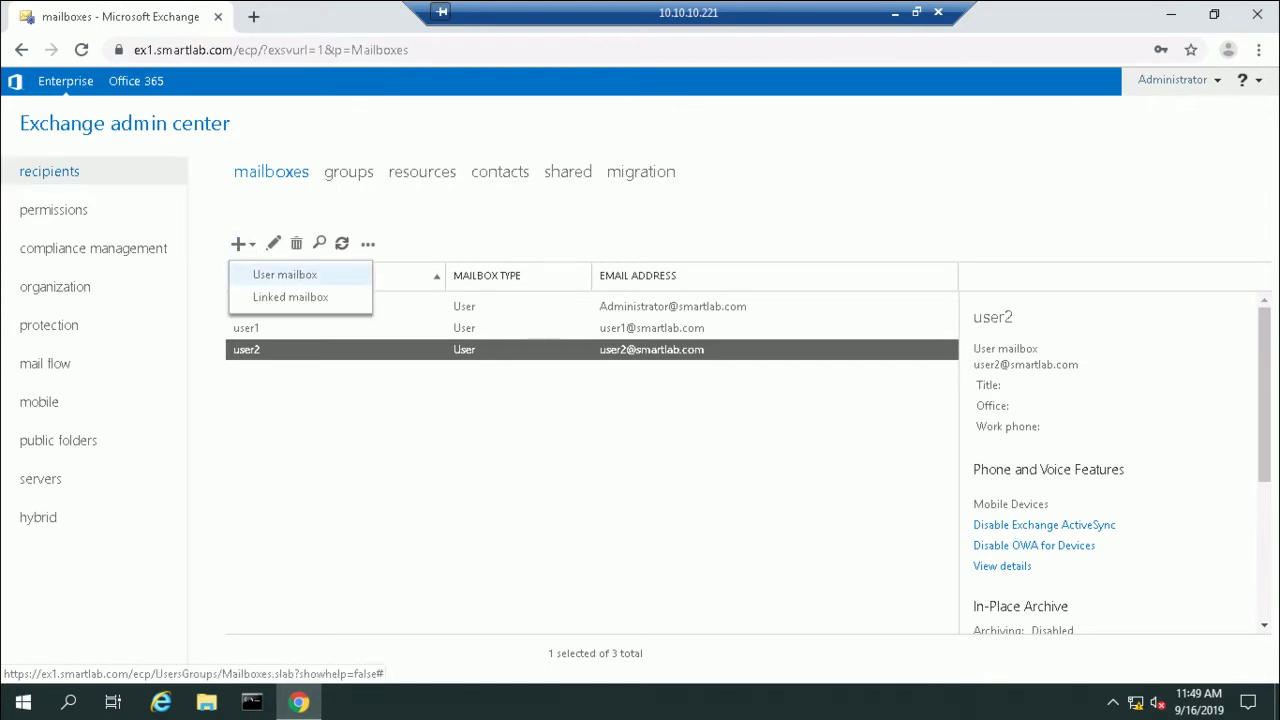
{"action": "left_click", "coordinate": [285, 274]}
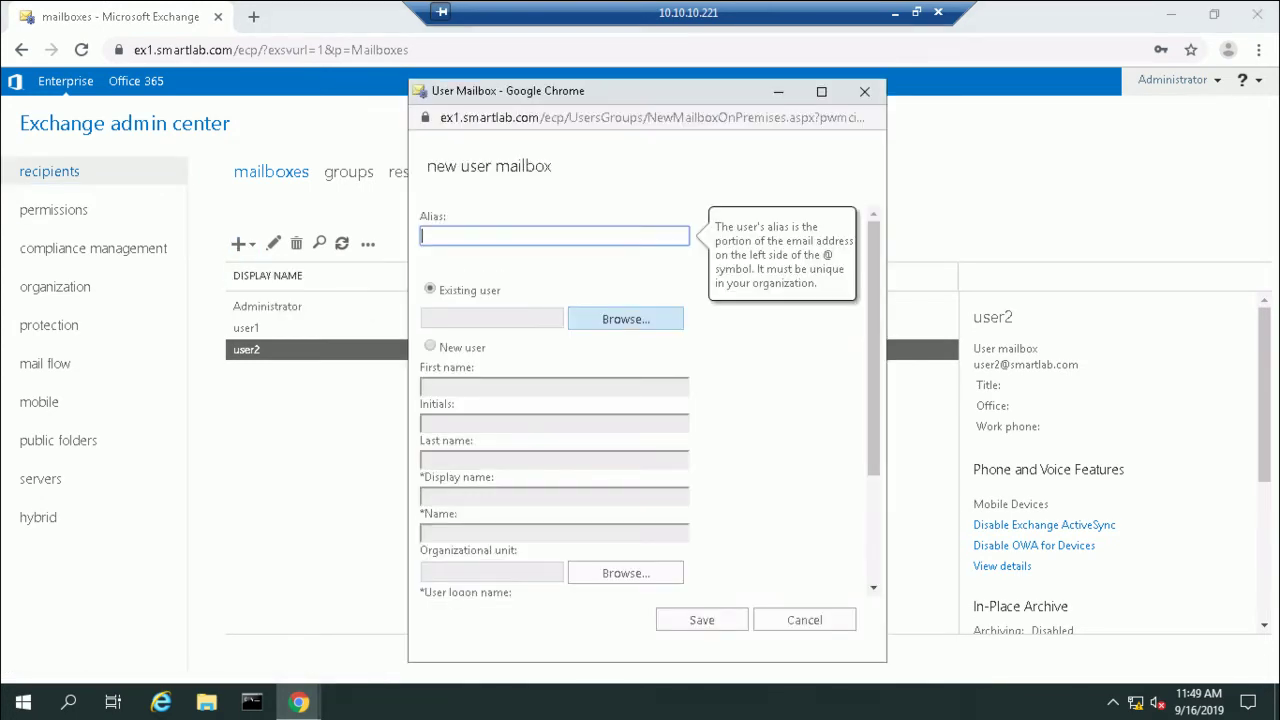
{"action": "left_click", "coordinate": [625, 319]}
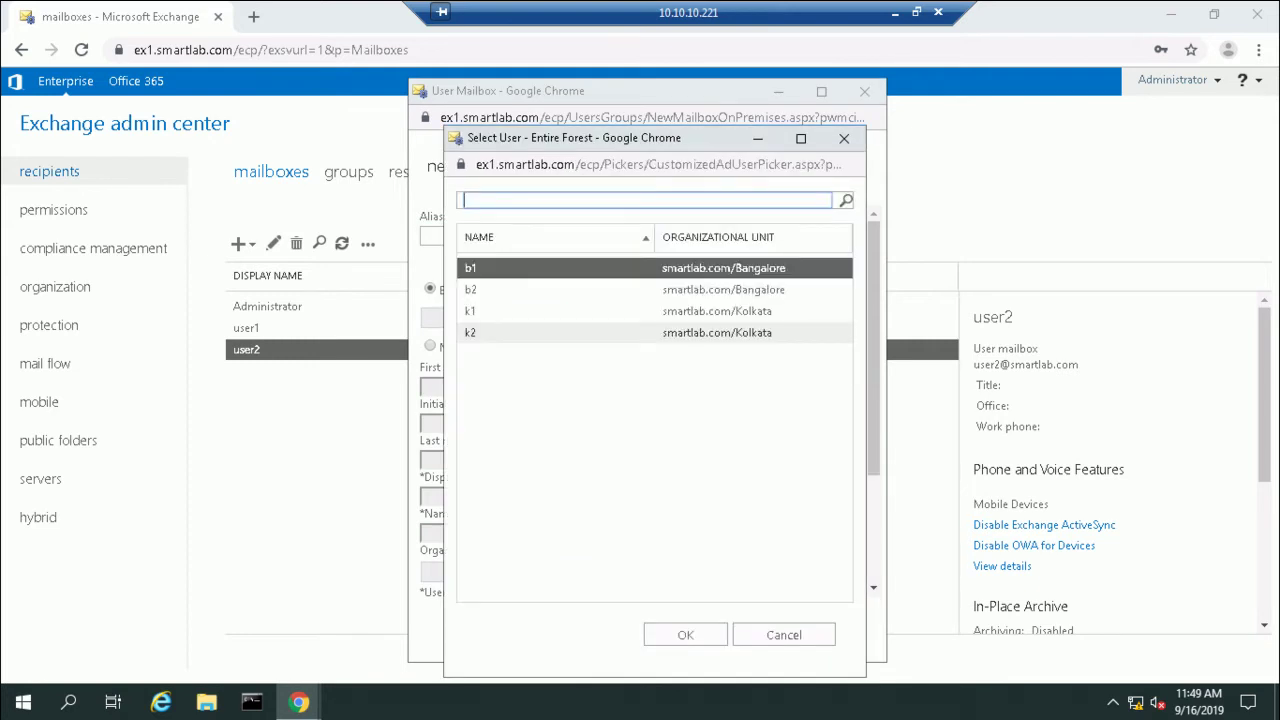
{"action": "left_click", "coordinate": [560, 311]}
{"action": "left_click", "coordinate": [685, 635]}
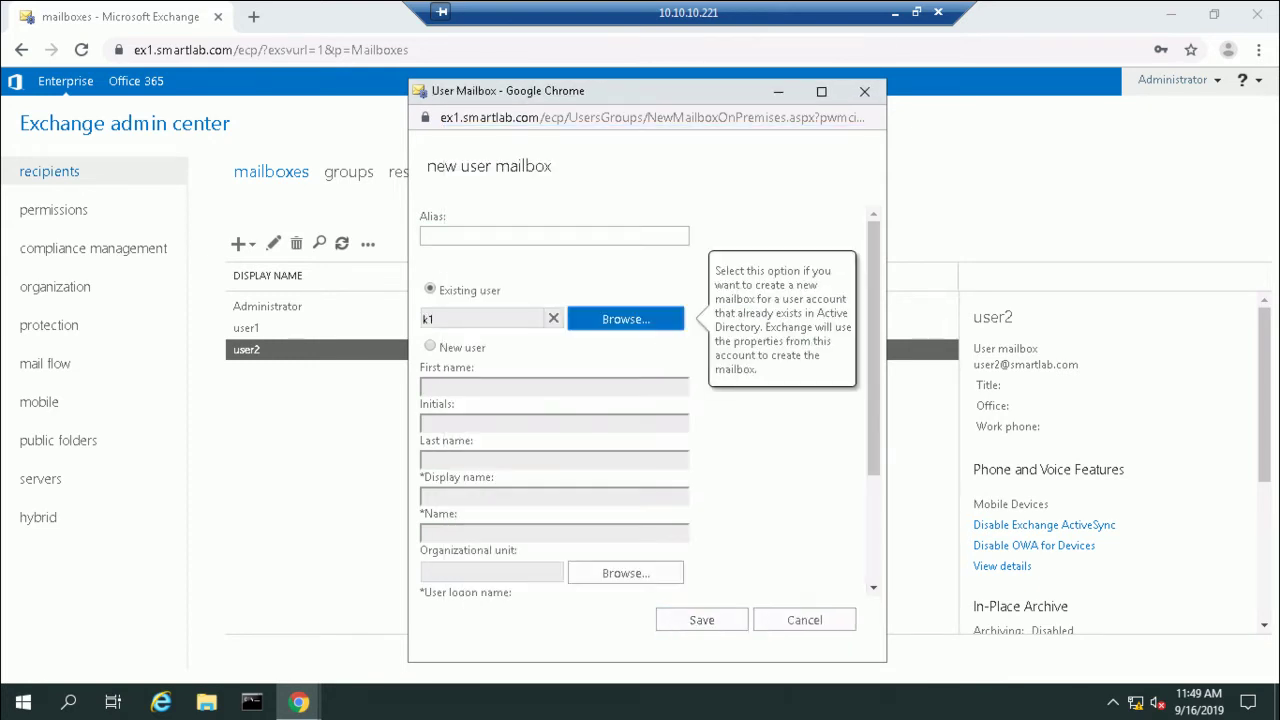
{"action": "left_click_drag", "start_coordinate": [874, 340], "coordinate": [874, 390]}
{"action": "scroll", "coordinate": [625, 429], "scroll_direction": "down", "scroll_amount": 2}
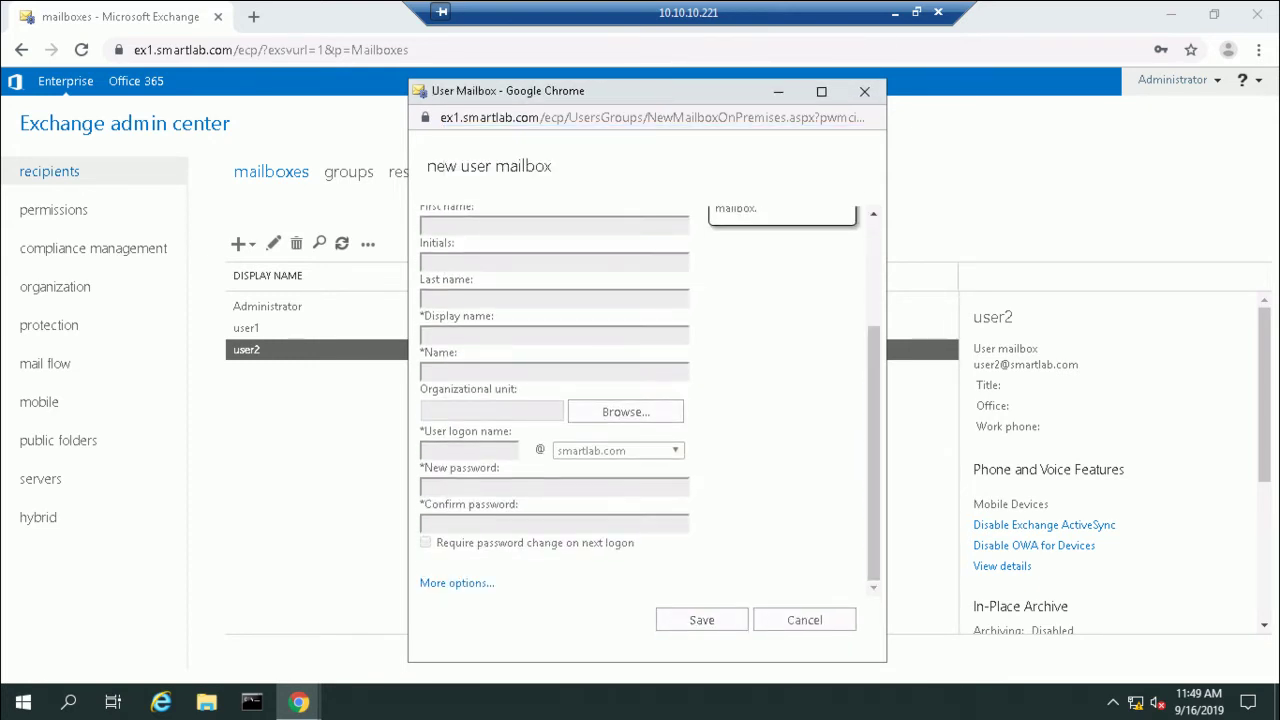
{"action": "scroll", "coordinate": [625, 429], "scroll_direction": "down", "scroll_amount": 4}
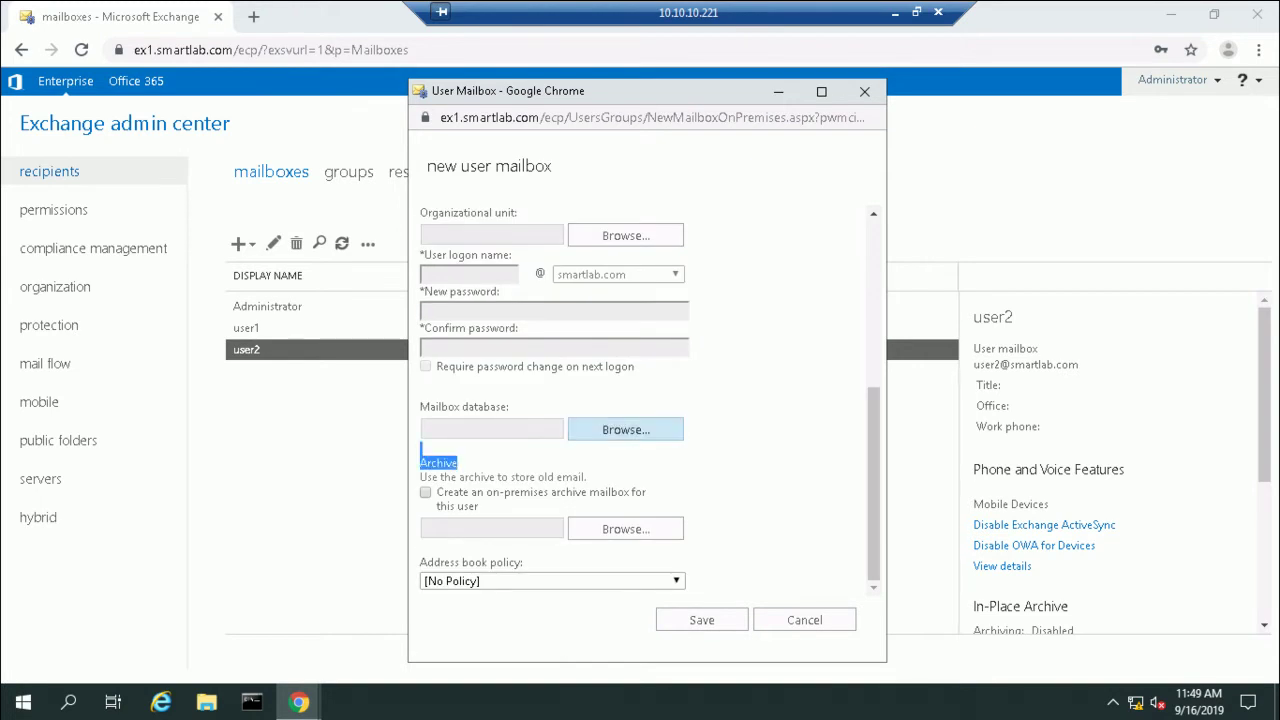
{"action": "left_click", "coordinate": [625, 429]}
{"action": "left_click", "coordinate": [470, 279]}
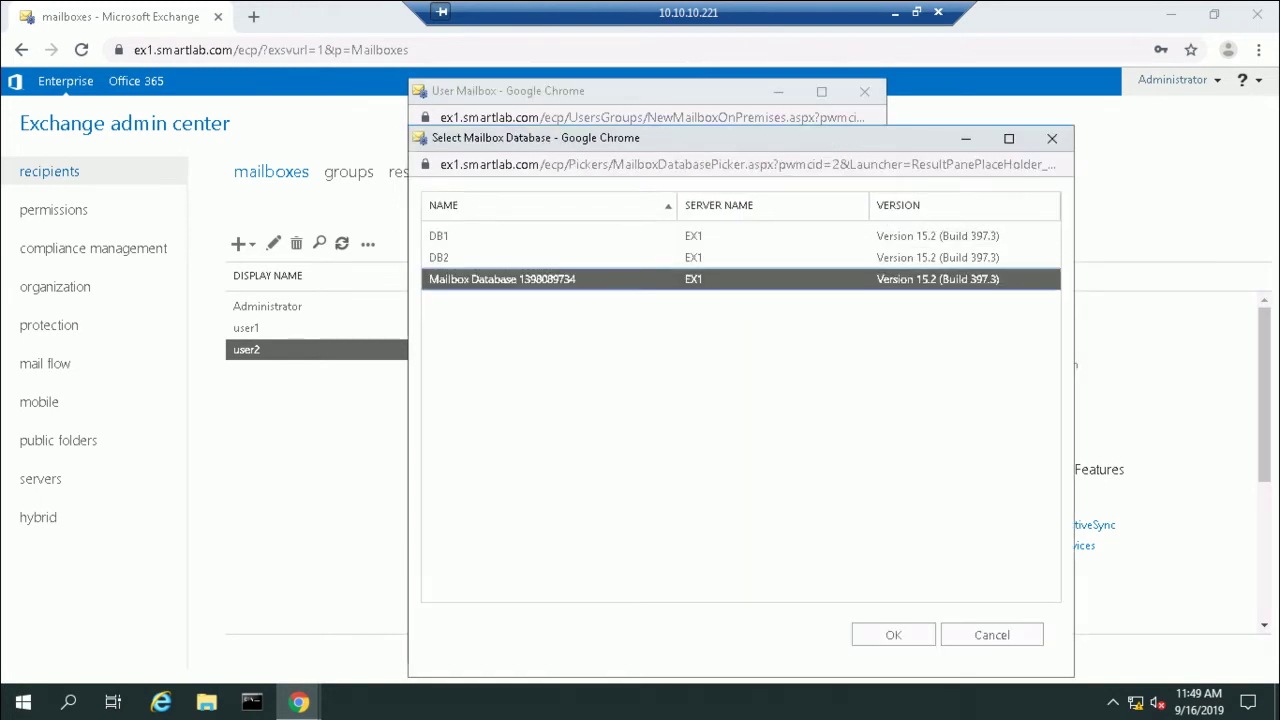
{"action": "left_click", "coordinate": [893, 635]}
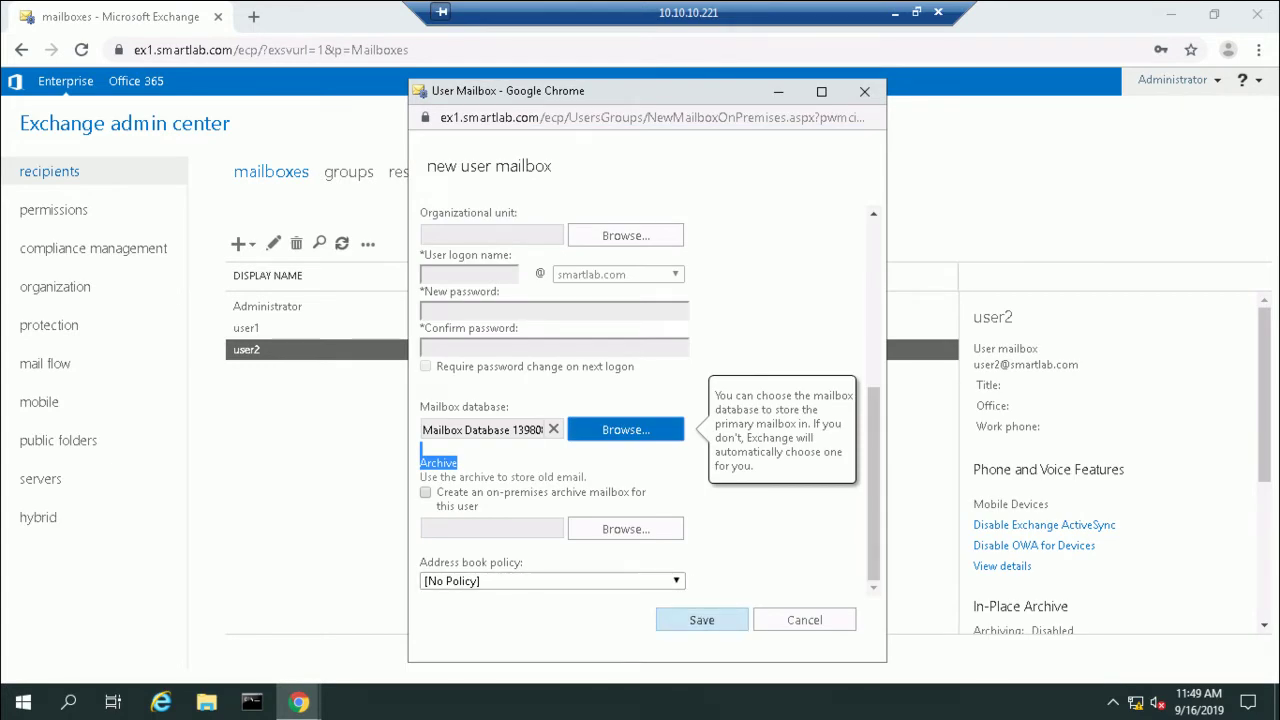
{"action": "left_click", "coordinate": [701, 620]}
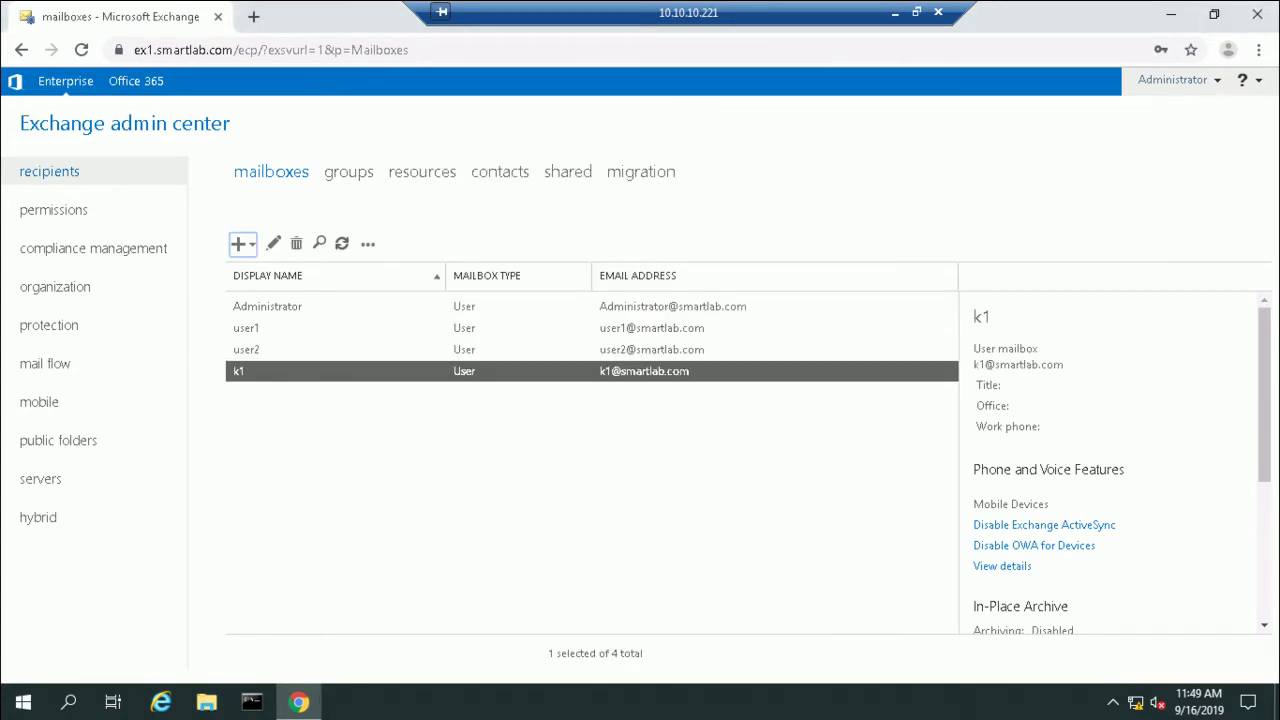
{"action": "left_click", "coordinate": [242, 243]}
{"action": "left_click", "coordinate": [240, 243]}
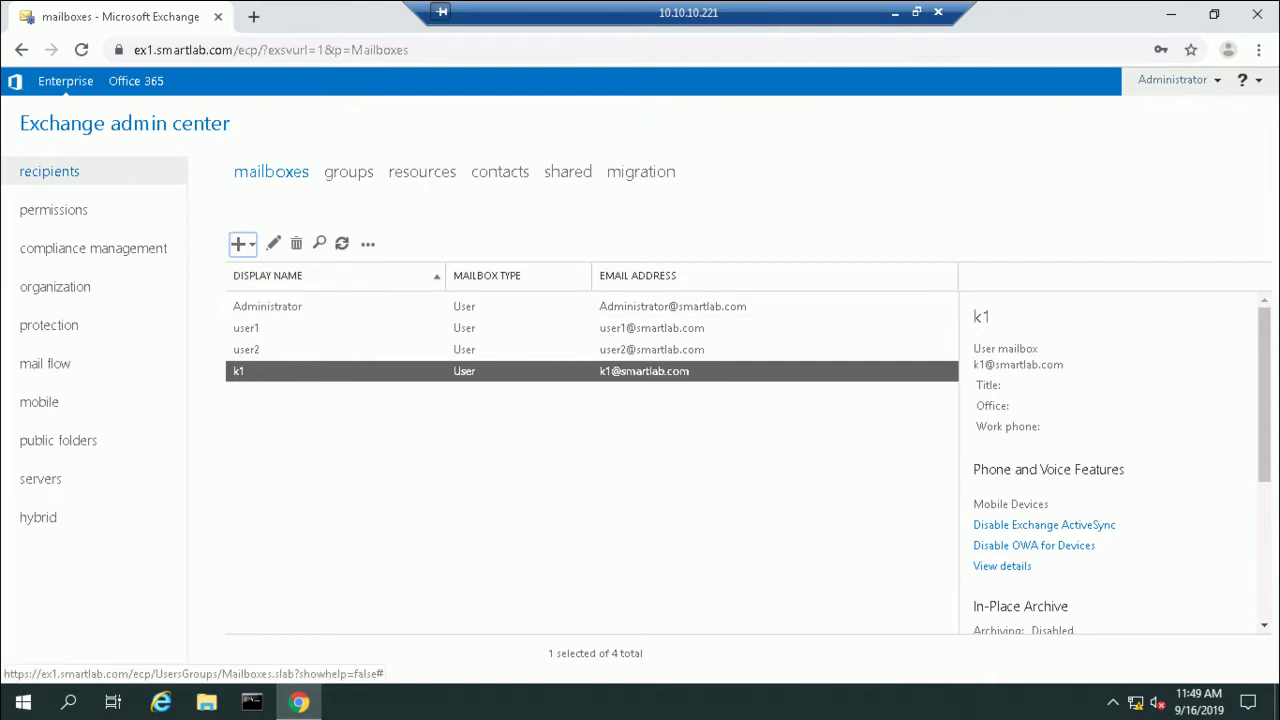
{"action": "left_click", "coordinate": [240, 243]}
{"action": "left_click", "coordinate": [272, 271]}
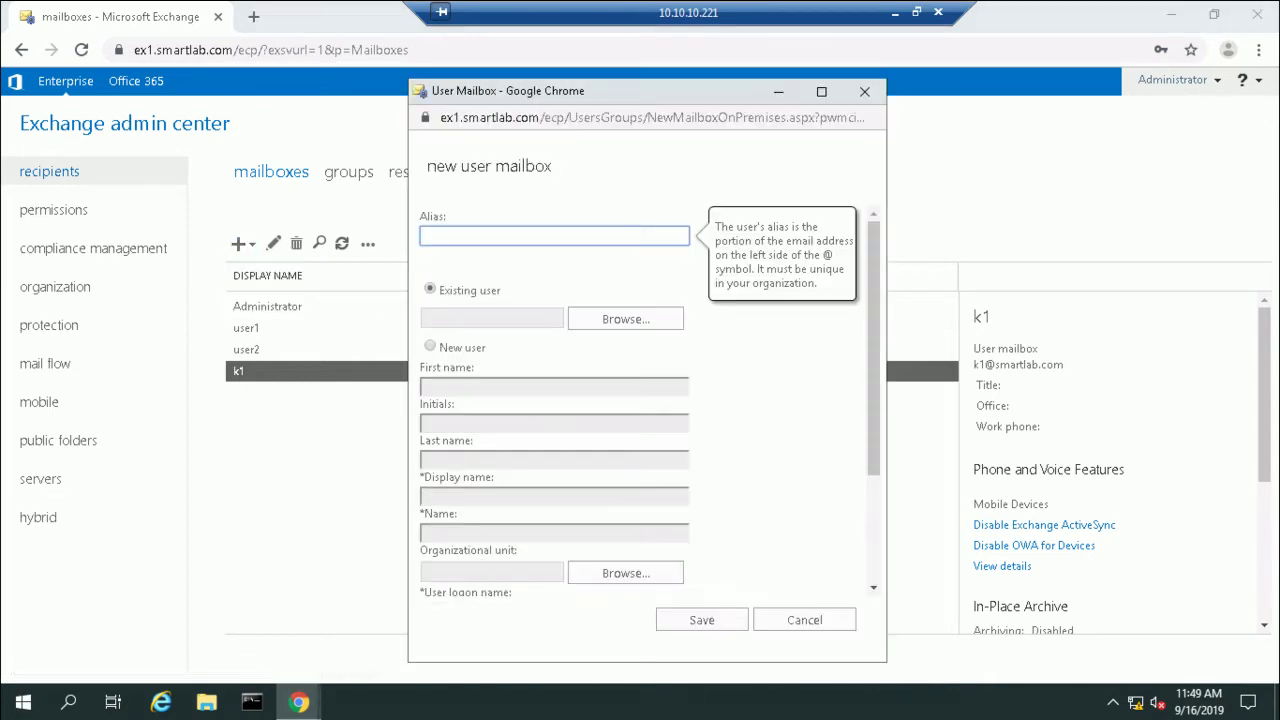
{"action": "left_click", "coordinate": [625, 318]}
{"action": "left_click", "coordinate": [560, 311]}
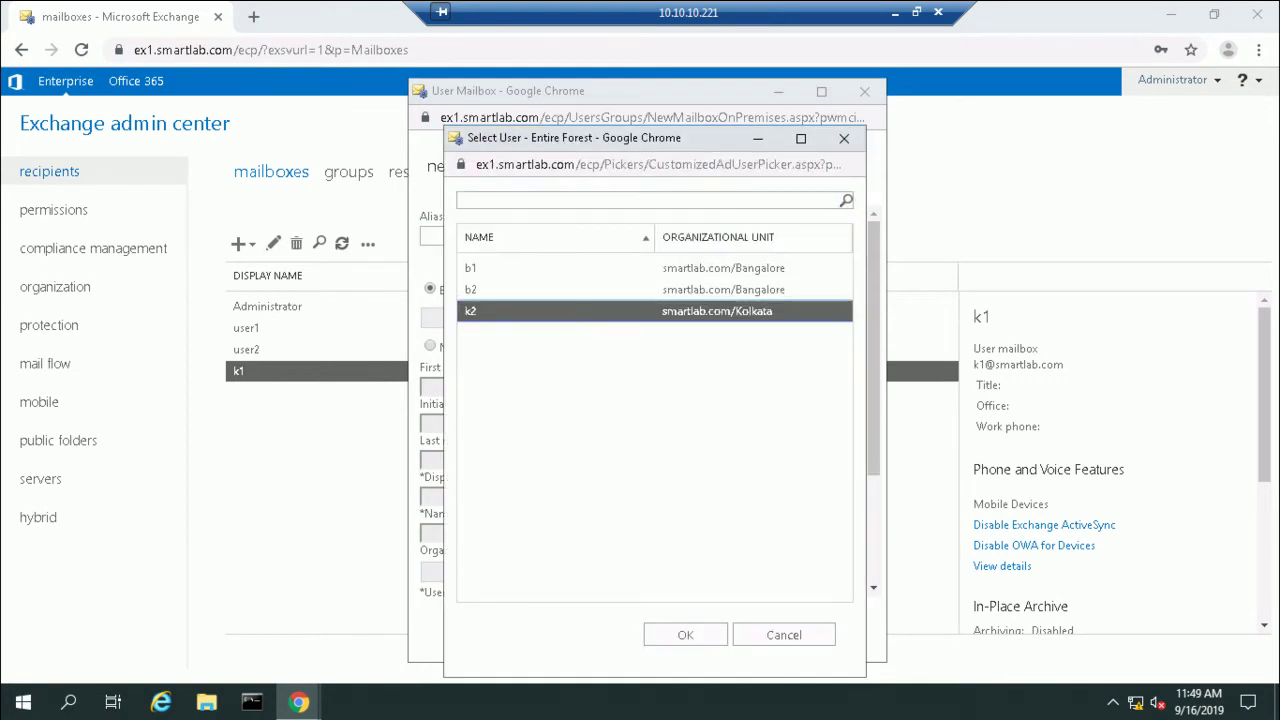
{"action": "key", "text": "Return"}
{"action": "left_click_drag", "start_coordinate": [873, 348], "coordinate": [873, 454]}
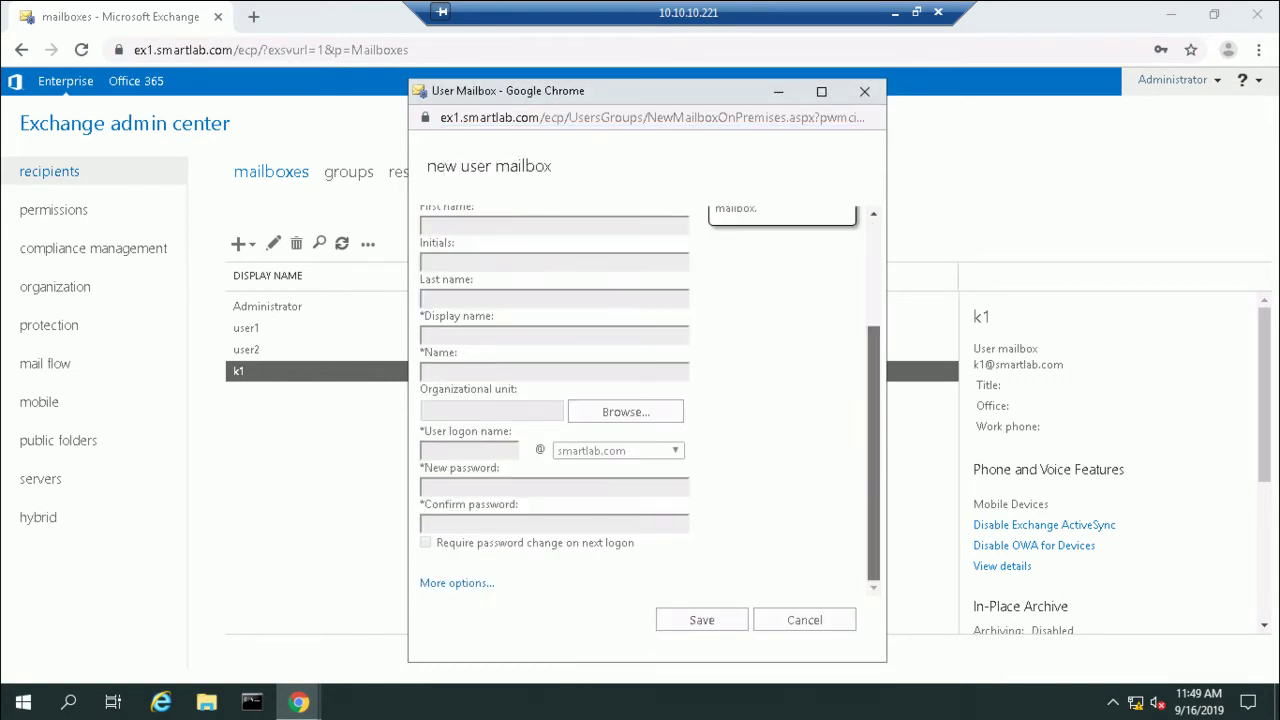
{"action": "left_click", "coordinate": [457, 582]}
{"action": "left_click", "coordinate": [625, 429]}
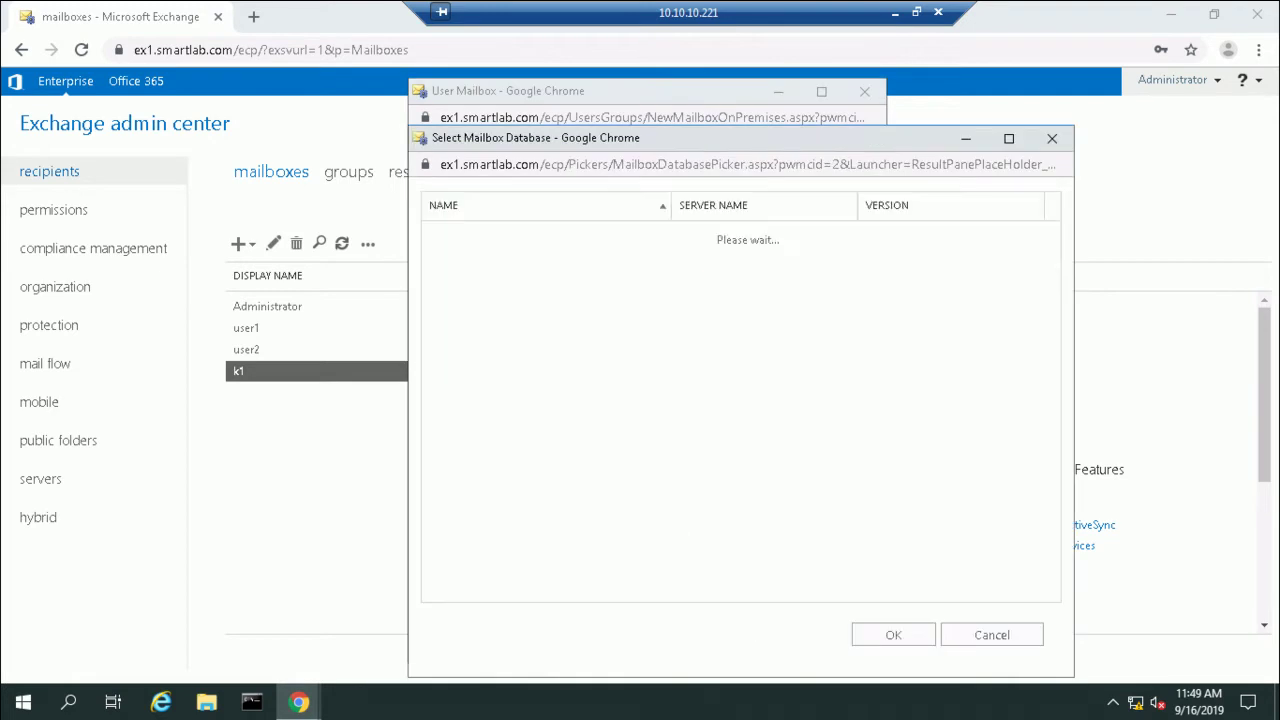
{"action": "left_click", "coordinate": [502, 279]}
{"action": "left_click", "coordinate": [893, 635]}
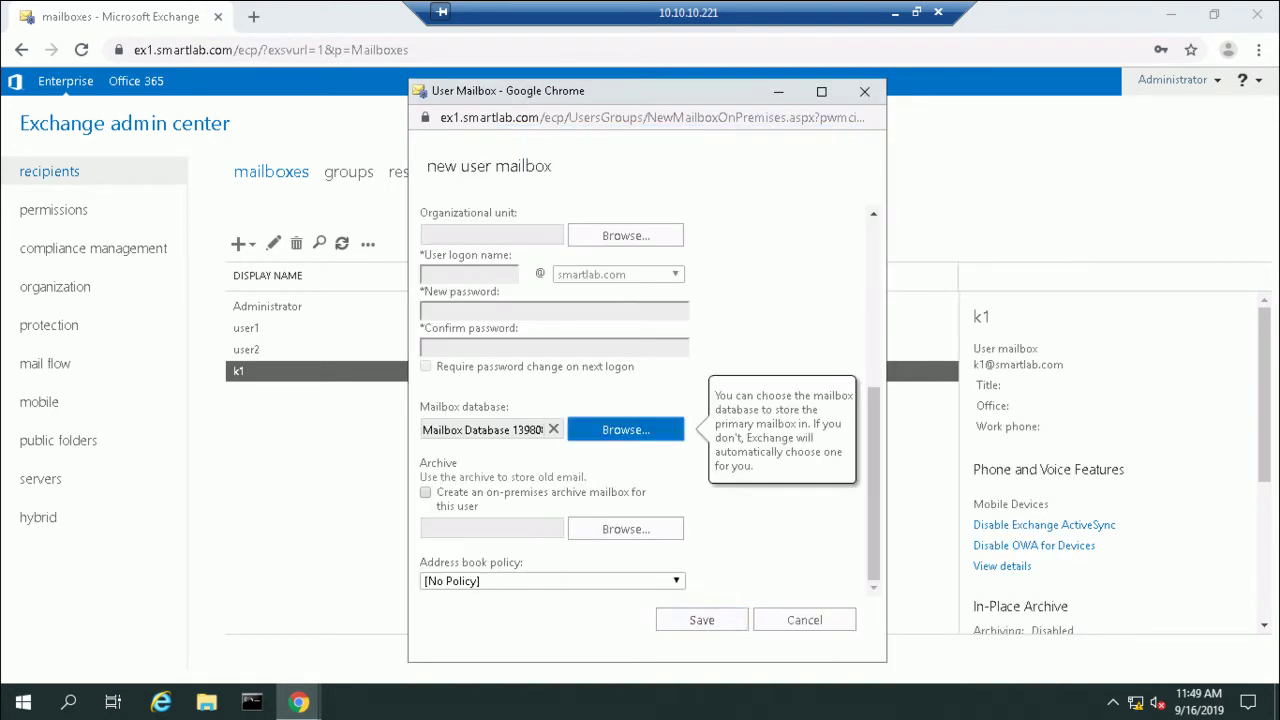
{"action": "left_click", "coordinate": [700, 619]}
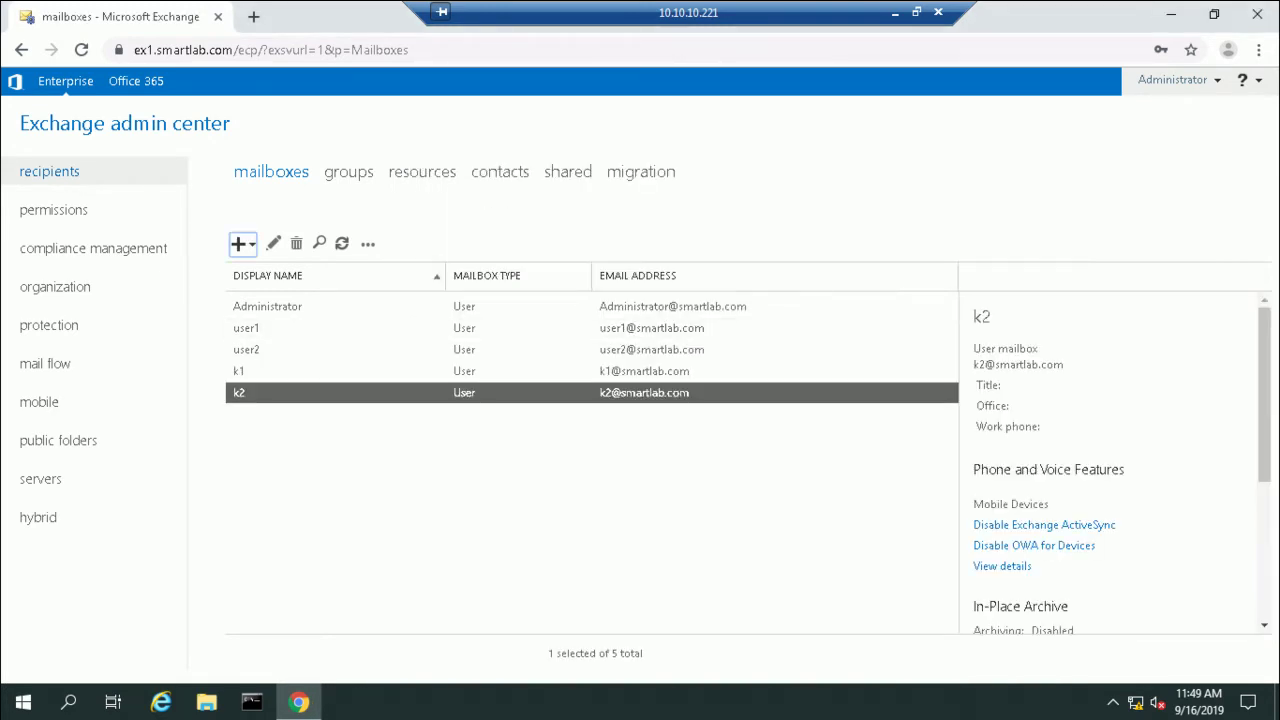
{"action": "left_click", "coordinate": [239, 243]}
{"action": "left_click", "coordinate": [275, 274]}
{"action": "left_click", "coordinate": [625, 319]}
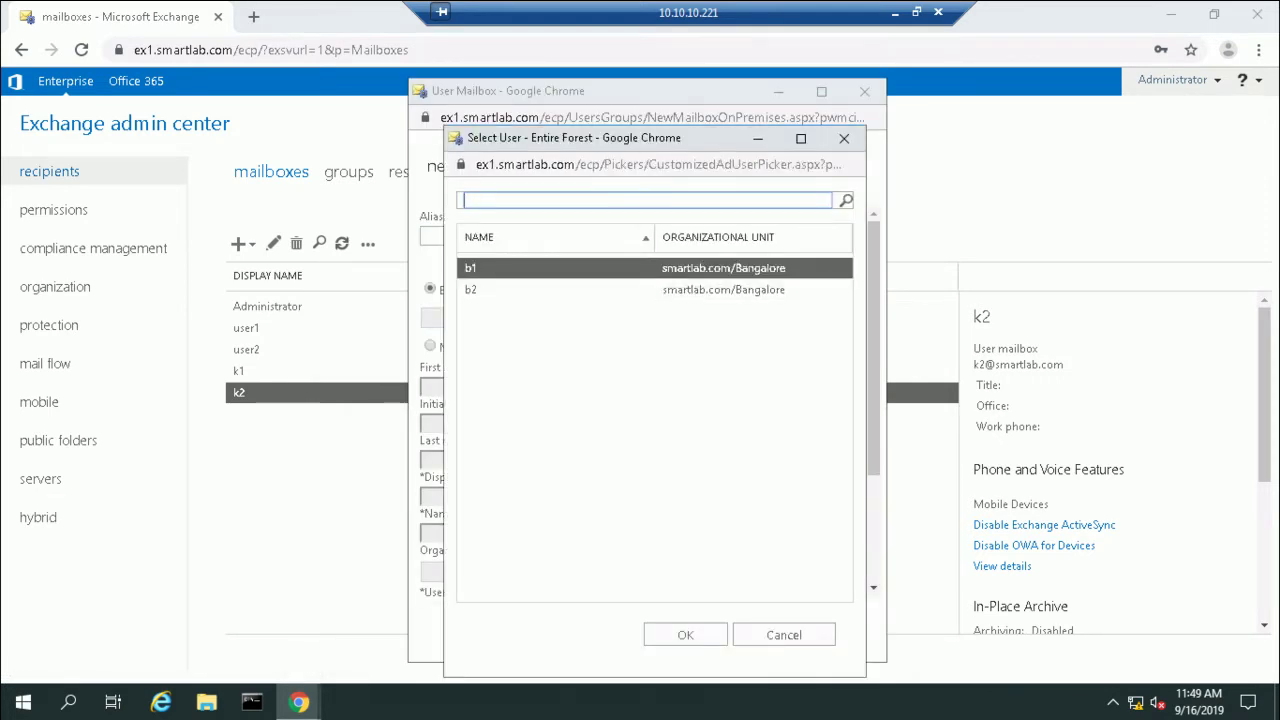
{"action": "left_click", "coordinate": [685, 635]}
{"action": "scroll", "coordinate": [650, 400], "scroll_direction": "down", "scroll_amount": 3}
{"action": "scroll", "coordinate": [650, 400], "scroll_direction": "down", "scroll_amount": 3}
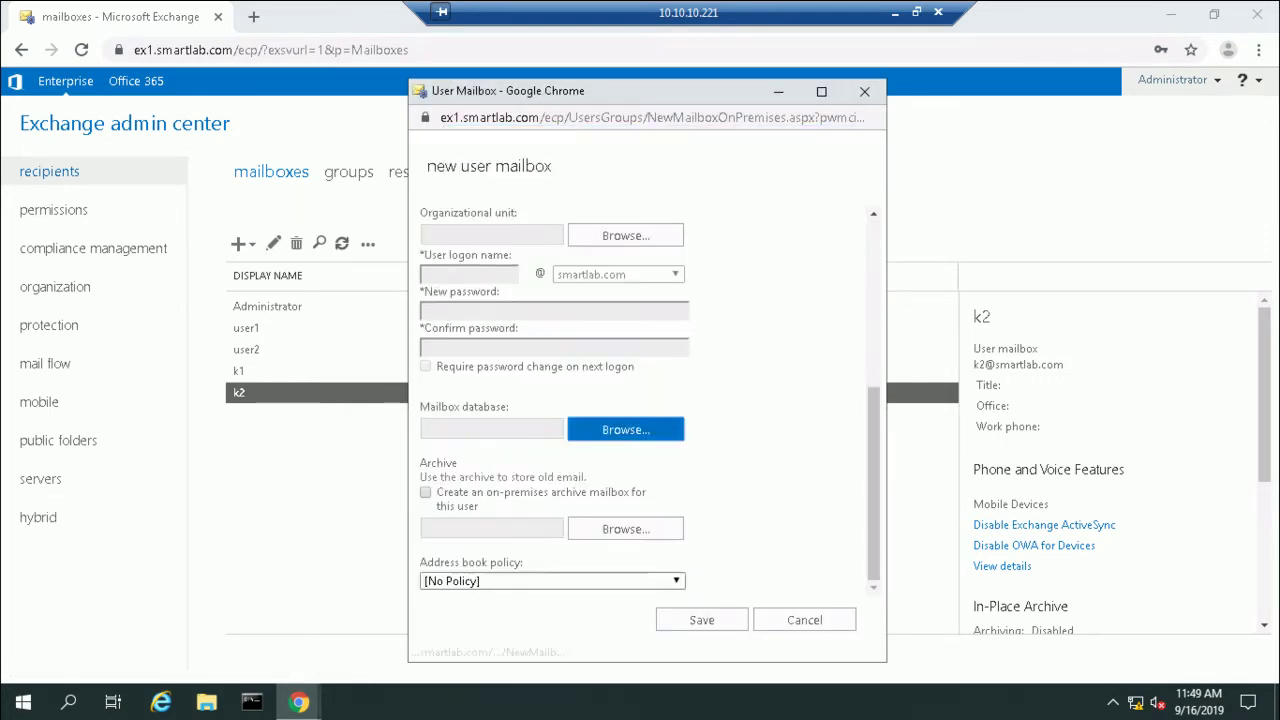
{"action": "left_click", "coordinate": [634, 426]}
{"action": "left_click", "coordinate": [502, 279]}
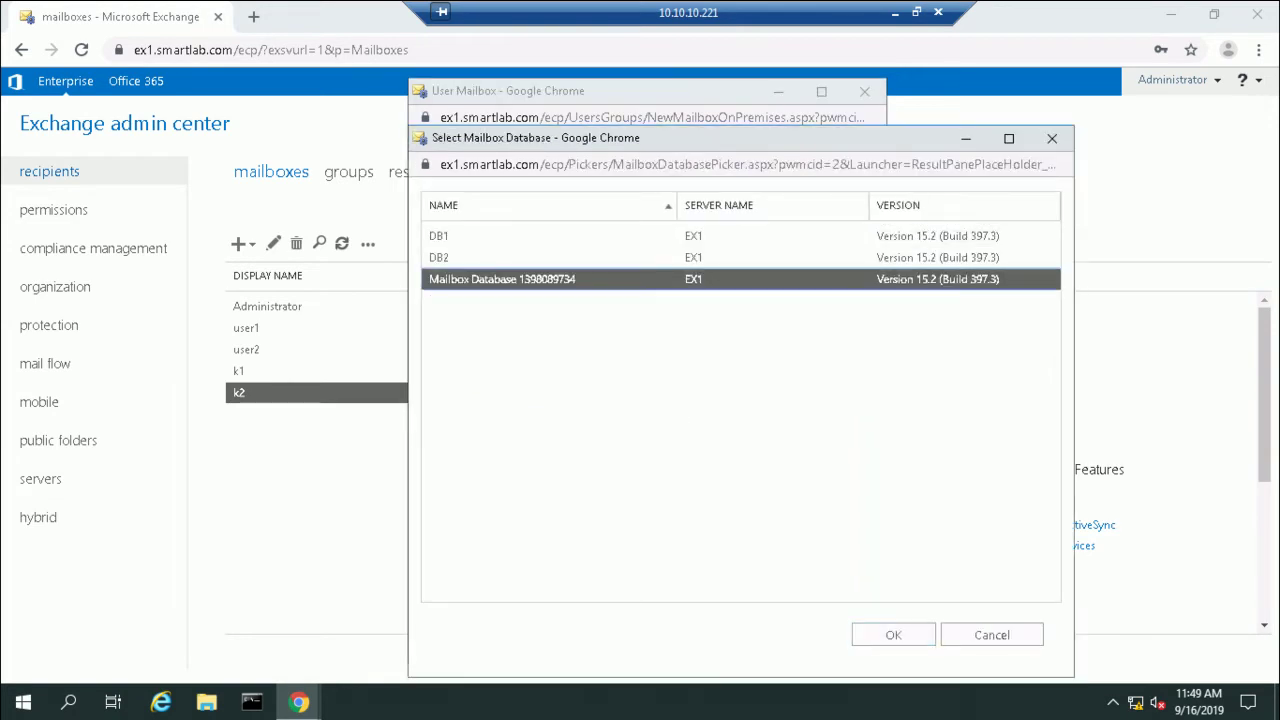
{"action": "left_click", "coordinate": [893, 635]}
{"action": "left_click", "coordinate": [790, 619]}
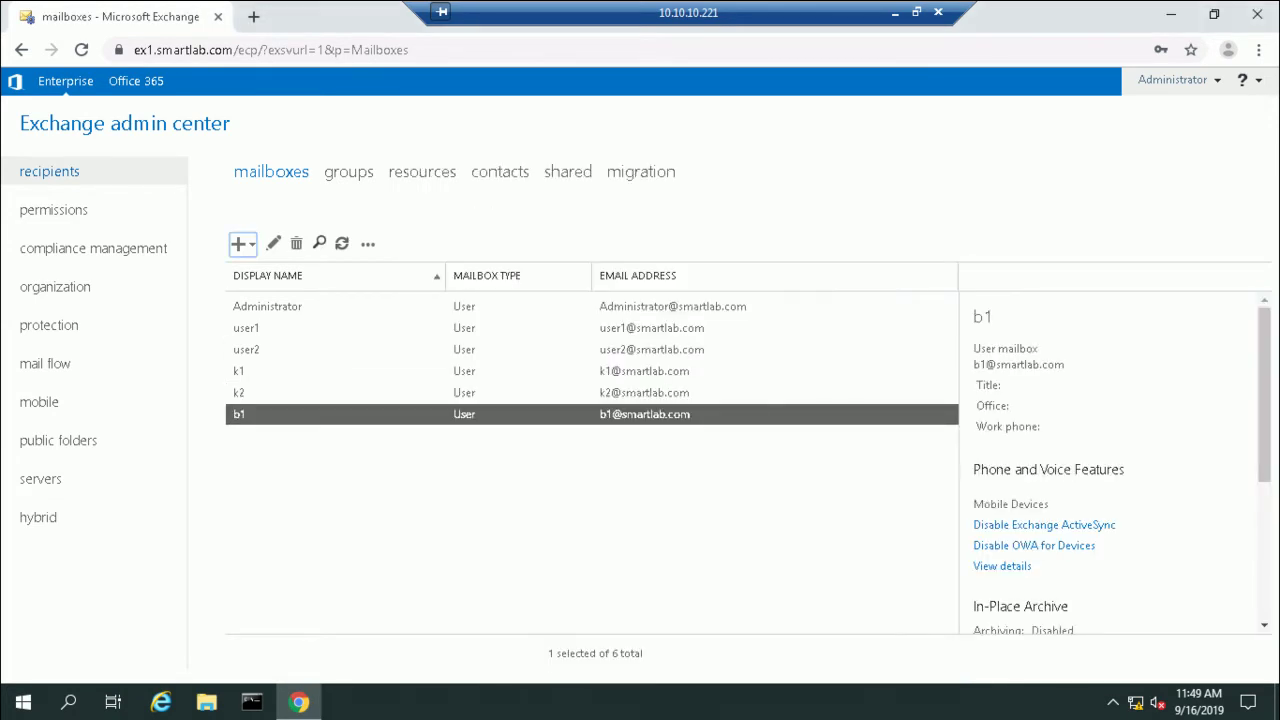
{"action": "left_click", "coordinate": [240, 243]}
{"action": "left_click", "coordinate": [274, 277]}
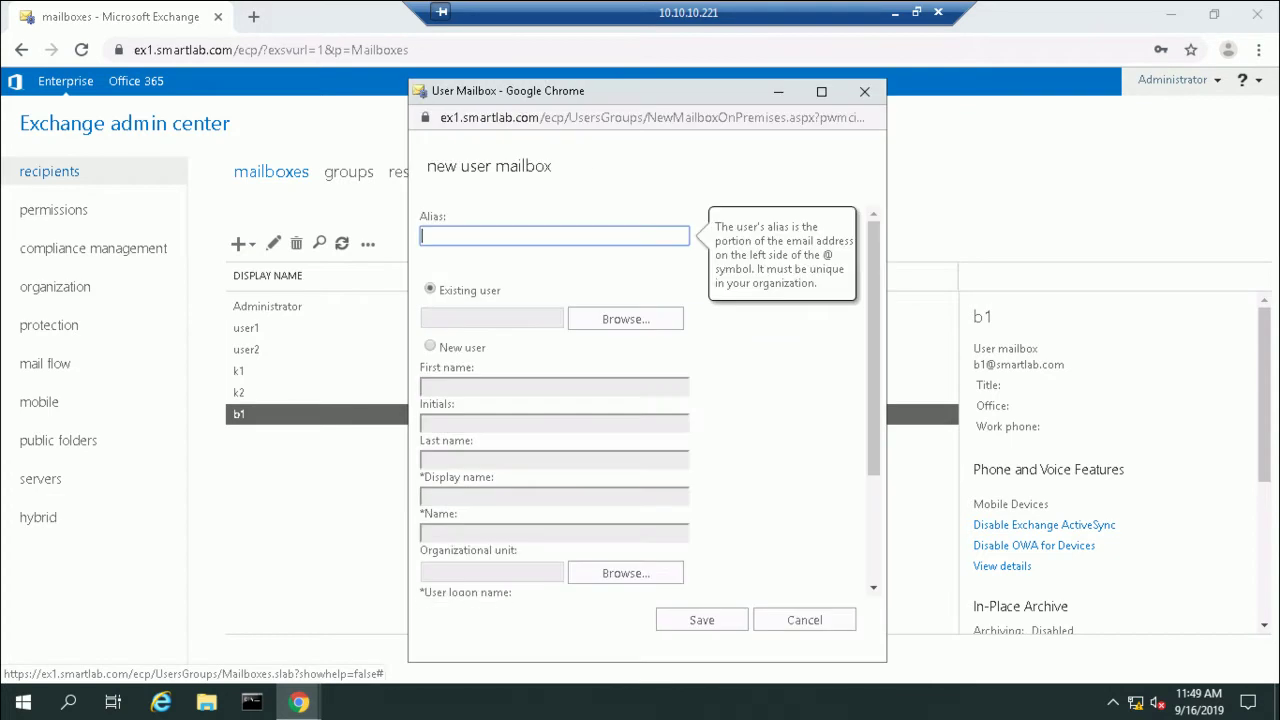
{"action": "left_click", "coordinate": [625, 318]}
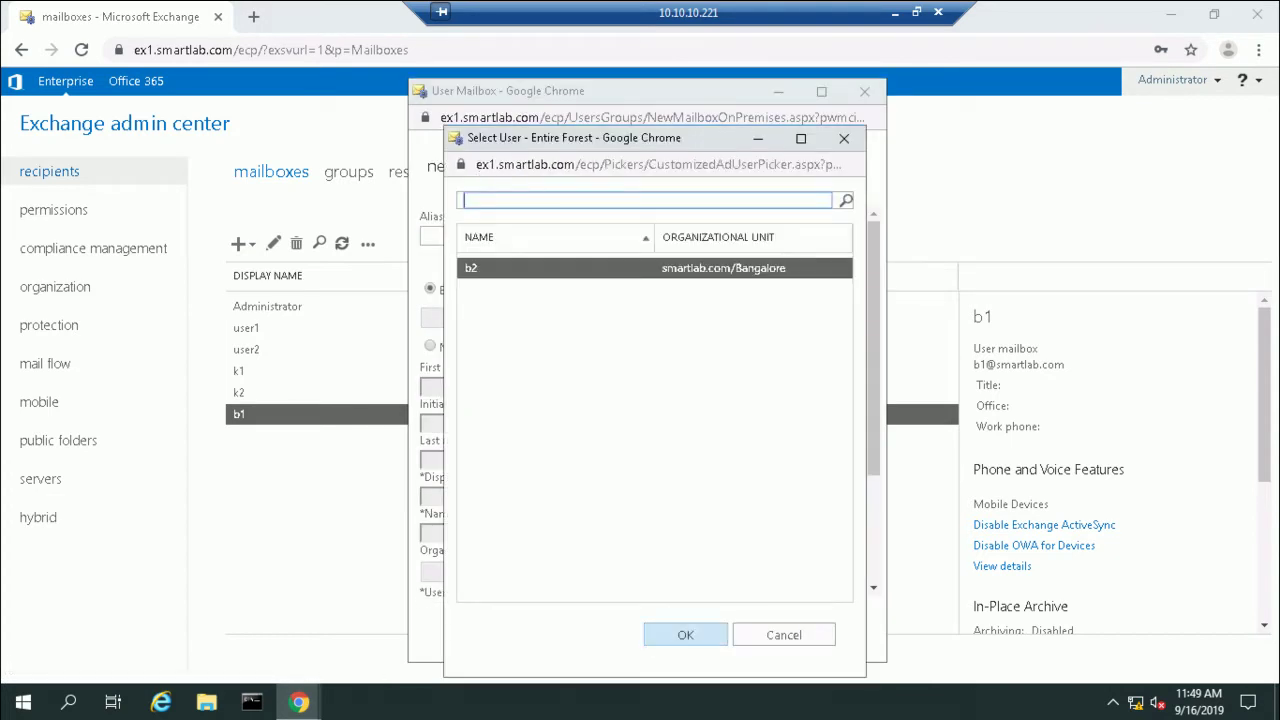
{"action": "key", "text": "Return"}
{"action": "scroll", "coordinate": [650, 400], "scroll_direction": "down", "scroll_amount": 3}
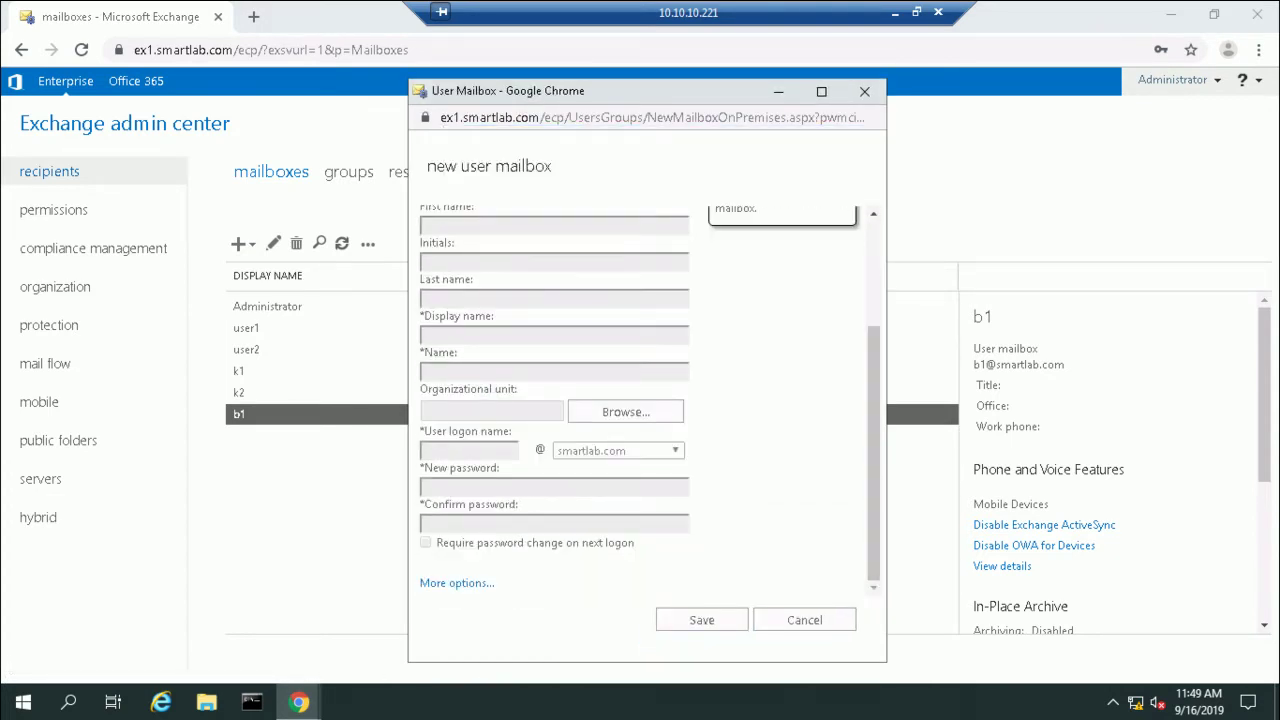
{"action": "scroll", "coordinate": [627, 426], "scroll_direction": "down", "scroll_amount": 2}
{"action": "left_click", "coordinate": [627, 426]}
{"action": "left_click", "coordinate": [502, 279]}
{"action": "key", "text": "Return"}
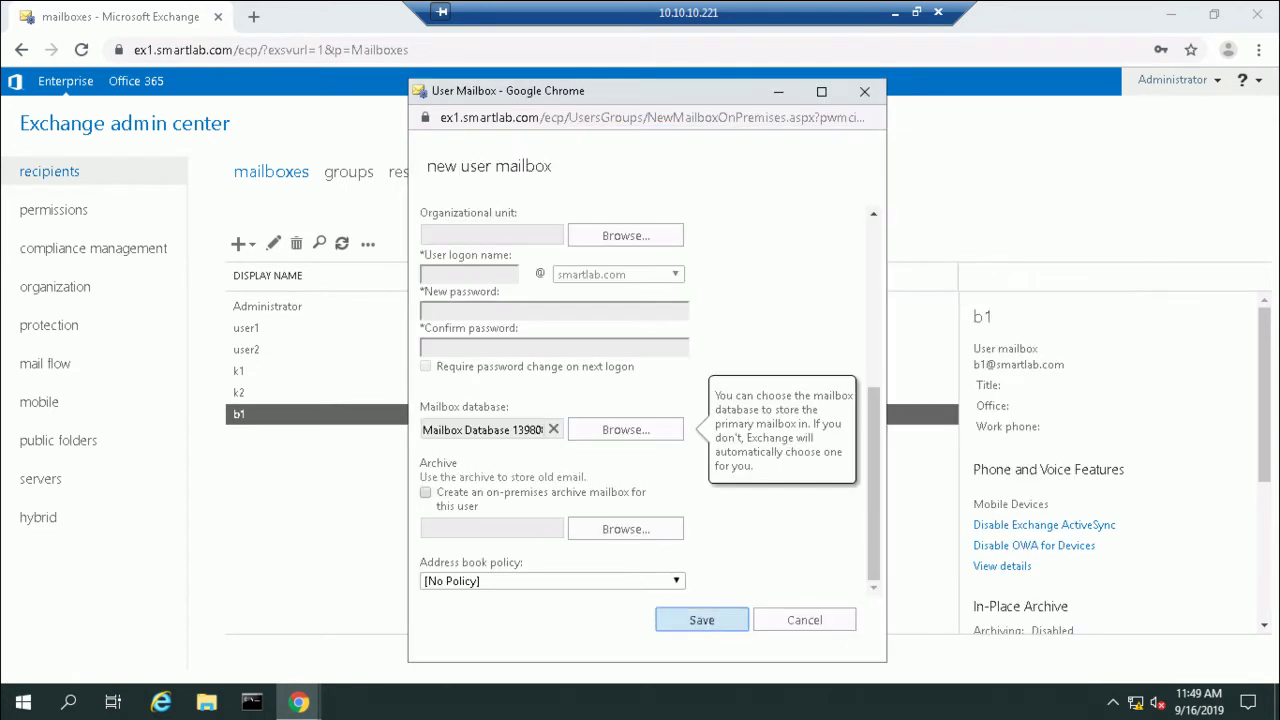
{"action": "left_click", "coordinate": [703, 619]}
{"action": "left_click", "coordinate": [342, 243]}
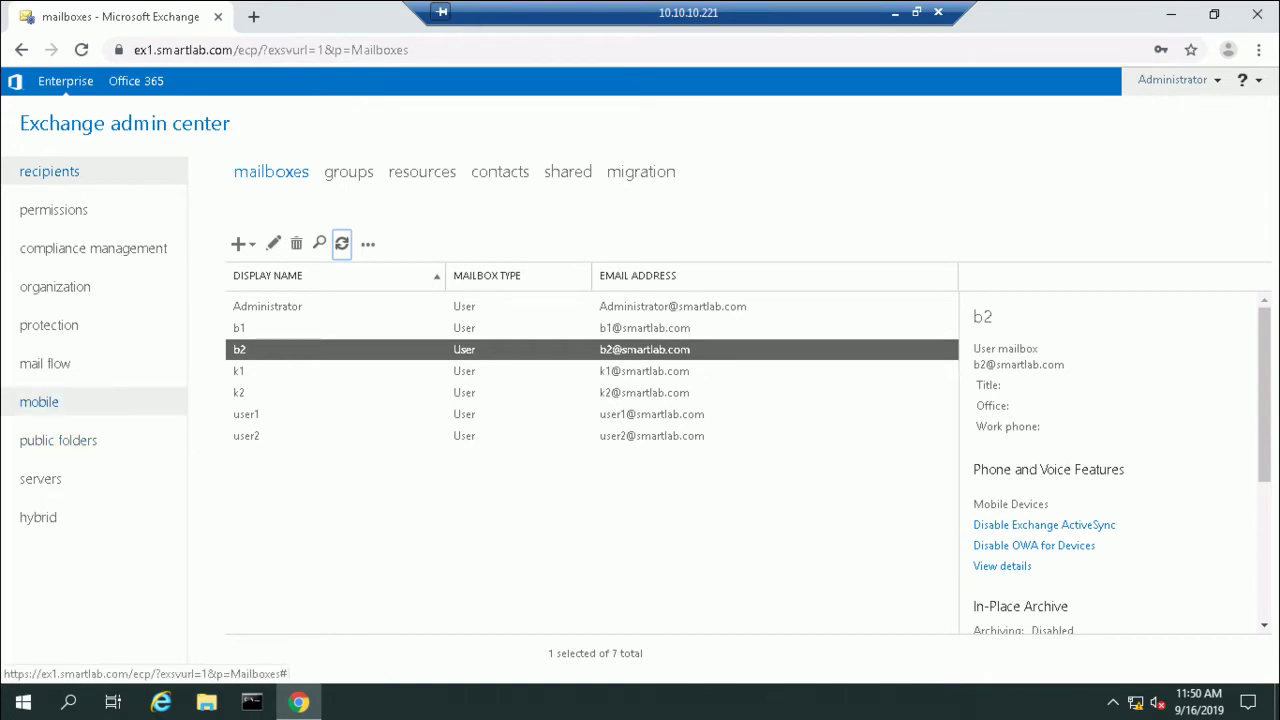
{"action": "left_click", "coordinate": [59, 286]}
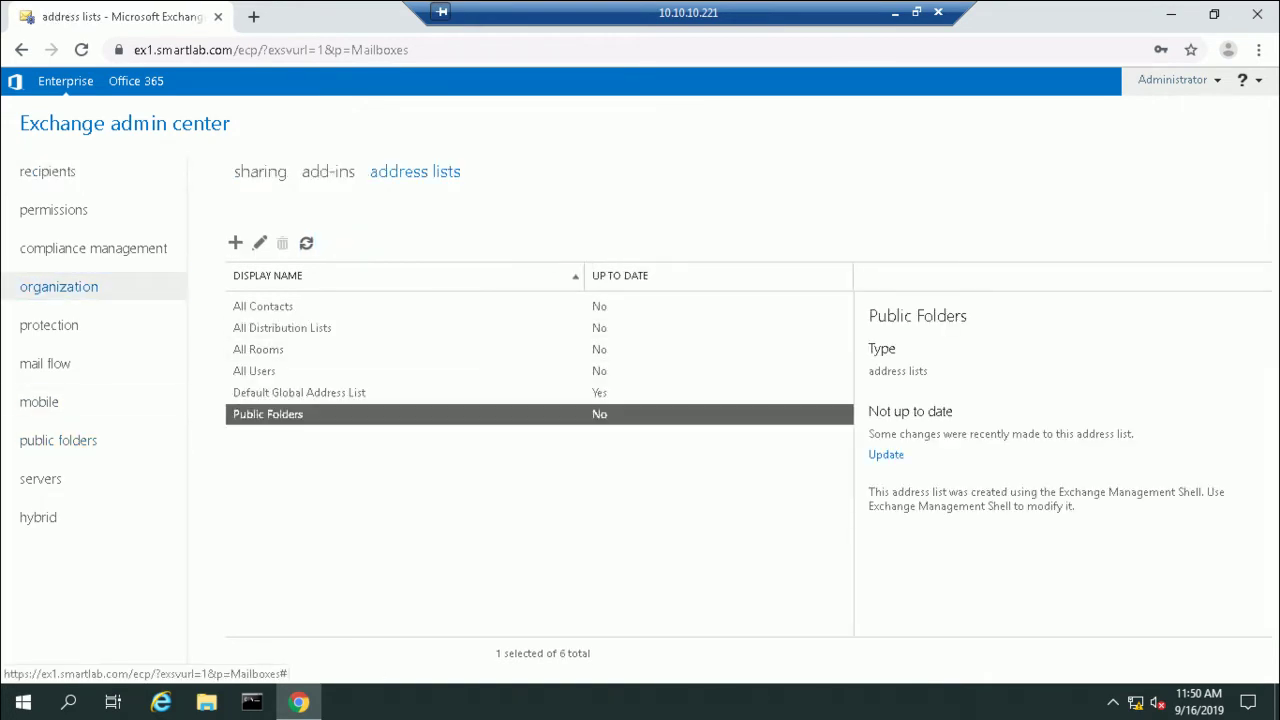
Step: Save a new Kolkata address list with the rule State or province equals Kolkata
{"action": "left_click", "coordinate": [235, 243]}
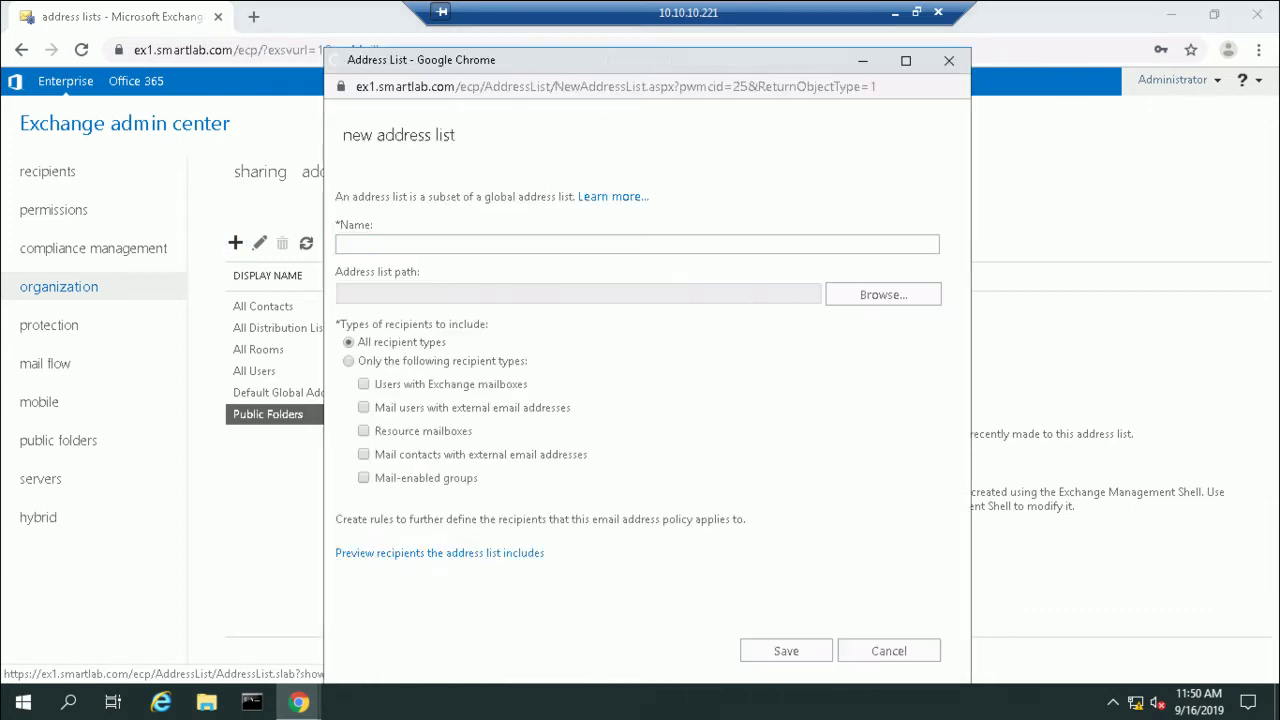
{"action": "type", "text": "Kolkata"}
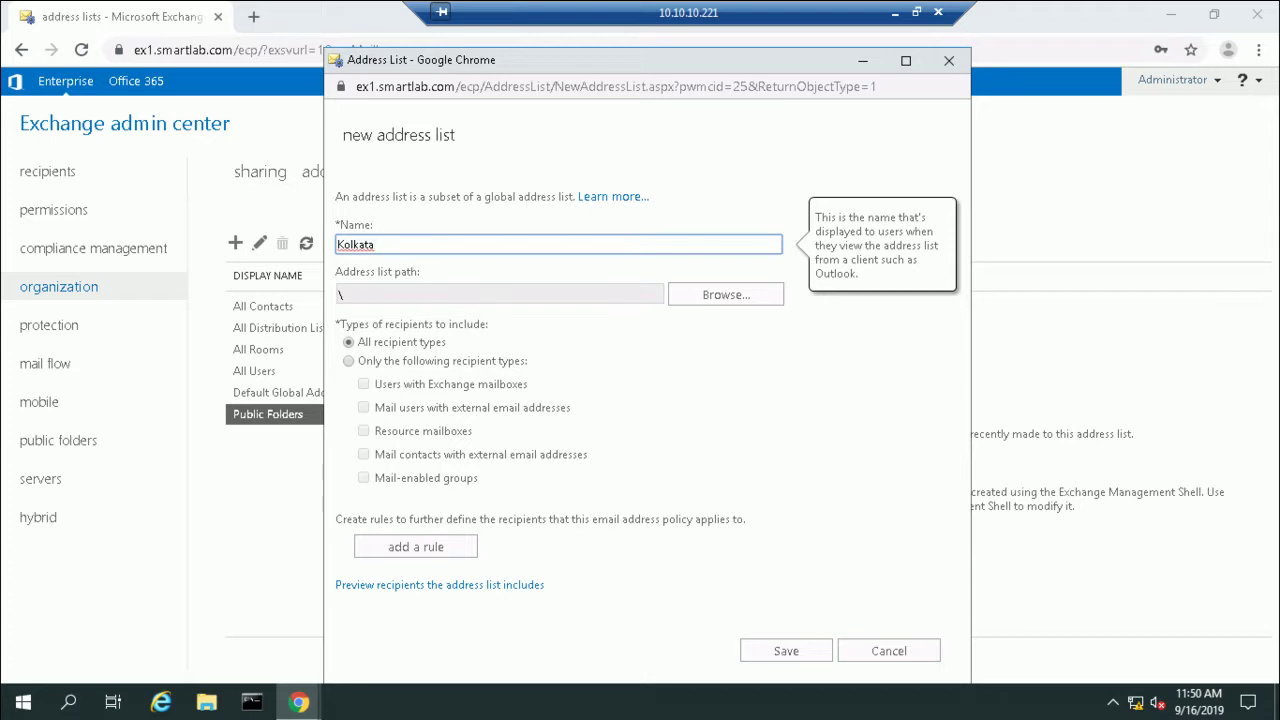
{"action": "left_click", "coordinate": [415, 546]}
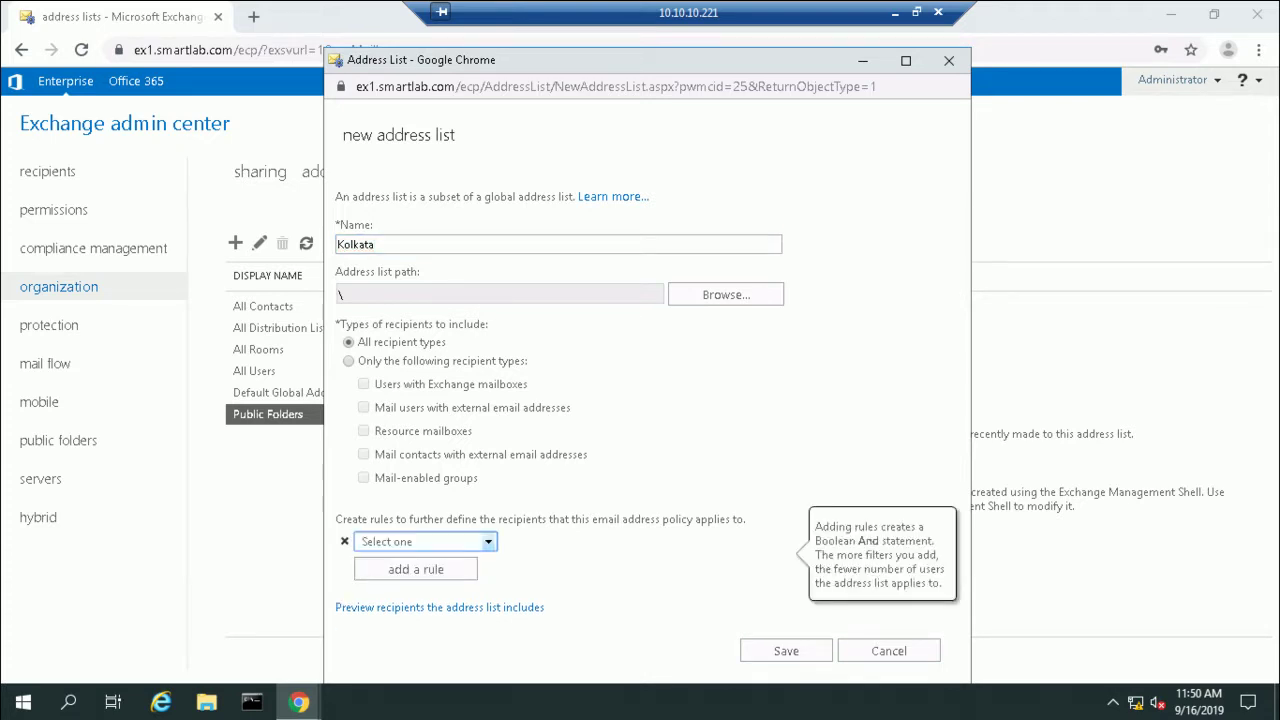
{"action": "left_click", "coordinate": [420, 541]}
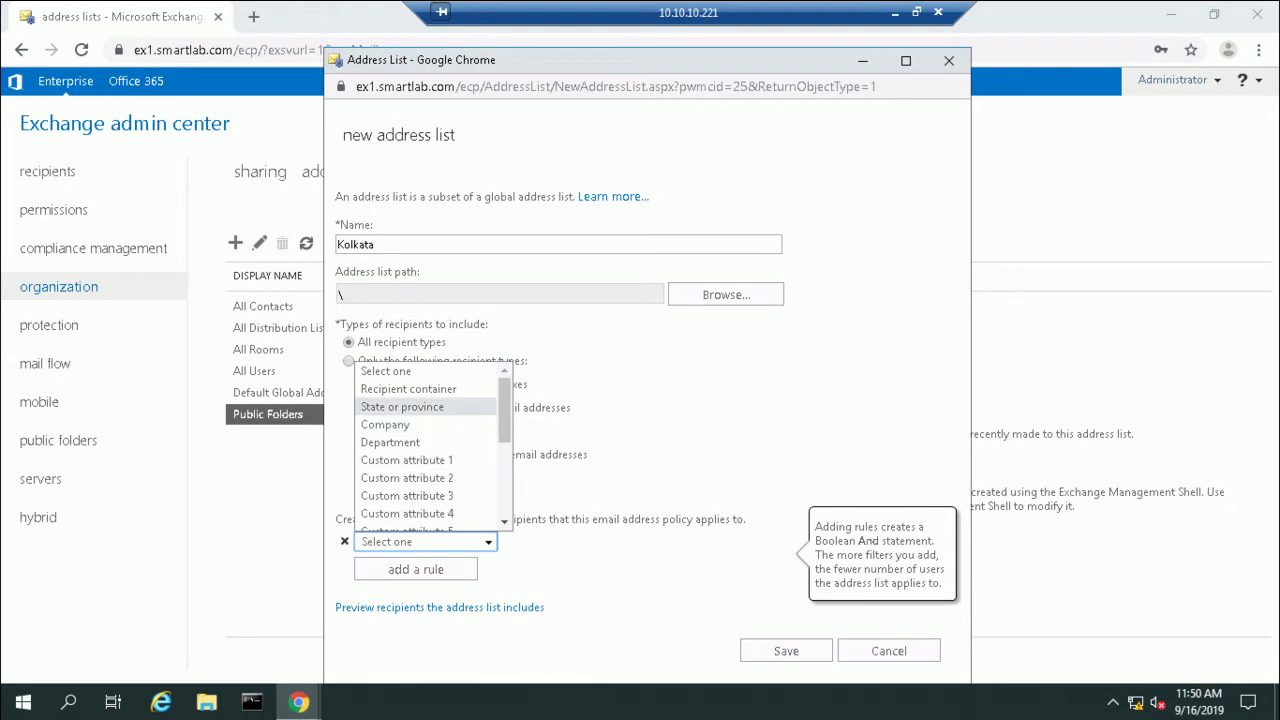
{"action": "key", "text": "Return"}
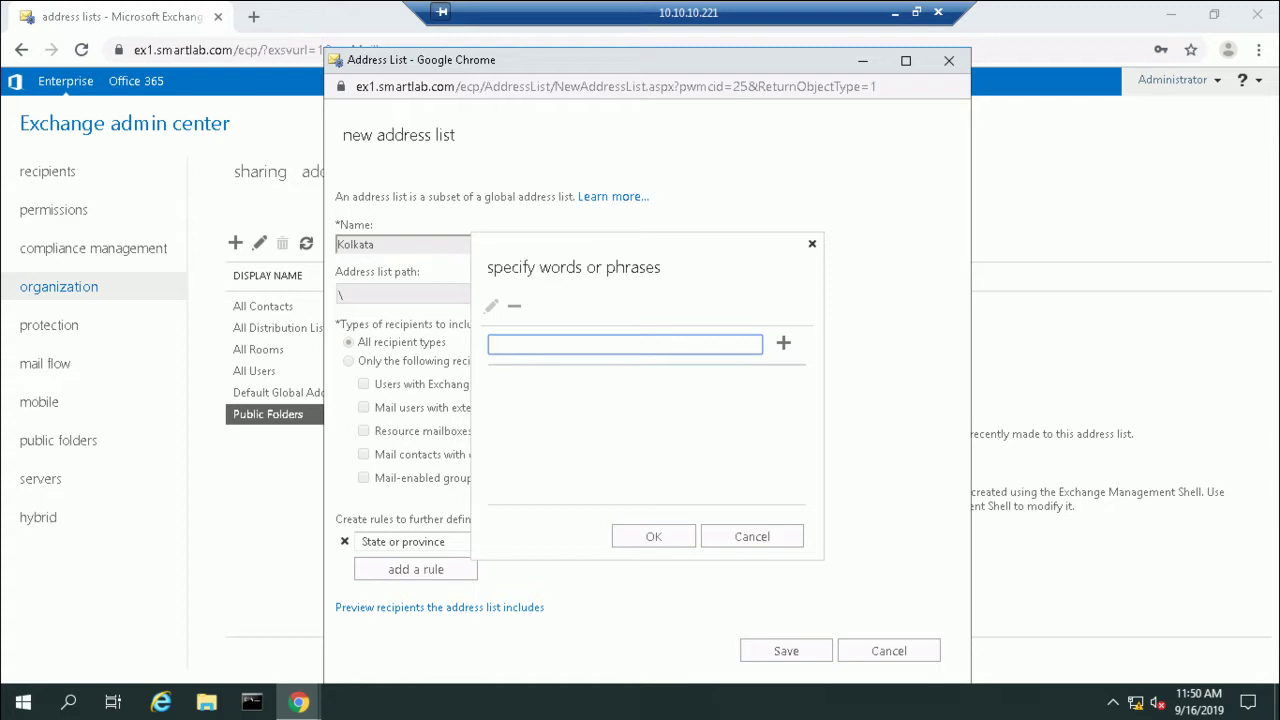
{"action": "type", "text": "Kolkata"}
{"action": "left_click", "coordinate": [783, 343]}
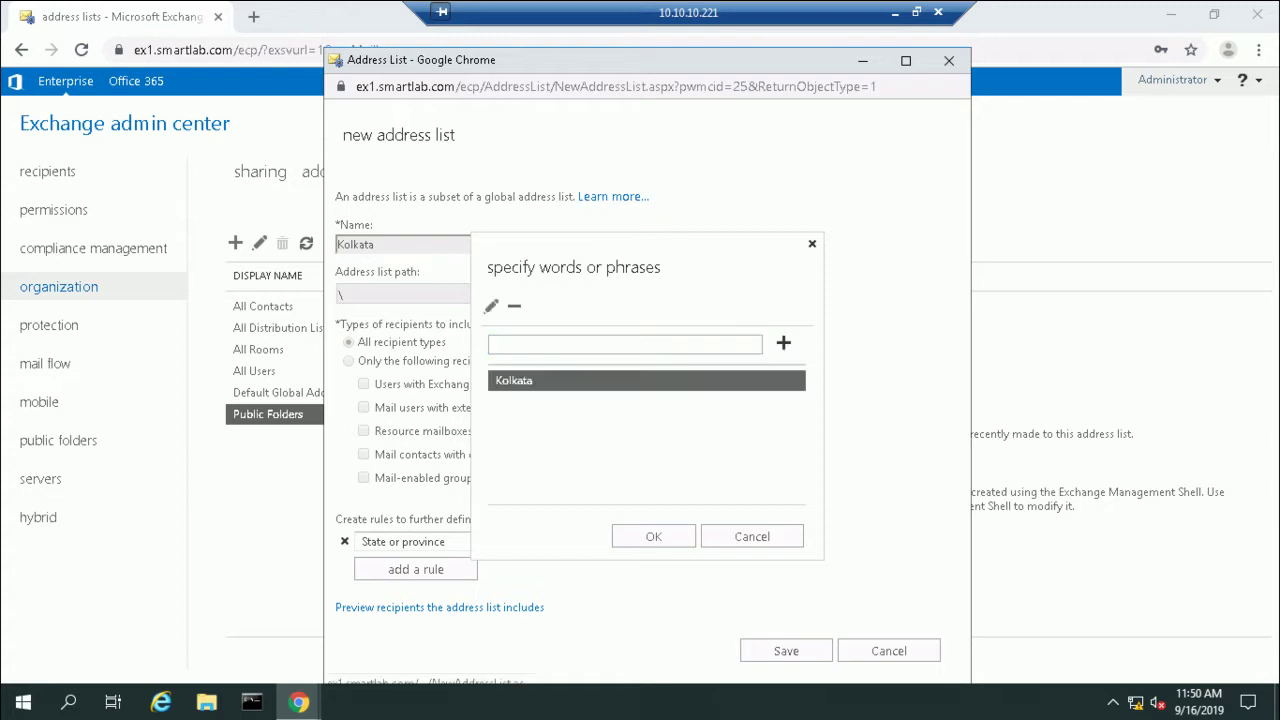
{"action": "key", "text": "Return"}
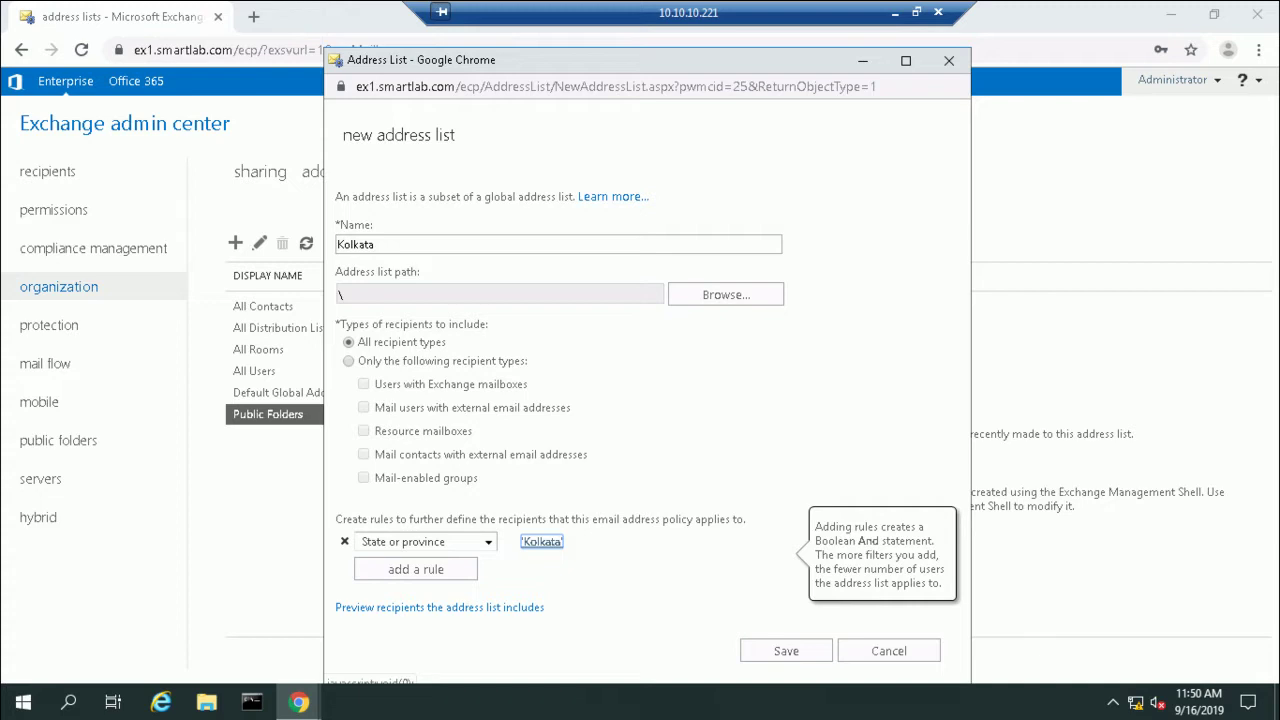
{"action": "left_click", "coordinate": [786, 651]}
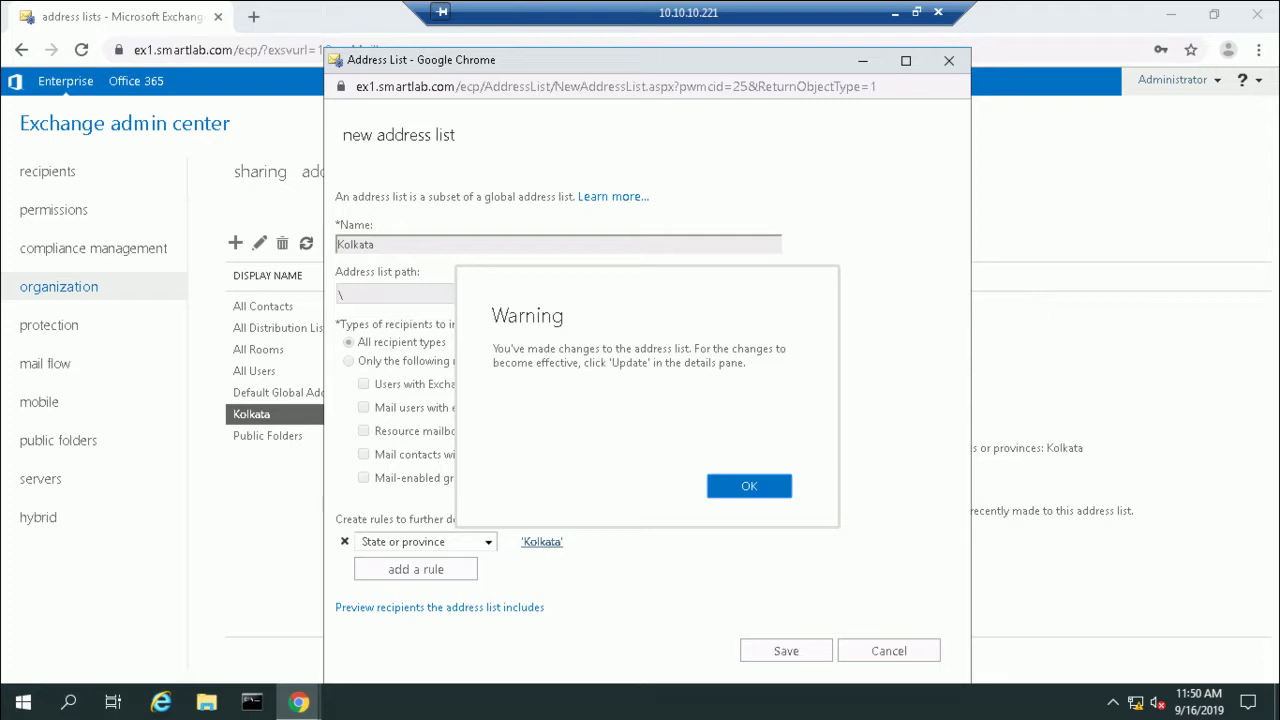
Step: Update the Kolkata address list, confirming past the warning
{"action": "key", "text": "Return"}
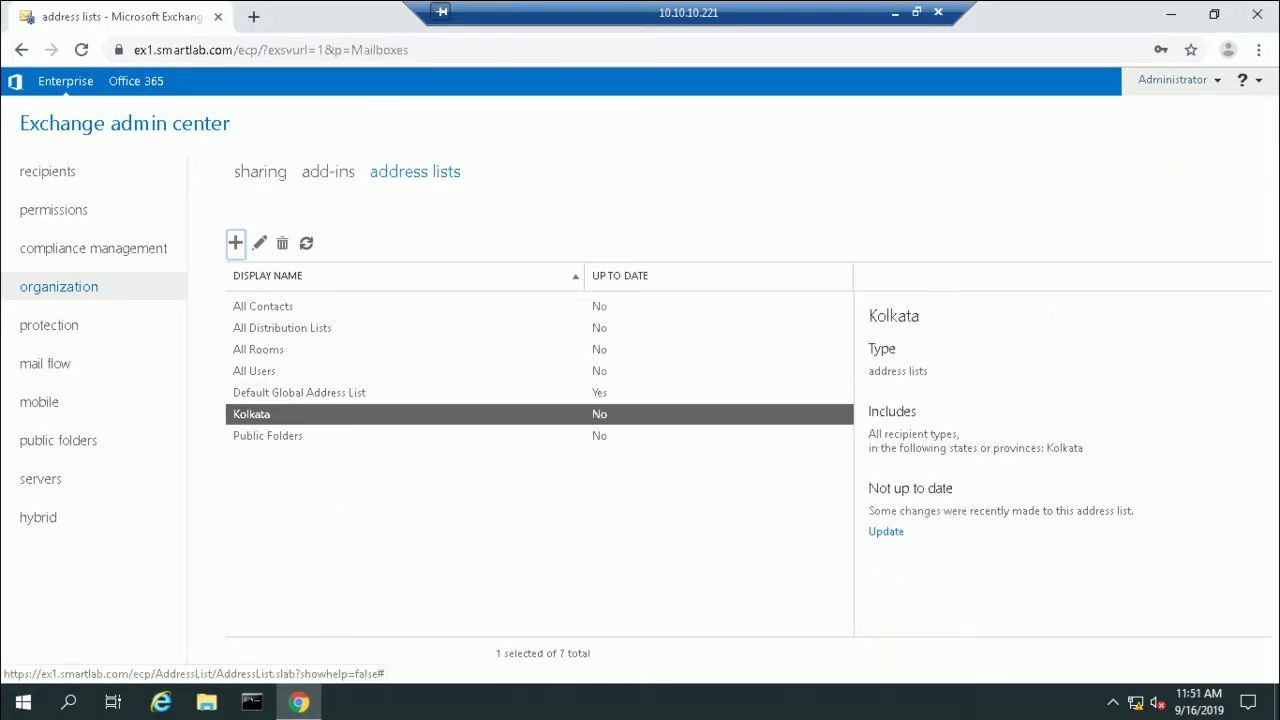
{"action": "left_click", "coordinate": [886, 531]}
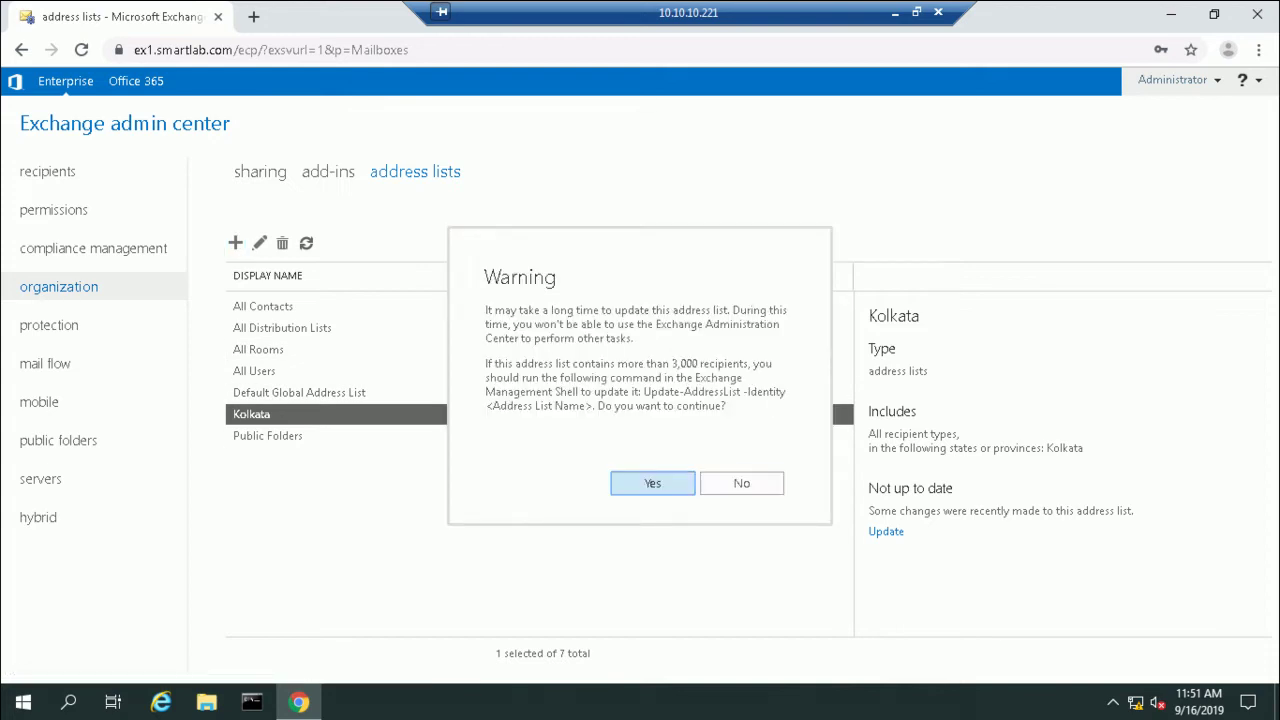
{"action": "left_click", "coordinate": [652, 483]}
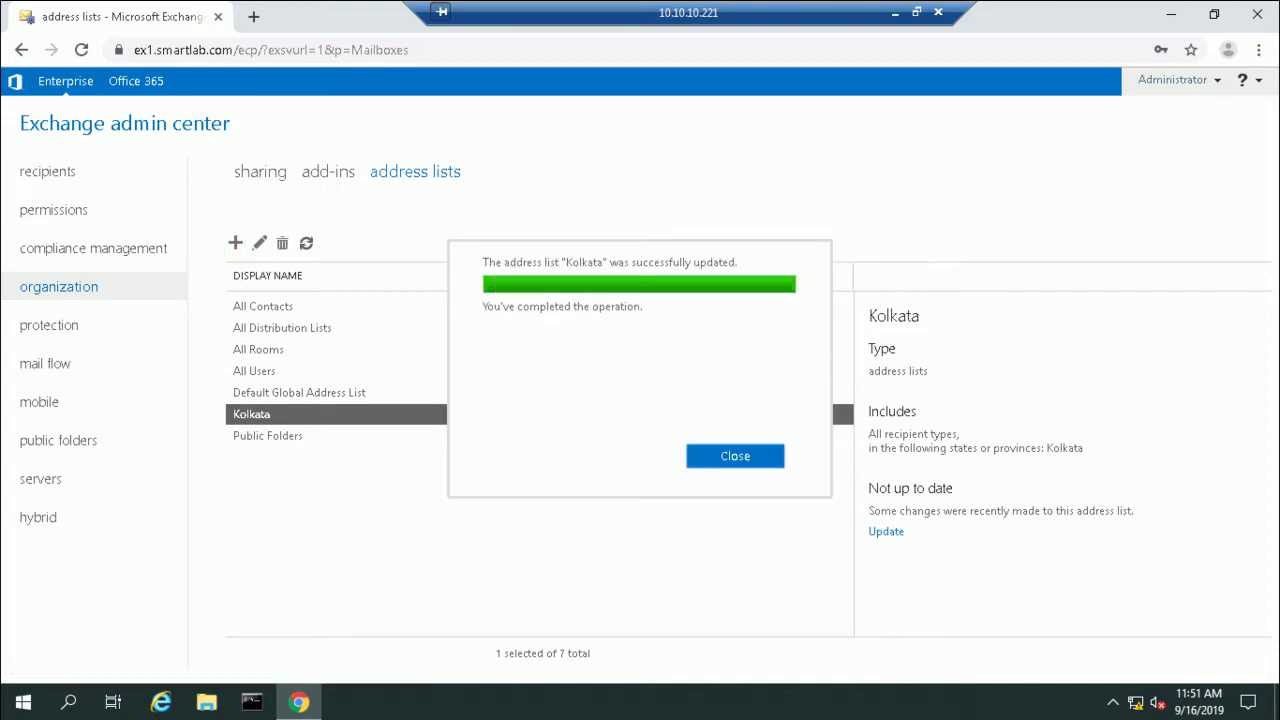
{"action": "left_click", "coordinate": [735, 455]}
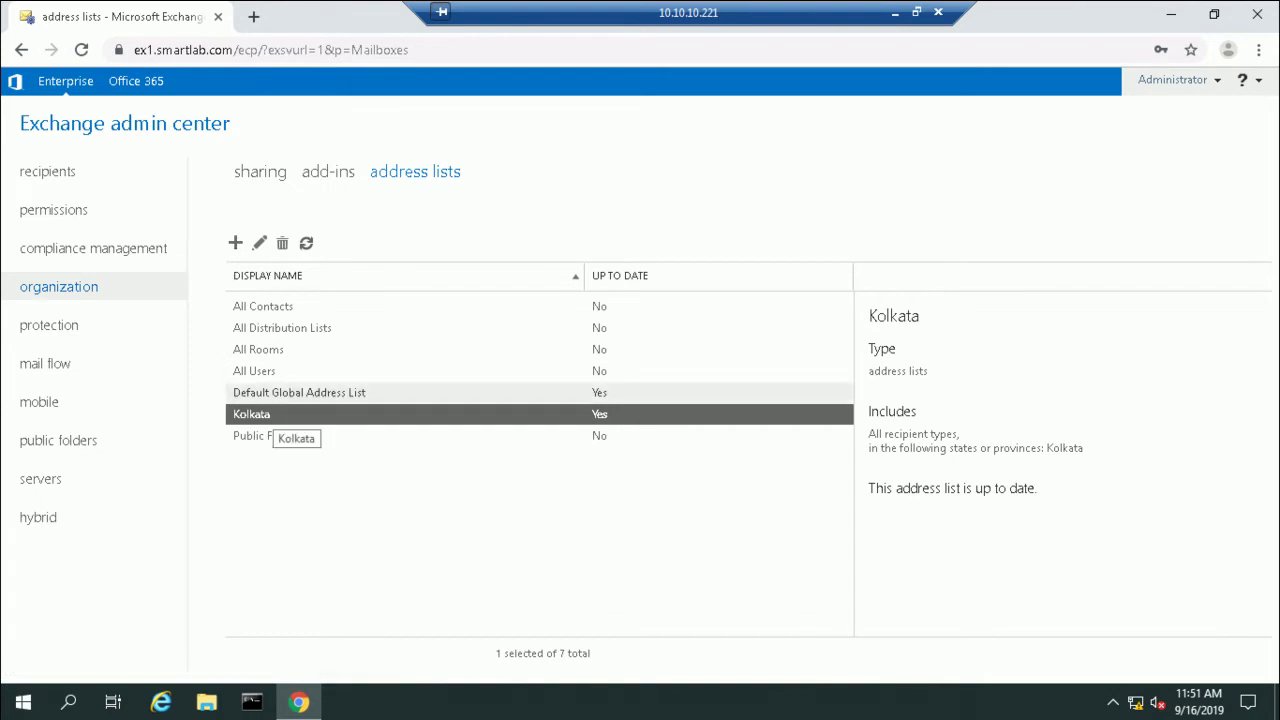
Step: Save a new Bangalore address list with the rule State or province equals Bangalore
{"action": "left_click", "coordinate": [235, 243]}
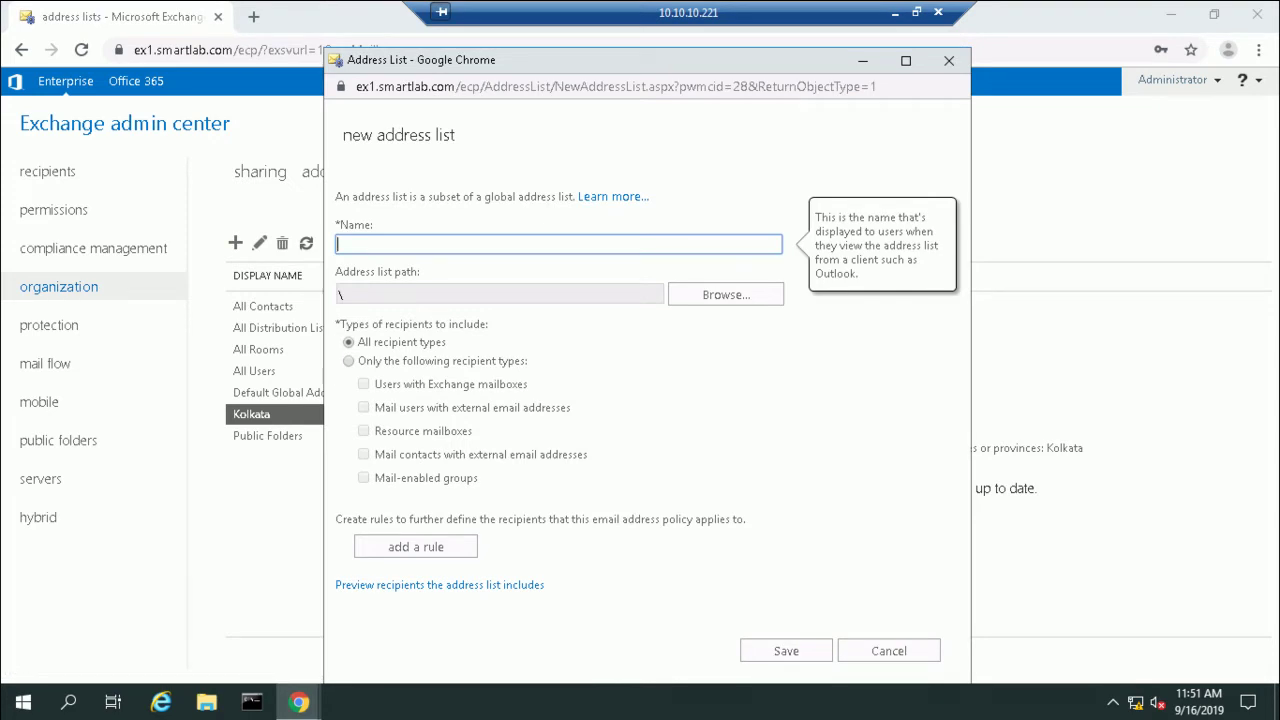
{"action": "type", "text": "Bangalore"}
{"action": "left_click", "coordinate": [415, 546]}
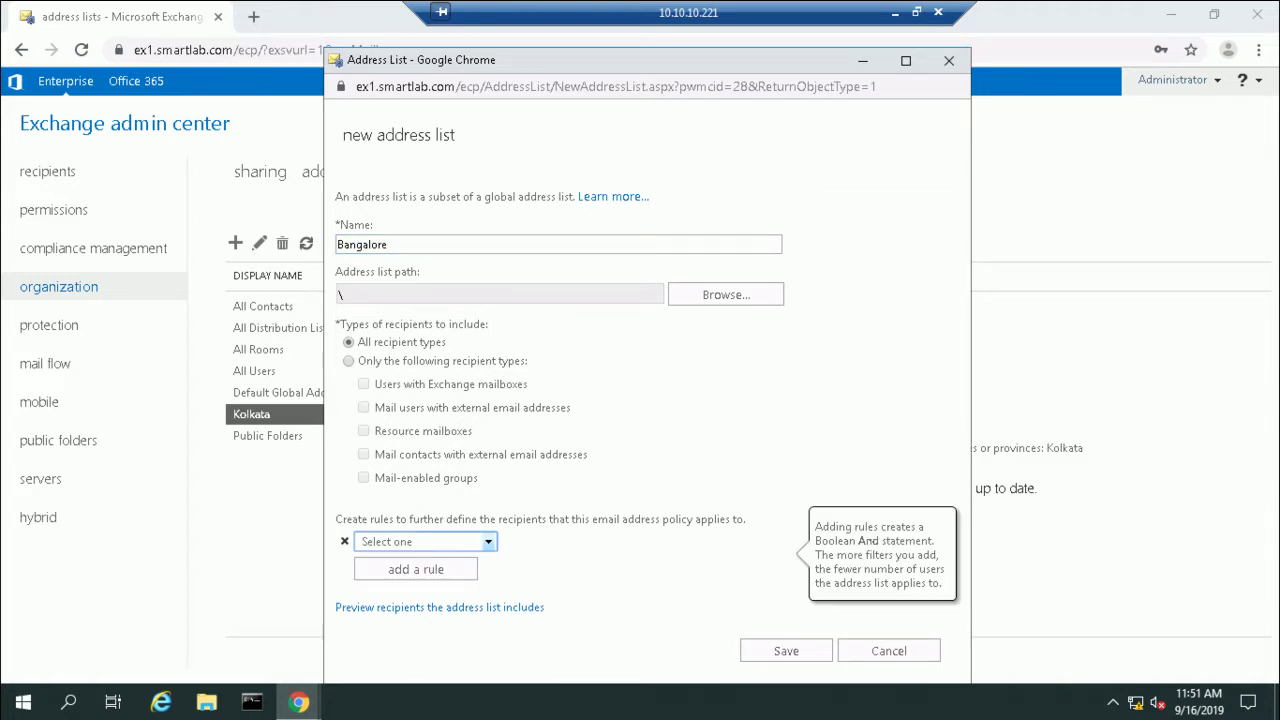
{"action": "left_click", "coordinate": [425, 541]}
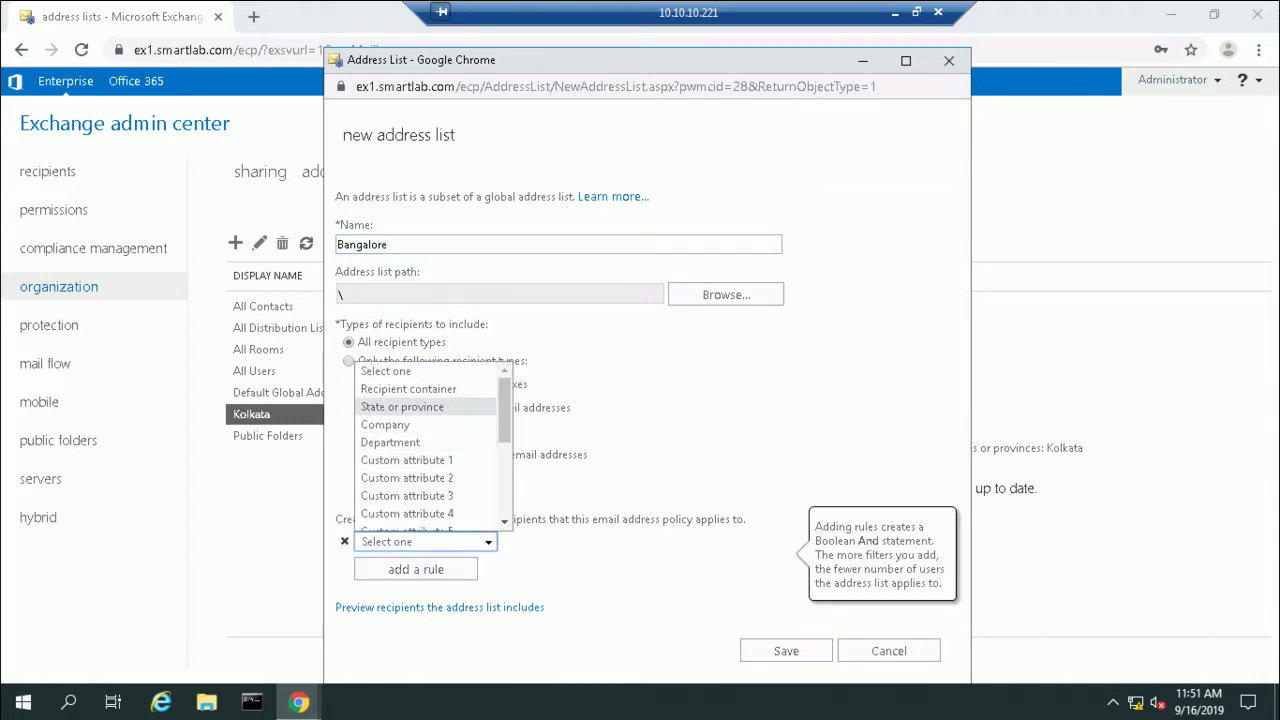
{"action": "left_click", "coordinate": [402, 407]}
{"action": "type", "text": "bangalore"}
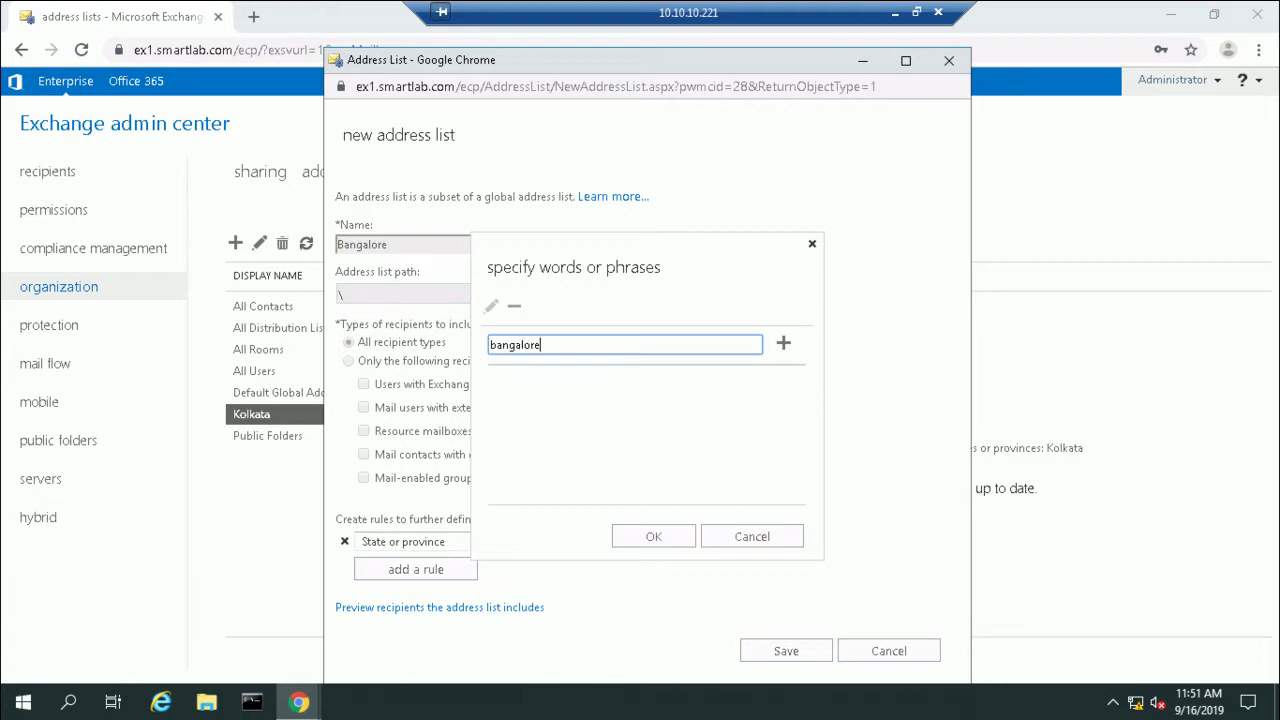
{"action": "key", "text": "ctrl+a"}
{"action": "key", "text": "BackSpace"}
{"action": "type", "text": "Bangalore"}
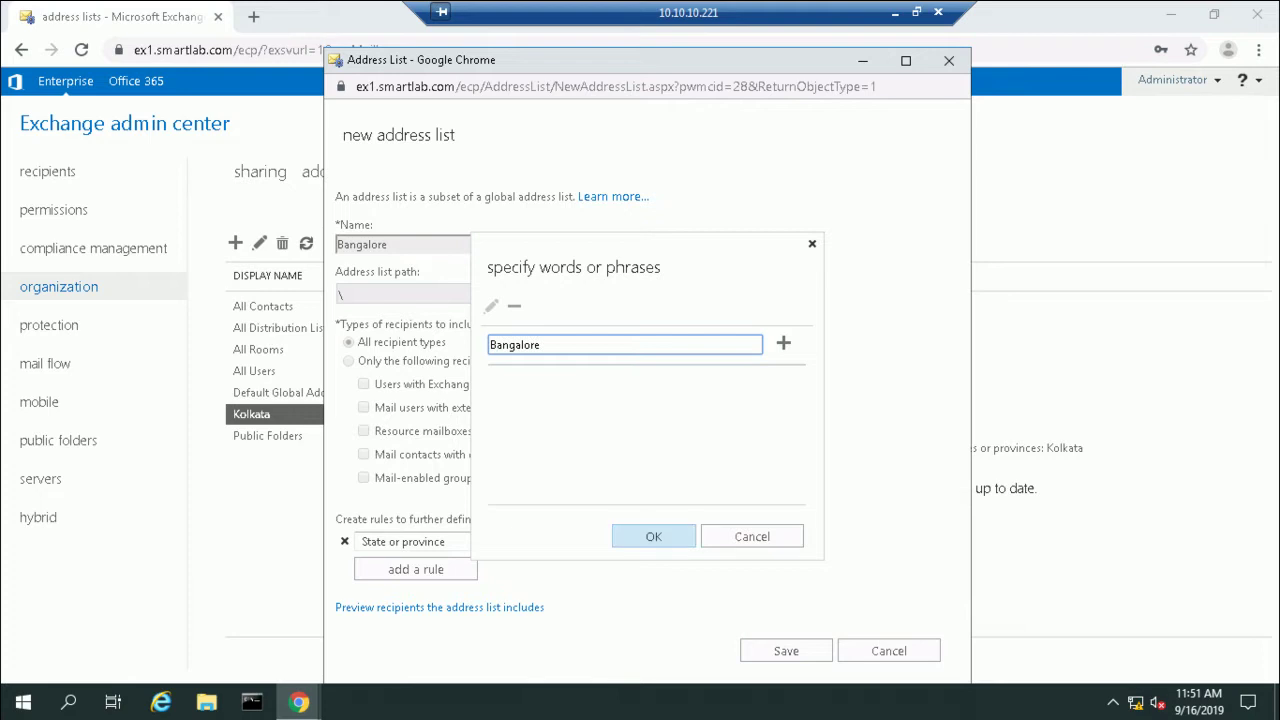
{"action": "left_click", "coordinate": [783, 343]}
{"action": "left_click", "coordinate": [653, 536]}
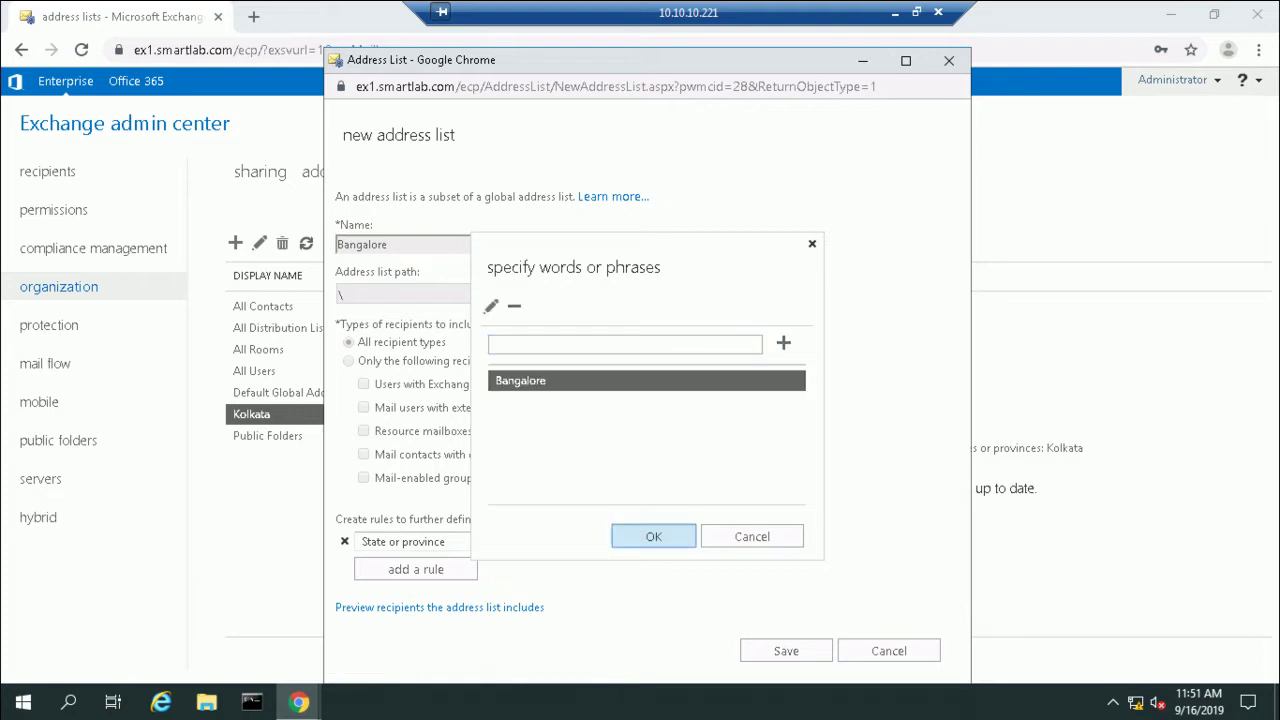
{"action": "left_click", "coordinate": [786, 651]}
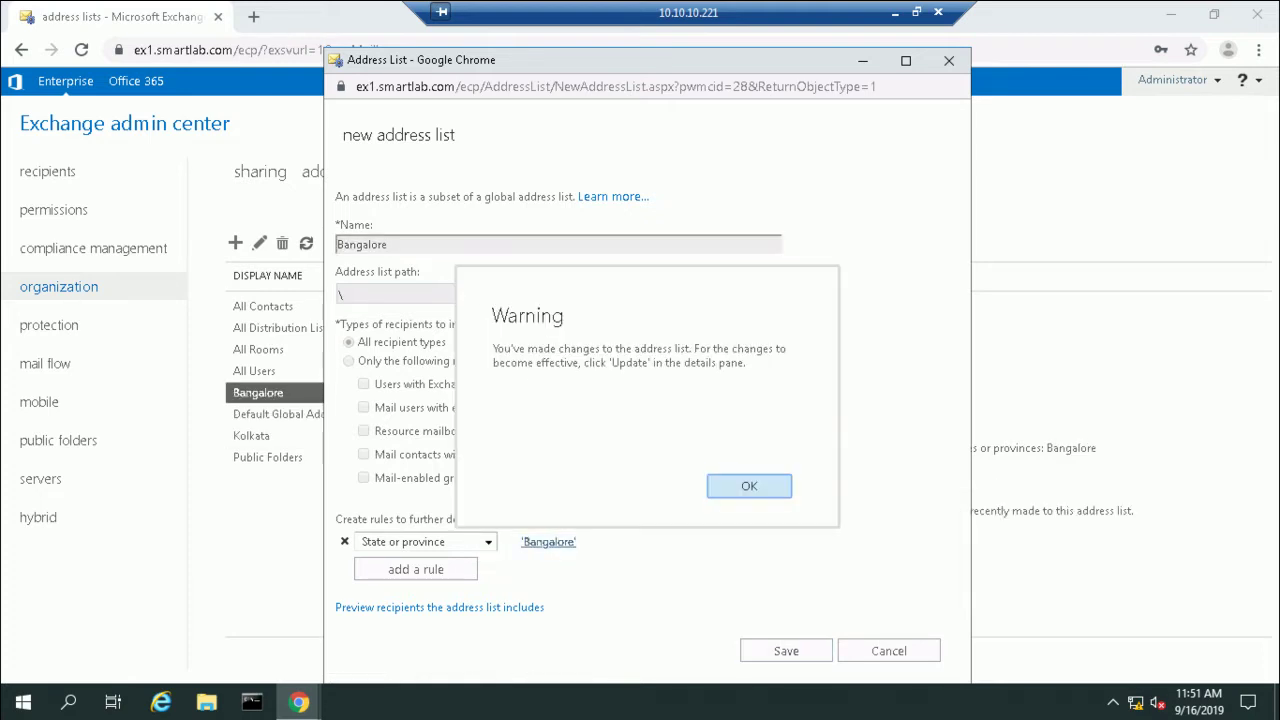
Step: Update the Bangalore address list, confirming past the warning
{"action": "left_click", "coordinate": [749, 485]}
{"action": "left_click", "coordinate": [886, 531]}
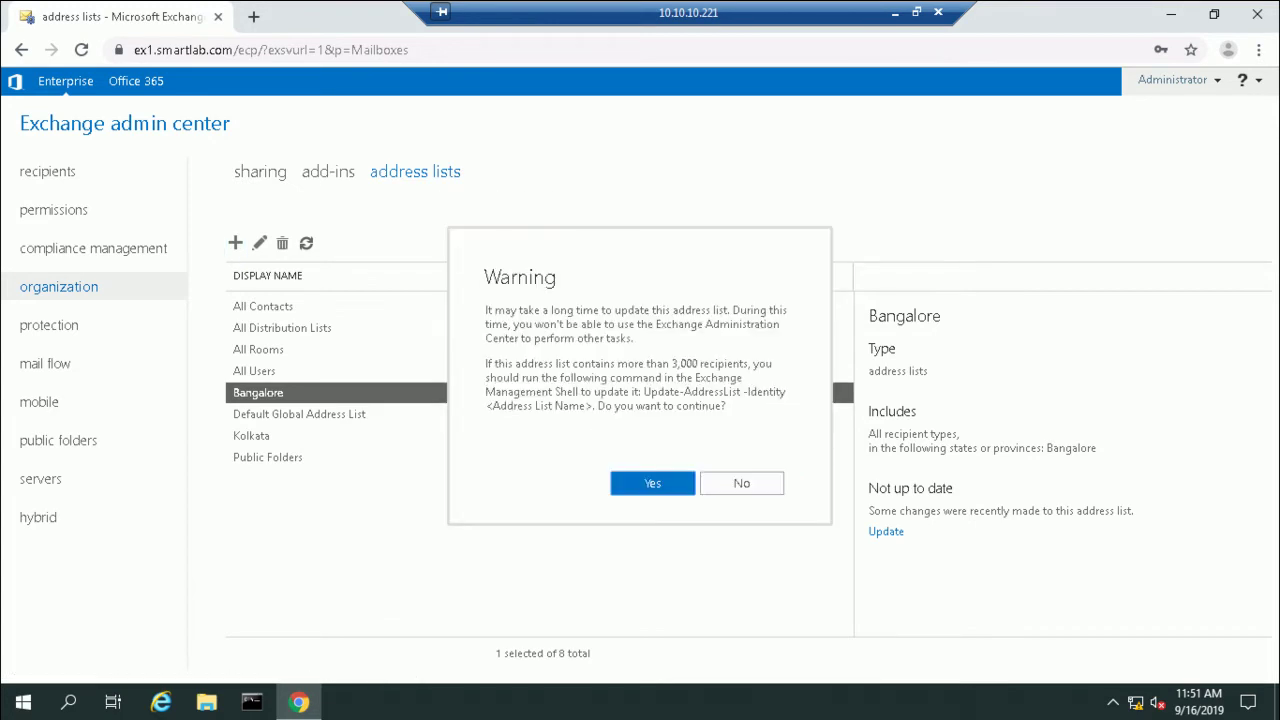
{"action": "left_click", "coordinate": [652, 483]}
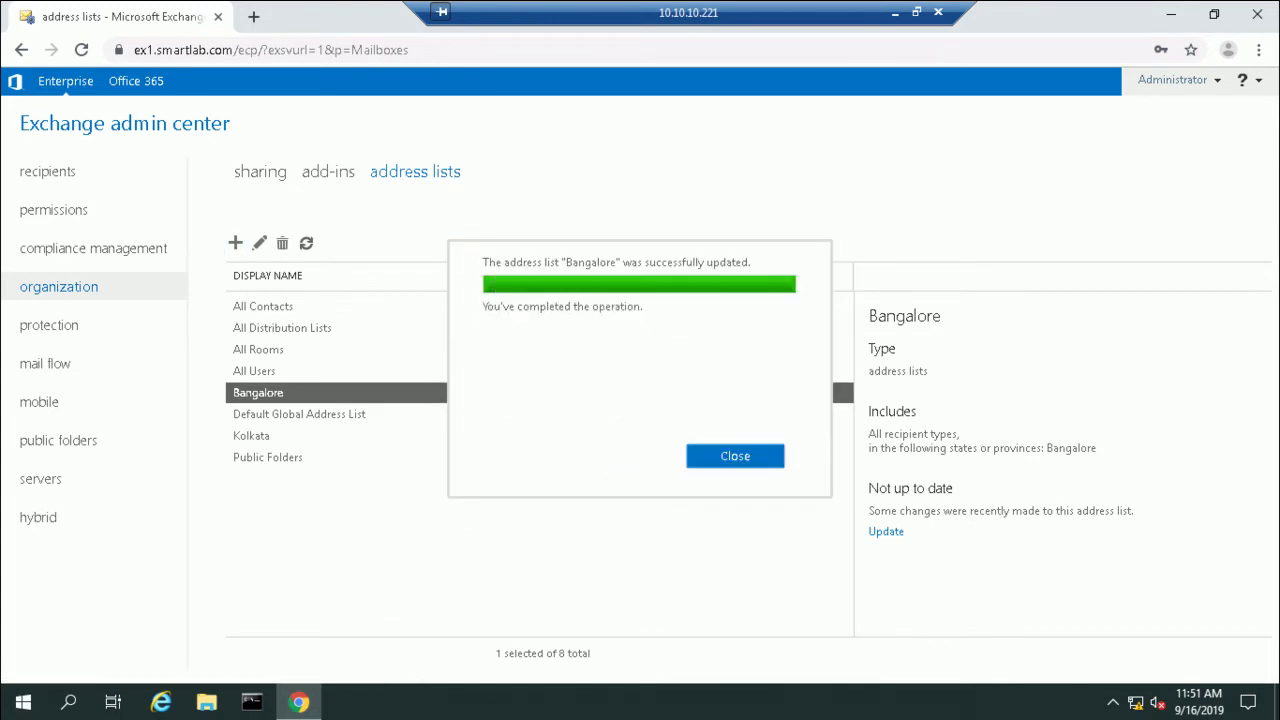
{"action": "left_click", "coordinate": [735, 456]}
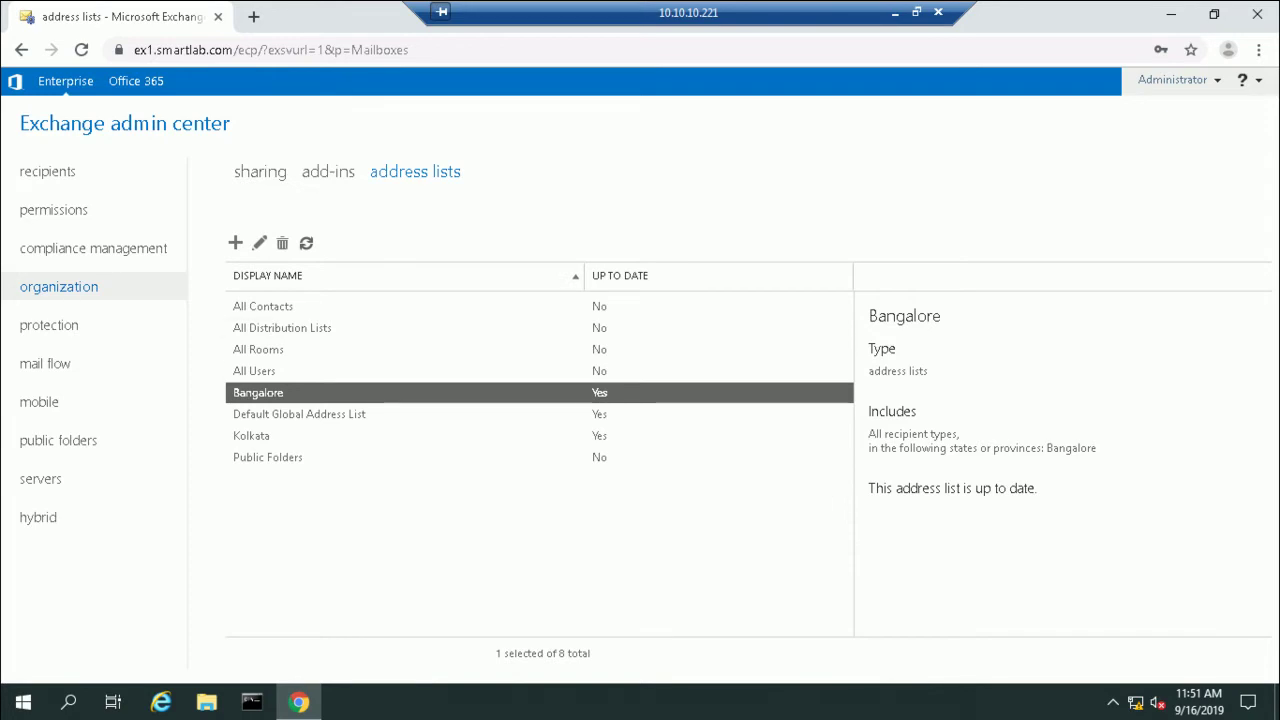
Step: Refresh the address lists, then switch to the 10.10.10.220 remote session
{"action": "left_click", "coordinate": [306, 243]}
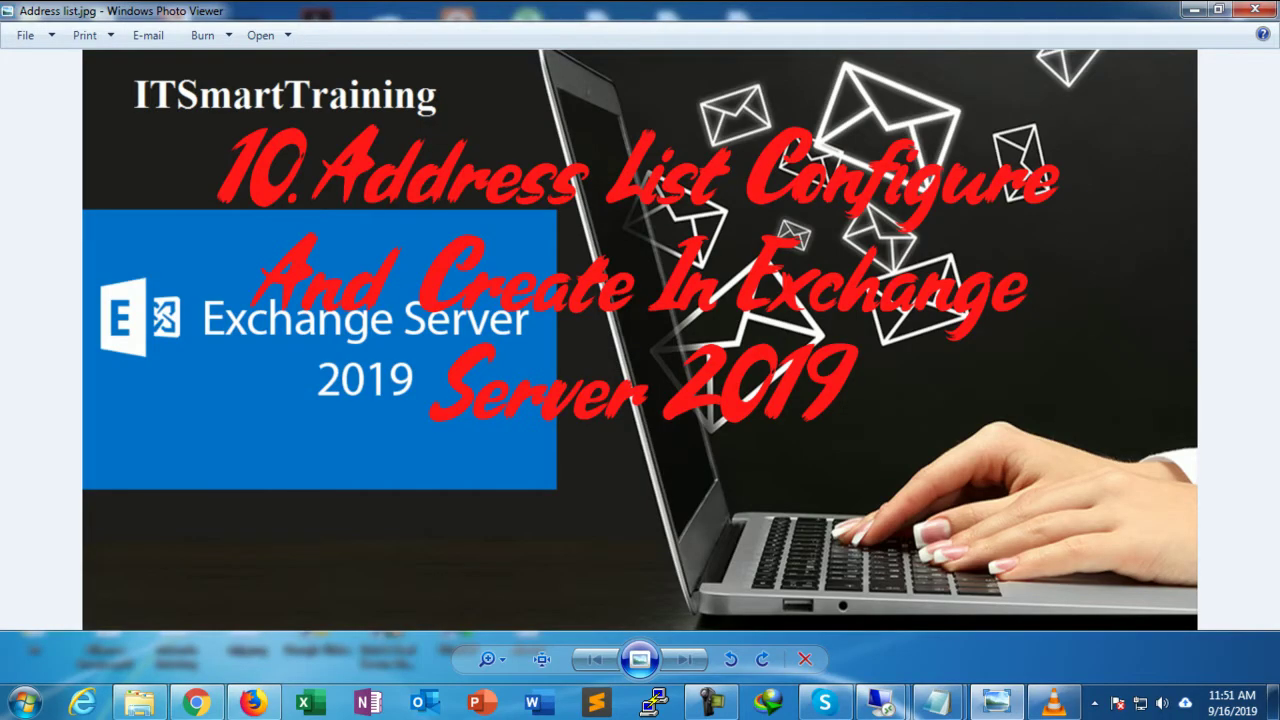
{"action": "mouse_move", "coordinate": [881, 703]}
{"action": "left_click", "coordinate": [771, 606]}
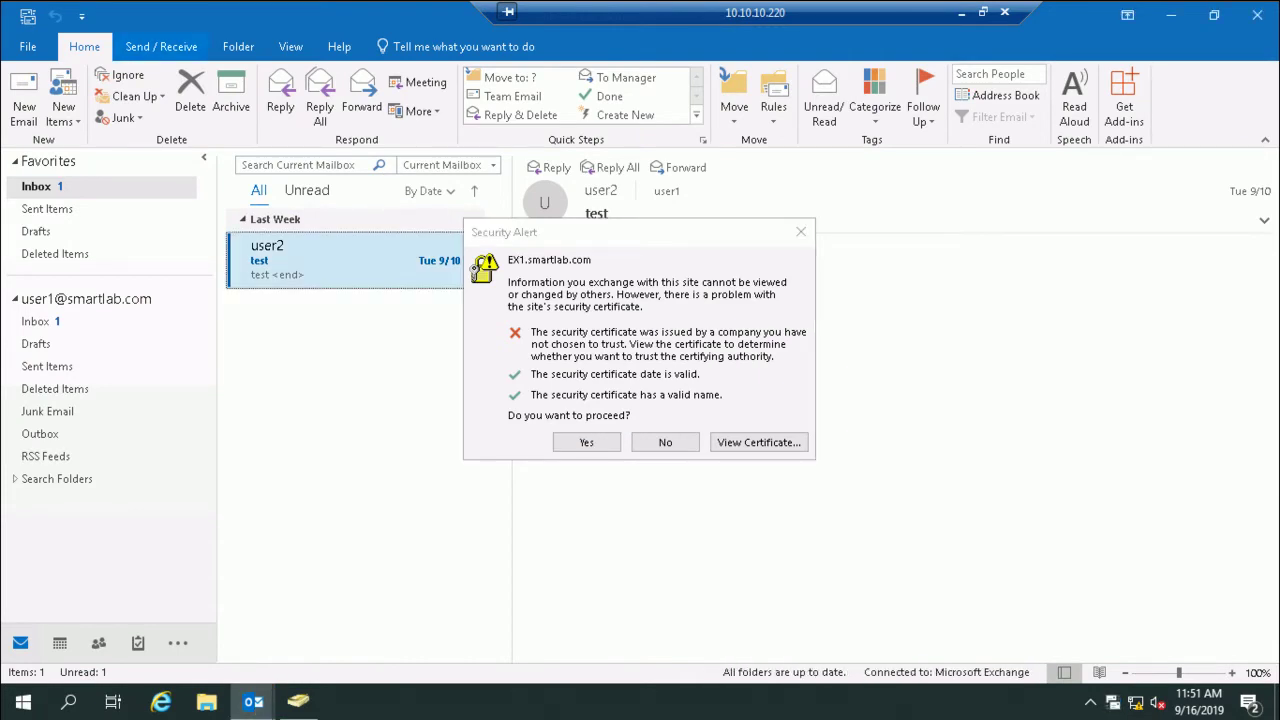
{"action": "left_click", "coordinate": [161, 46]}
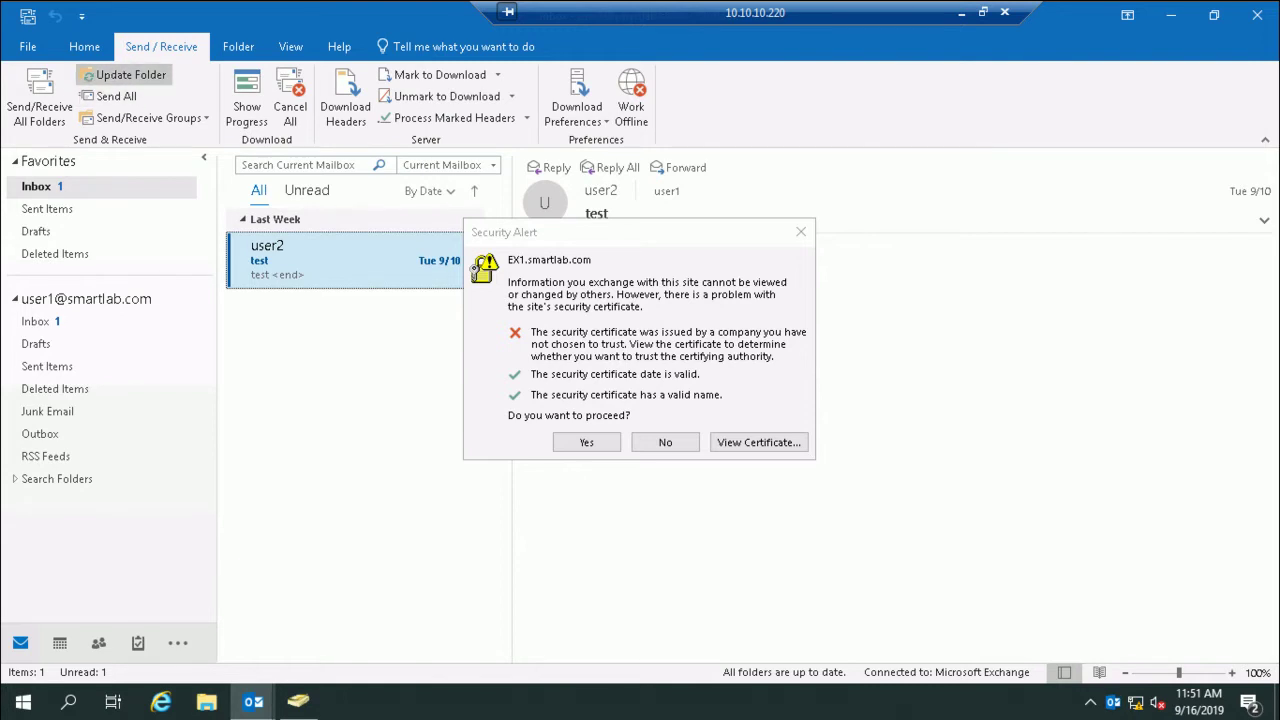
{"action": "left_click", "coordinate": [125, 74]}
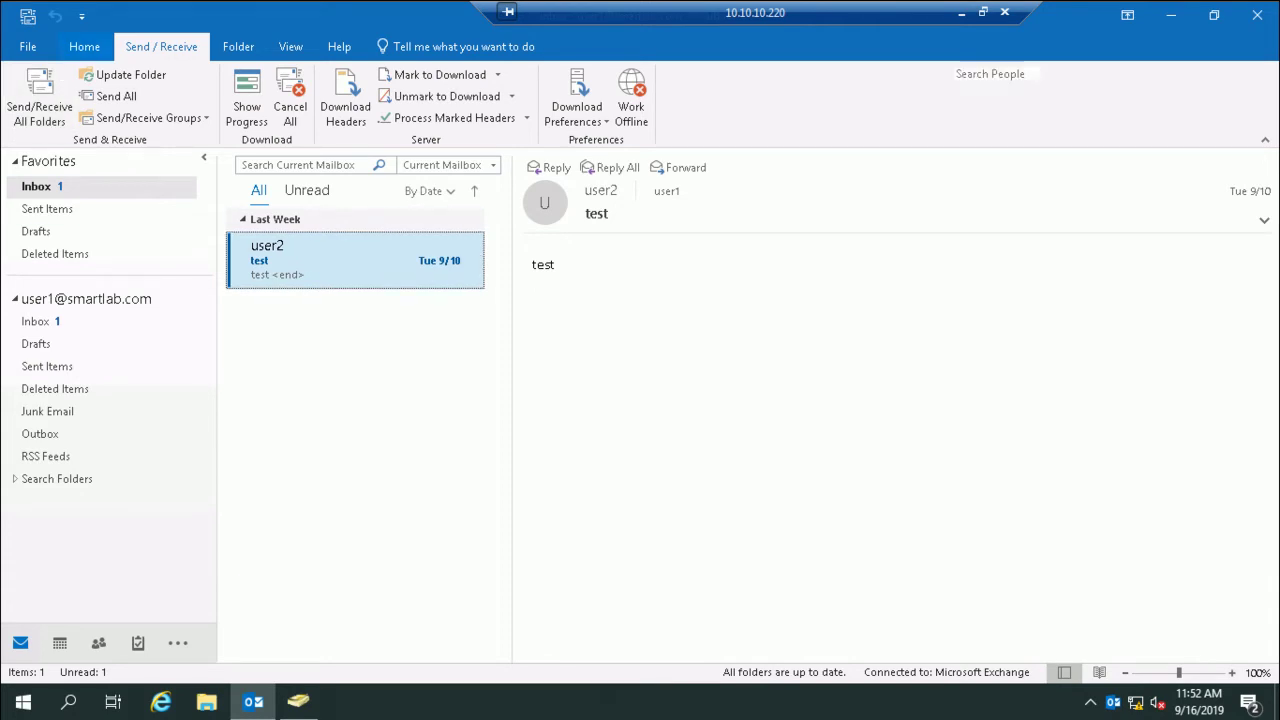
{"action": "left_click", "coordinate": [84, 46]}
{"action": "left_click", "coordinate": [997, 95]}
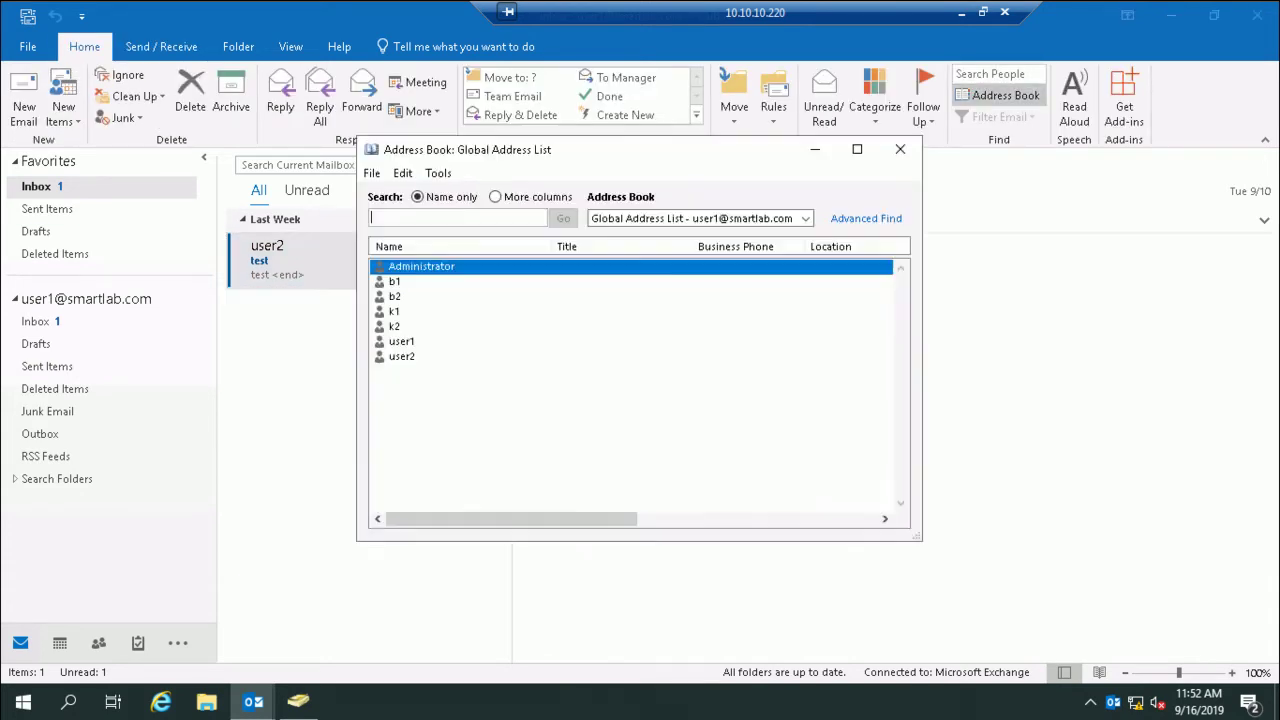
{"action": "left_click", "coordinate": [805, 218]}
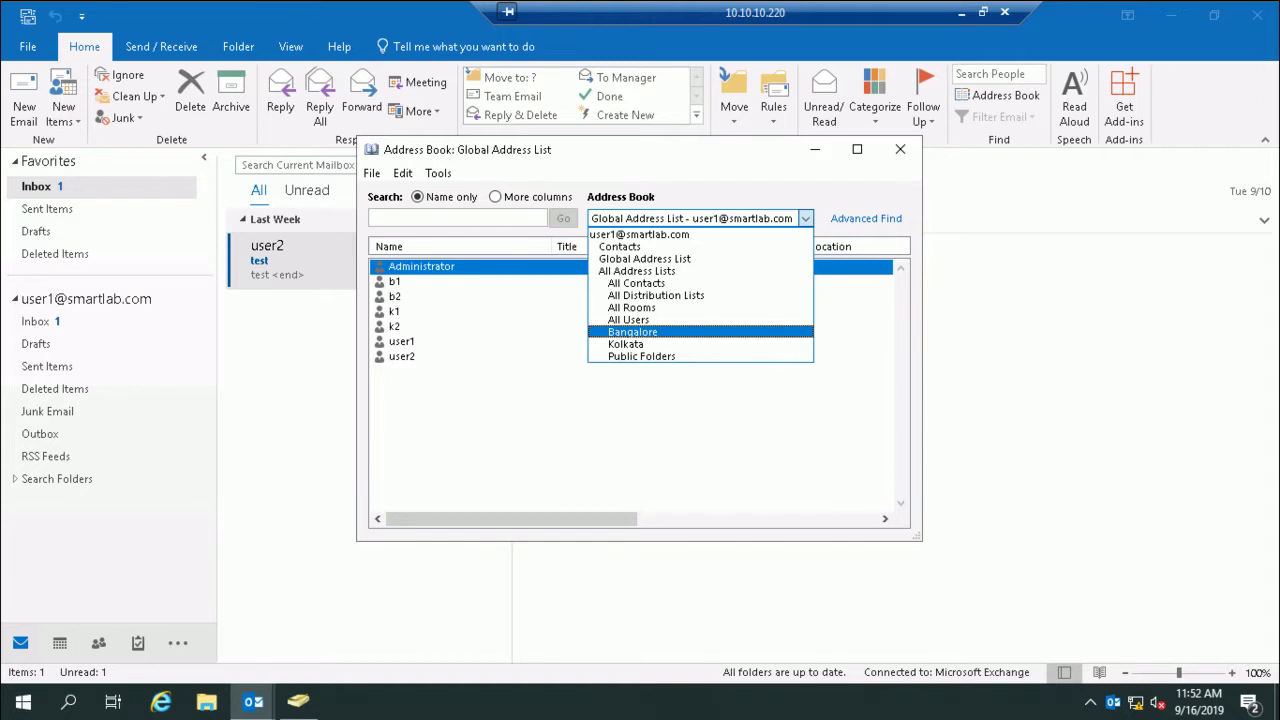
{"action": "key", "text": "Escape"}
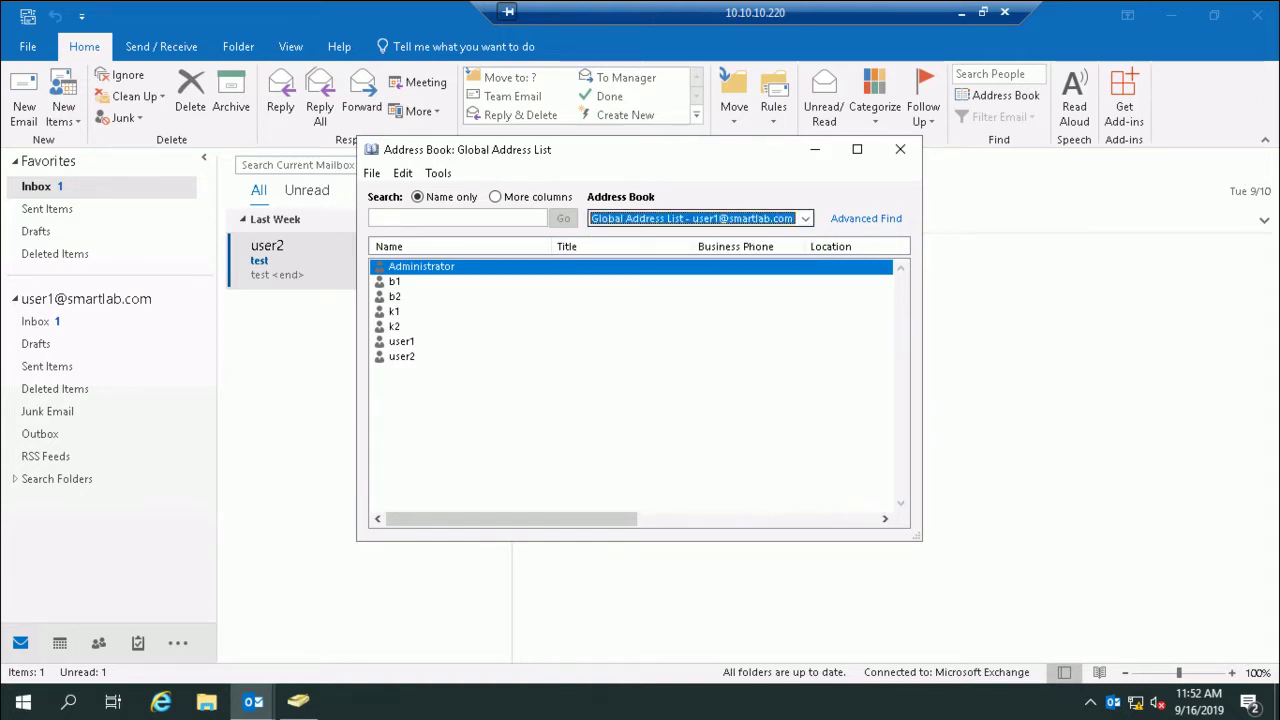
{"action": "key", "text": "alt+Down"}
{"action": "key", "text": "Down"}
{"action": "key", "text": "Down"}
{"action": "key", "text": "Down"}
{"action": "key", "text": "Down"}
{"action": "key", "text": "Down"}
{"action": "key", "text": "Down"}
{"action": "key", "text": "Return"}
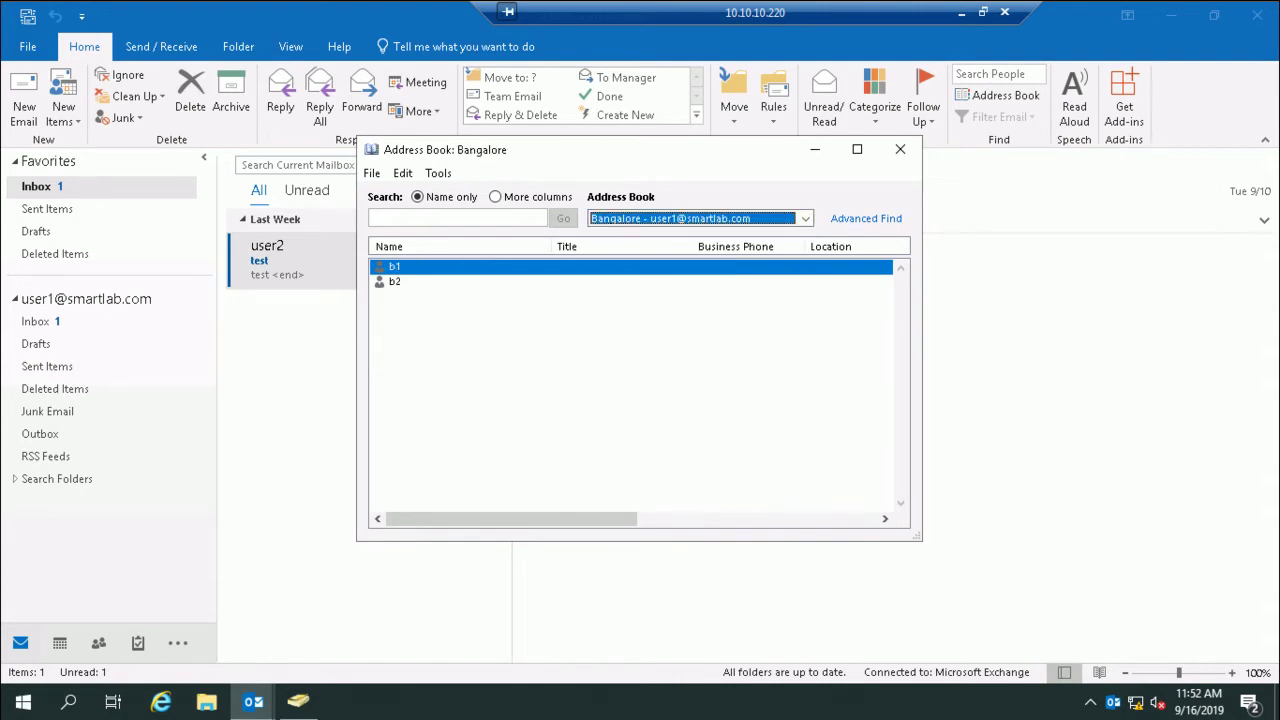
{"action": "key", "text": "alt+Down"}
{"action": "key", "text": "Down"}
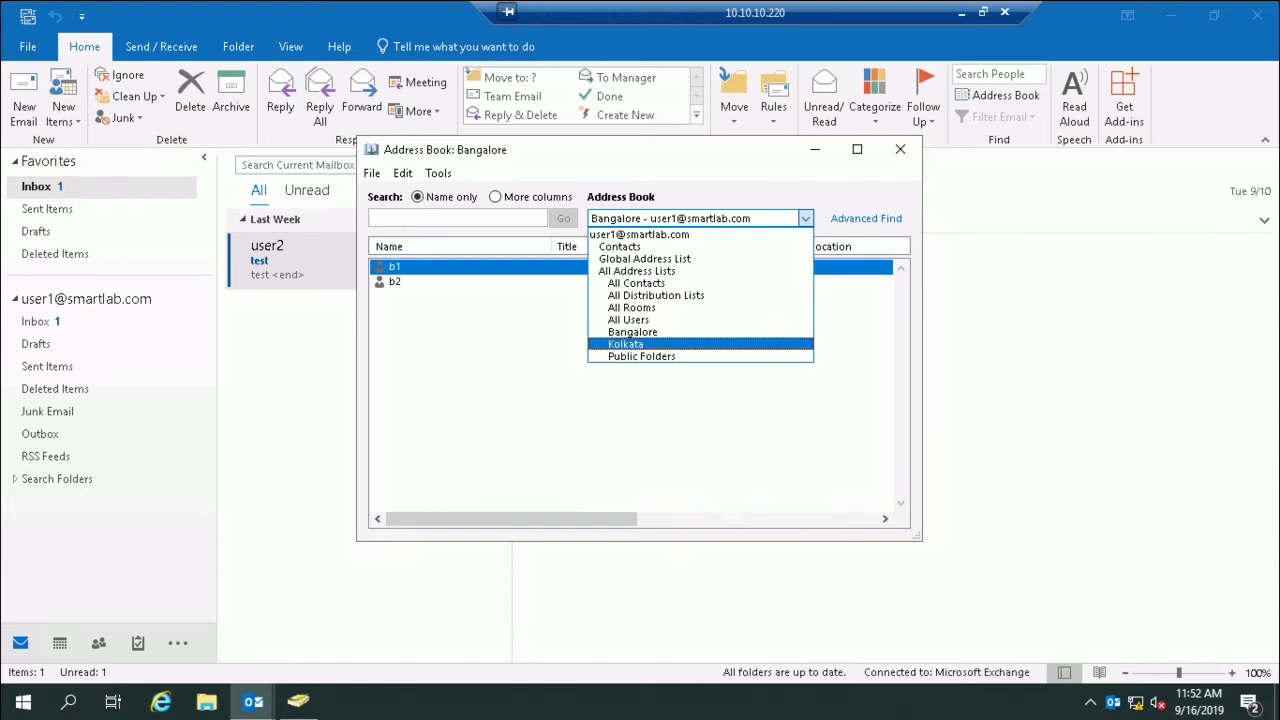
{"action": "key", "text": "Return"}
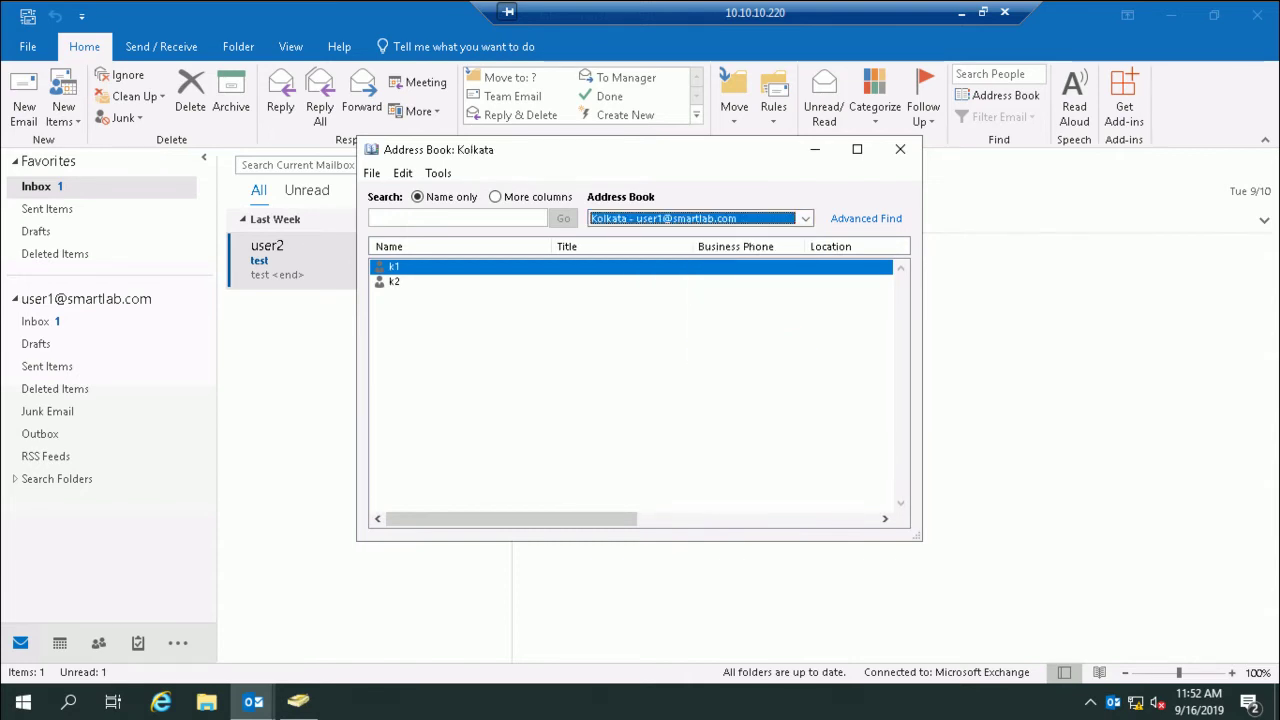
{"action": "left_click", "coordinate": [900, 149]}
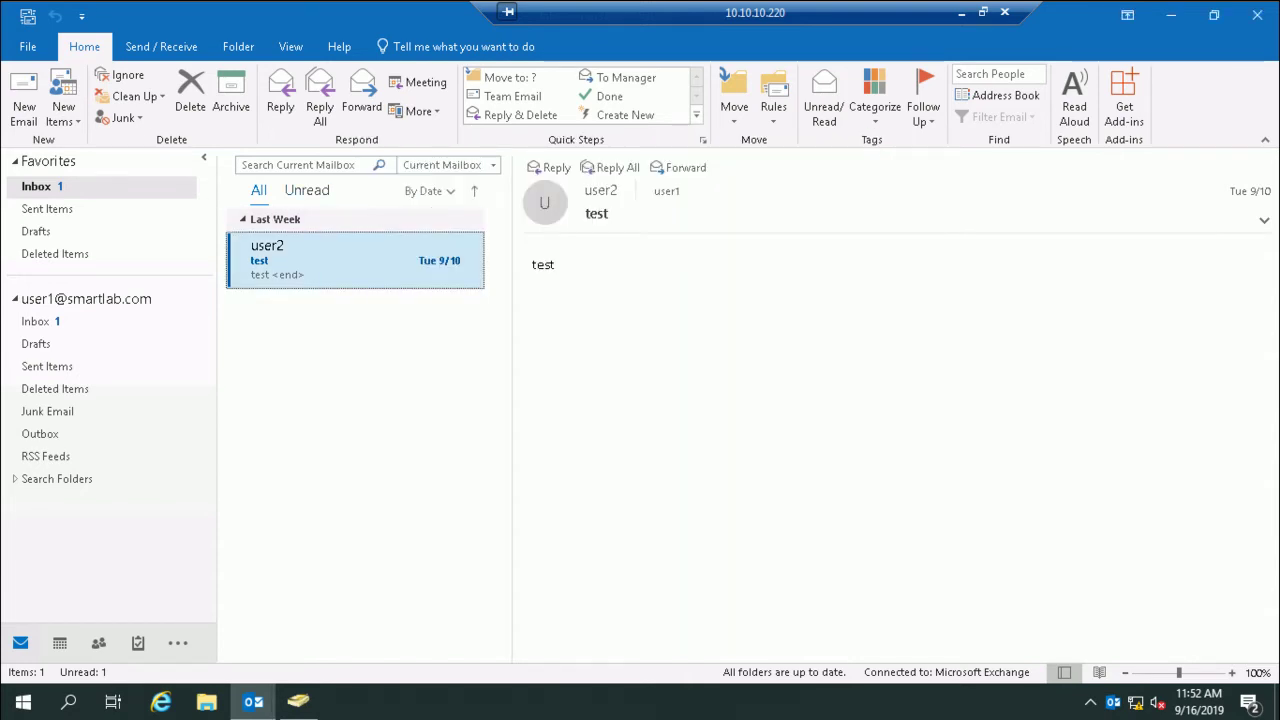
{"action": "left_click", "coordinate": [23, 100]}
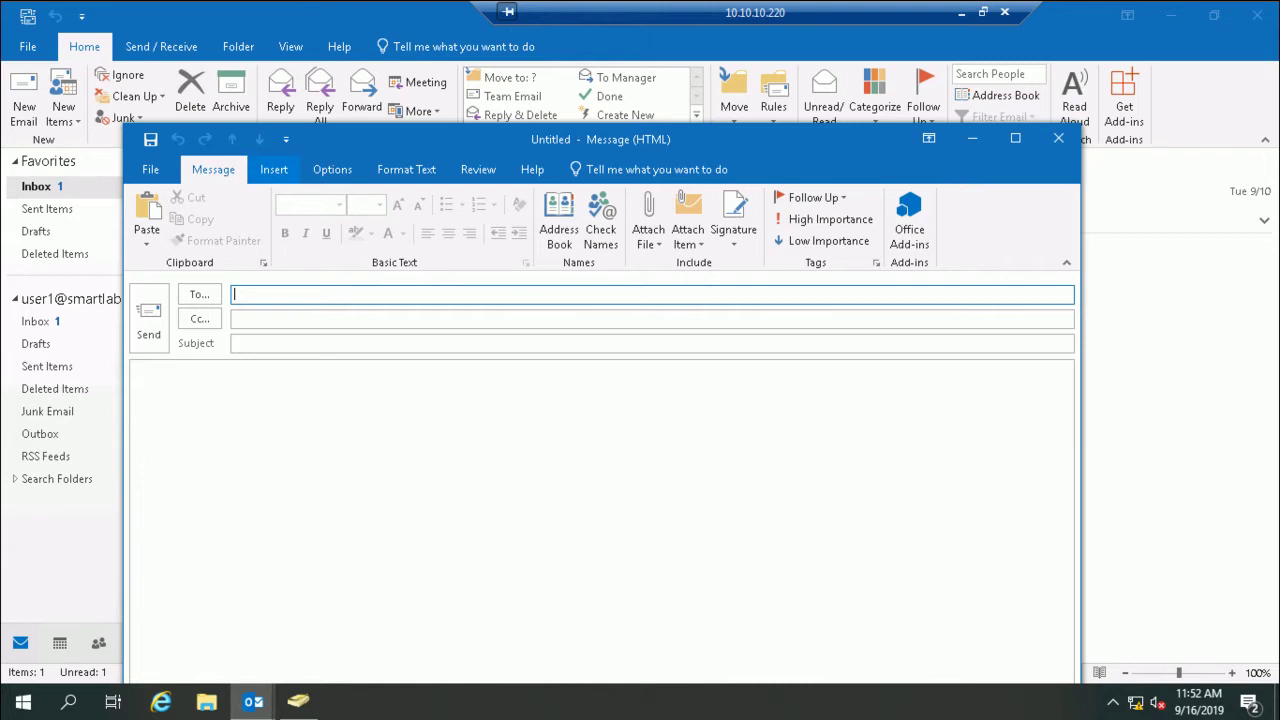
{"action": "left_click", "coordinate": [559, 230]}
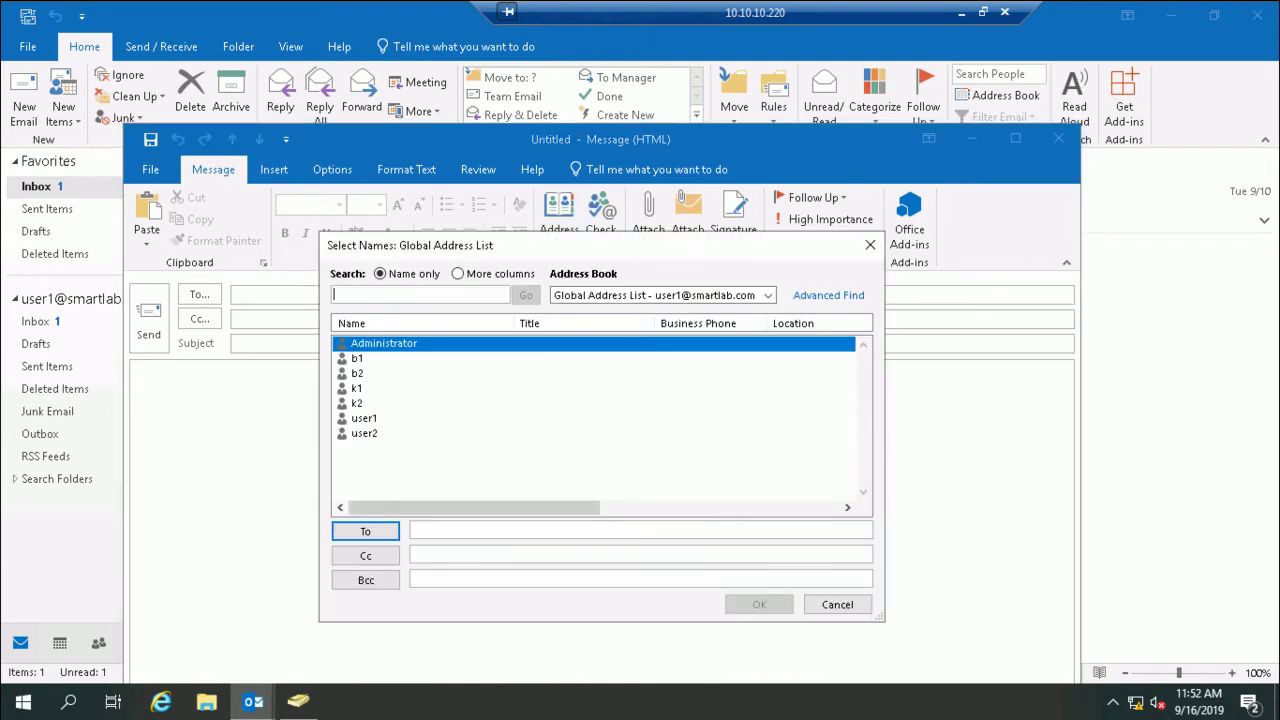
{"action": "left_click", "coordinate": [767, 295]}
{"action": "left_click", "coordinate": [600, 420]}
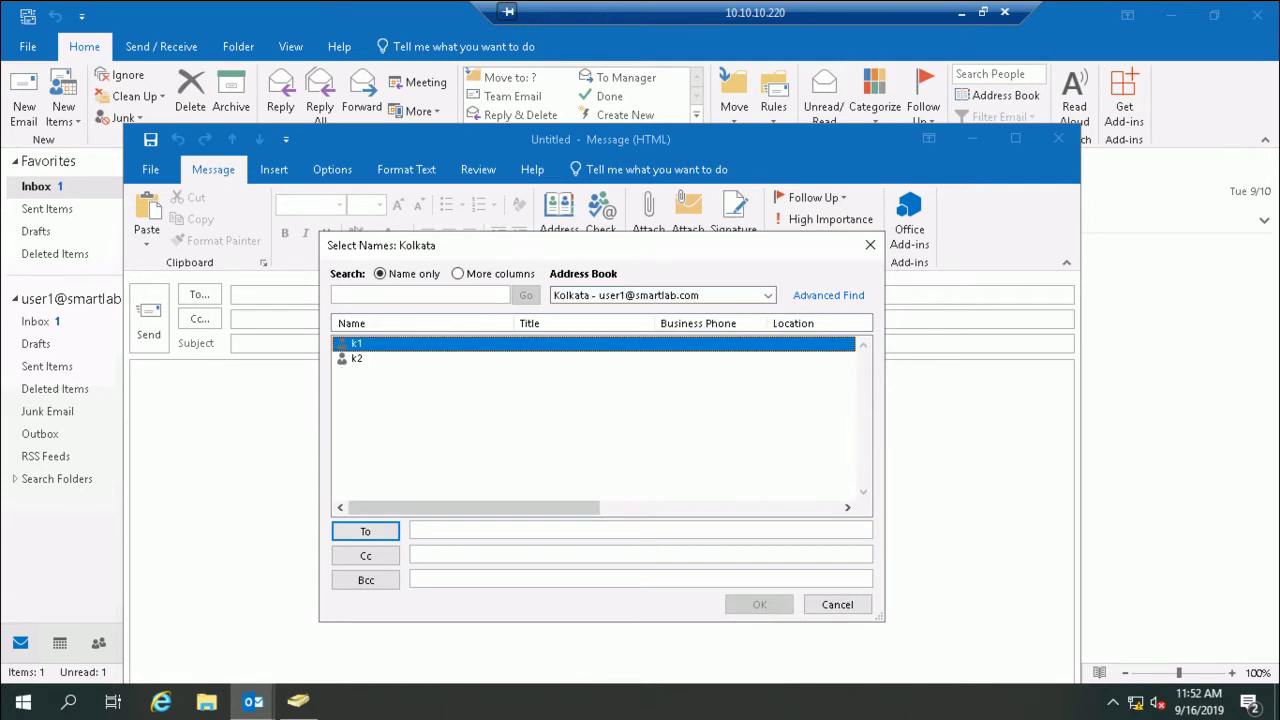
{"action": "key", "text": "Return"}
{"action": "key", "text": "Return"}
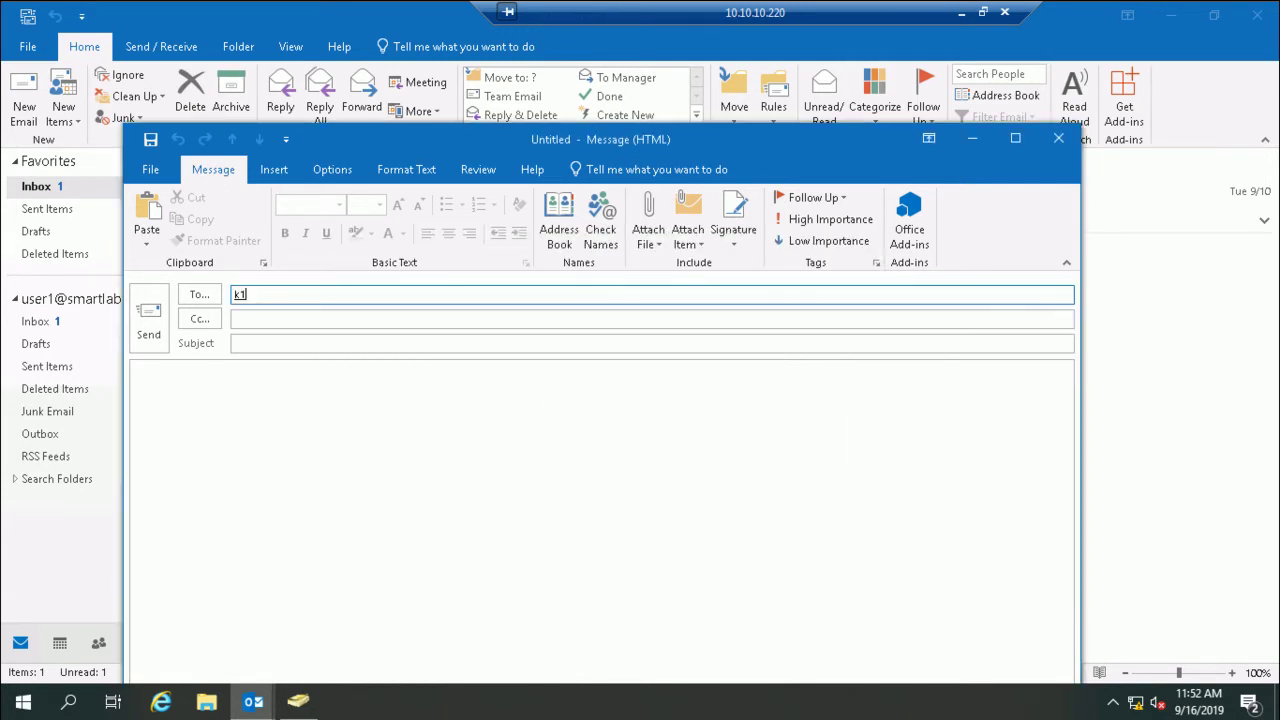
{"action": "left_click", "coordinate": [240, 294]}
{"action": "left_click", "coordinate": [140, 383]}
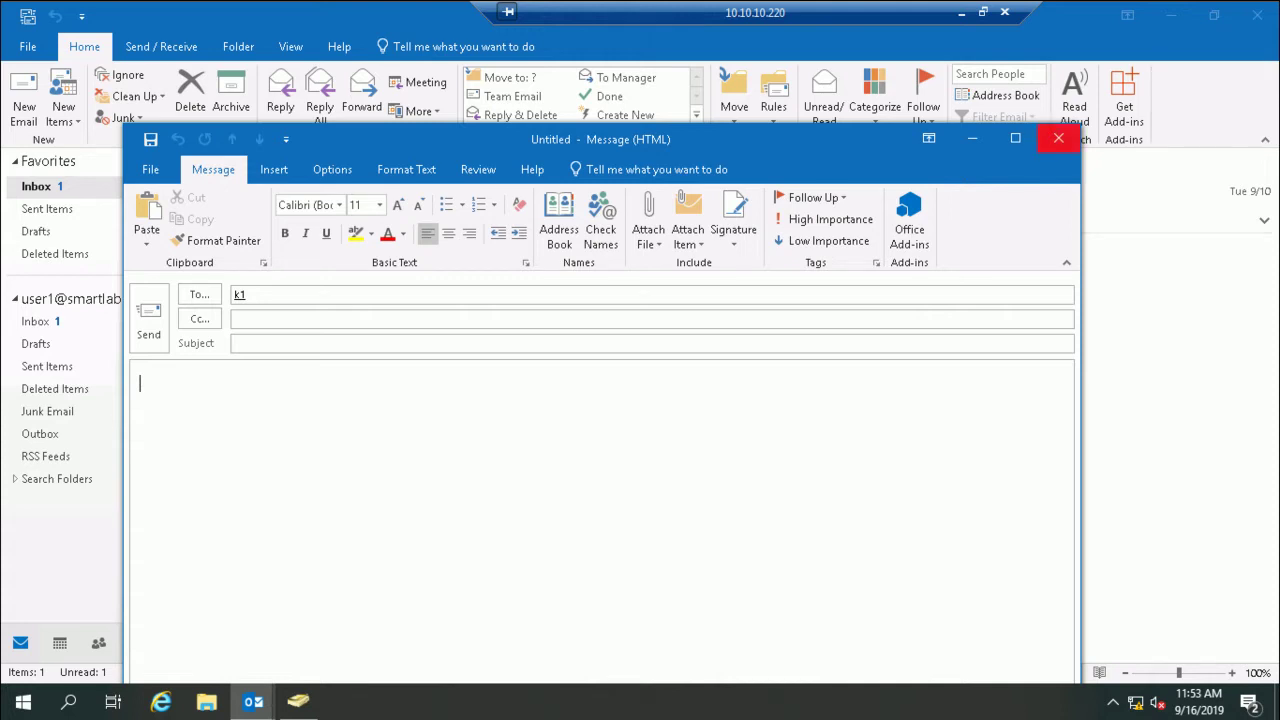
{"action": "left_click", "coordinate": [1058, 138]}
{"action": "left_click", "coordinate": [646, 403]}
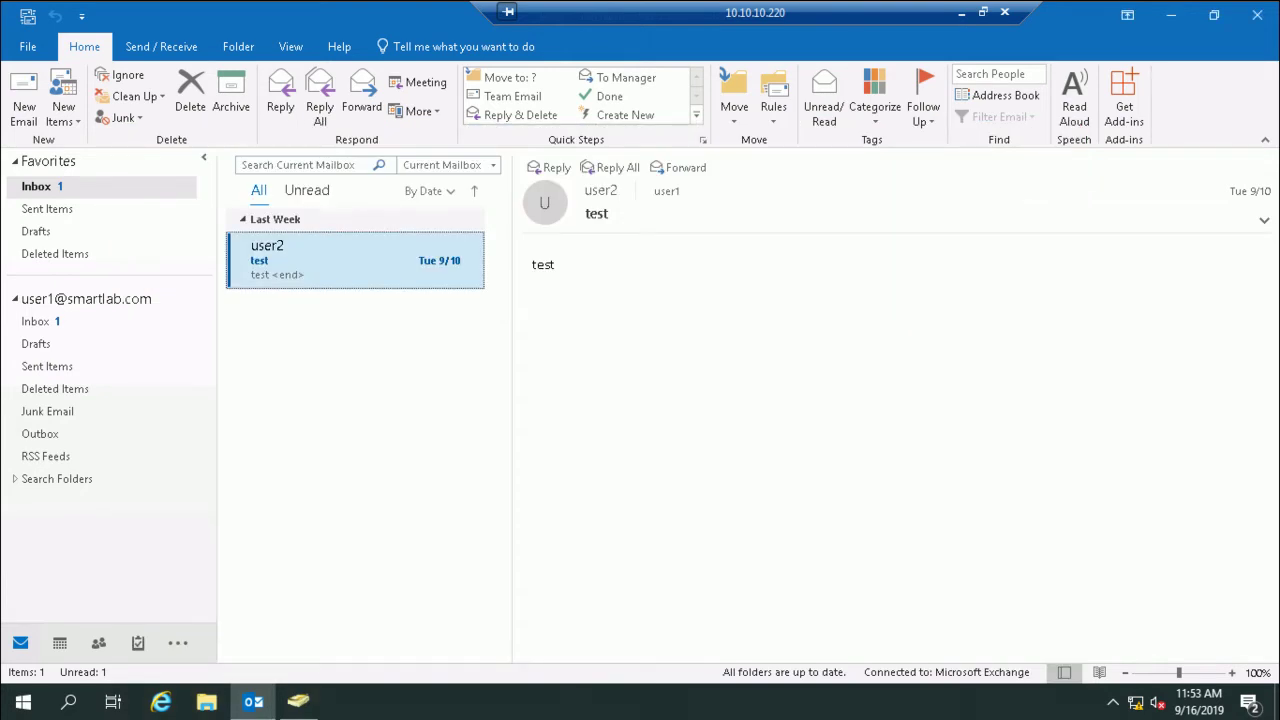
Step: Minimize Outlook and the admin center, launch Exchange Management Shell, then return to the local desktop
{"action": "left_click", "coordinate": [1171, 14]}
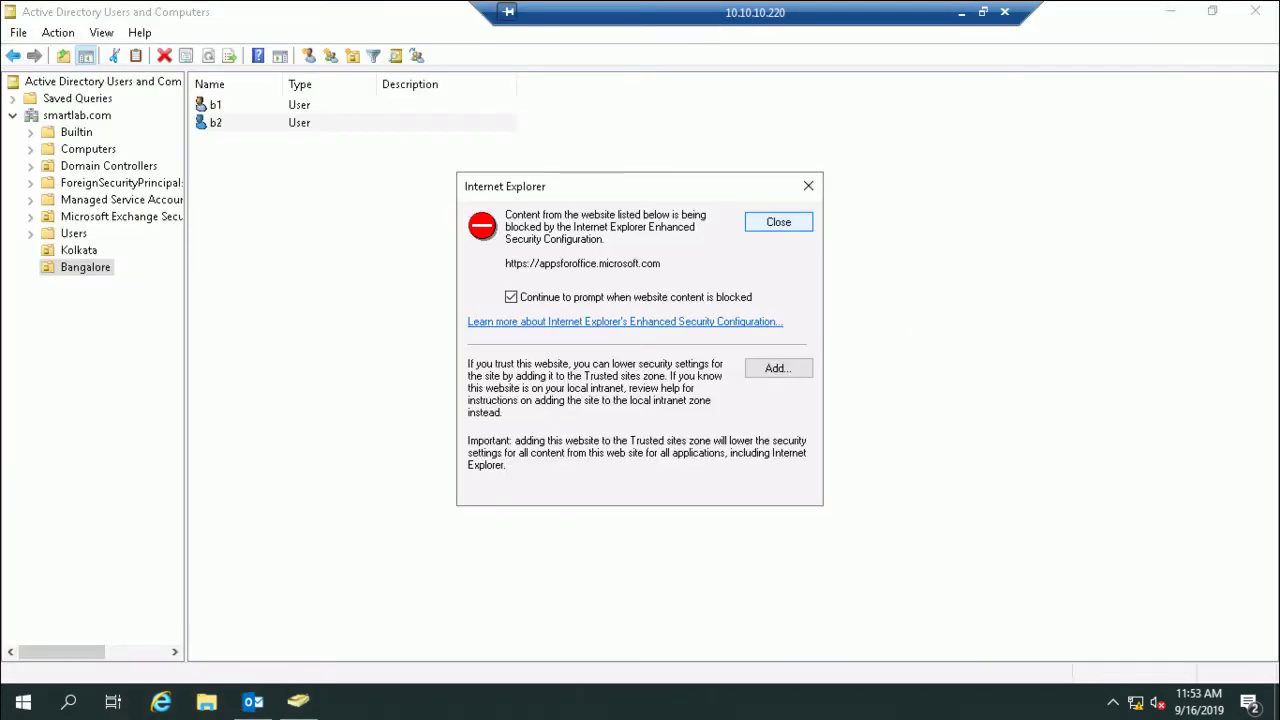
{"action": "left_click", "coordinate": [766, 220]}
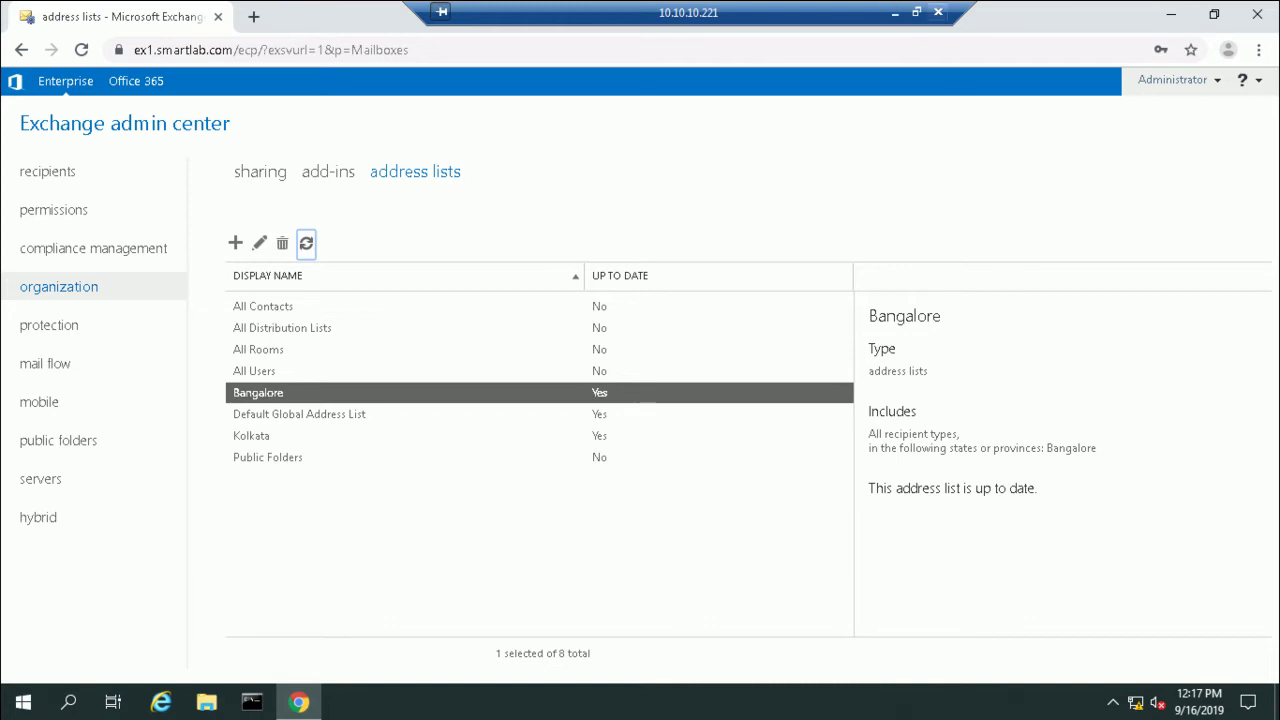
{"action": "left_click", "coordinate": [1171, 15]}
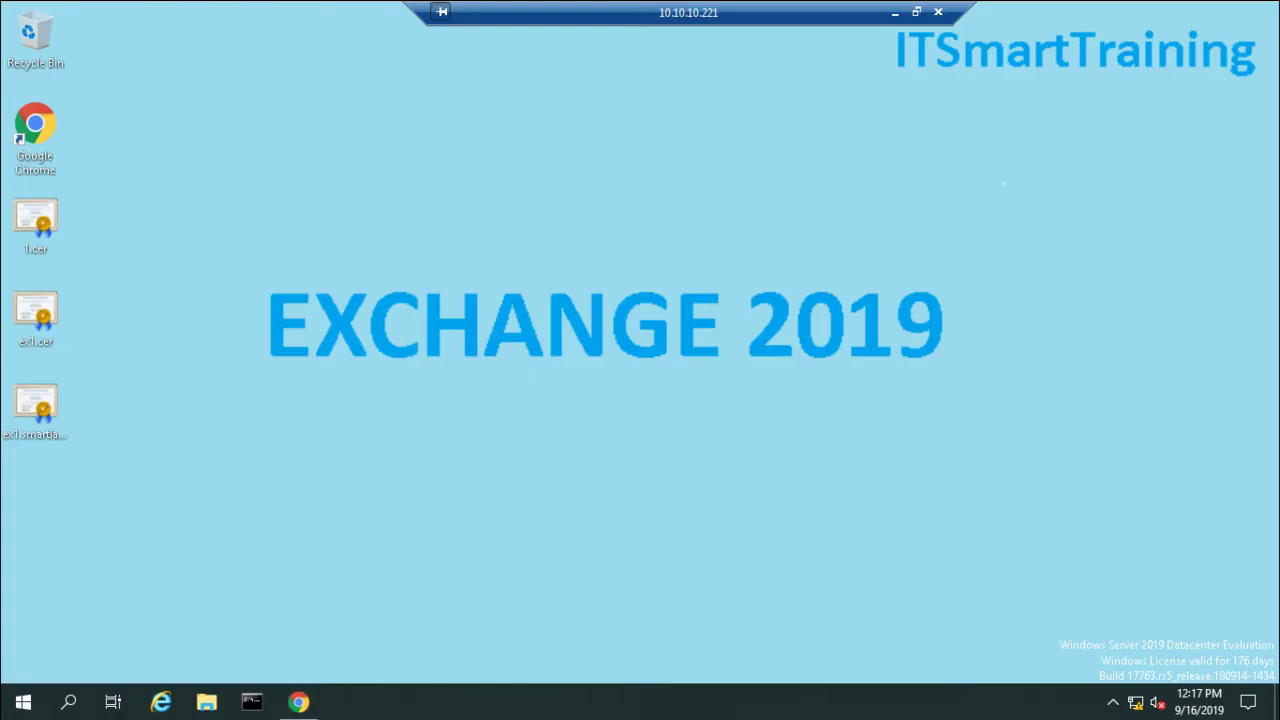
{"action": "left_click", "coordinate": [23, 702]}
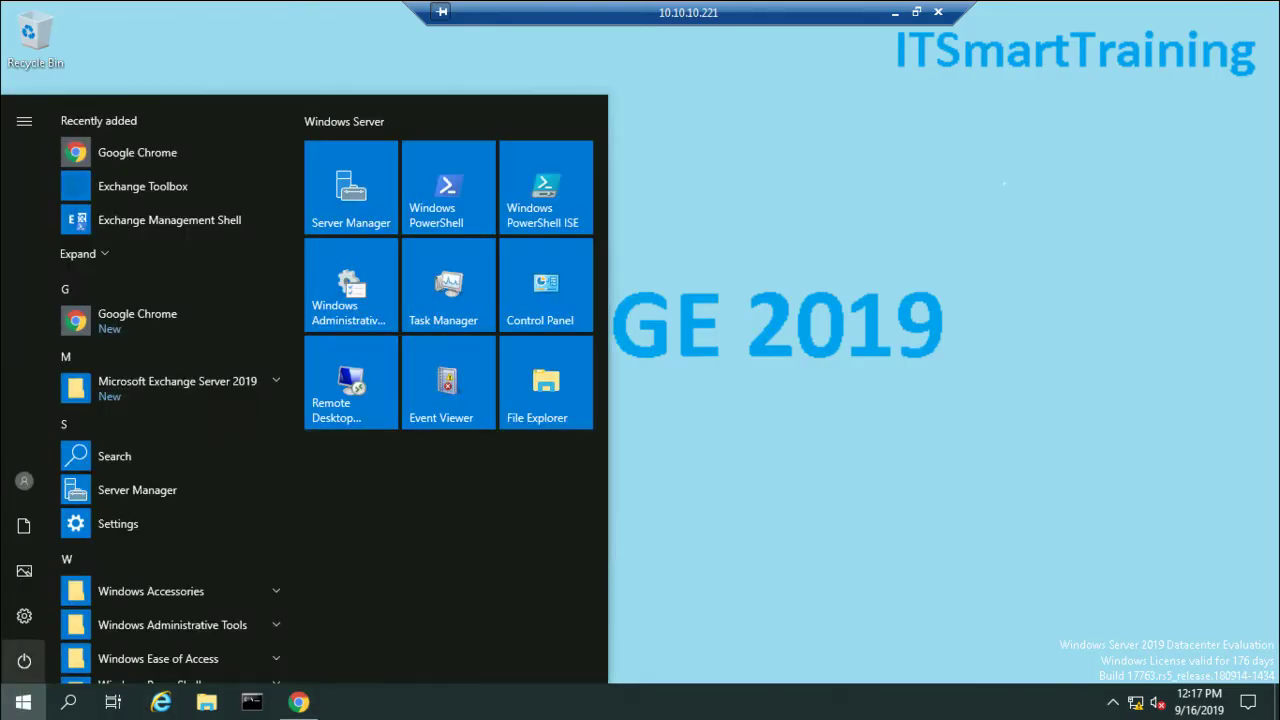
{"action": "key", "text": "Escape"}
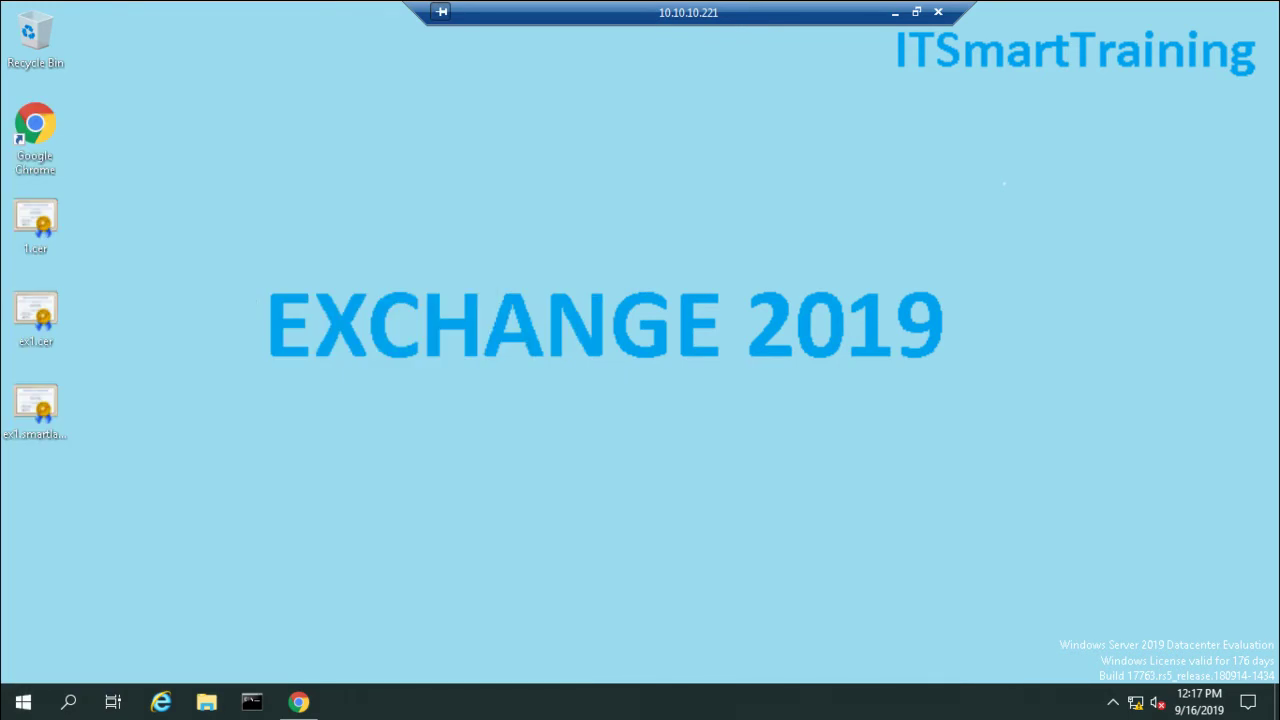
{"action": "left_click", "coordinate": [23, 702]}
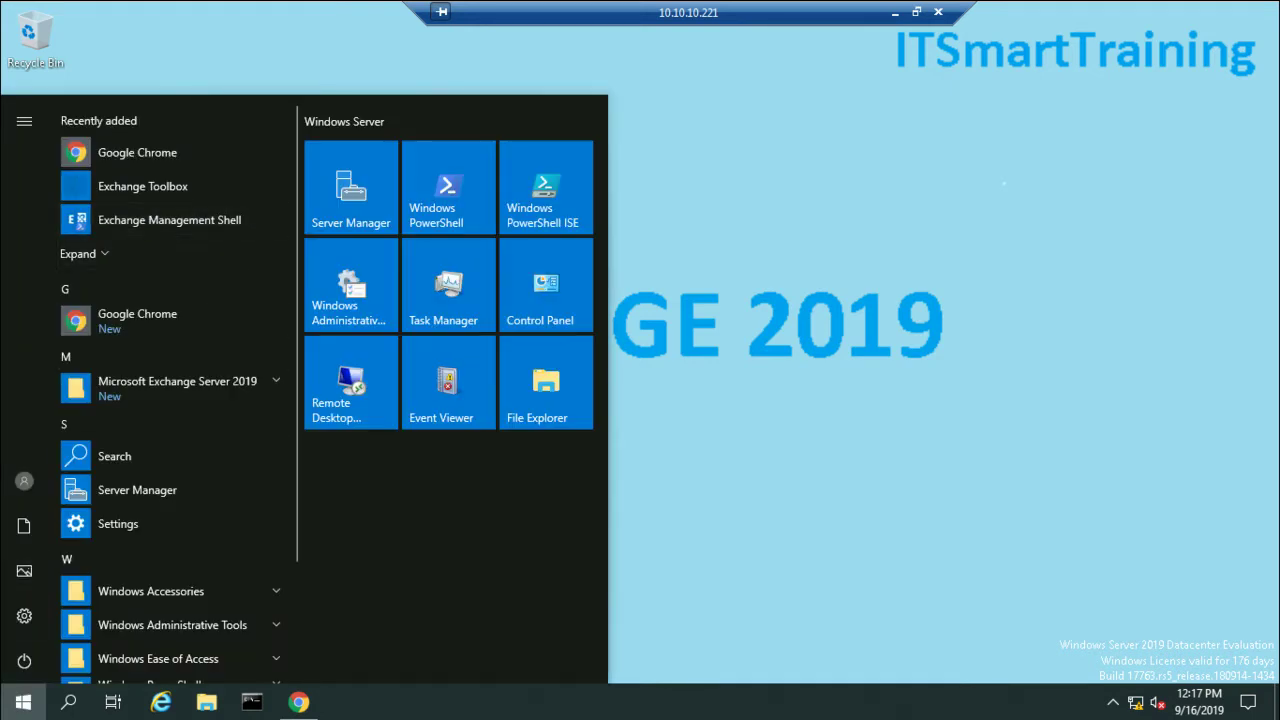
{"action": "key", "text": "Escape"}
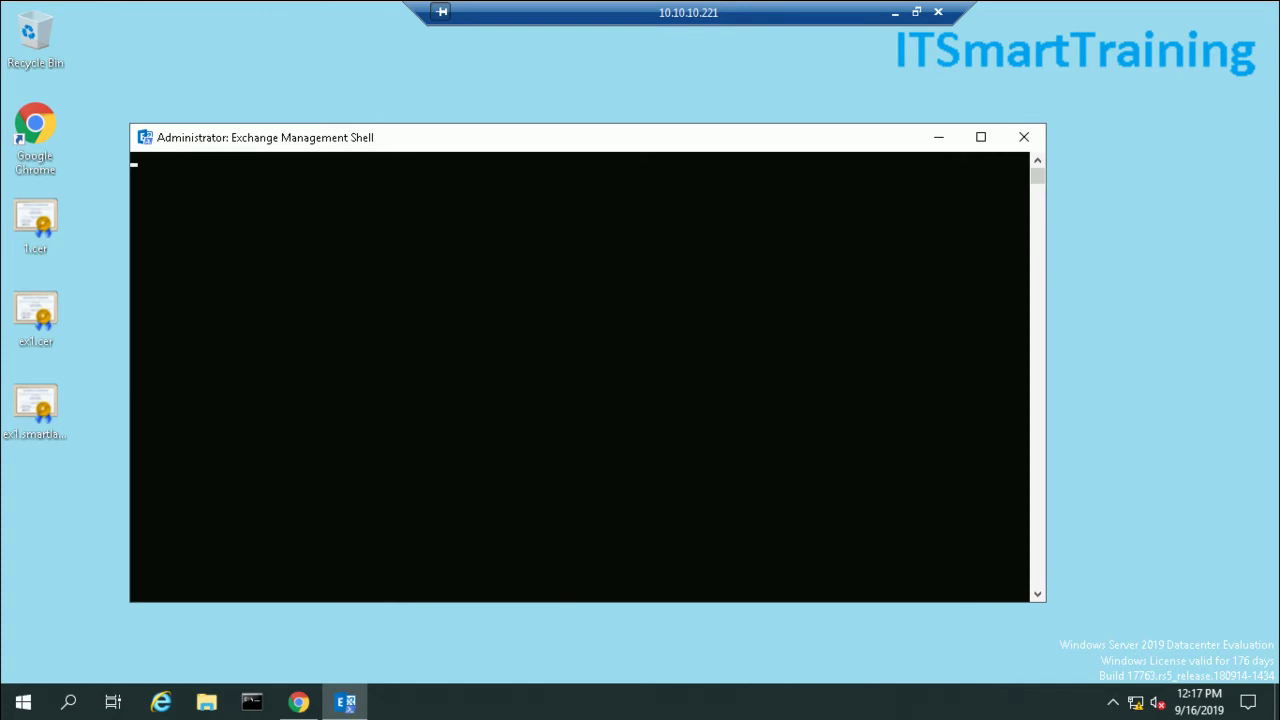
{"action": "left_click", "coordinate": [895, 12]}
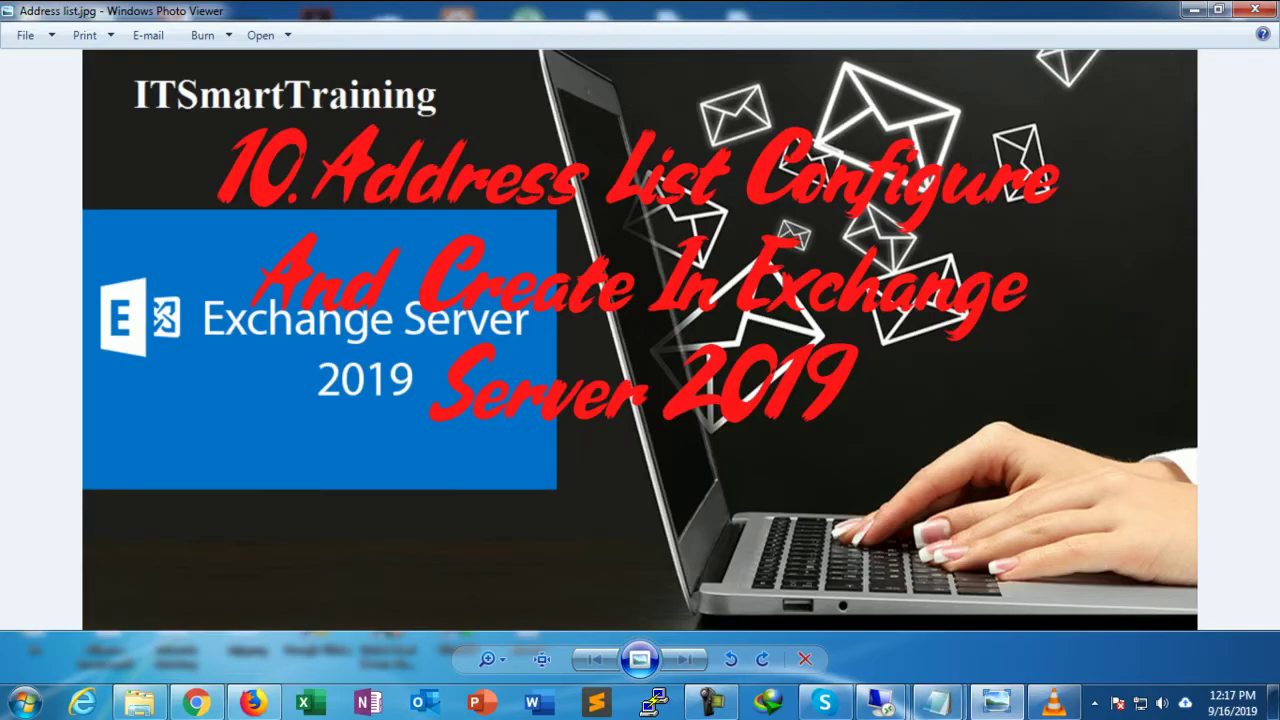
Step: Copy the two-line New-AddressList India command from 3.txt in Notepad
{"action": "mouse_move", "coordinate": [937, 703]}
{"action": "left_click", "coordinate": [1040, 605]}
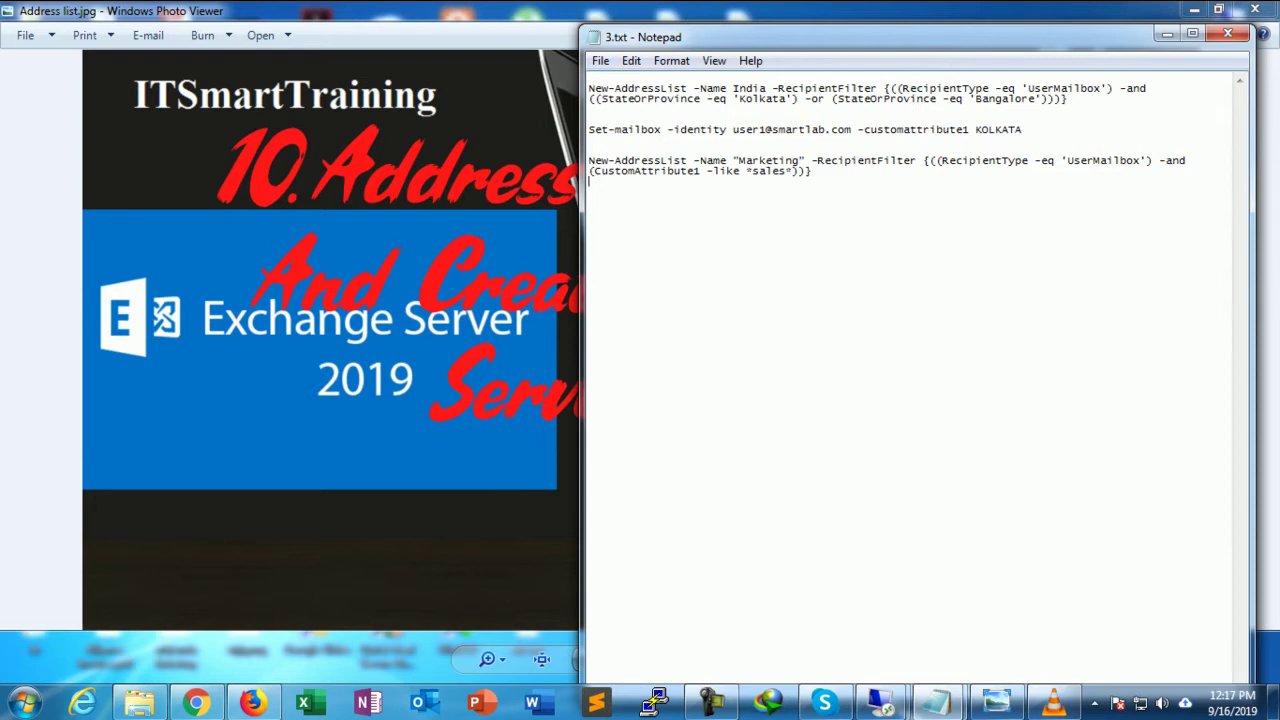
{"action": "left_click_drag", "start_coordinate": [589, 88], "coordinate": [878, 88]}
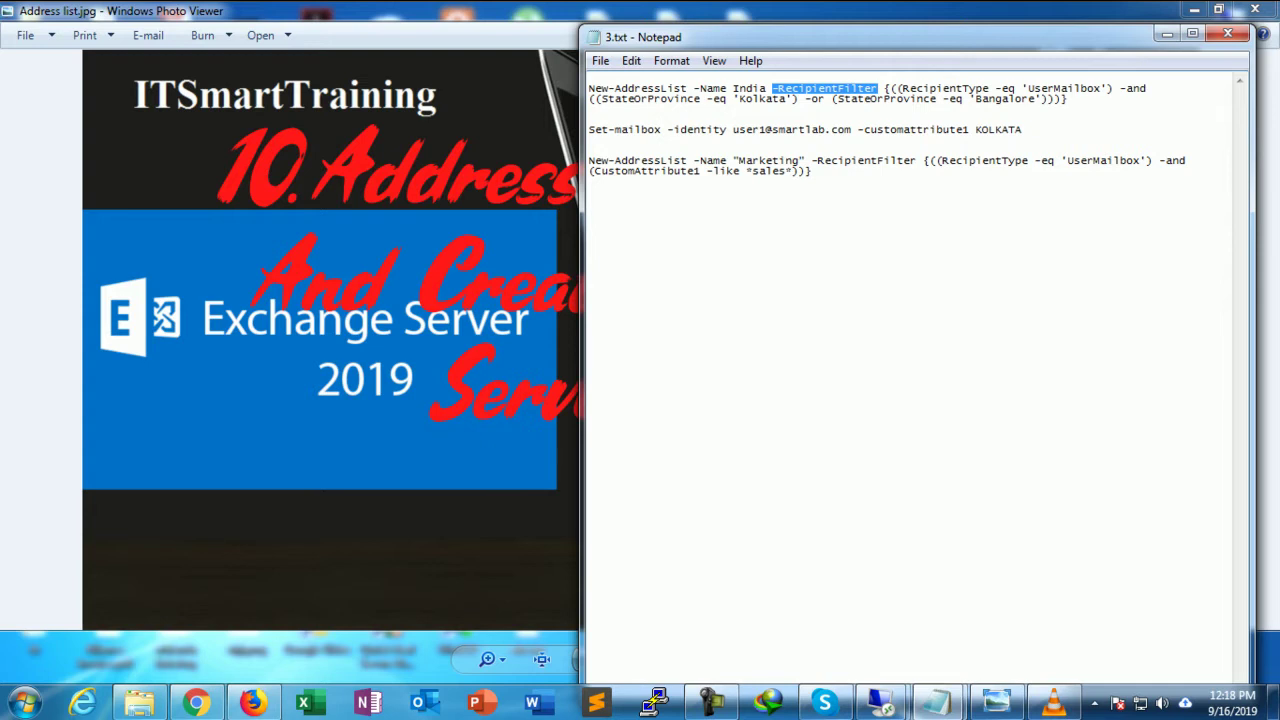
{"action": "left_click_drag", "start_coordinate": [588, 88], "coordinate": [1069, 99]}
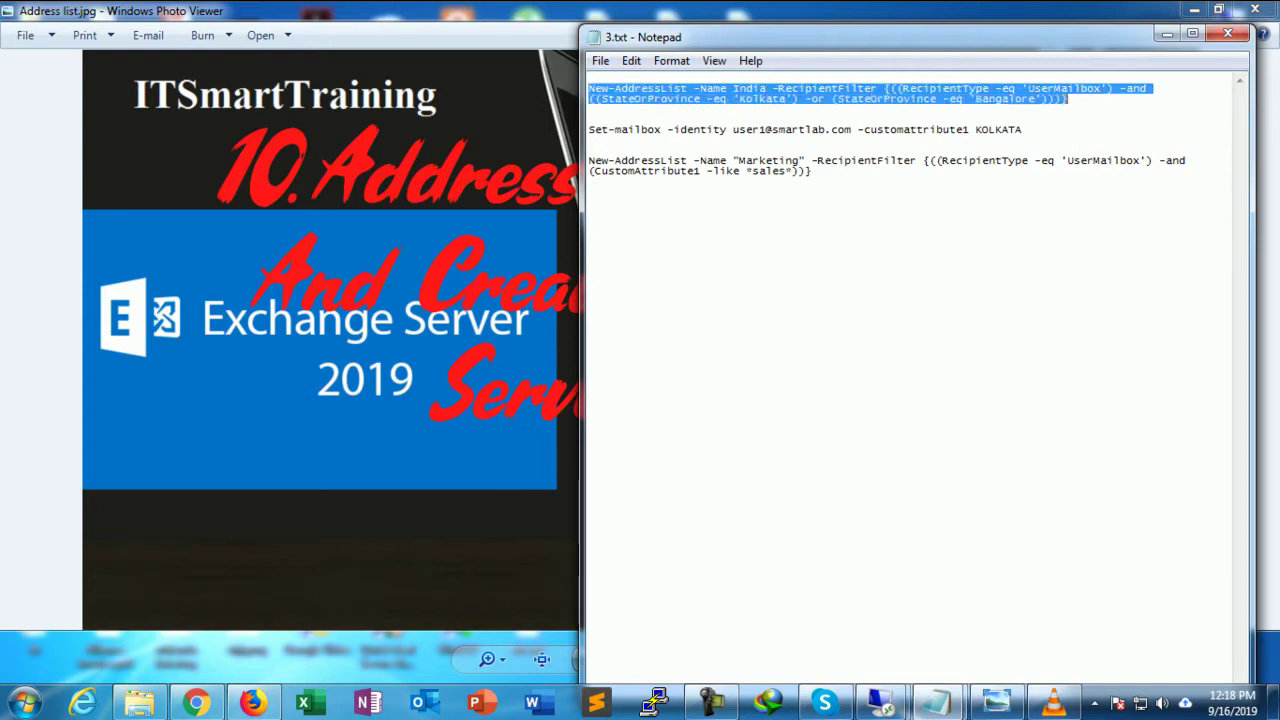
{"action": "right_click", "coordinate": [1062, 95]}
{"action": "left_click", "coordinate": [1066, 158]}
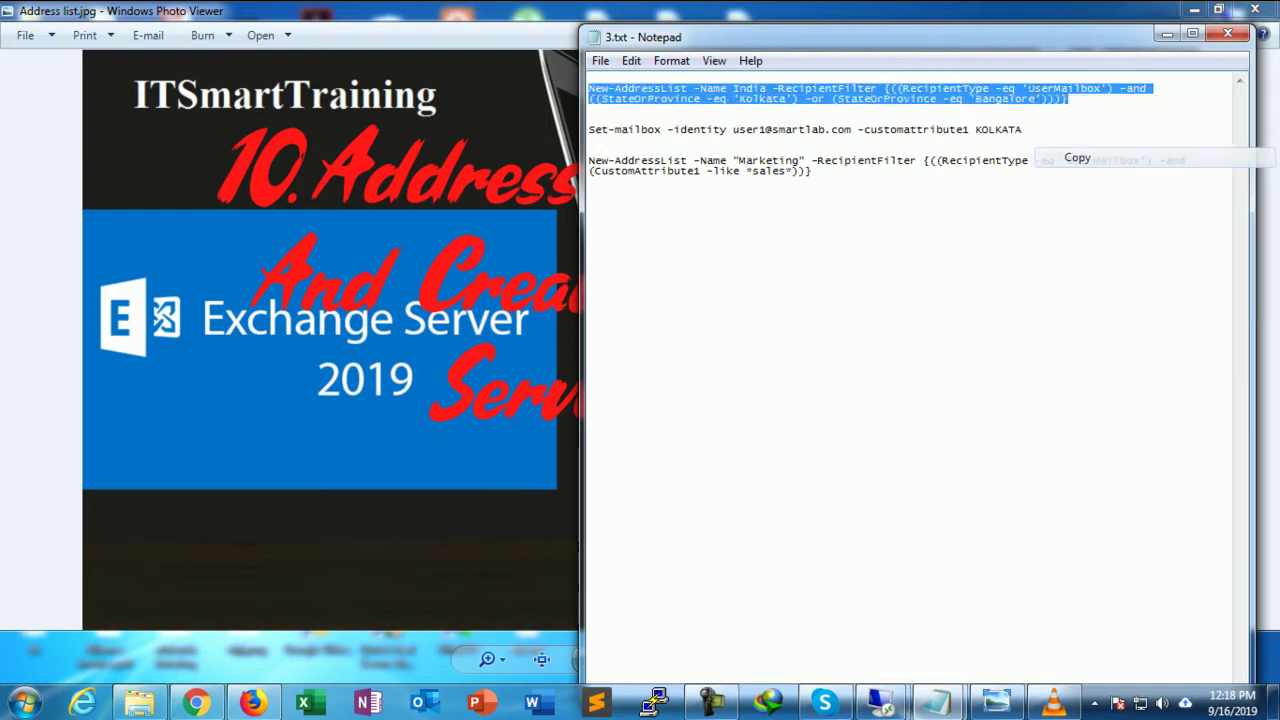
{"action": "mouse_move", "coordinate": [882, 703]}
{"action": "left_click", "coordinate": [984, 590]}
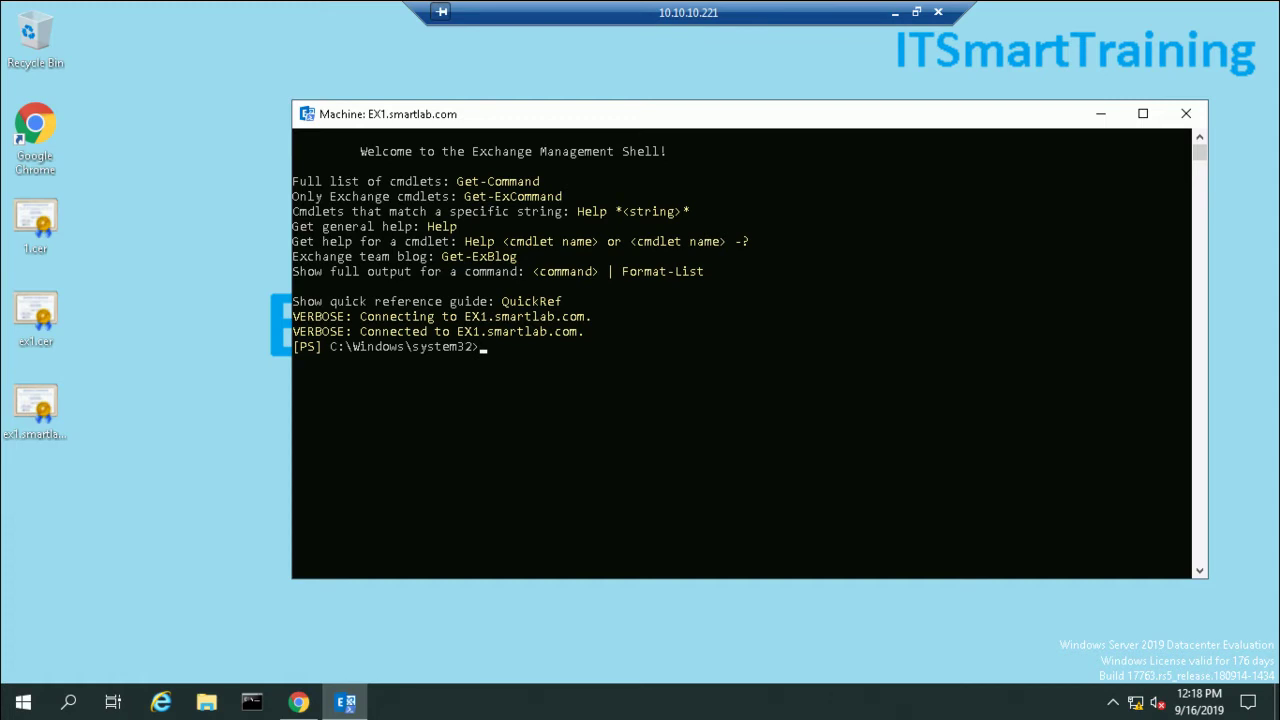
{"action": "left_click", "coordinate": [895, 12]}
{"action": "right_click", "coordinate": [894, 94]}
{"action": "left_click", "coordinate": [915, 155]}
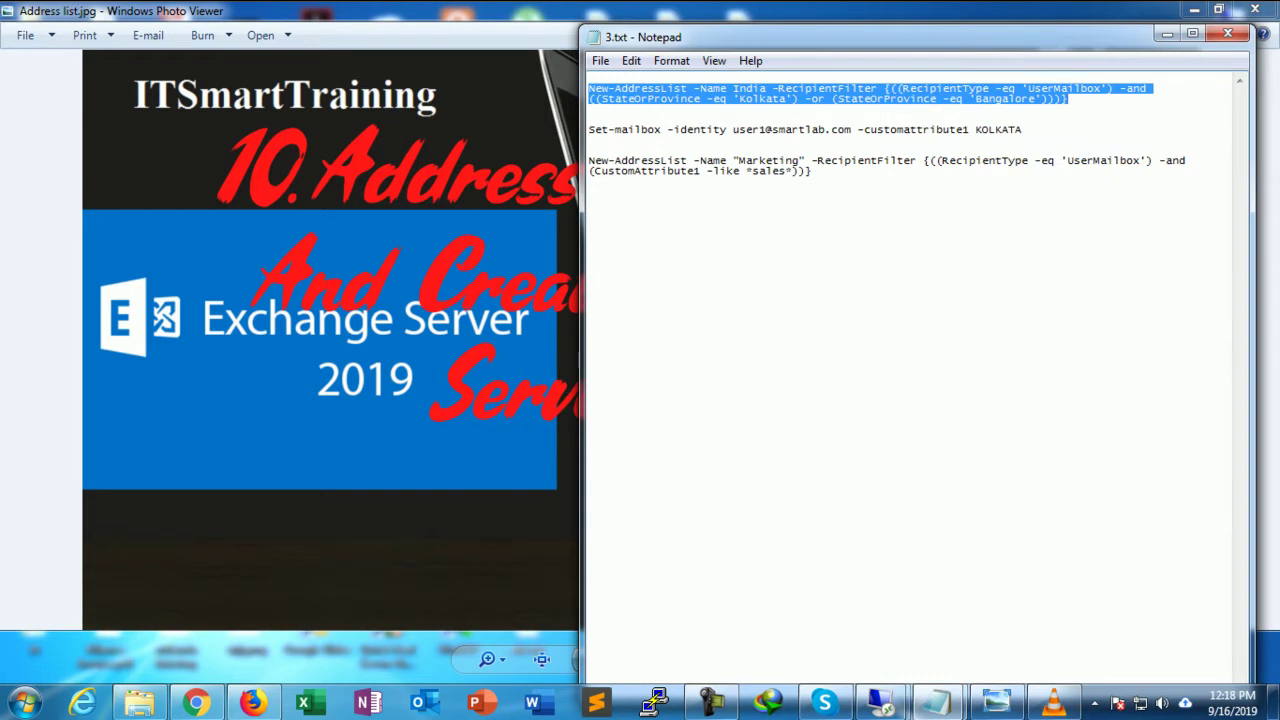
Step: Create a new text document on the server desktop and open it in Notepad
{"action": "left_click", "coordinate": [882, 703]}
{"action": "left_click", "coordinate": [677, 549]}
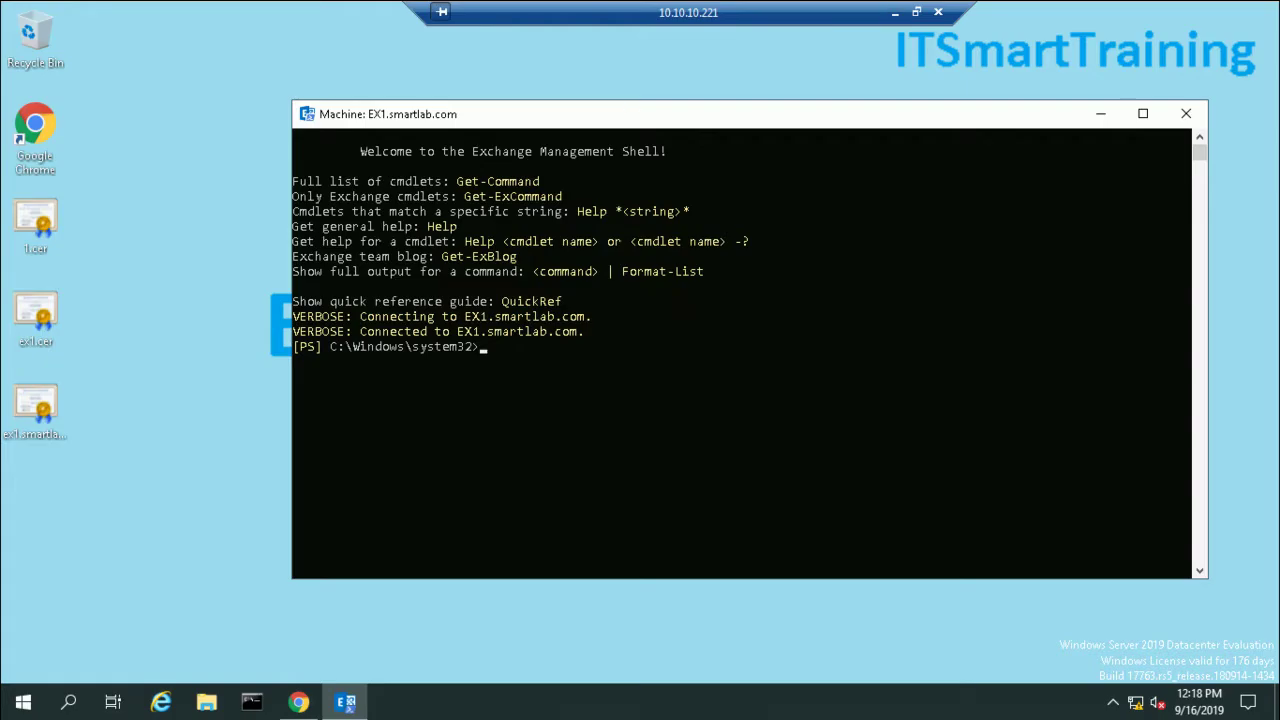
{"action": "key", "text": "Escape"}
{"action": "right_click", "coordinate": [191, 291]}
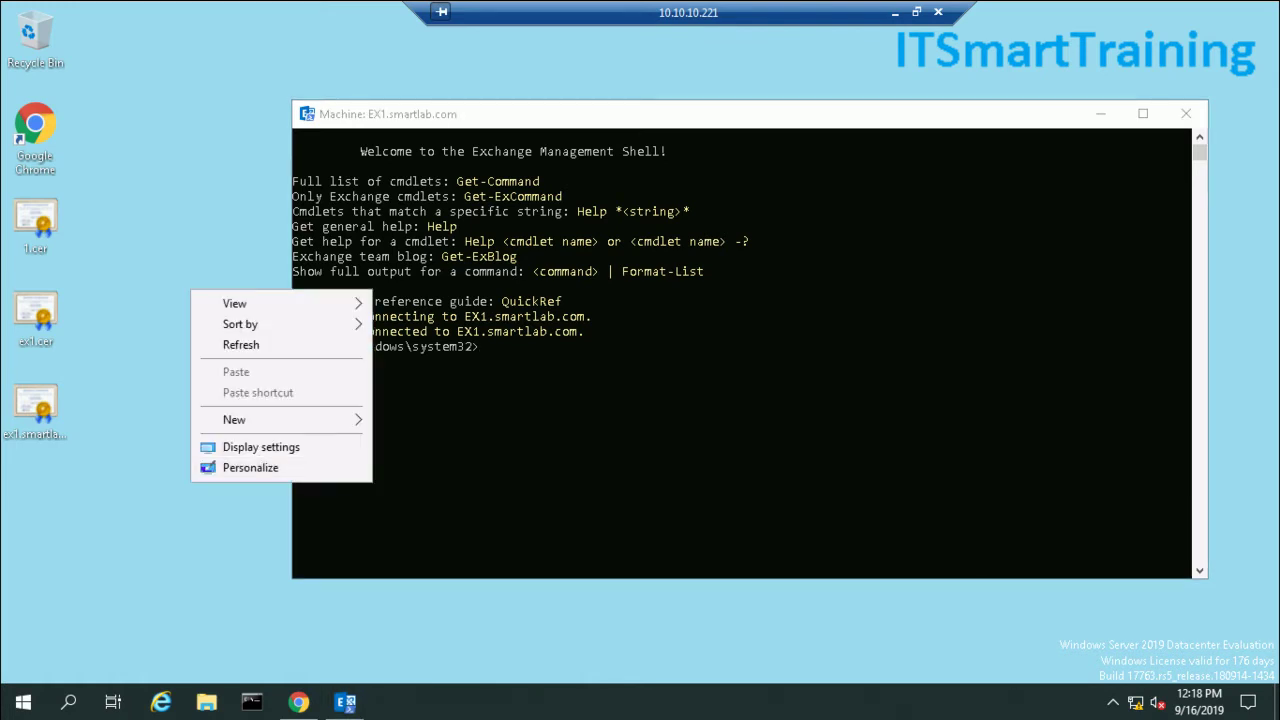
{"action": "mouse_move", "coordinate": [280, 420]}
{"action": "left_click", "coordinate": [437, 531]}
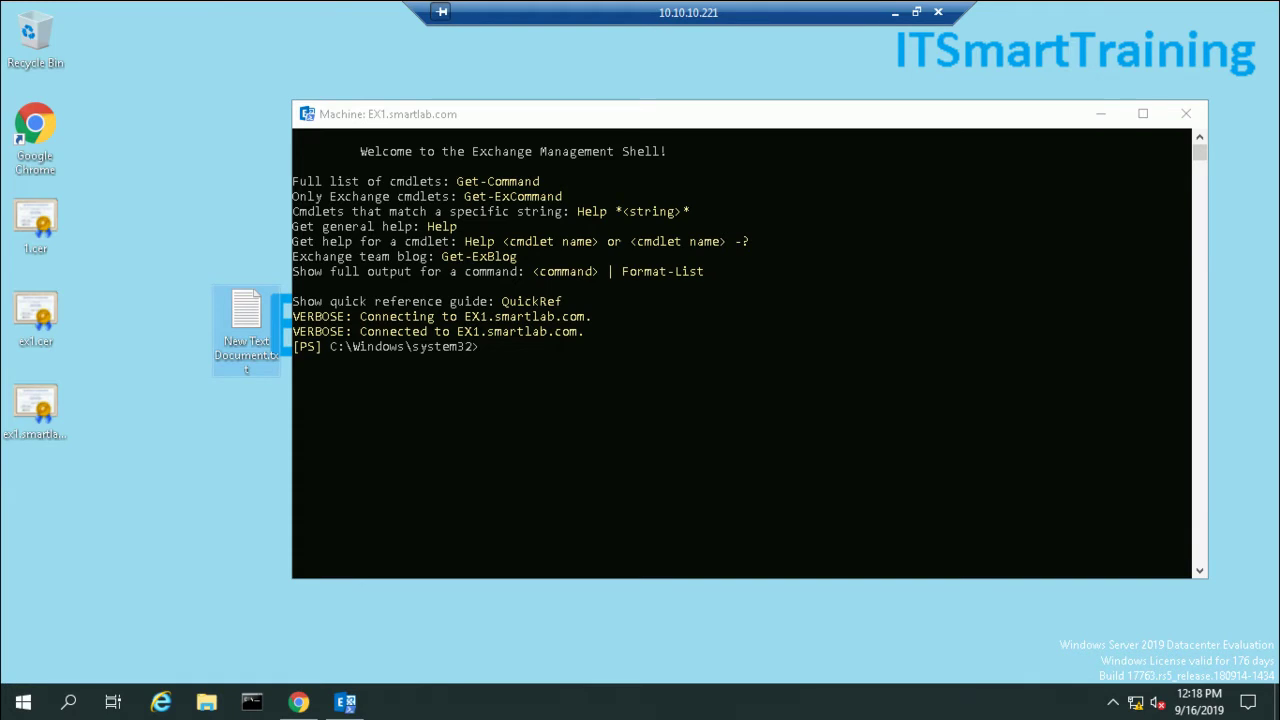
{"action": "key", "text": "Return"}
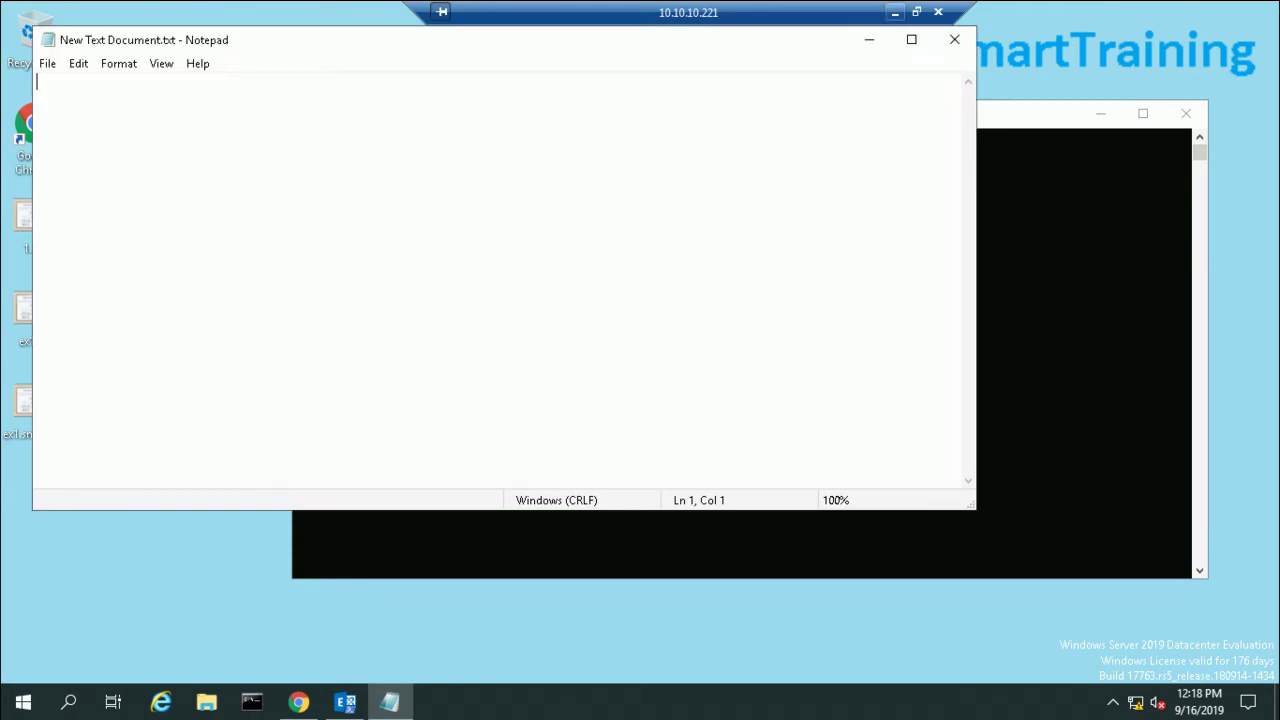
Step: Paste the copied India New-AddressList command into the document and at the shell prompt
{"action": "left_click", "coordinate": [894, 12]}
{"action": "right_click", "coordinate": [893, 97]}
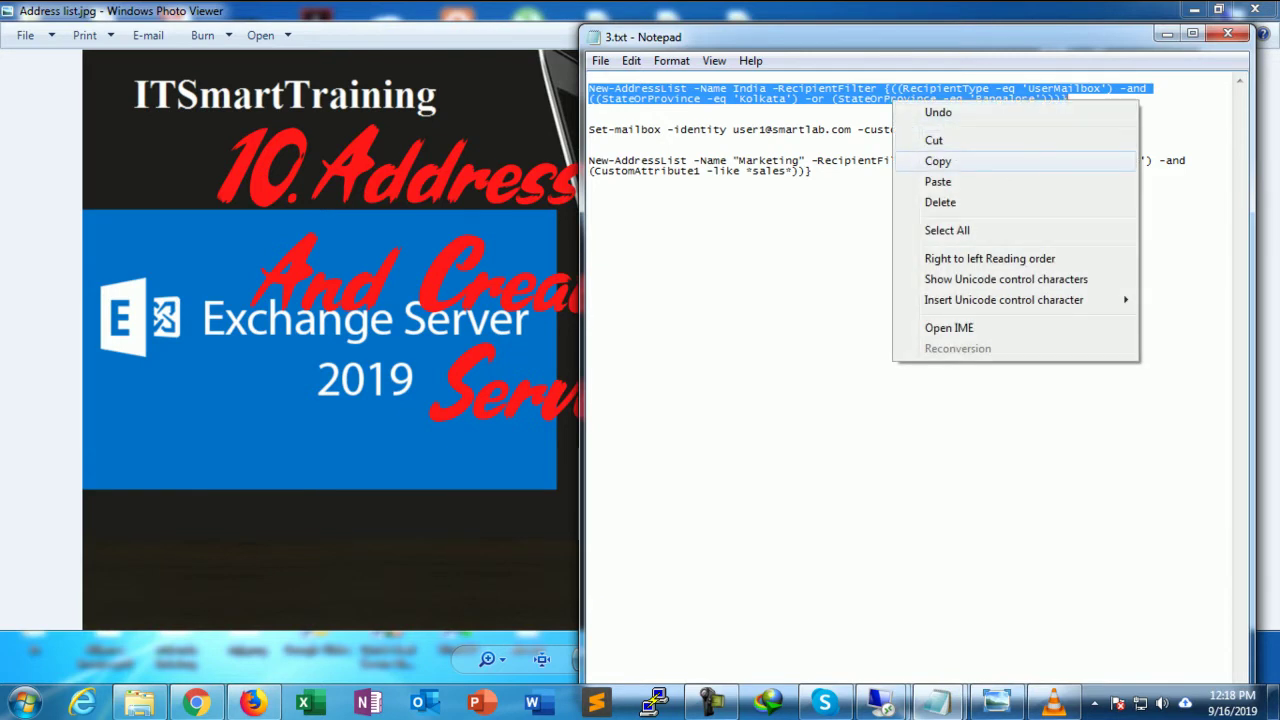
{"action": "left_click", "coordinate": [930, 160]}
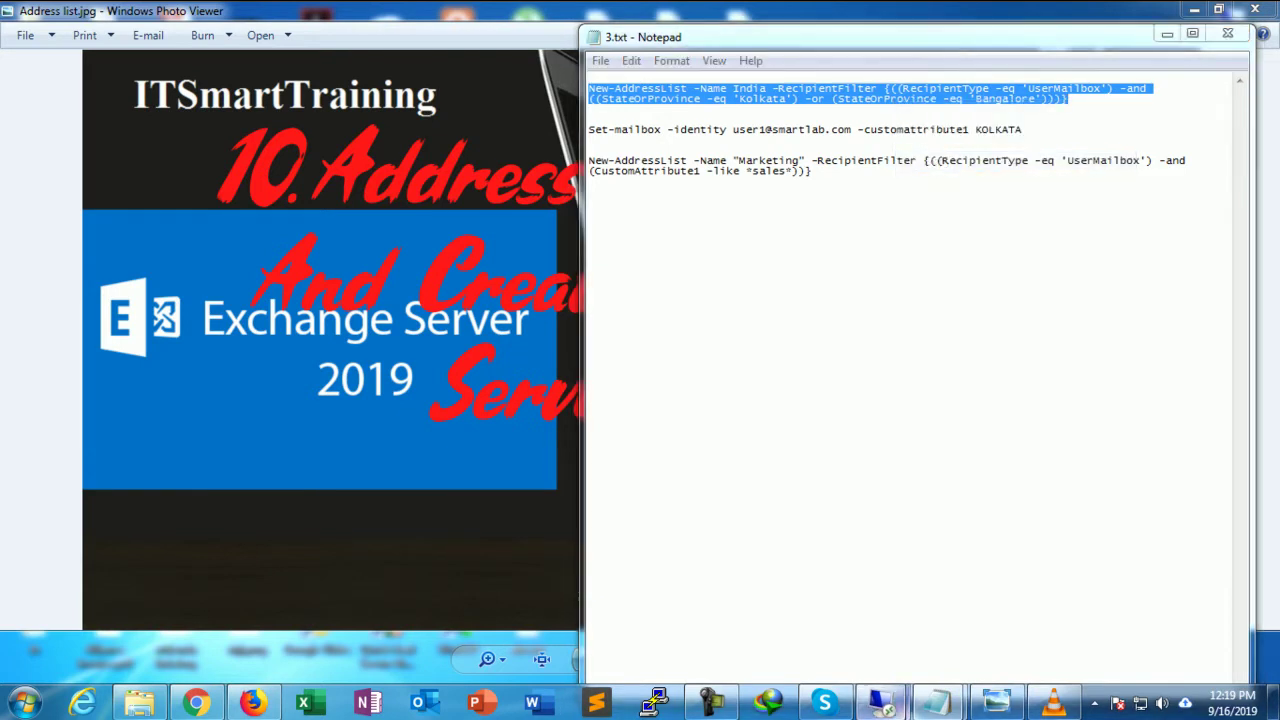
{"action": "left_click", "coordinate": [881, 703]}
{"action": "key", "text": "ctrl+v"}
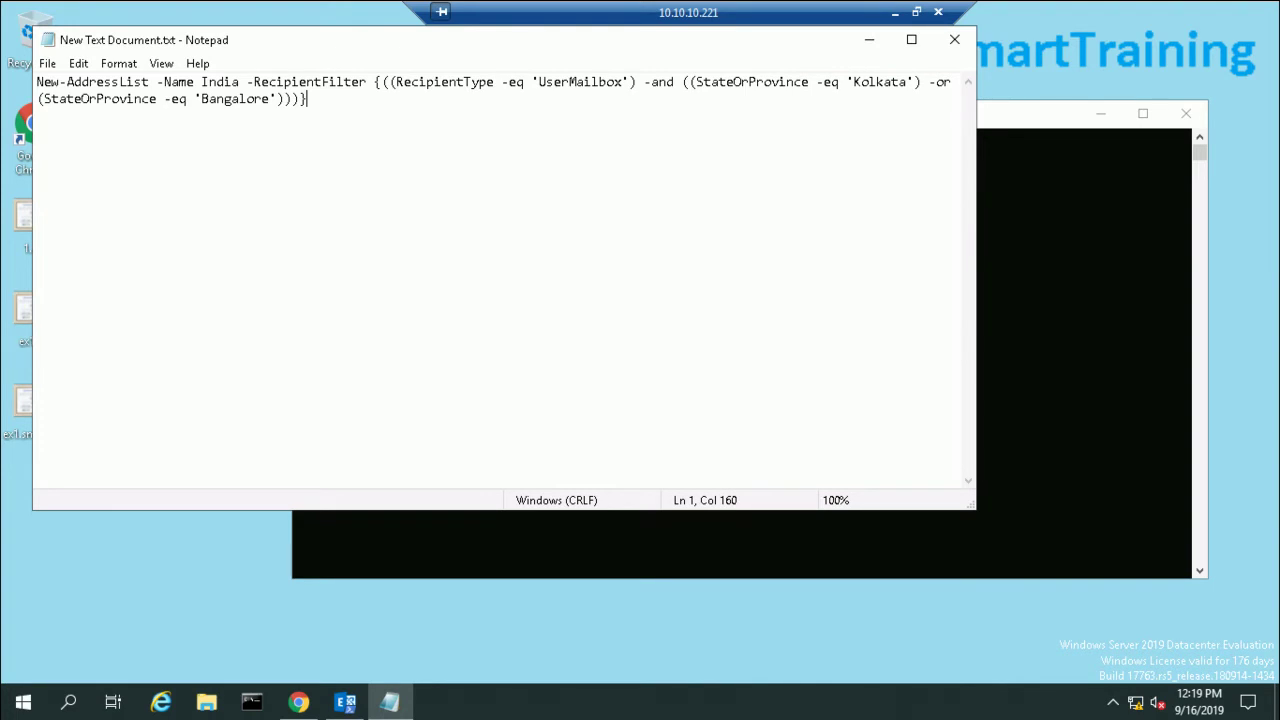
{"action": "key", "text": "alt+Tab"}
{"action": "key", "text": "ctrl+v"}
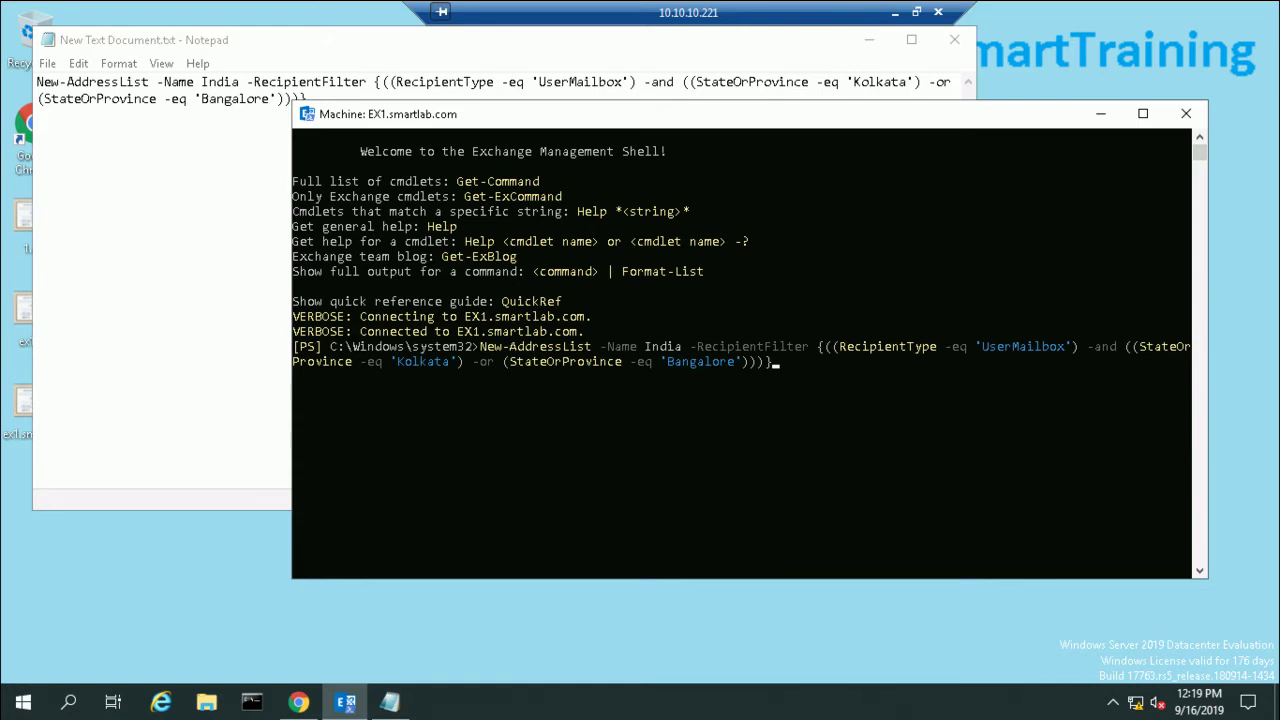
Step: Run the New-AddressList India command, then list all address lists with Get-AddressList
{"action": "key", "text": "Return"}
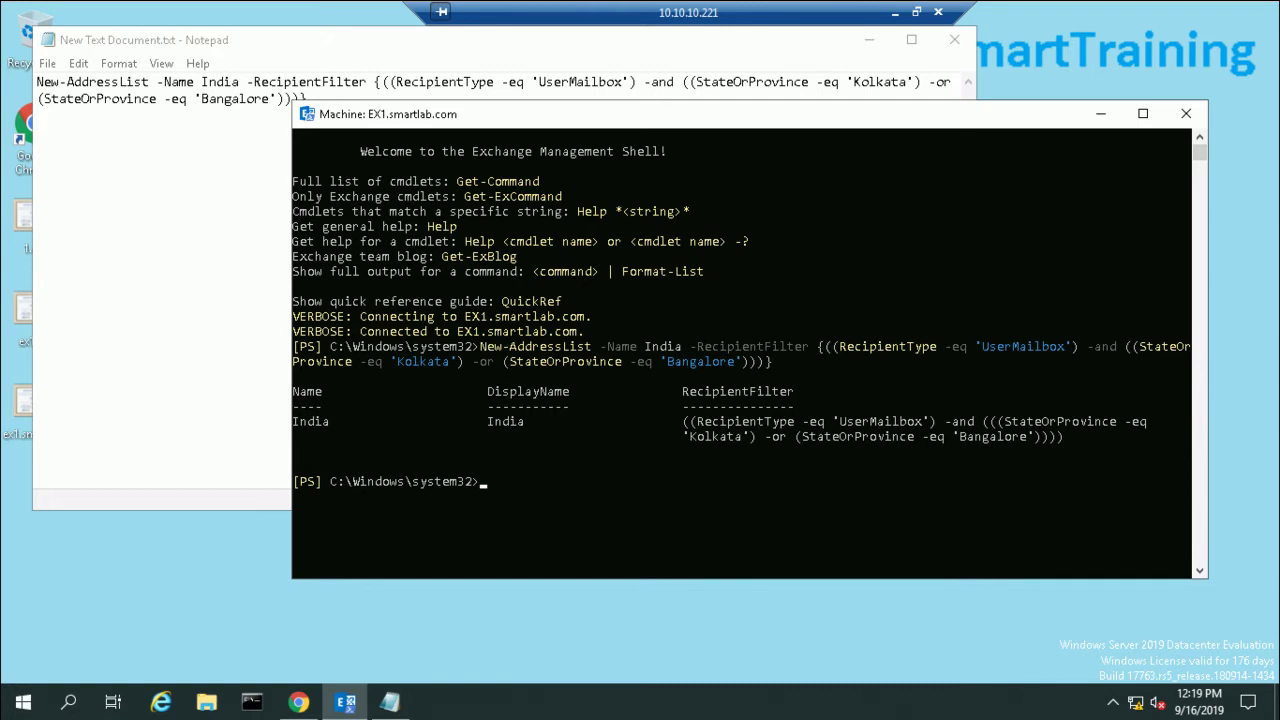
{"action": "type", "text": "get-addre"}
{"action": "key", "text": "Tab"}
{"action": "key", "text": "Tab"}
{"action": "key", "text": "Return"}
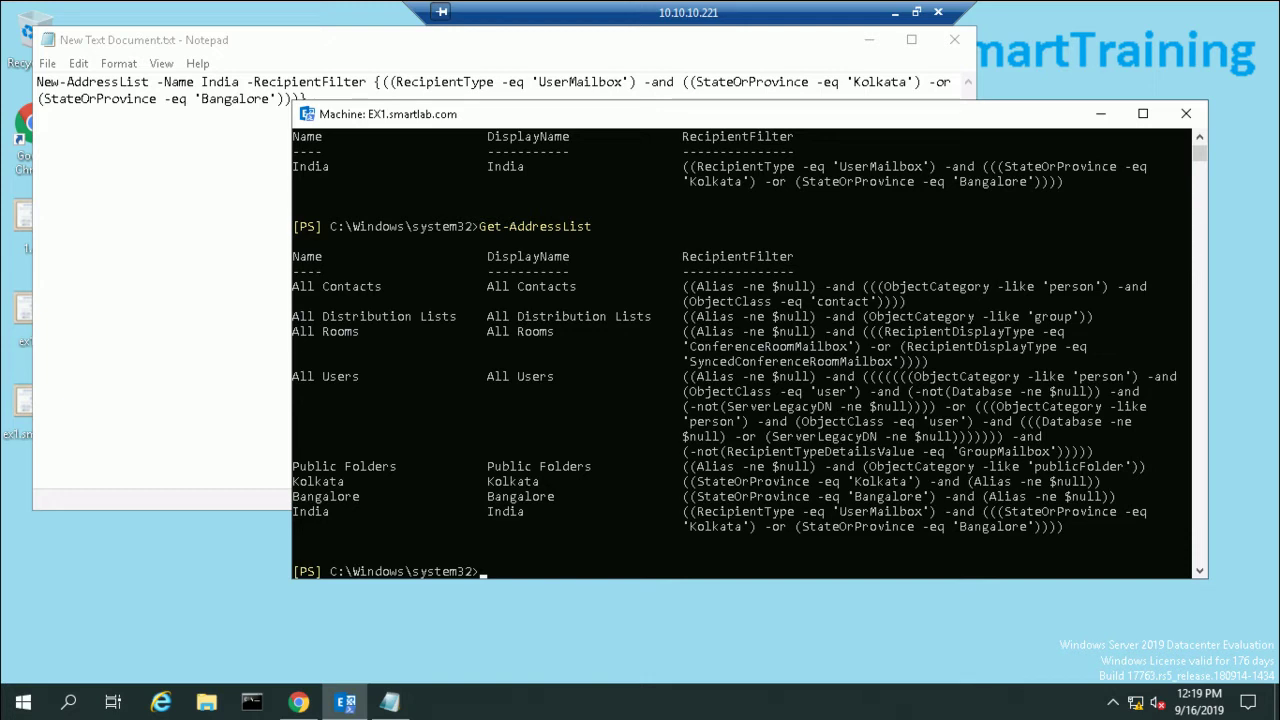
{"action": "left_click", "coordinate": [869, 40]}
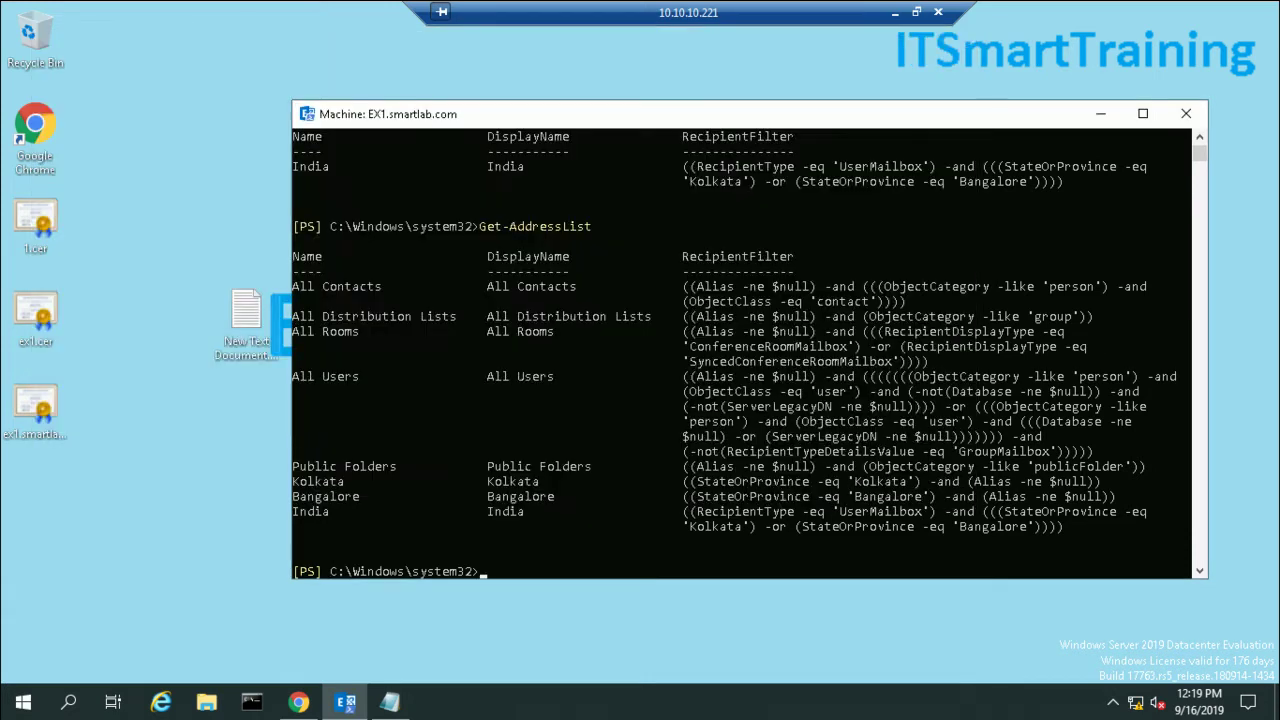
Step: Refresh the address lists and update the India list so it shows up to date
{"action": "left_click", "coordinate": [299, 702]}
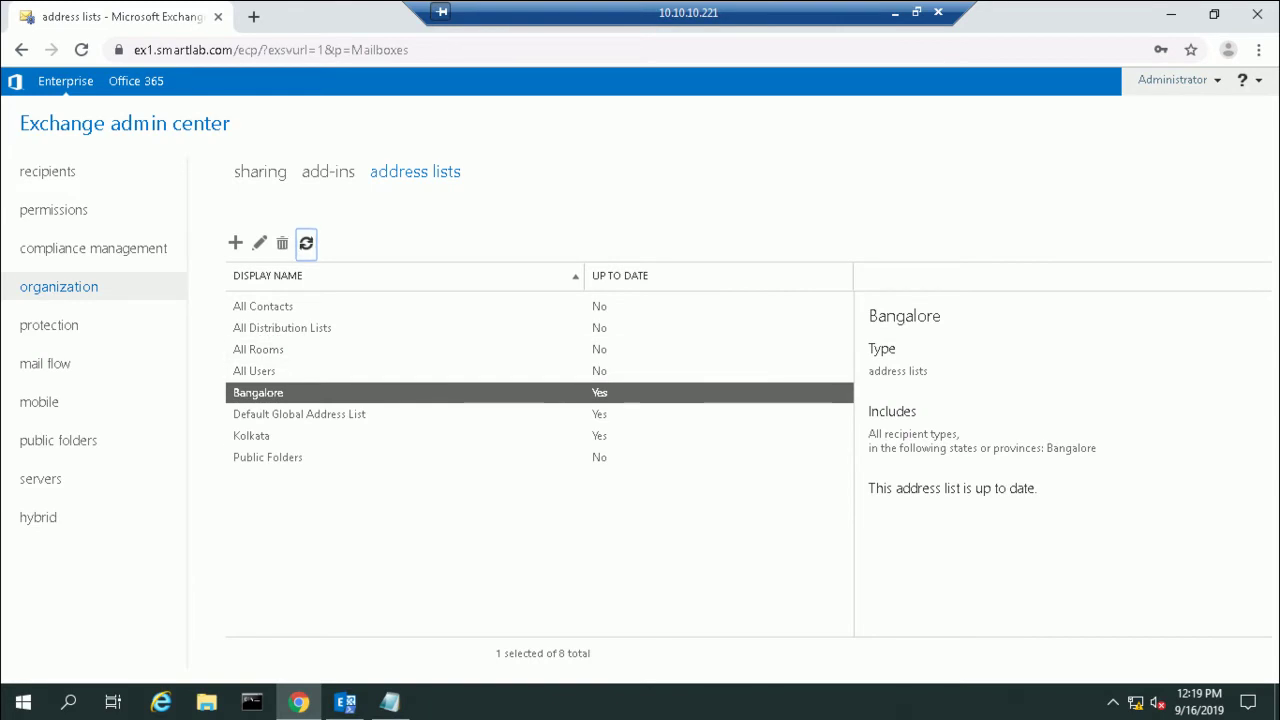
{"action": "left_click", "coordinate": [306, 243]}
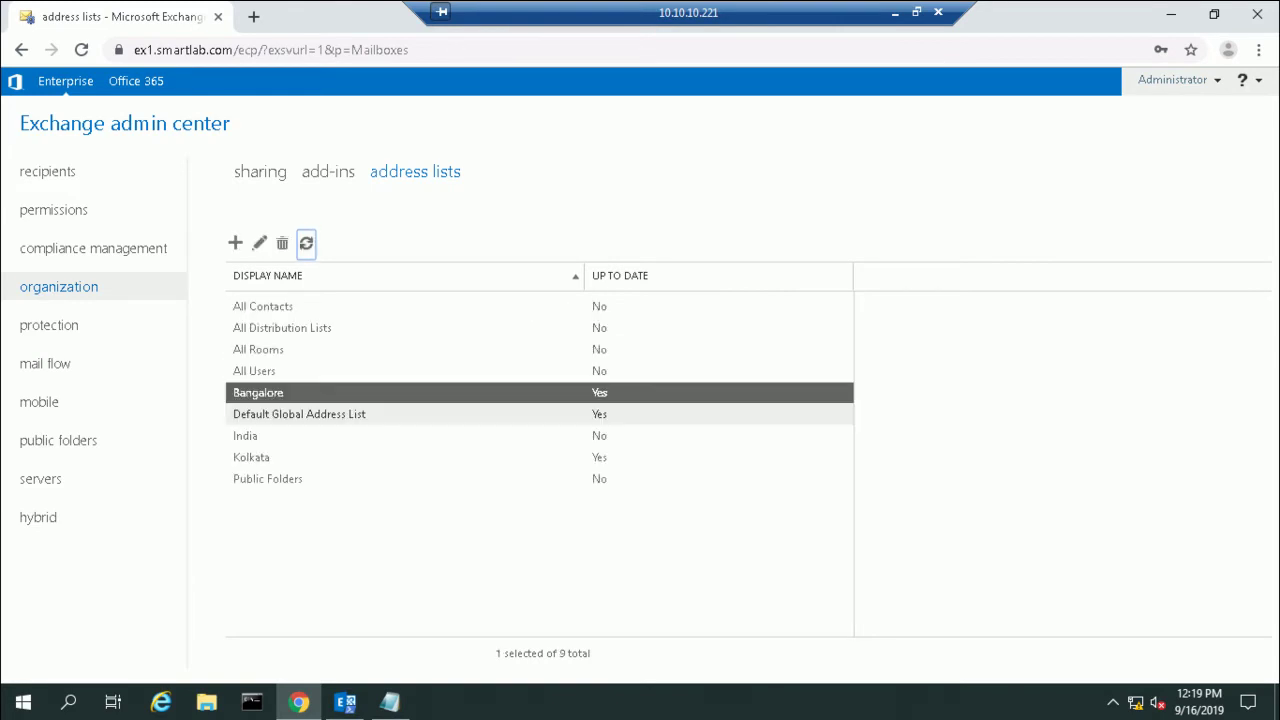
{"action": "left_click", "coordinate": [245, 436]}
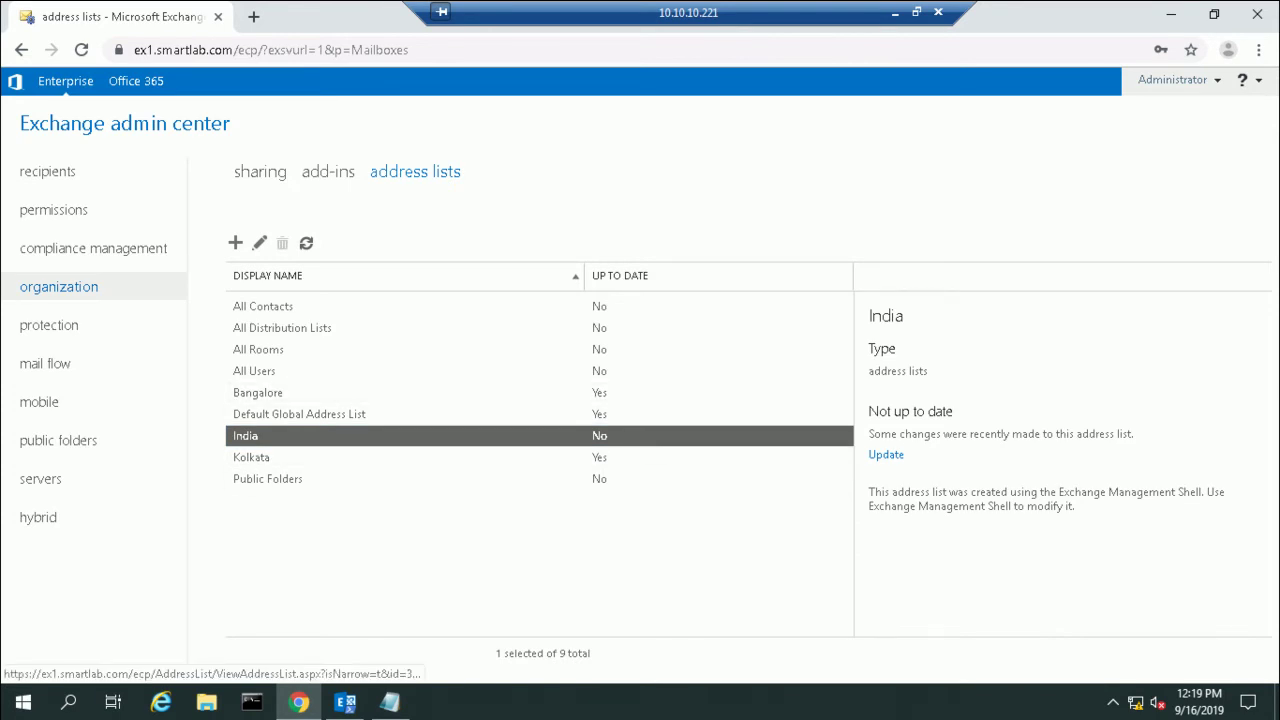
{"action": "left_click", "coordinate": [886, 454]}
{"action": "left_click", "coordinate": [651, 483]}
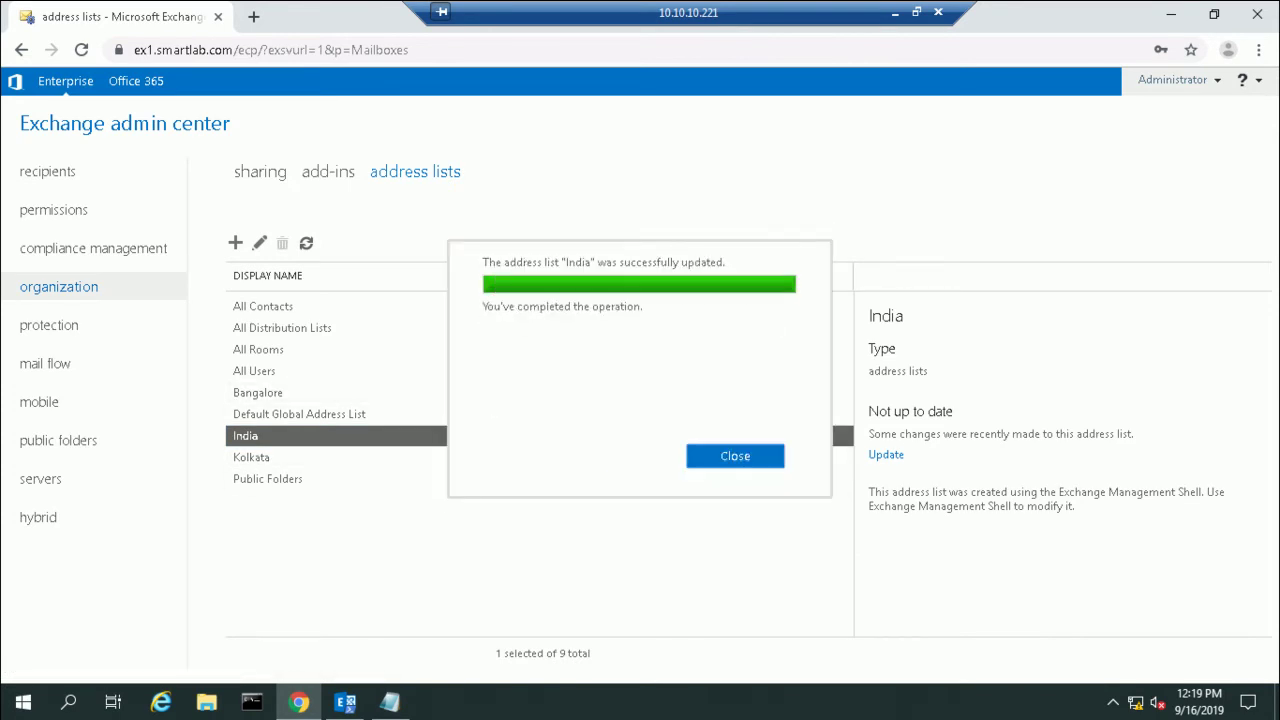
{"action": "left_click", "coordinate": [735, 456]}
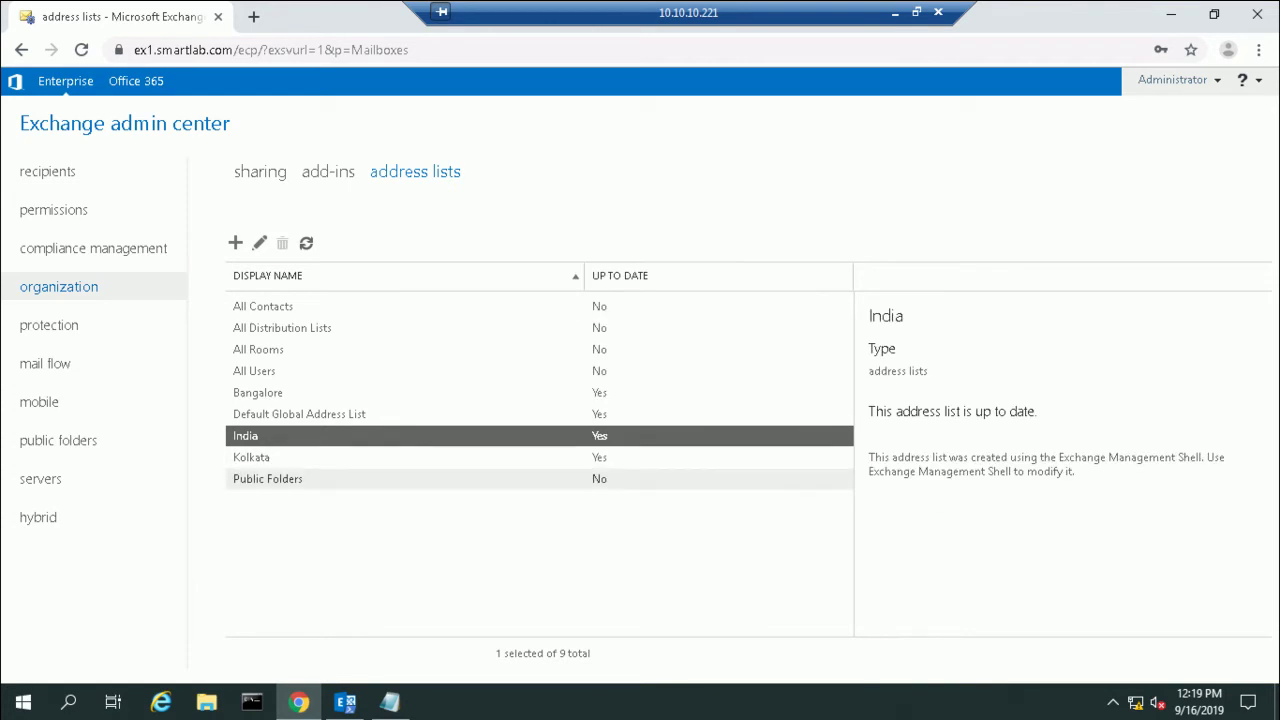
{"action": "mouse_move", "coordinate": [345, 702]}
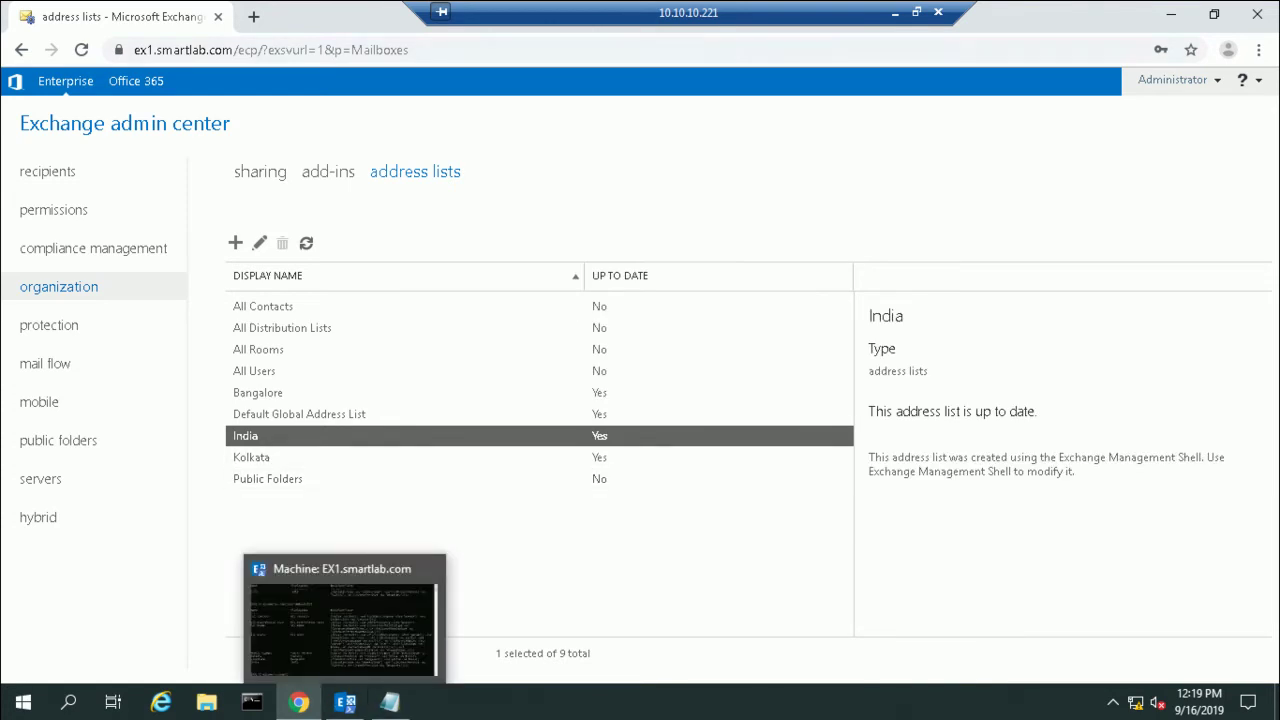
{"action": "left_click", "coordinate": [895, 12]}
Step: Update the Outlook folder from the server and check the address book's available lists
{"action": "mouse_move", "coordinate": [881, 703]}
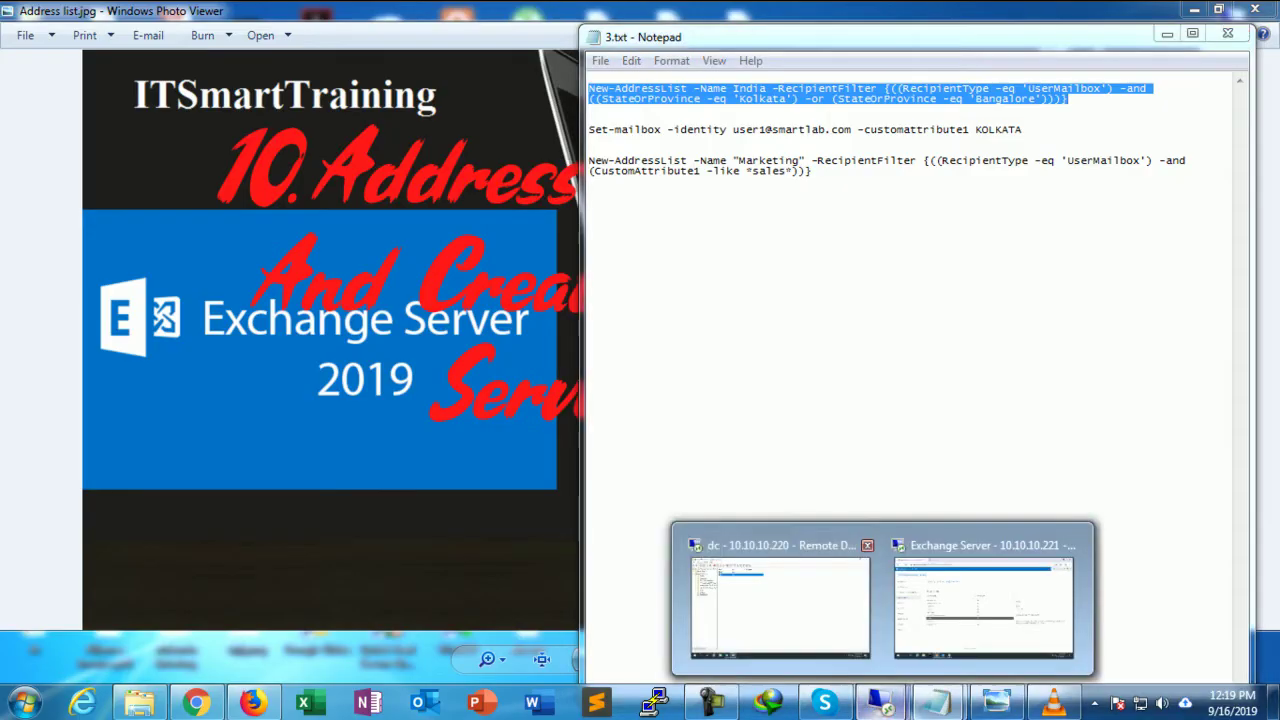
{"action": "left_click", "coordinate": [770, 585]}
{"action": "left_click", "coordinate": [253, 702]}
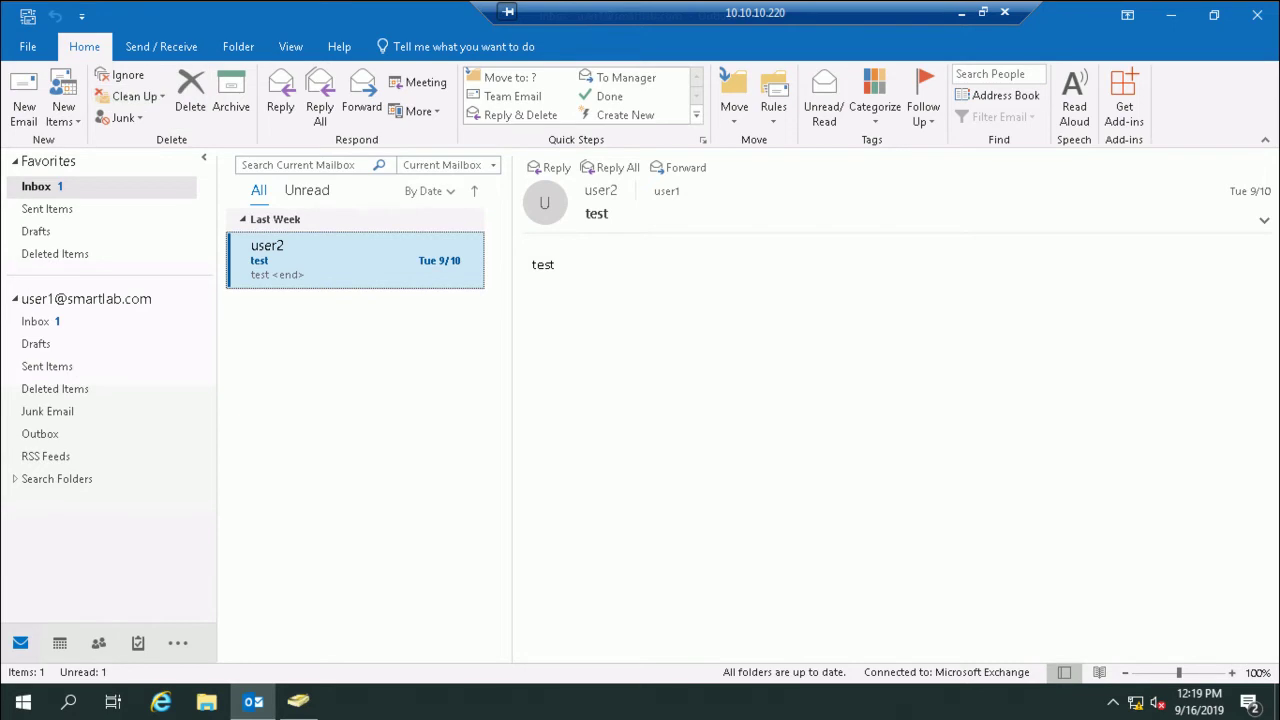
{"action": "left_click", "coordinate": [161, 46]}
{"action": "left_click", "coordinate": [125, 75]}
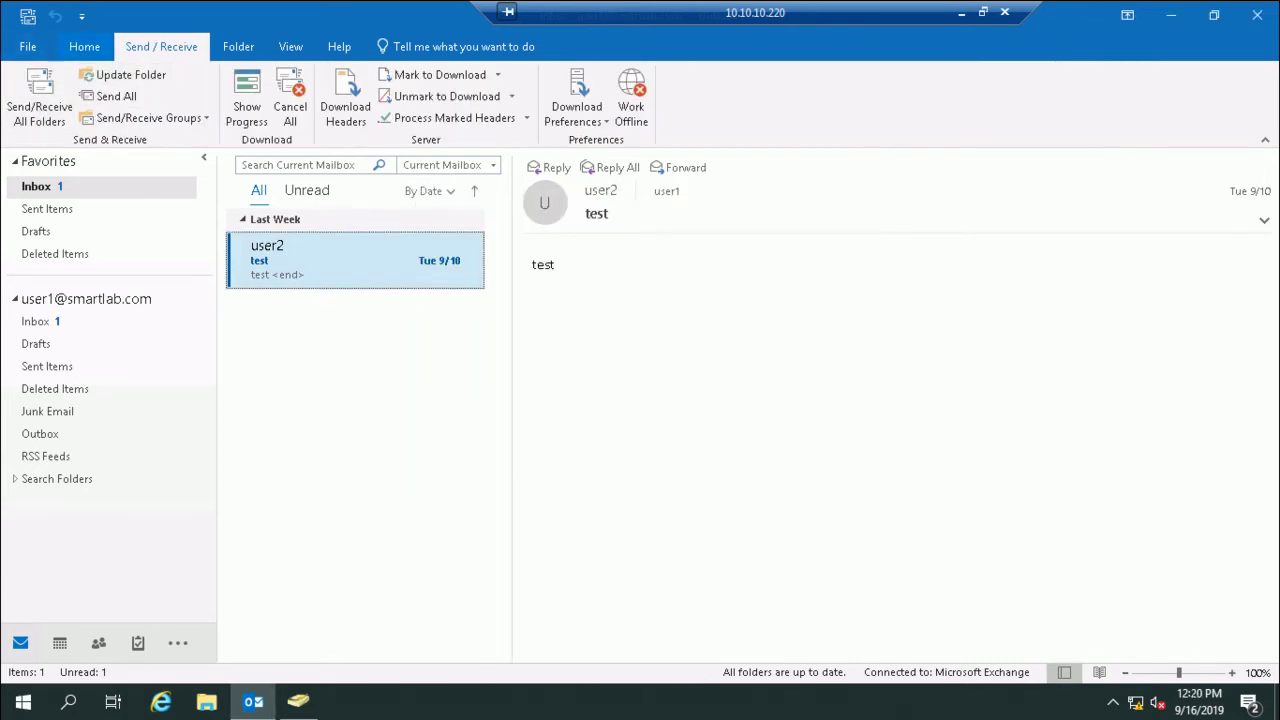
{"action": "scroll", "coordinate": [1000, 90], "scroll_direction": "up", "scroll_amount": 1}
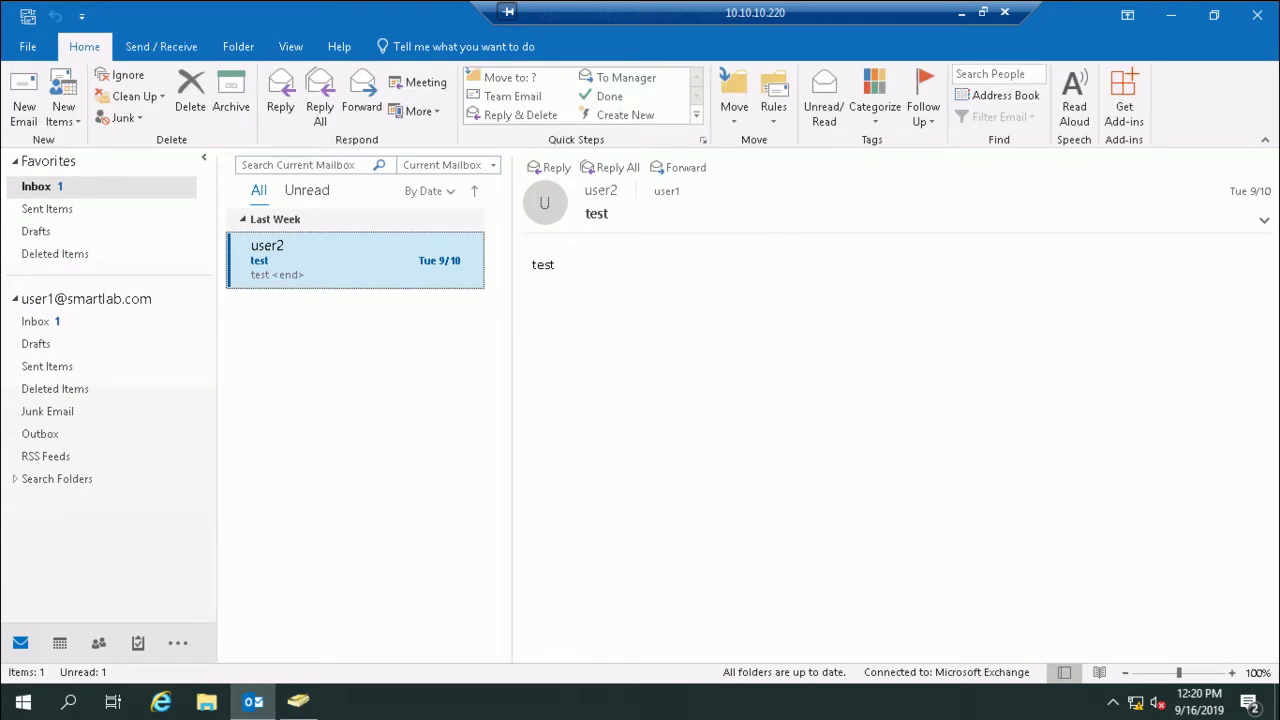
{"action": "left_click", "coordinate": [997, 95]}
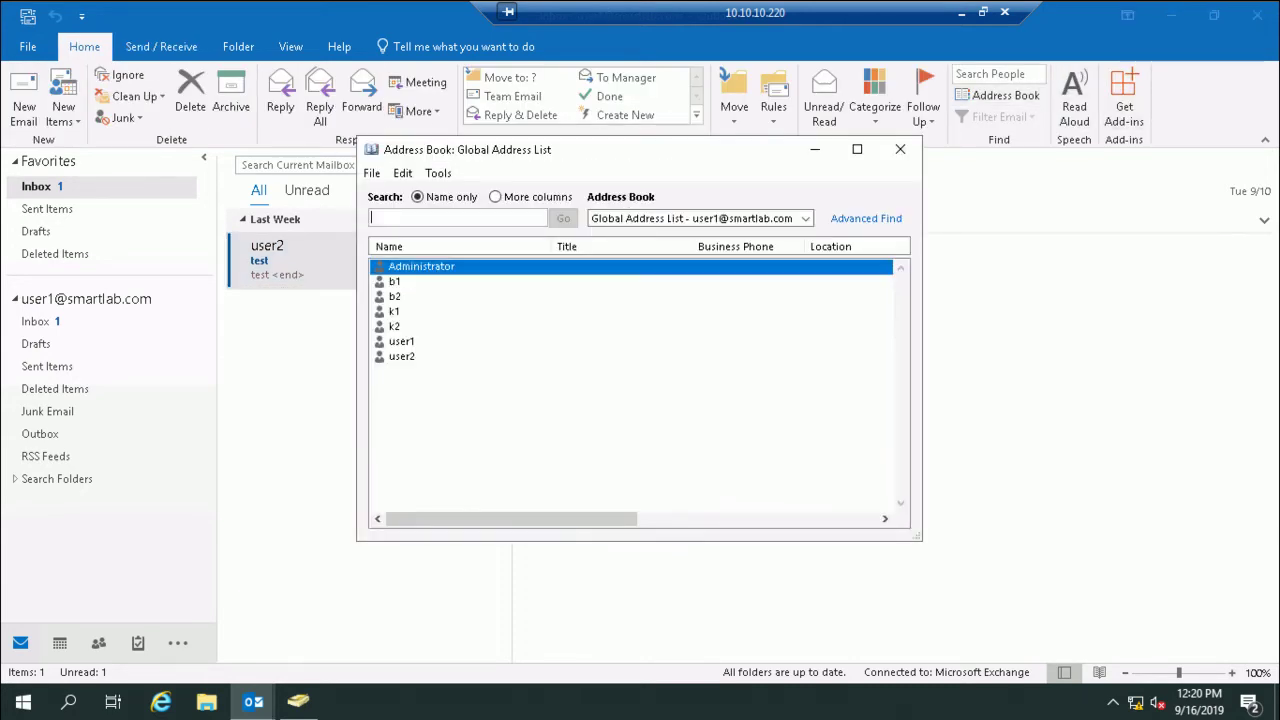
{"action": "left_click", "coordinate": [805, 218]}
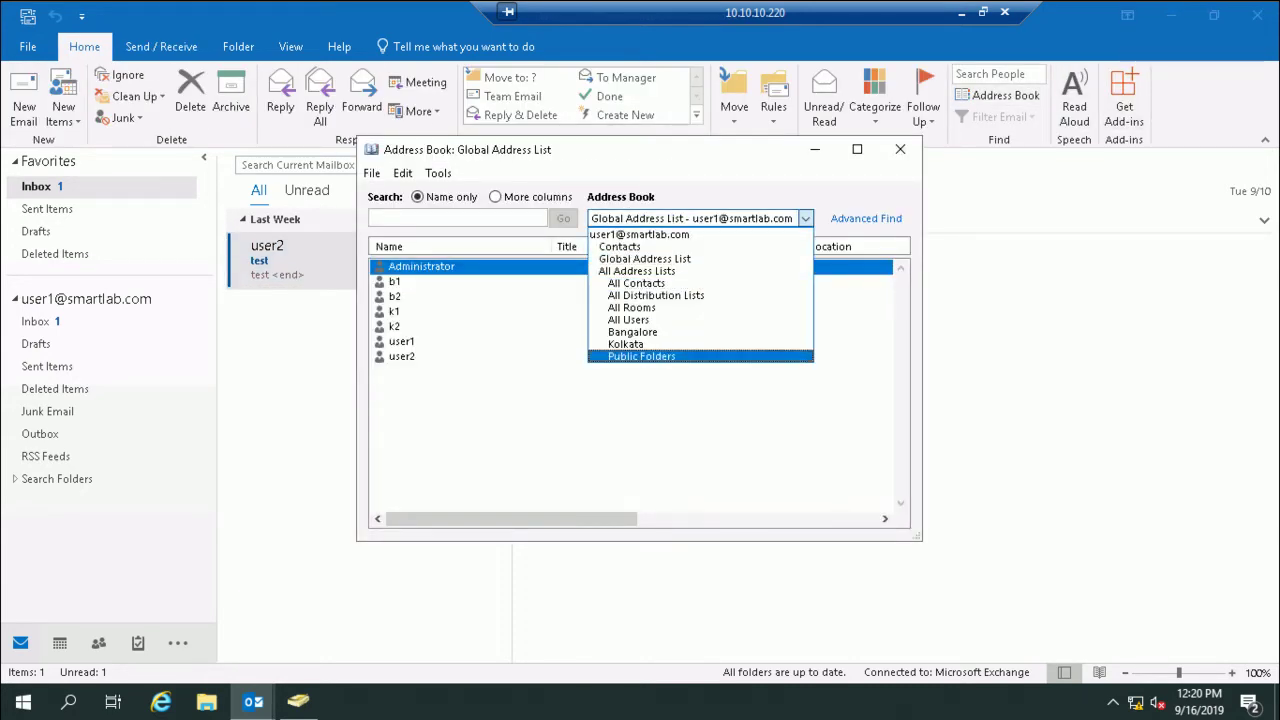
{"action": "key", "text": "Escape"}
{"action": "key", "text": "Escape"}
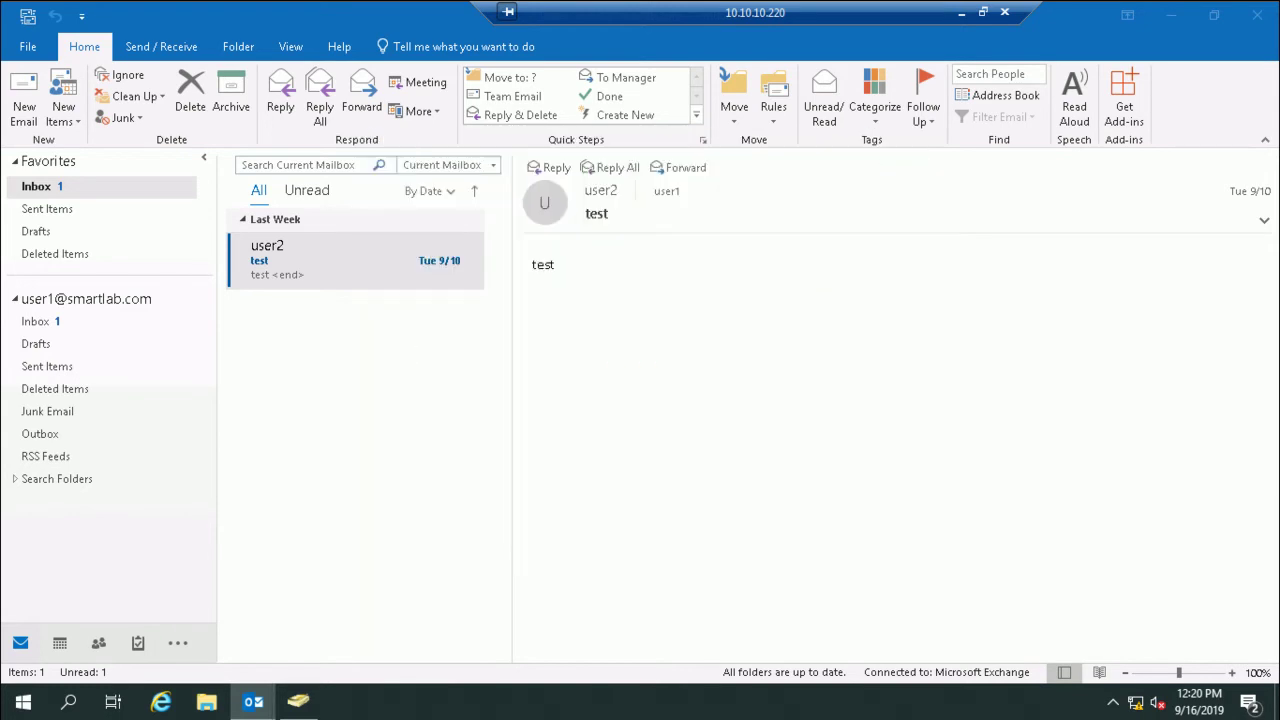
Step: Update the folder again, recheck the address lists, then close and restart Outlook
{"action": "left_click", "coordinate": [161, 46]}
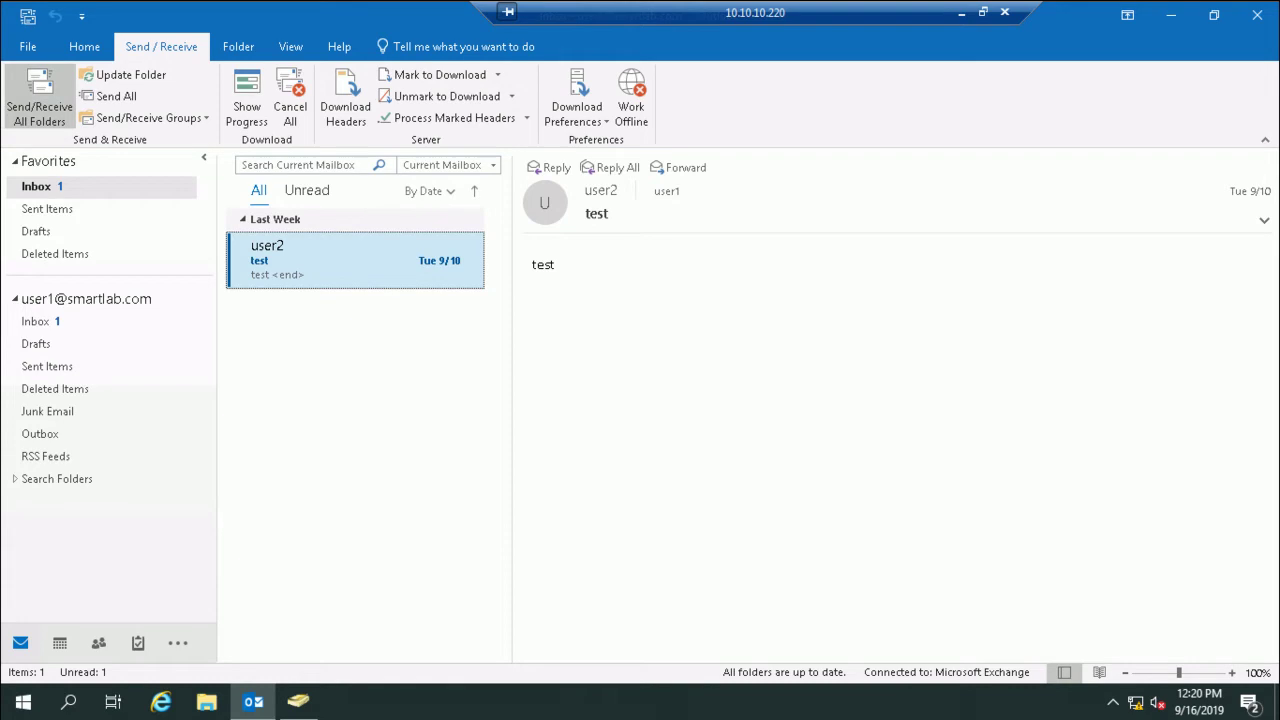
{"action": "left_click", "coordinate": [122, 74]}
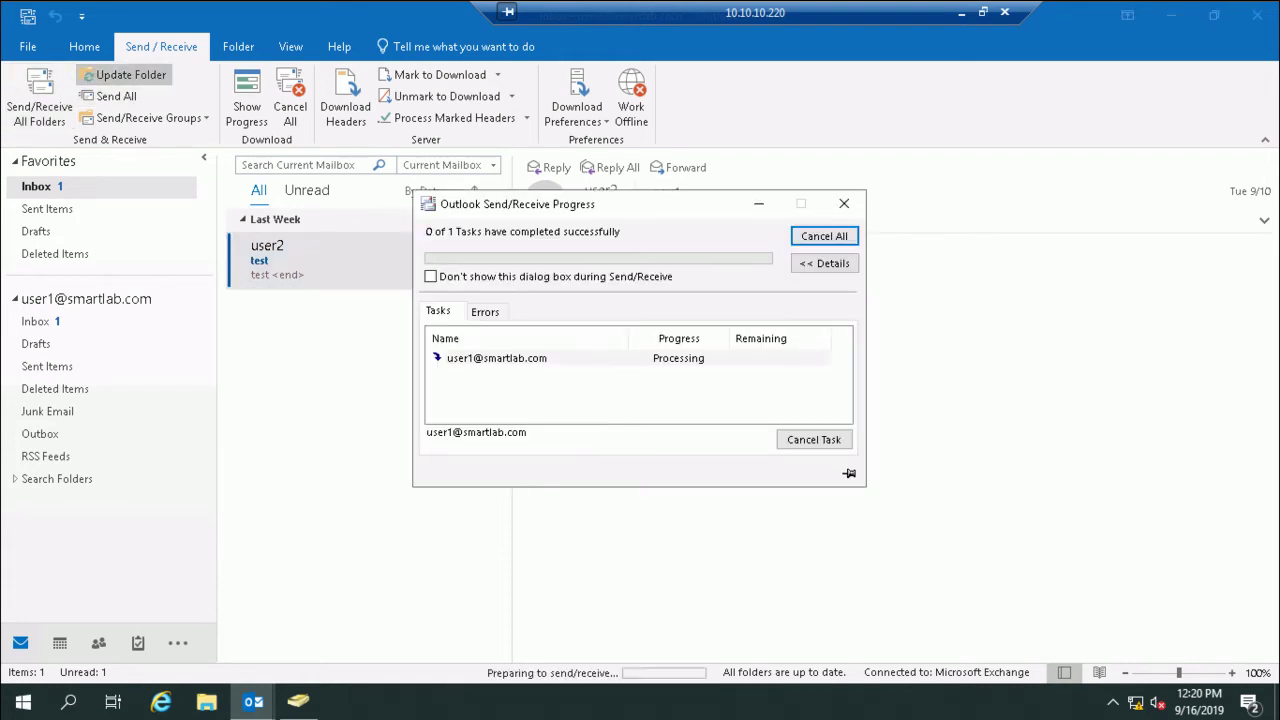
{"action": "scroll", "coordinate": [1000, 90], "scroll_direction": "up", "scroll_amount": 1}
{"action": "left_click", "coordinate": [1000, 95]}
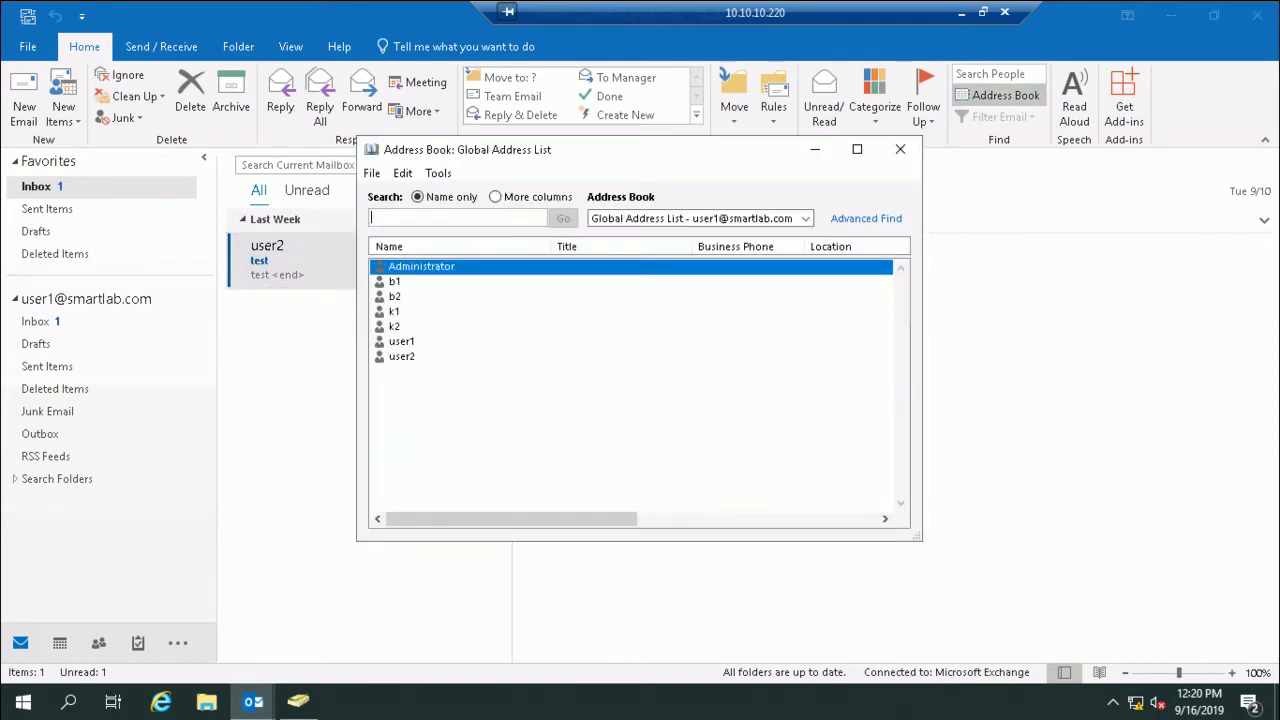
{"action": "left_click", "coordinate": [805, 218]}
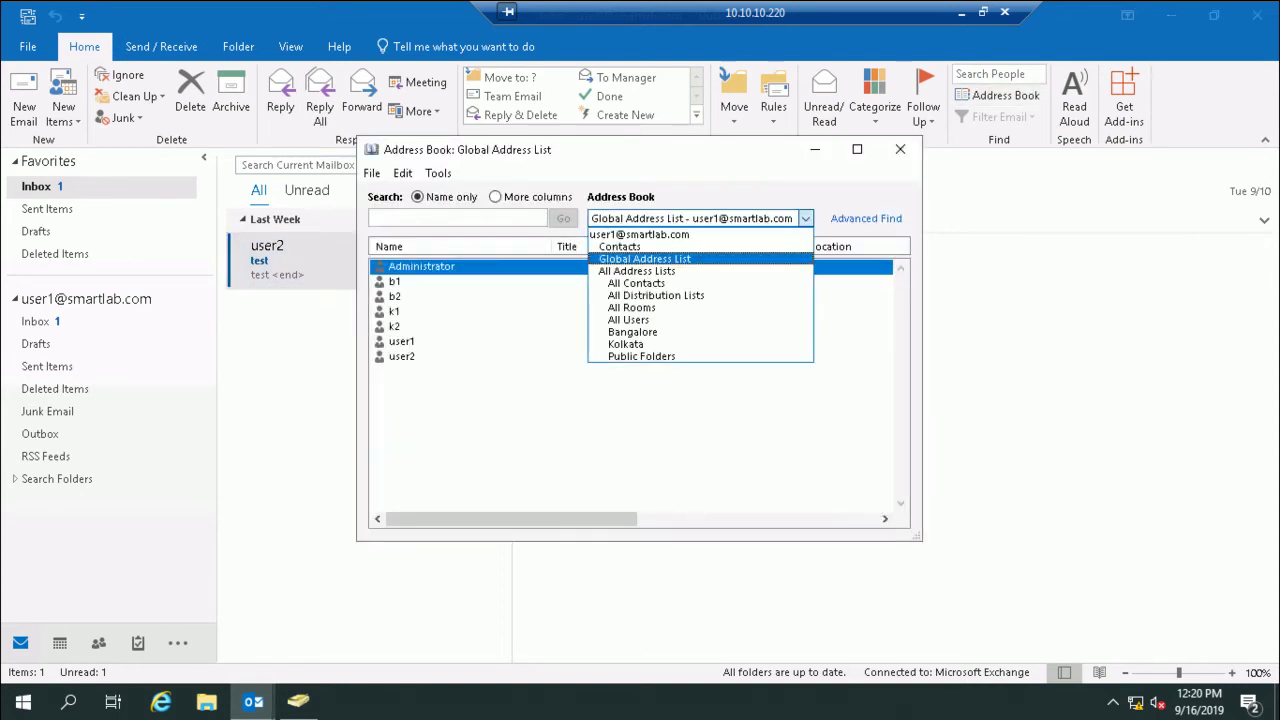
{"action": "left_click", "coordinate": [900, 149]}
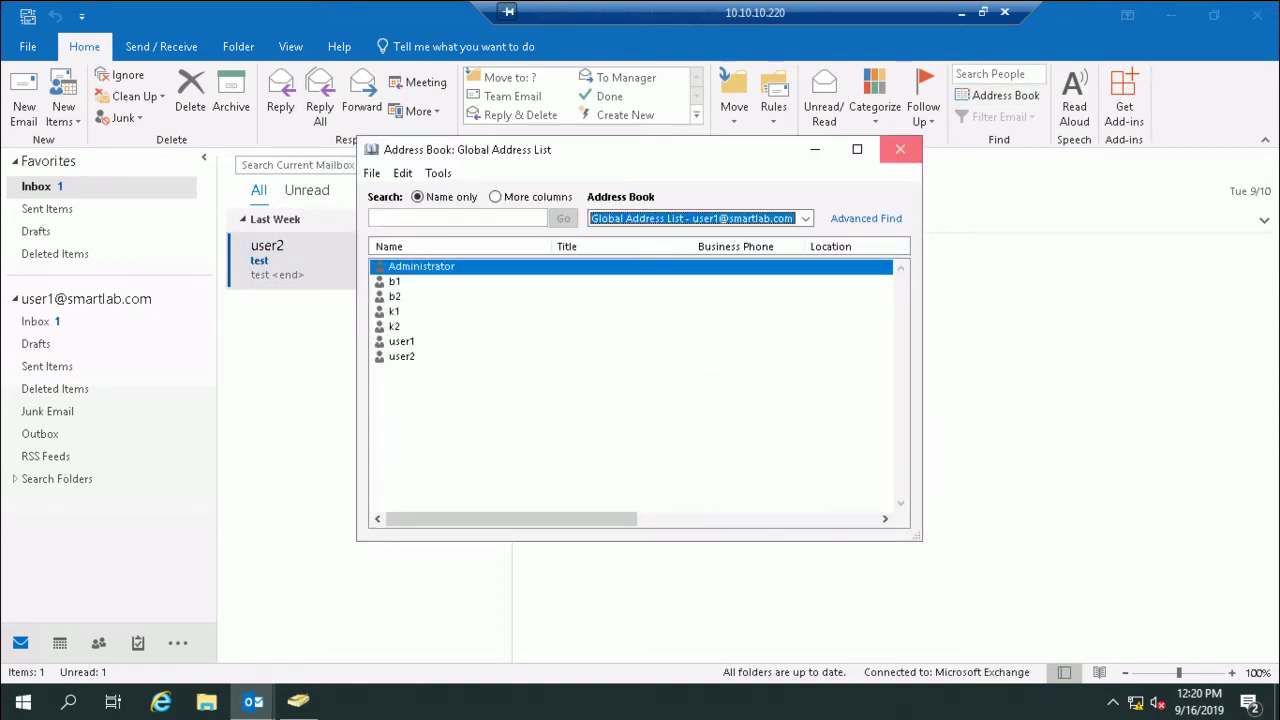
{"action": "left_click", "coordinate": [900, 149]}
{"action": "left_click", "coordinate": [1257, 15]}
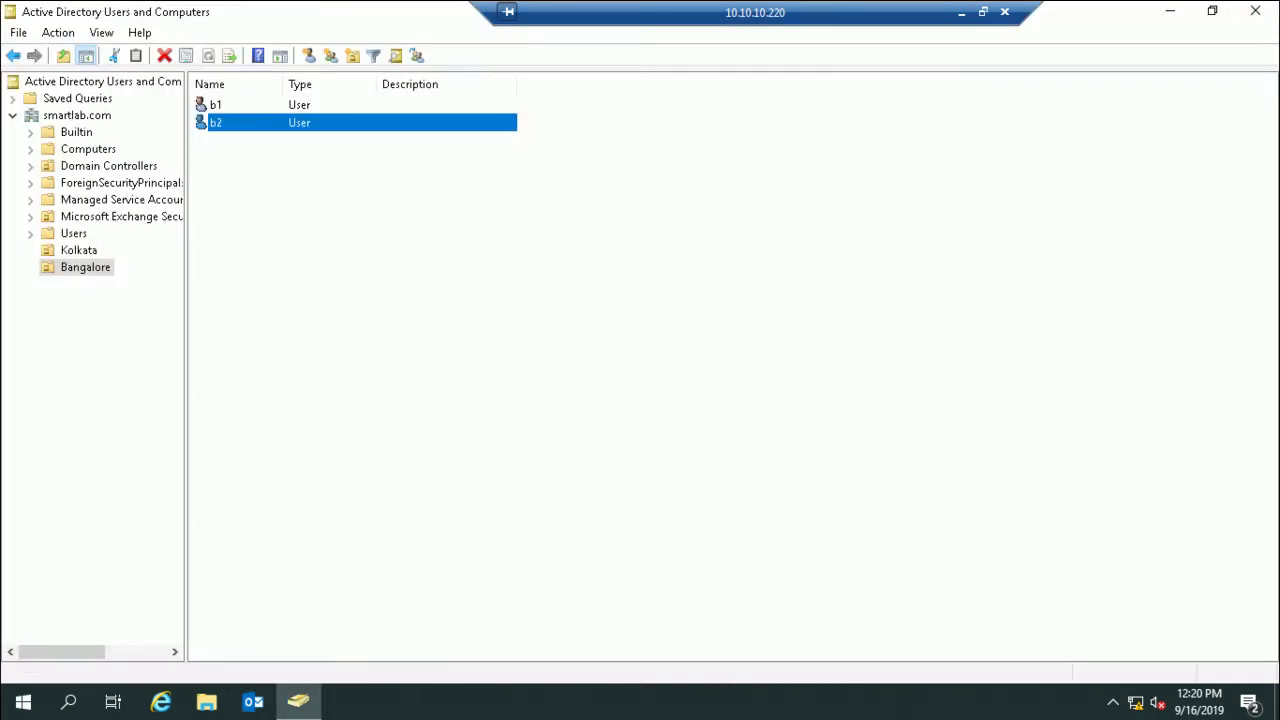
{"action": "left_click", "coordinate": [253, 702]}
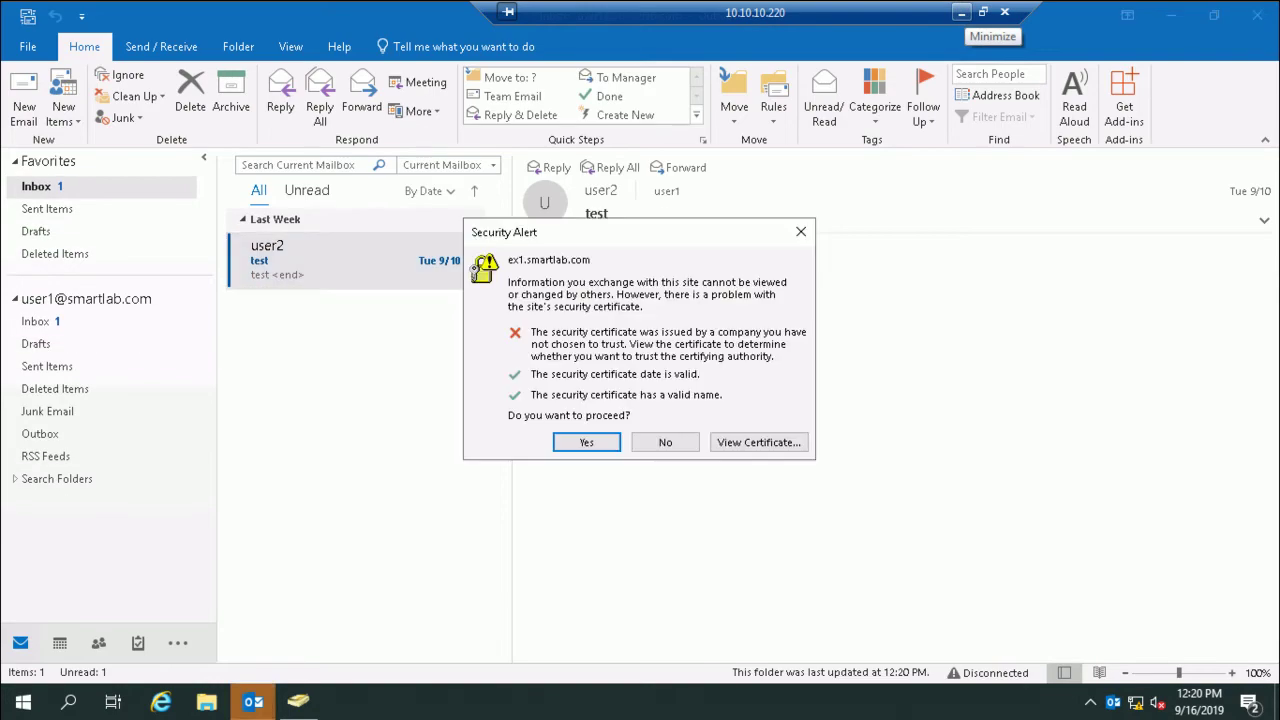
Step: Decline the certificate alert and show the India address list with b1, b2, k1 and k2
{"action": "left_click", "coordinate": [665, 442]}
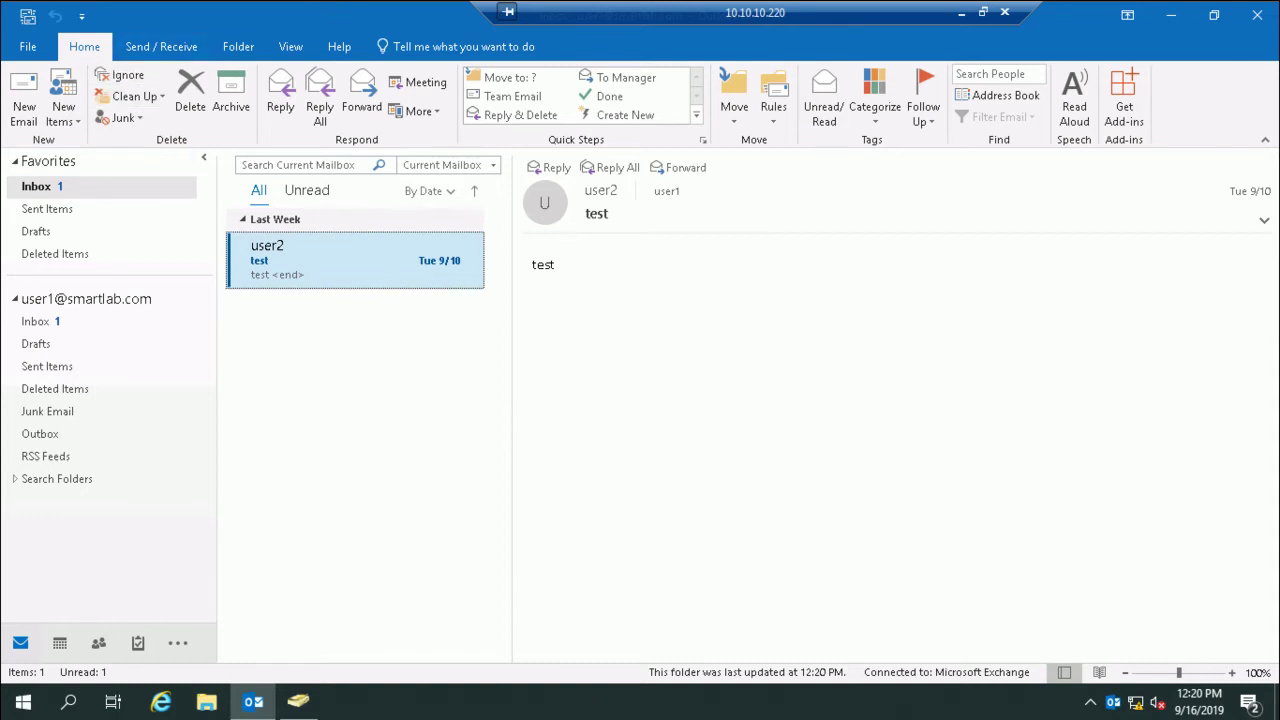
{"action": "left_click", "coordinate": [997, 95]}
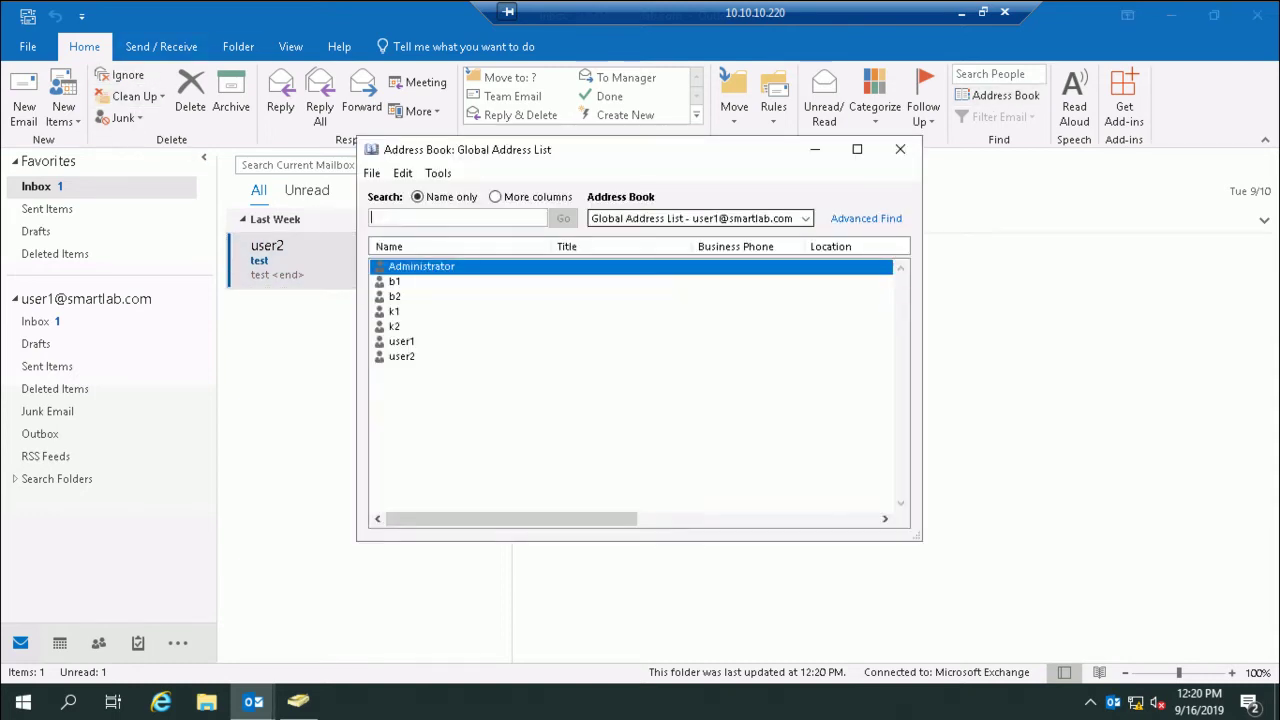
{"action": "left_click", "coordinate": [805, 218]}
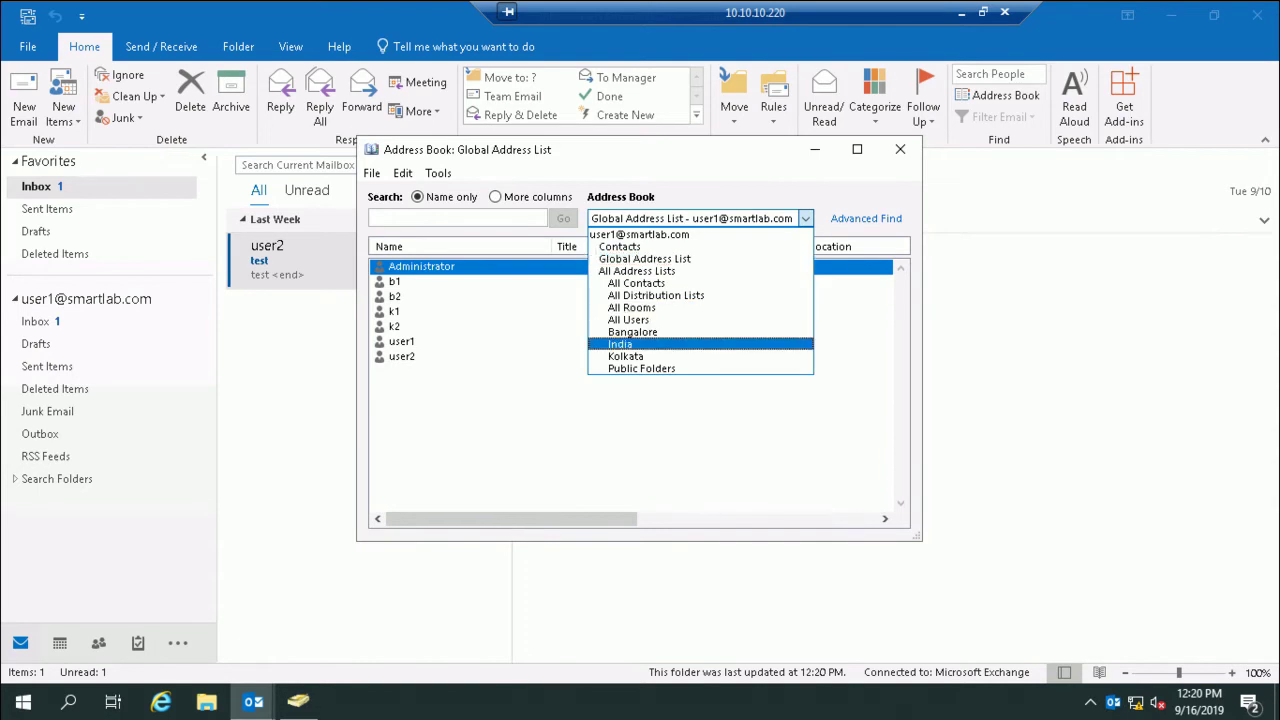
{"action": "left_click", "coordinate": [620, 344]}
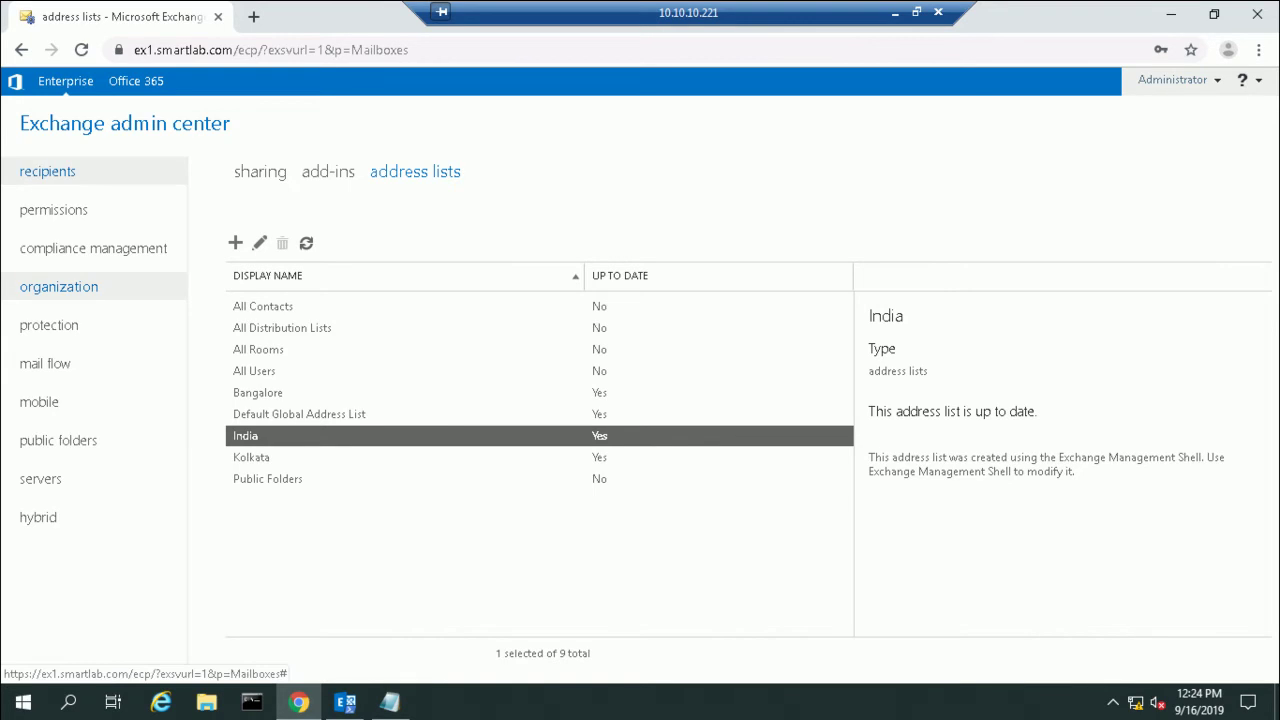
Step: Enter Sales as custom attribute 1 in k1's mailbox properties and save
{"action": "left_click", "coordinate": [49, 171]}
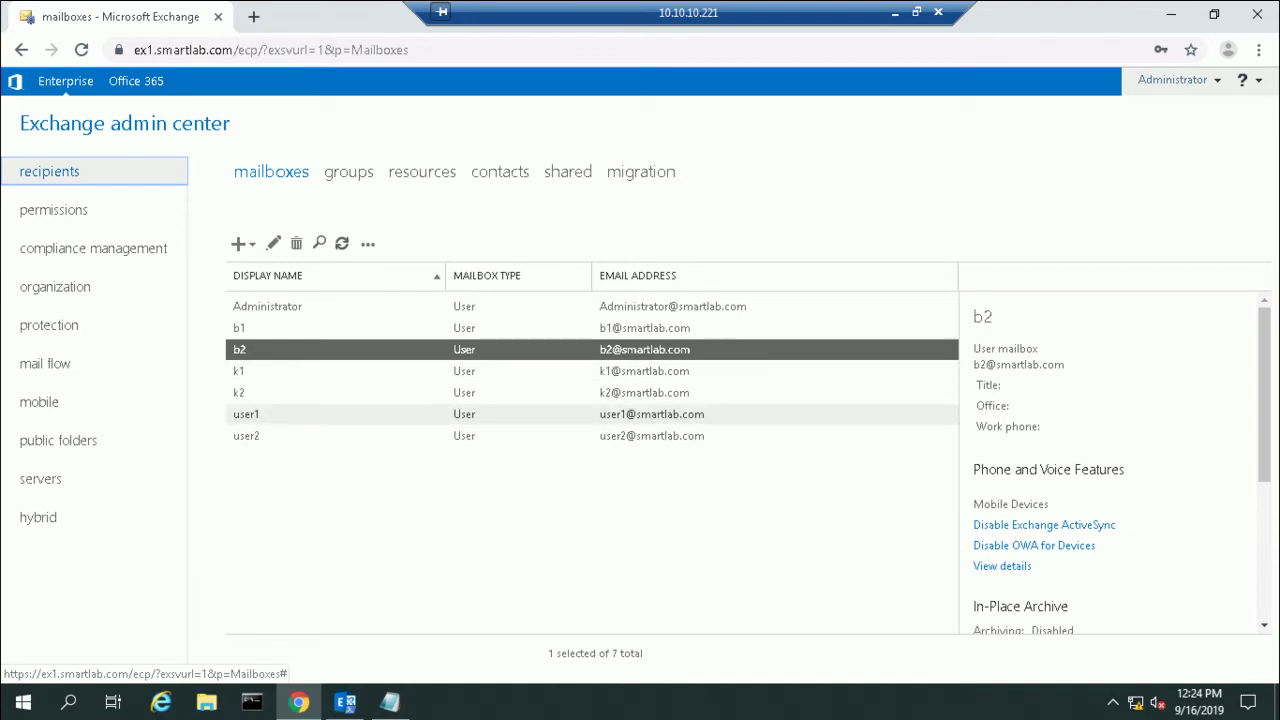
{"action": "left_click", "coordinate": [246, 414]}
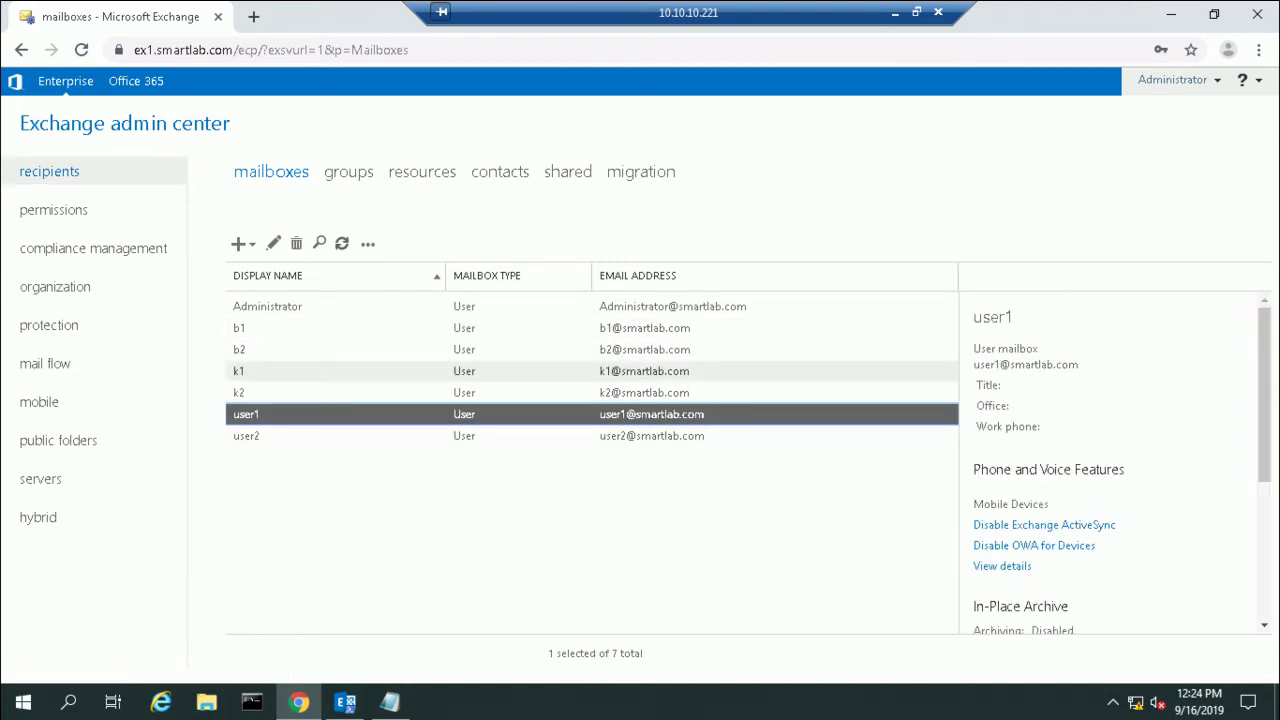
{"action": "left_click", "coordinate": [238, 371]}
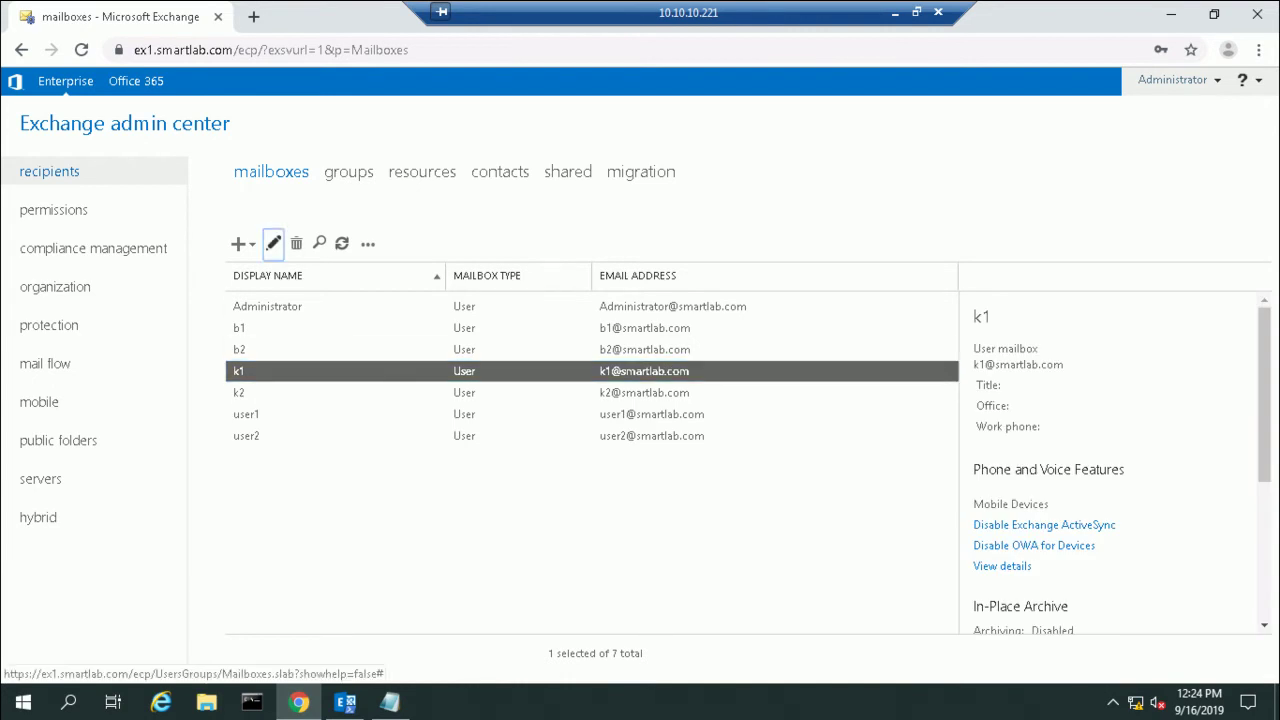
{"action": "left_click", "coordinate": [273, 243]}
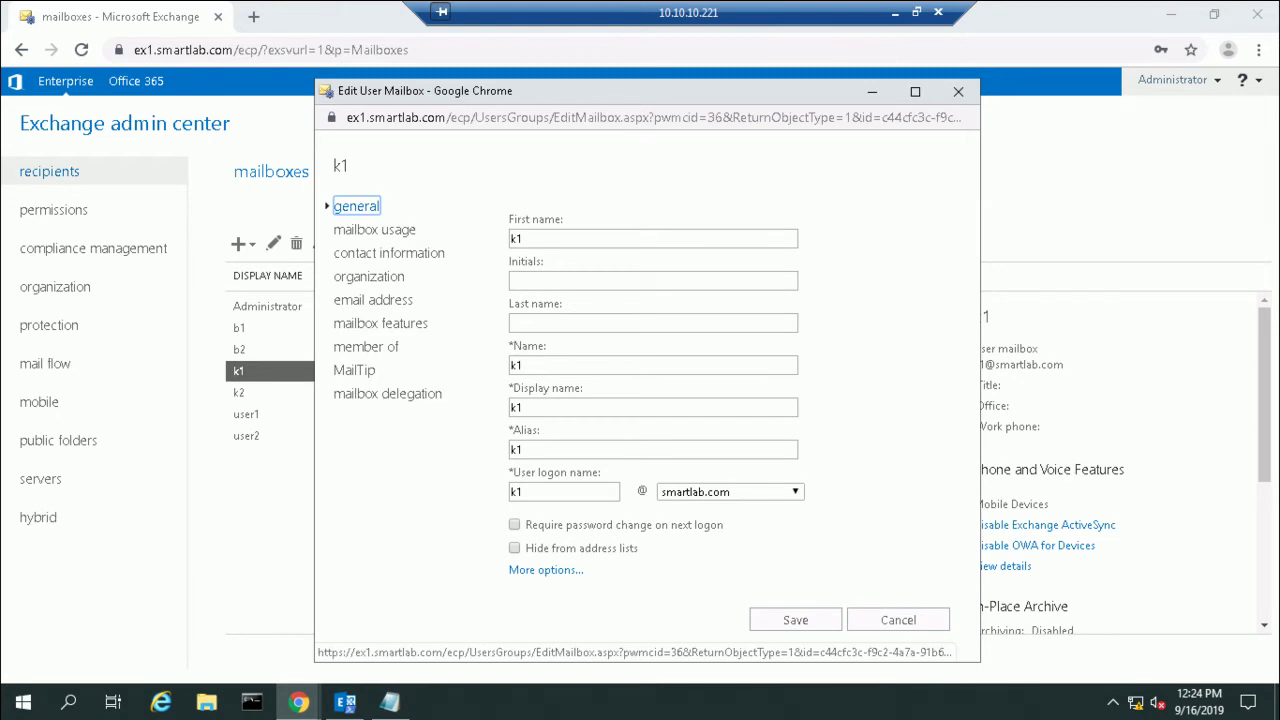
{"action": "left_click", "coordinate": [546, 570]}
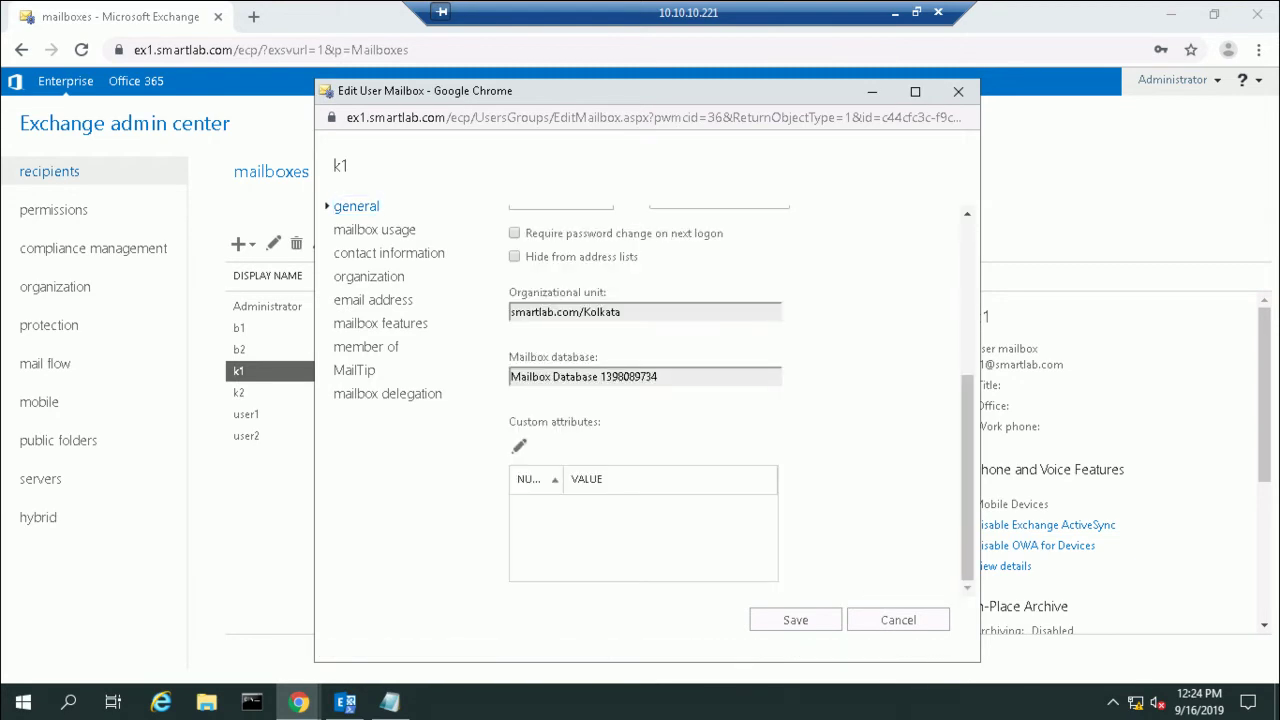
{"action": "left_click", "coordinate": [519, 446]}
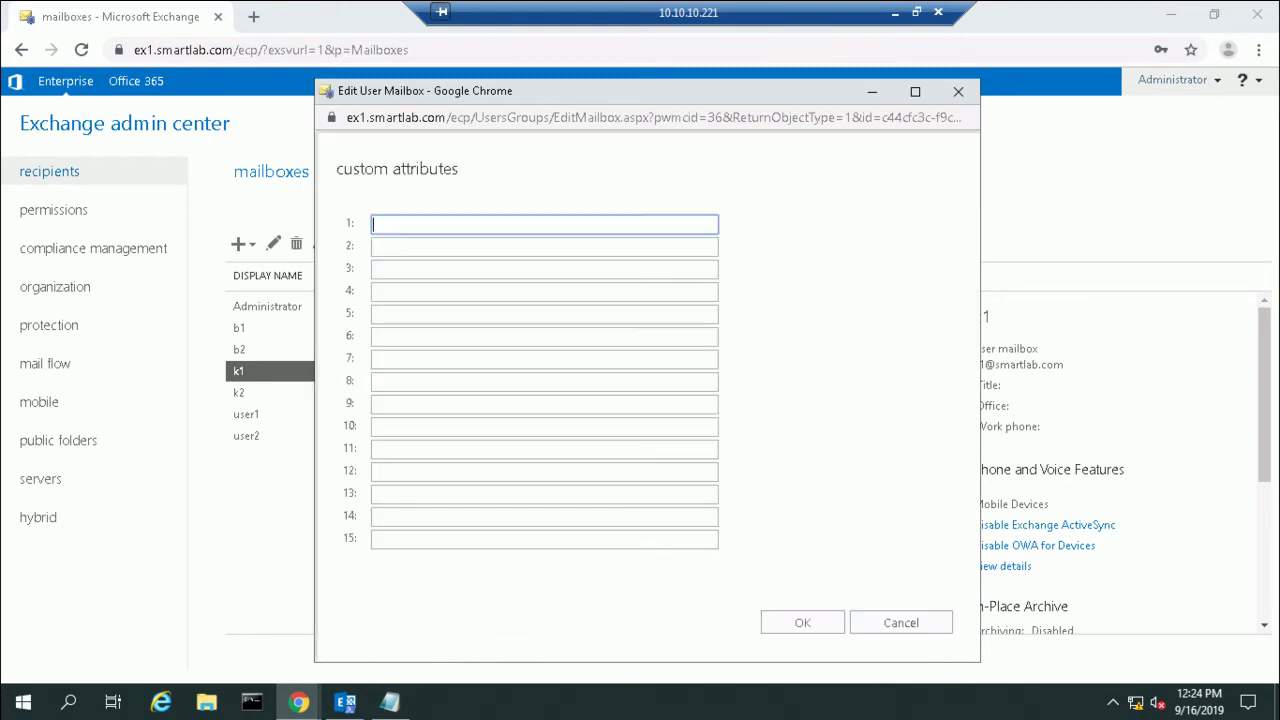
{"action": "left_click_drag", "start_coordinate": [600, 90], "coordinate": [781, 92]}
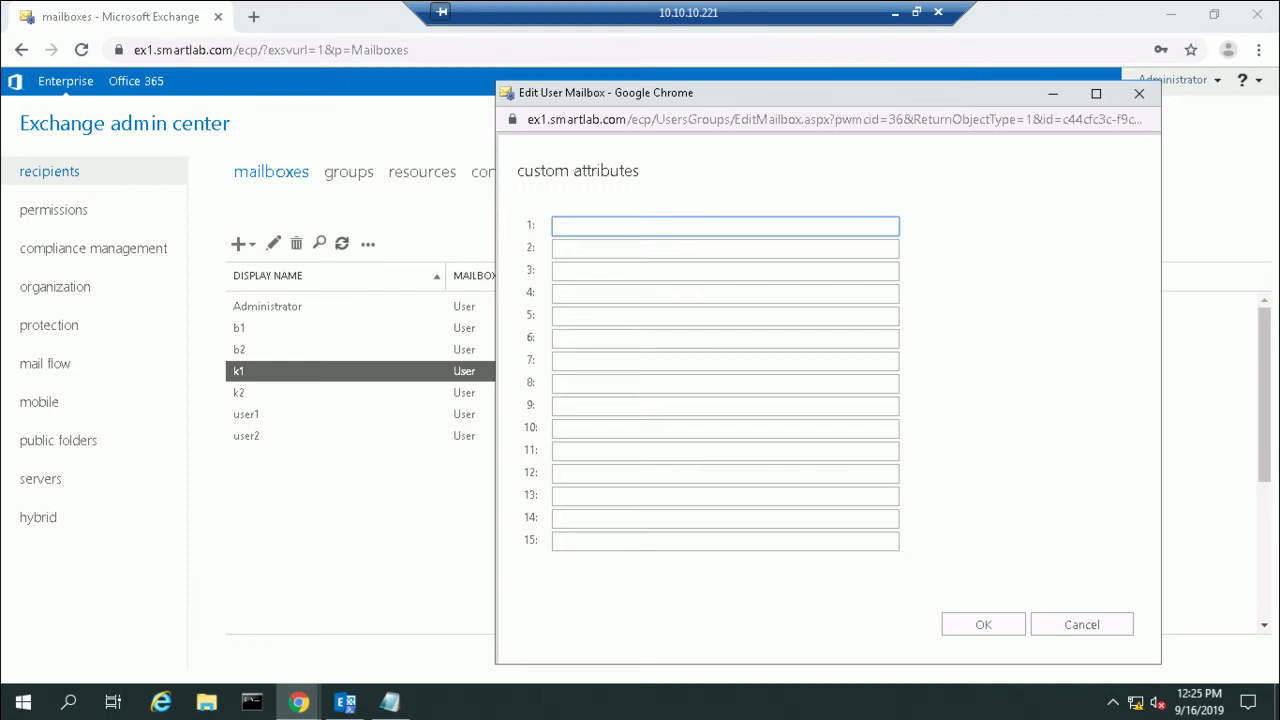
{"action": "type", "text": "Sales"}
{"action": "key", "text": "Return"}
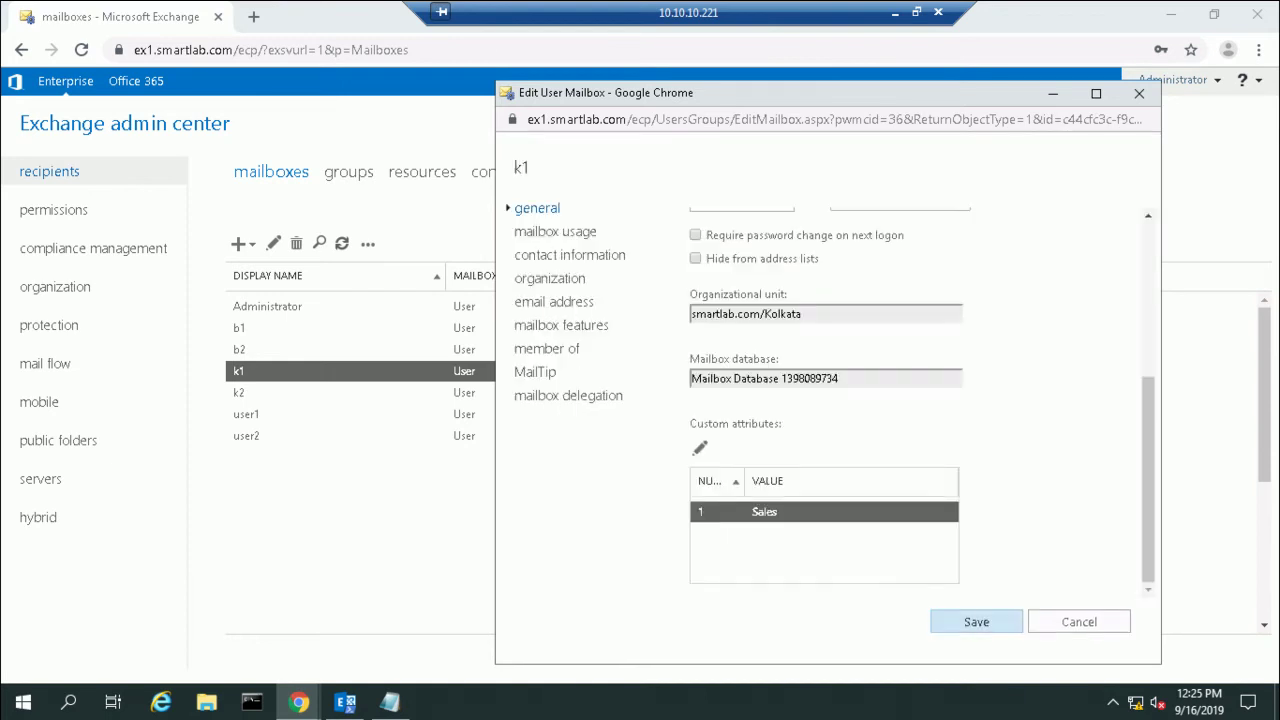
{"action": "key", "text": "Return"}
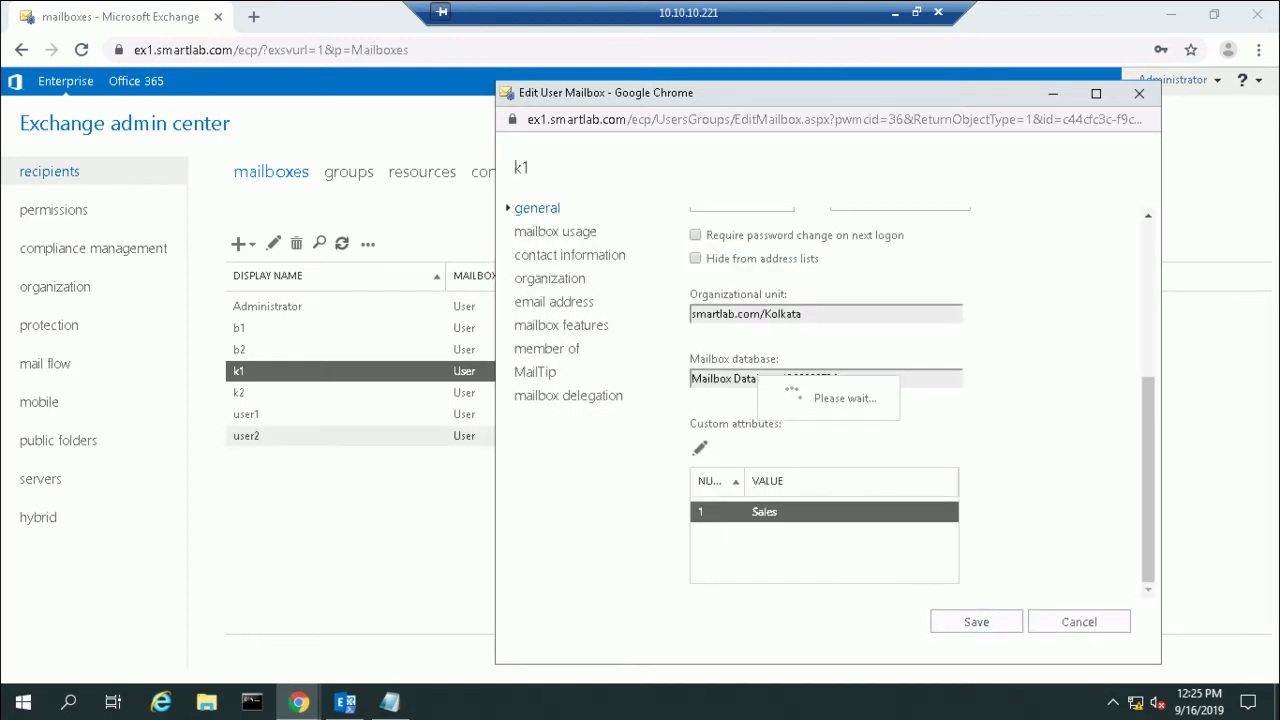
{"action": "left_click", "coordinate": [239, 392]}
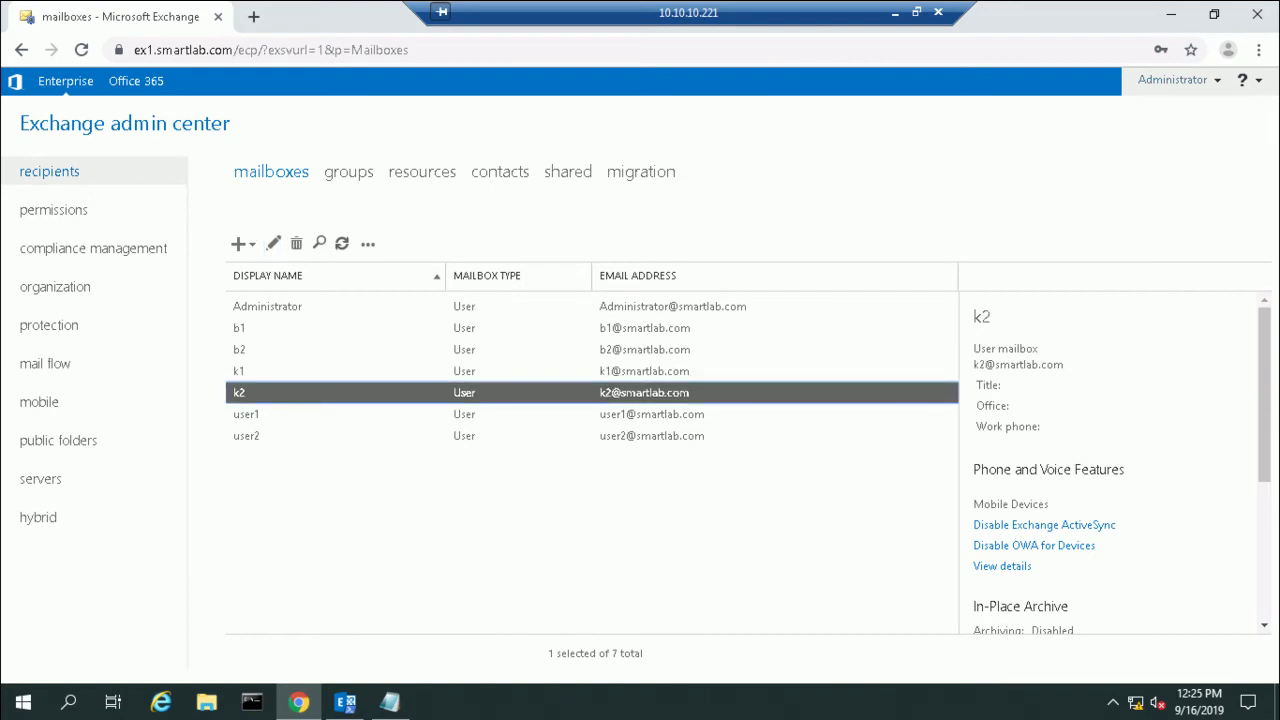
Step: Set mailbox k2's custom attribute 1 to Admin and save
{"action": "left_click", "coordinate": [273, 243]}
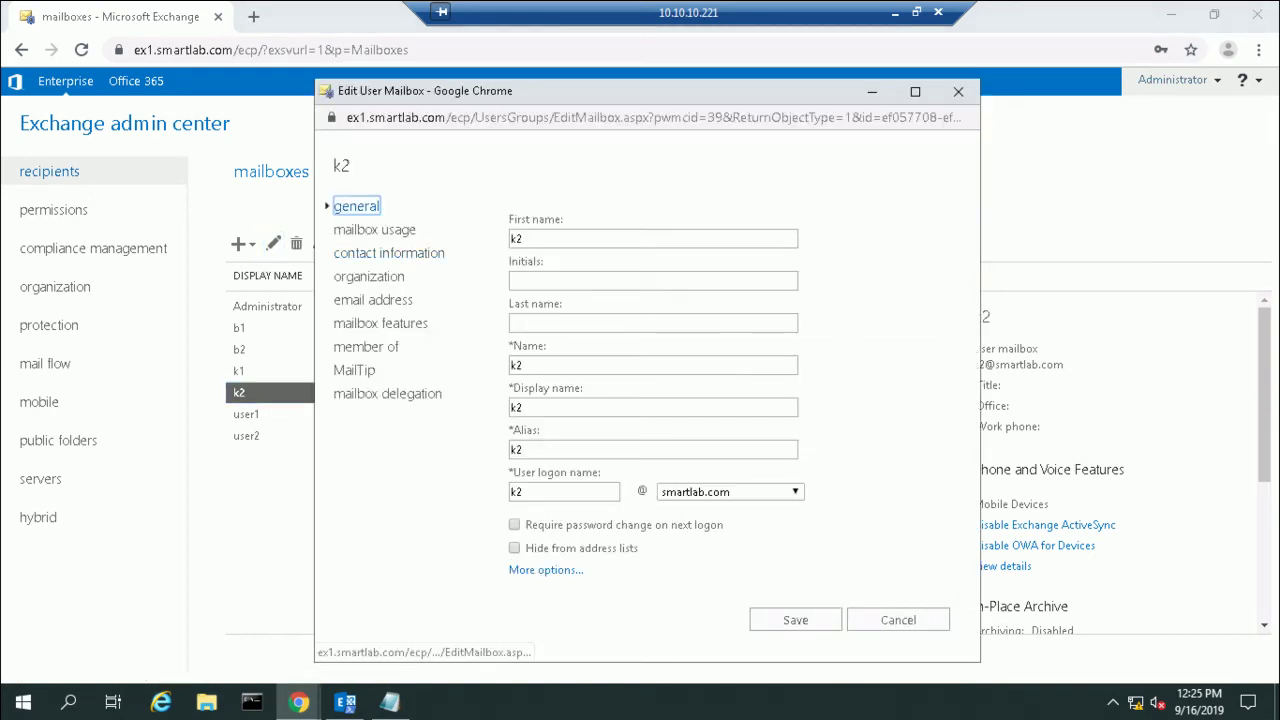
{"action": "scroll", "coordinate": [640, 400], "scroll_direction": "down", "scroll_amount": 3}
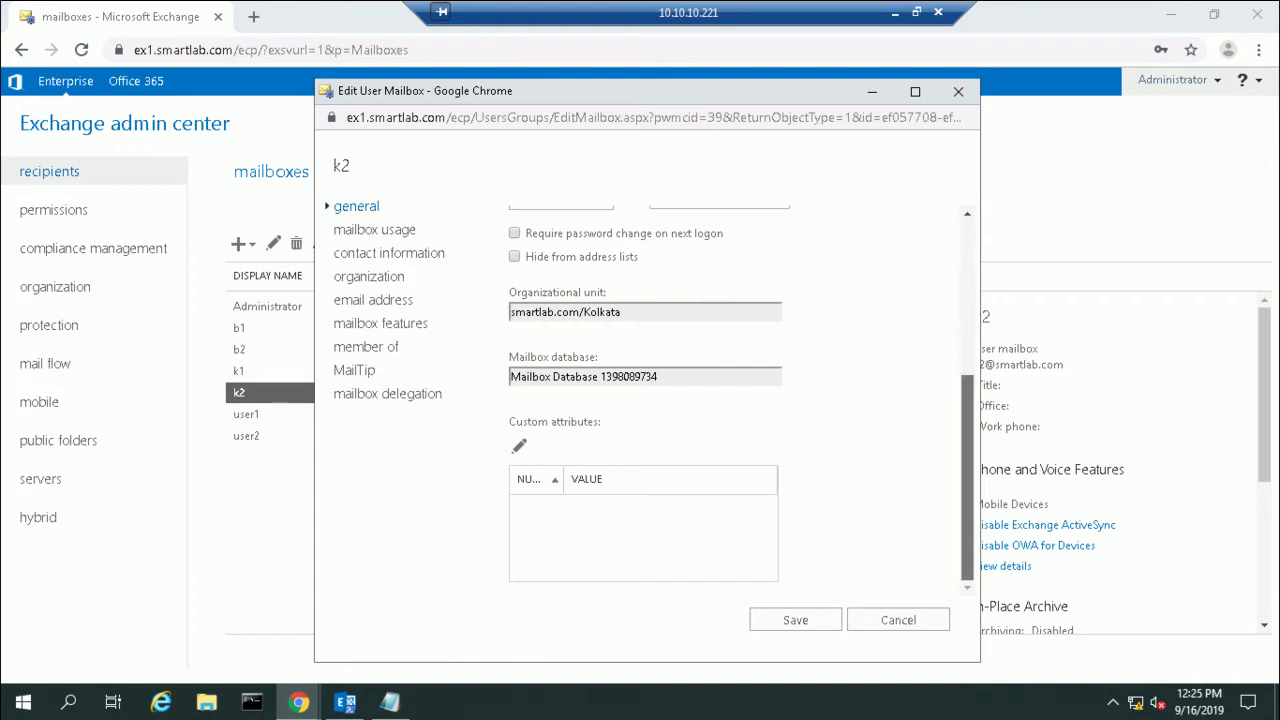
{"action": "left_click", "coordinate": [519, 446]}
{"action": "type", "text": "Admin"}
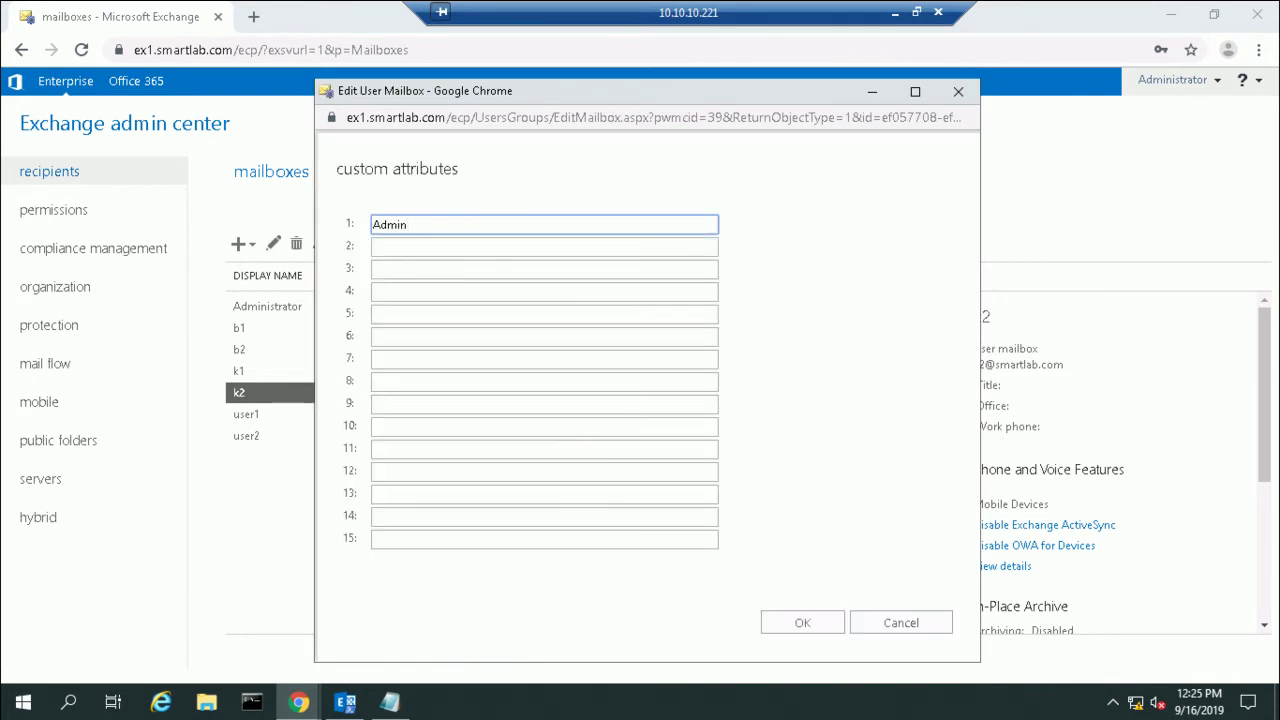
{"action": "left_click", "coordinate": [802, 622]}
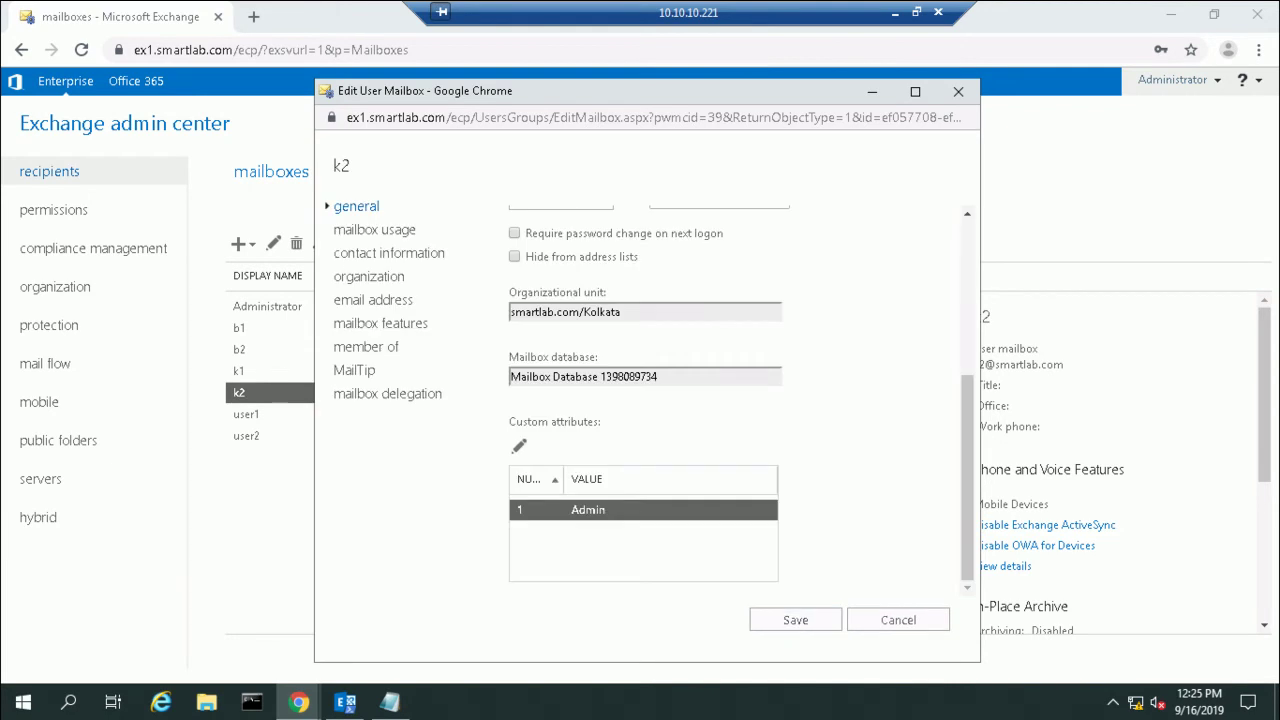
{"action": "key", "text": "Up"}
{"action": "key", "text": "Up"}
{"action": "key", "text": "Up"}
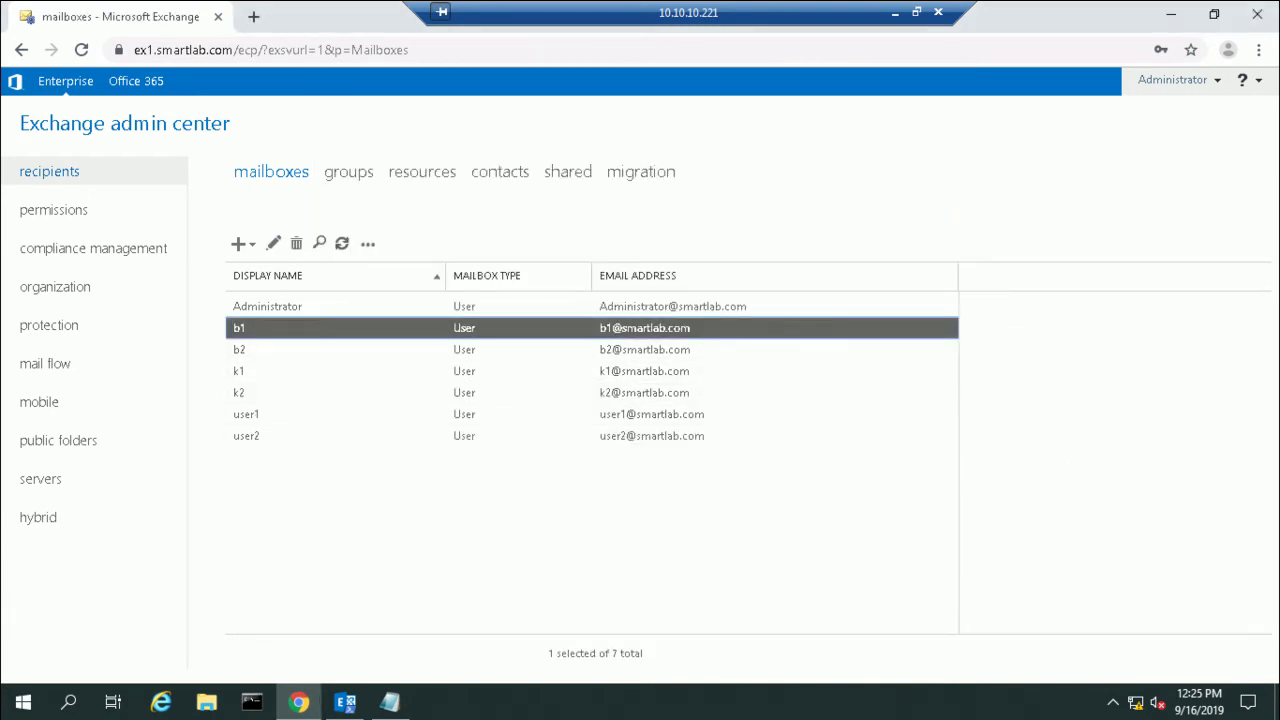
Step: Set mailbox b1's custom attribute 1 to Sales and save
{"action": "left_click", "coordinate": [273, 243]}
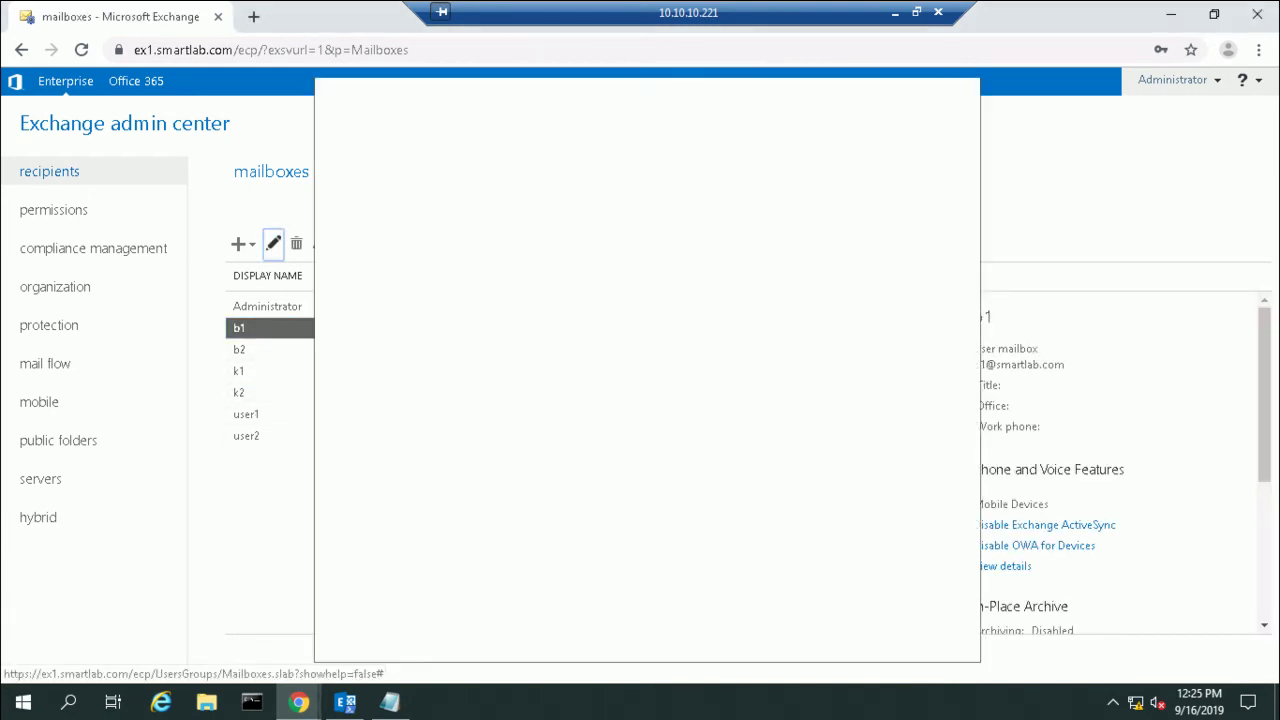
{"action": "scroll", "coordinate": [645, 400], "scroll_direction": "down", "scroll_amount": 3}
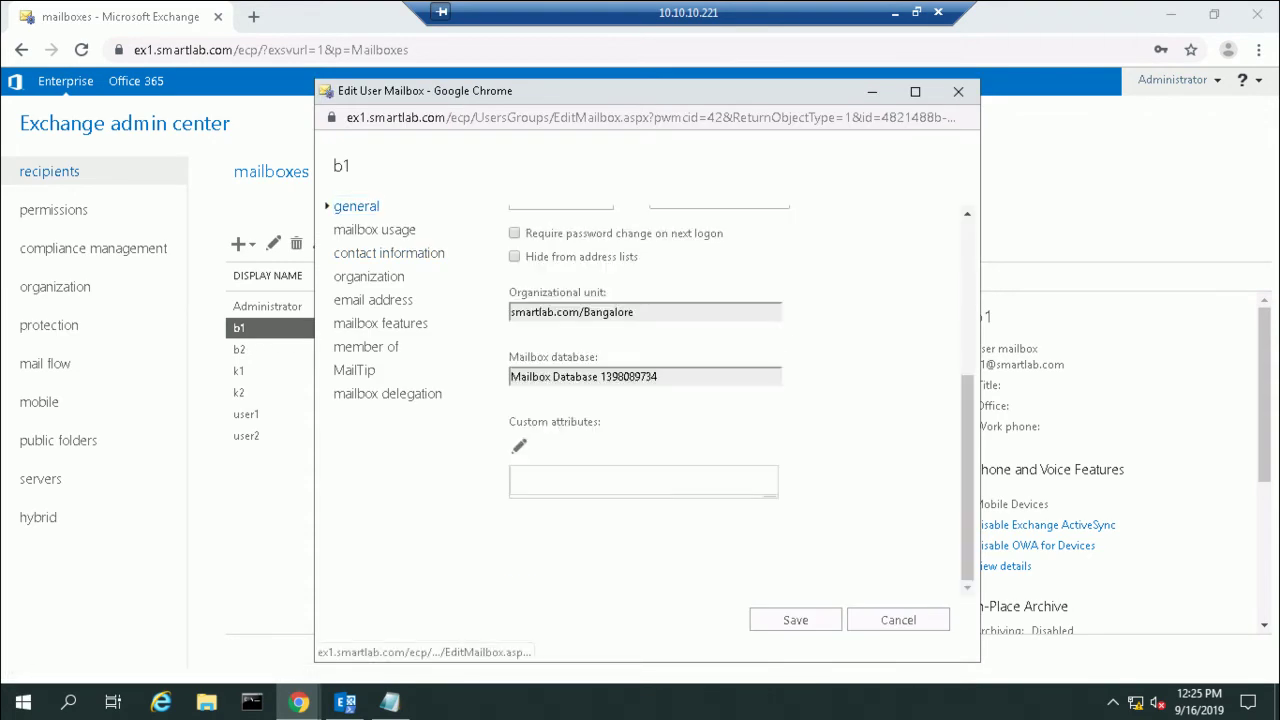
{"action": "left_click", "coordinate": [519, 446]}
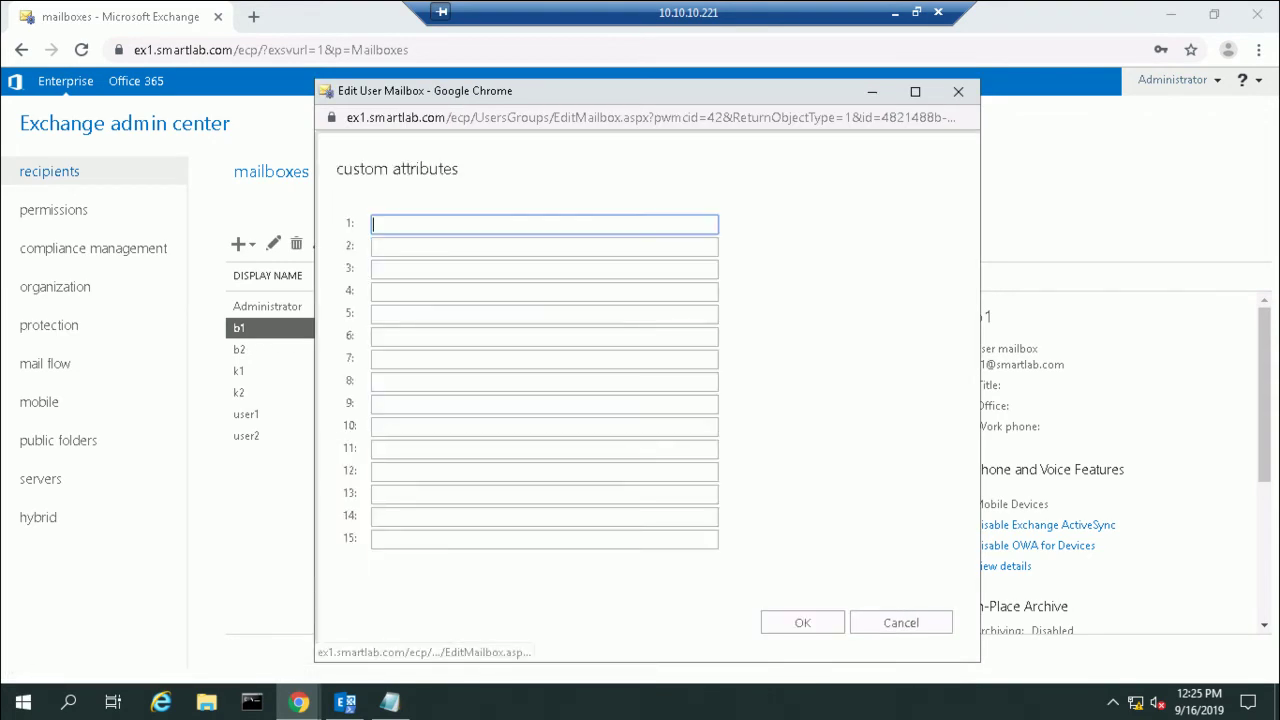
{"action": "type", "text": "Sales"}
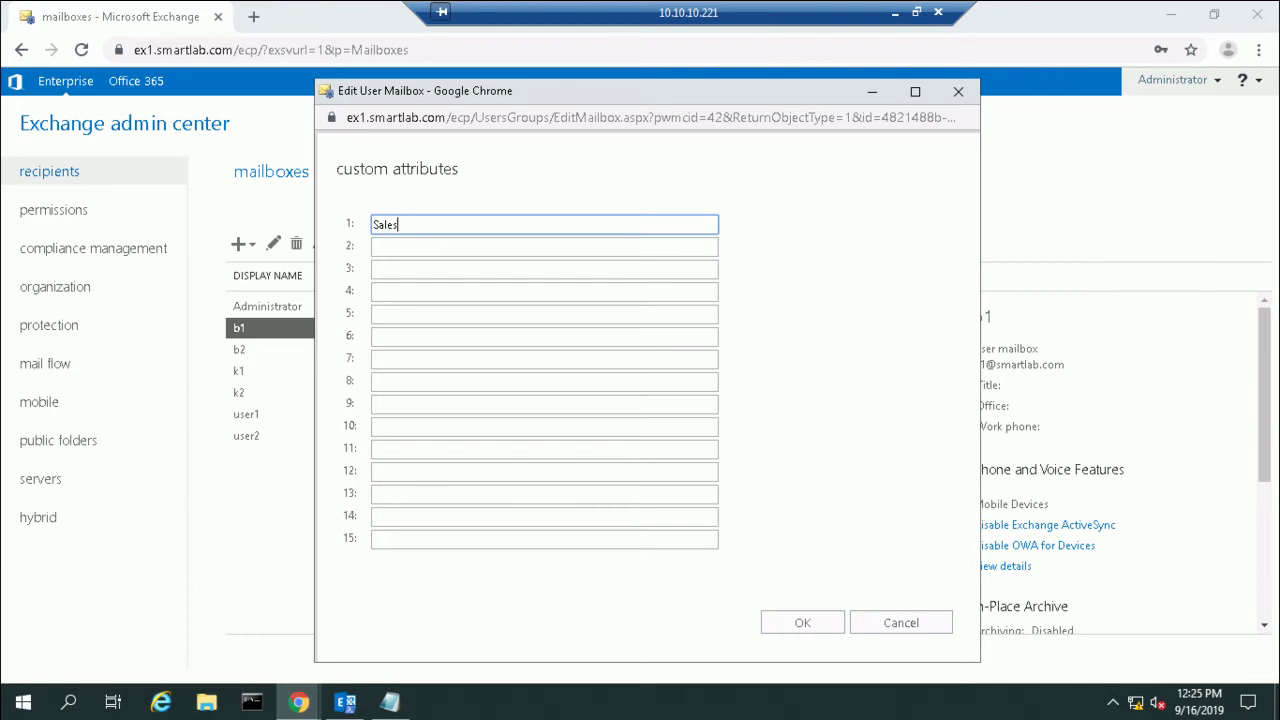
{"action": "key", "text": "Return"}
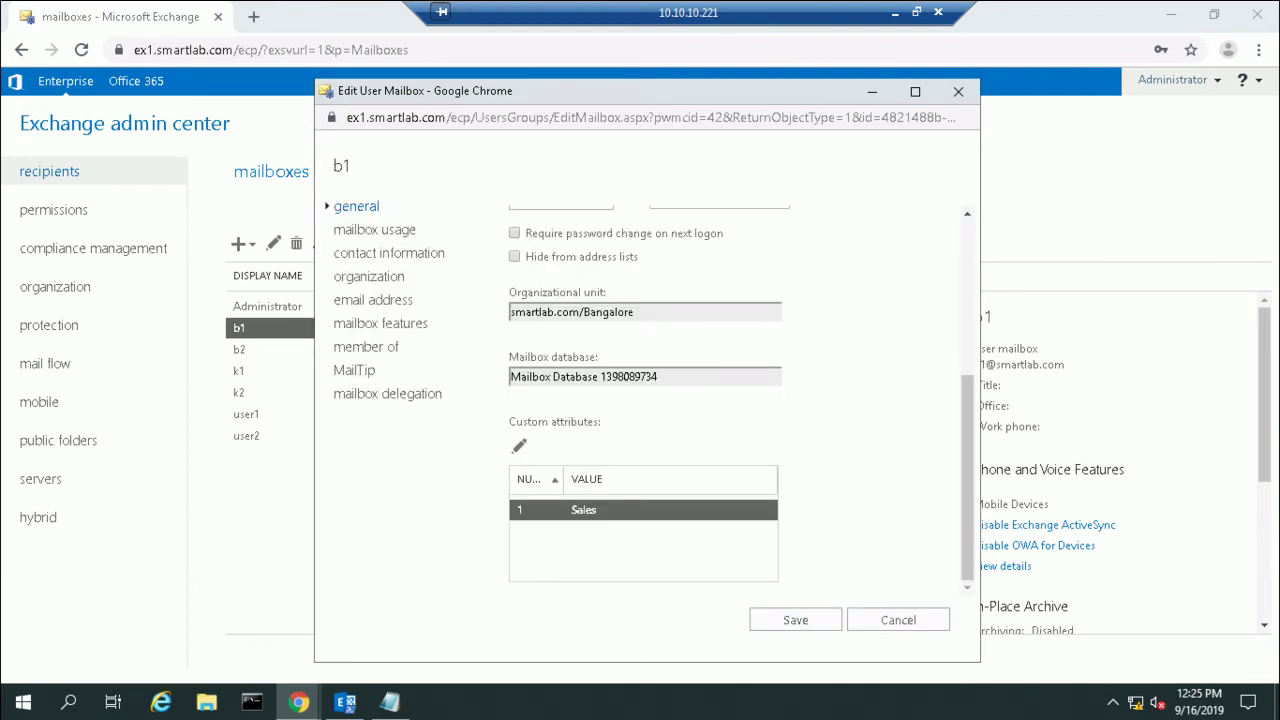
{"action": "left_click", "coordinate": [795, 620]}
{"action": "left_click", "coordinate": [400, 349]}
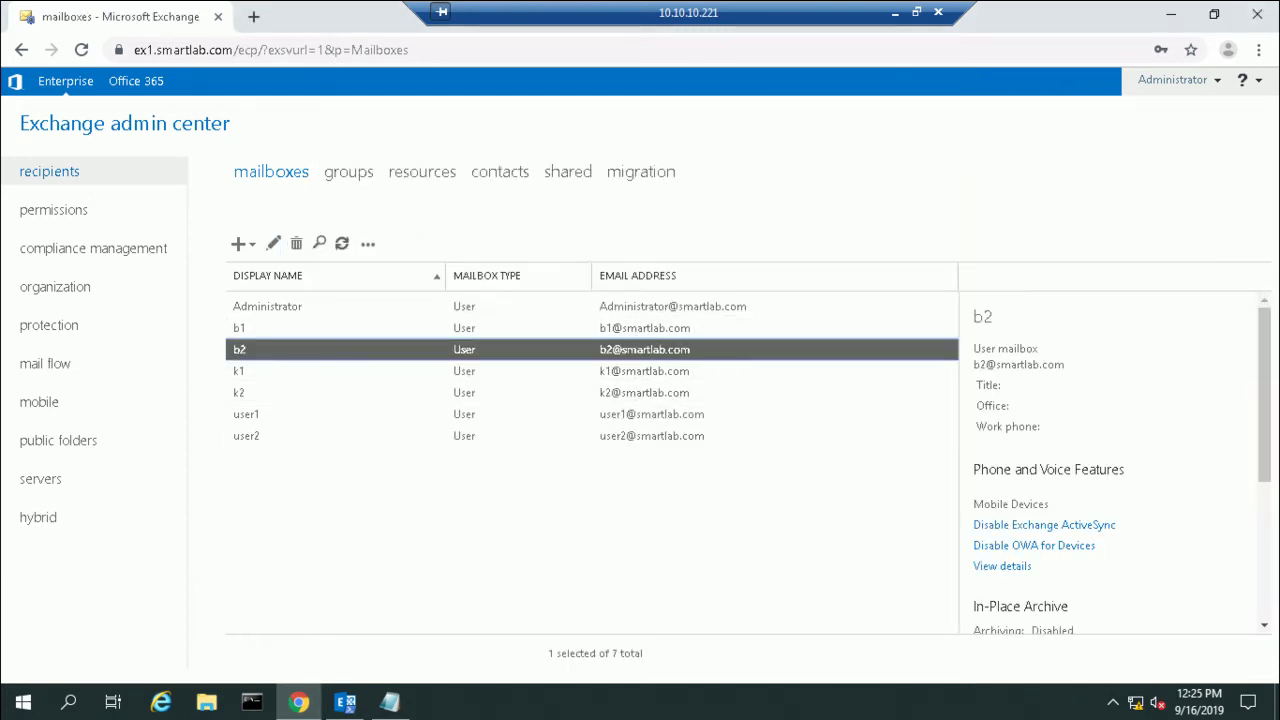
Step: Set mailbox b2's custom attribute 1 to Admin and save
{"action": "left_click", "coordinate": [273, 243]}
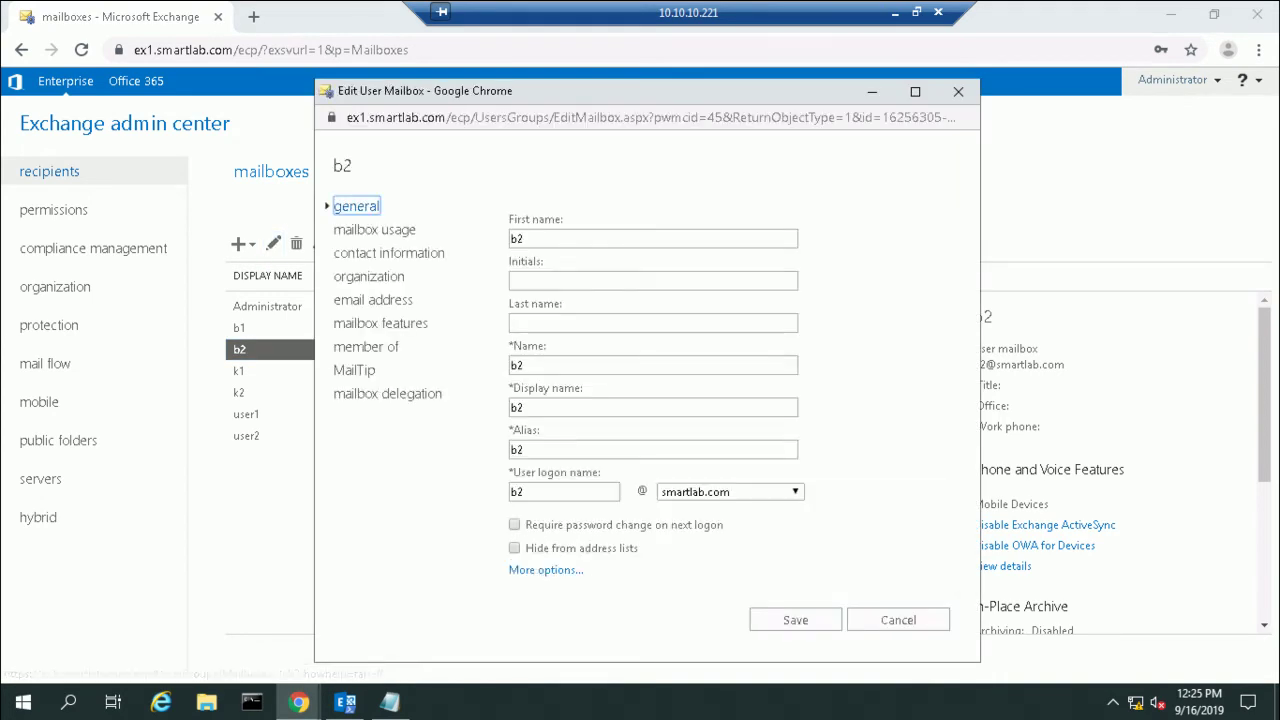
{"action": "scroll", "coordinate": [650, 400], "scroll_direction": "down", "scroll_amount": 3}
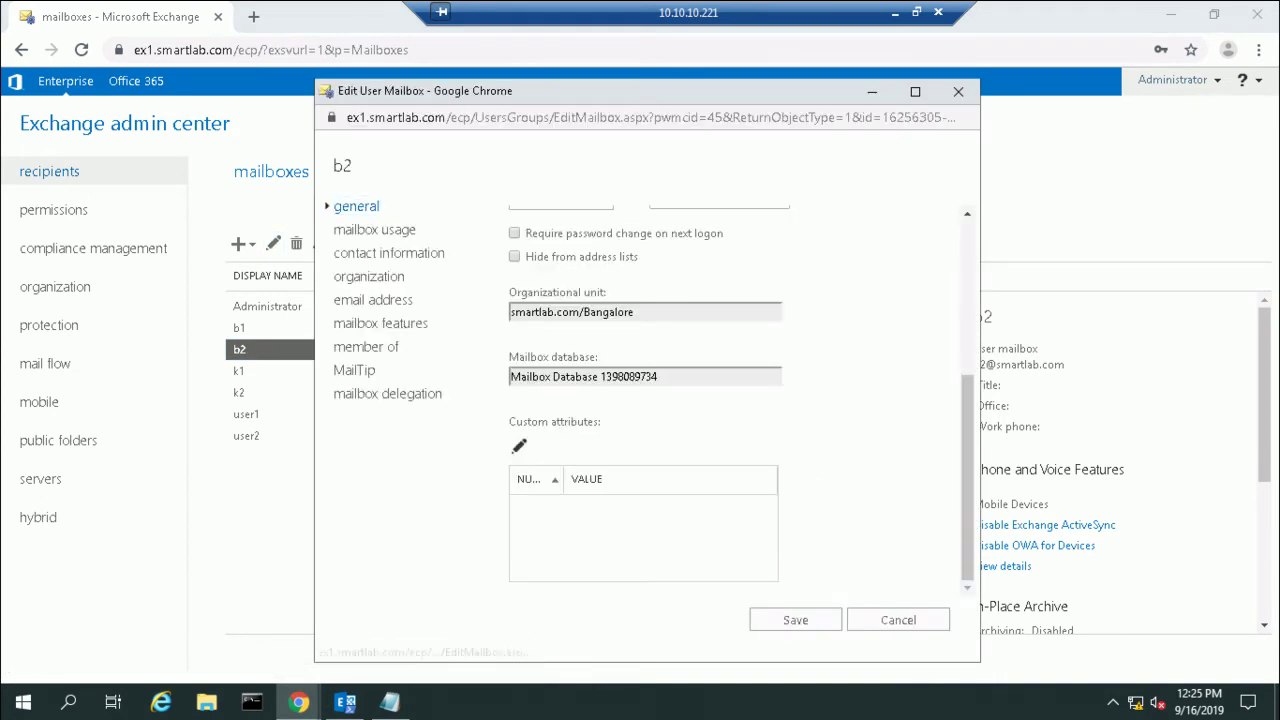
{"action": "left_click", "coordinate": [519, 446]}
{"action": "type", "text": "Admin"}
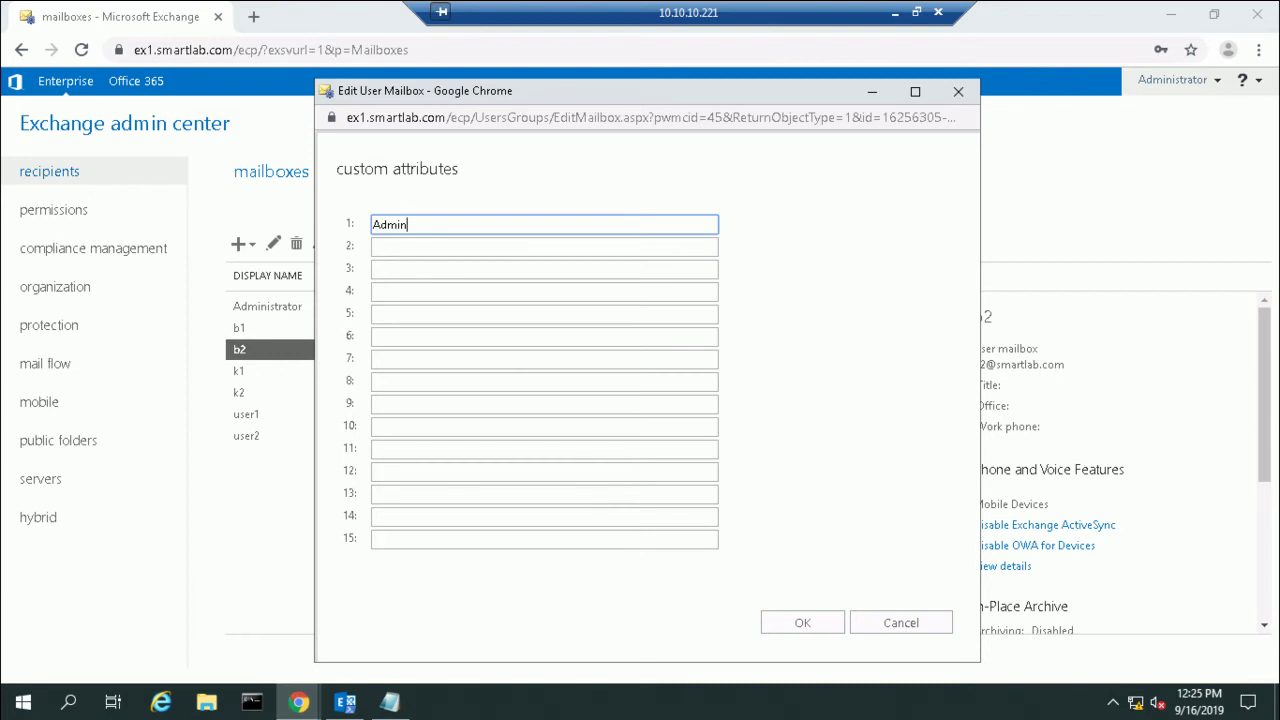
{"action": "left_click", "coordinate": [802, 622]}
{"action": "left_click", "coordinate": [800, 621]}
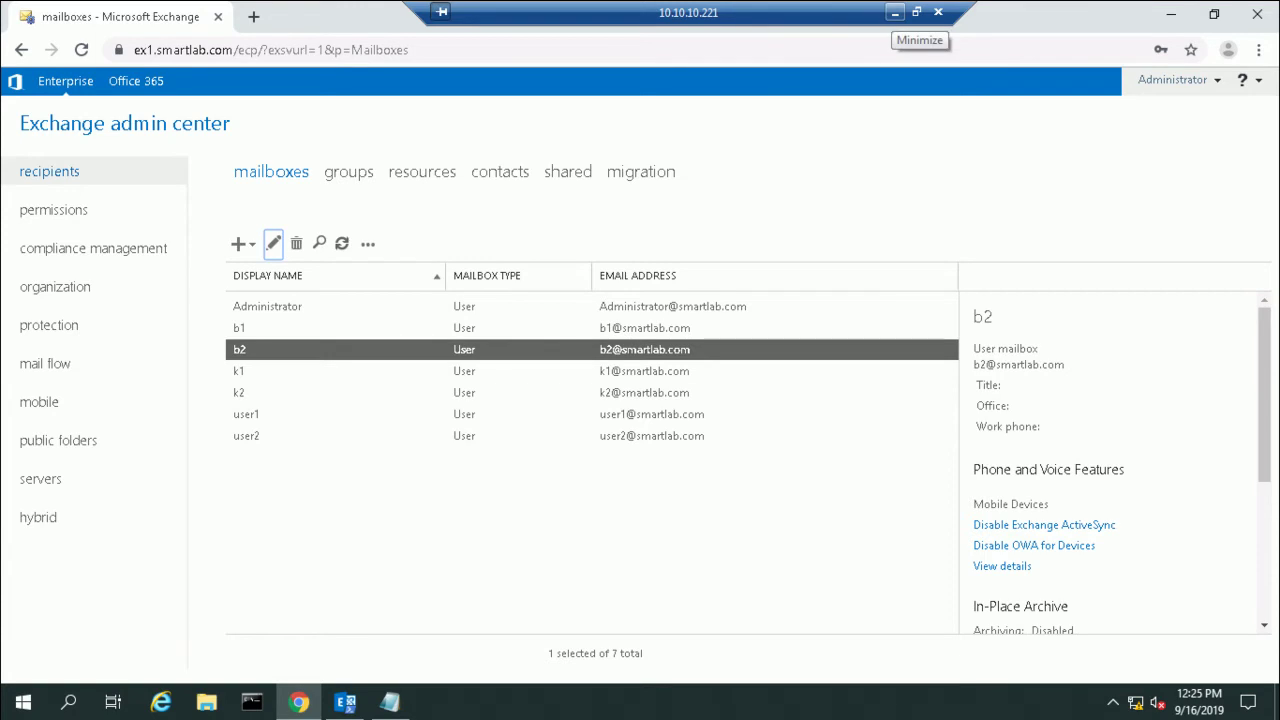
Step: Minimize the remote session and bring up the 3.txt notes in Notepad
{"action": "left_click", "coordinate": [895, 12]}
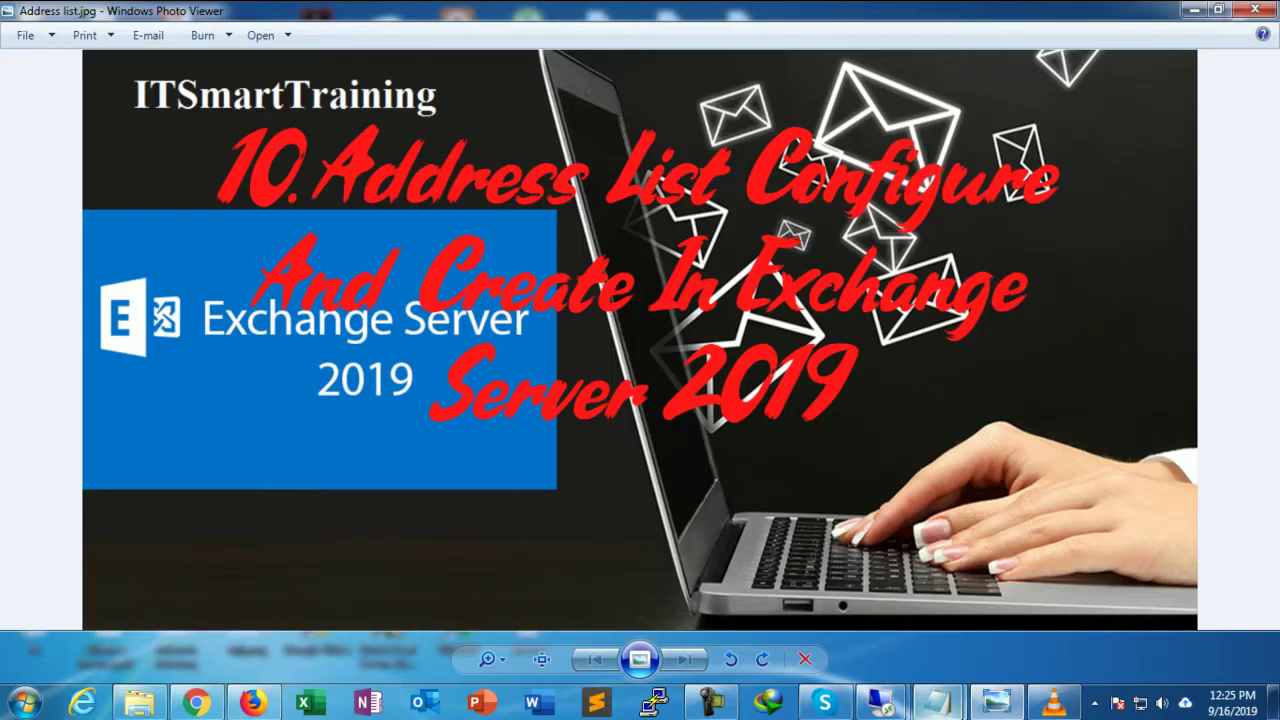
{"action": "mouse_move", "coordinate": [938, 703]}
{"action": "left_click", "coordinate": [835, 605]}
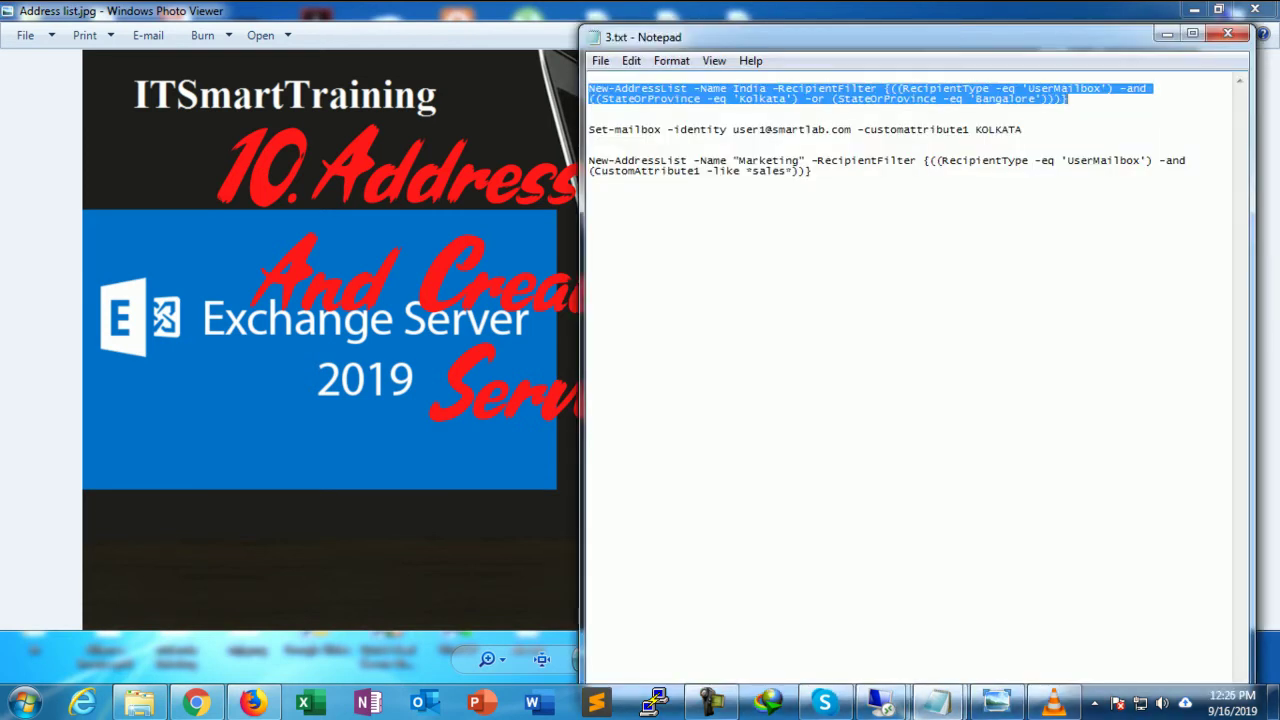
Step: Minimize 3.txt, check the remote session, then reopen 3.txt
{"action": "key", "text": "Right"}
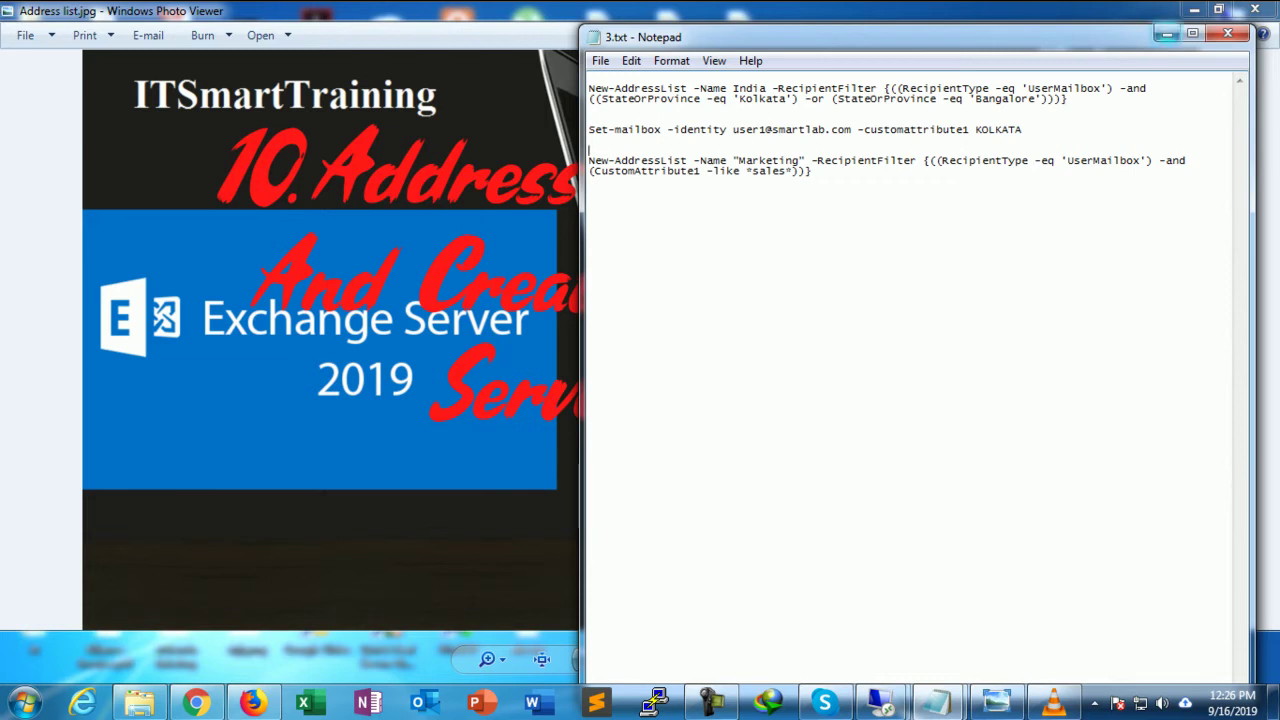
{"action": "left_click", "coordinate": [1167, 33]}
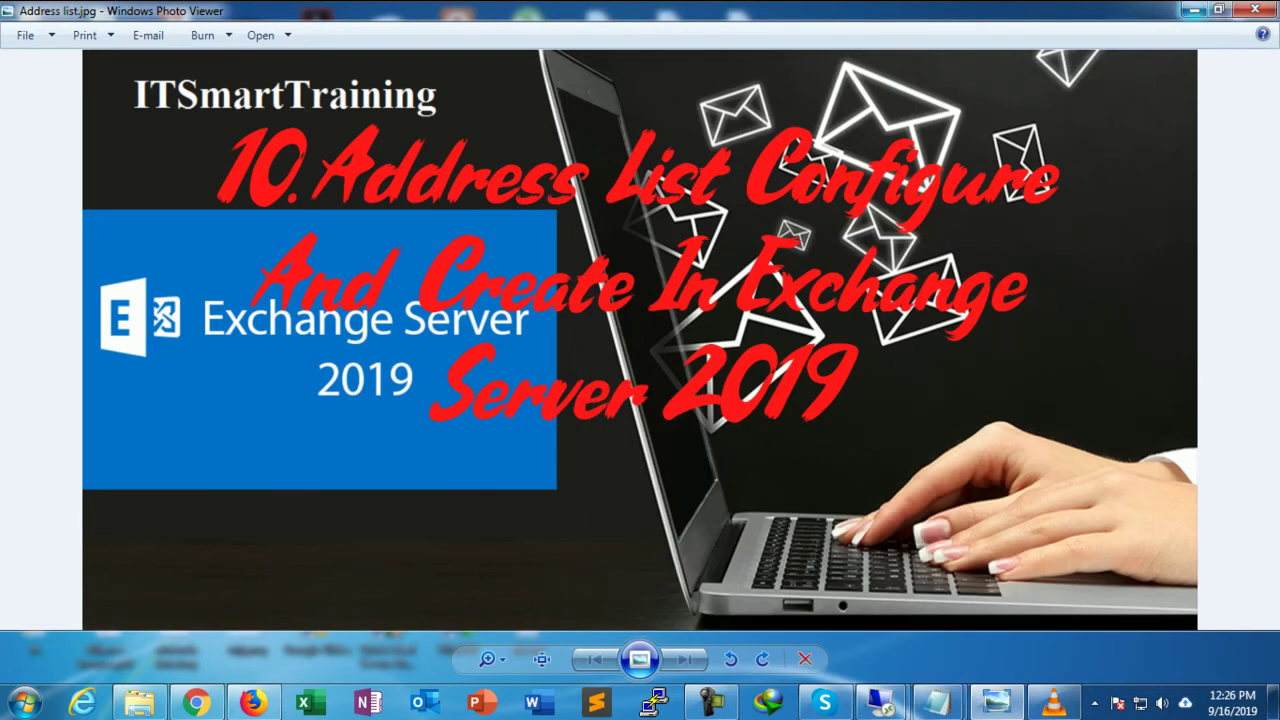
{"action": "left_click", "coordinate": [1192, 11]}
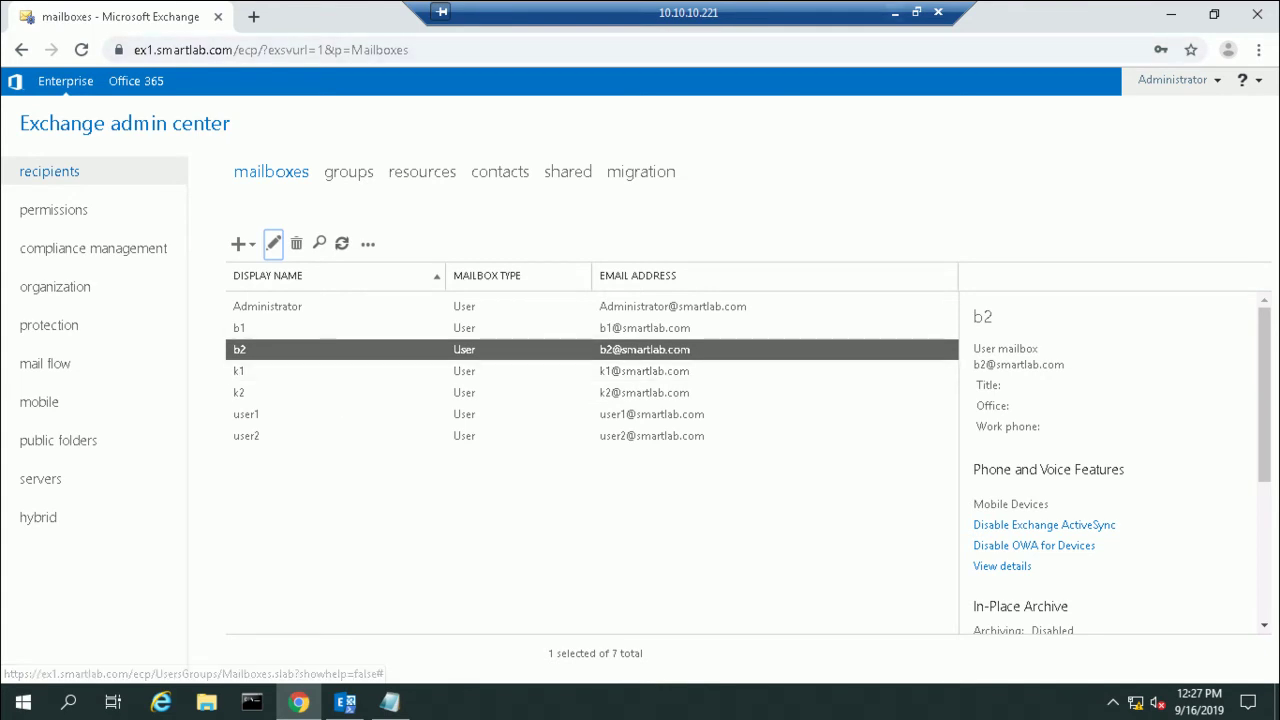
{"action": "left_click", "coordinate": [895, 12]}
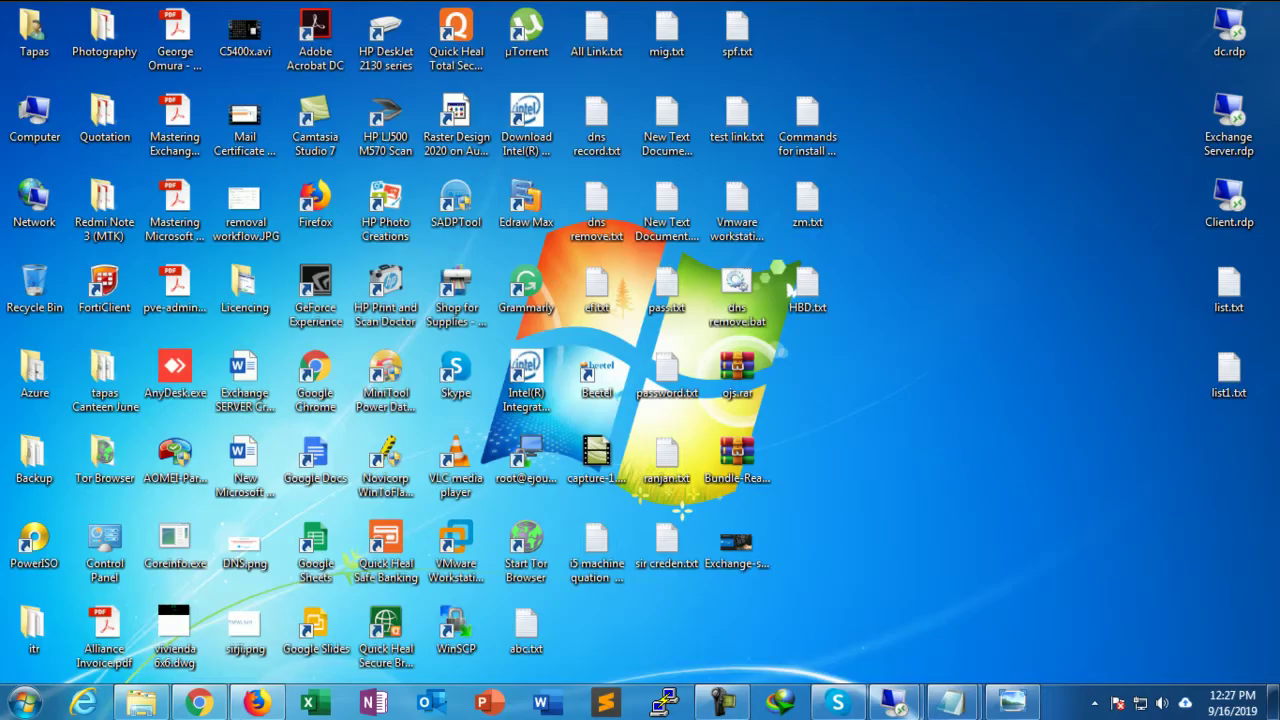
{"action": "mouse_move", "coordinate": [952, 702]}
{"action": "left_click", "coordinate": [1055, 612]}
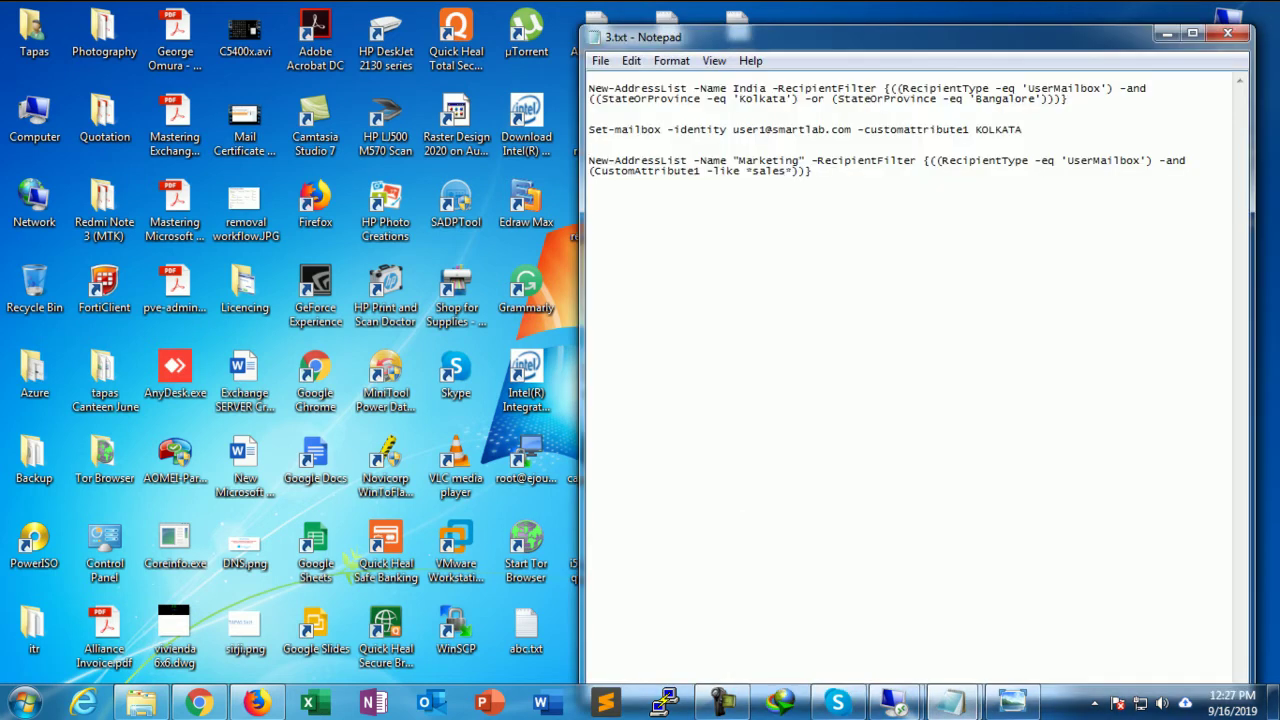
Step: Copy the Set-mailbox customattribute1 KOLKATA line from 3.txt and minimize Notepad
{"action": "left_click_drag", "start_coordinate": [588, 129], "coordinate": [1028, 130]}
{"action": "right_click", "coordinate": [998, 133]}
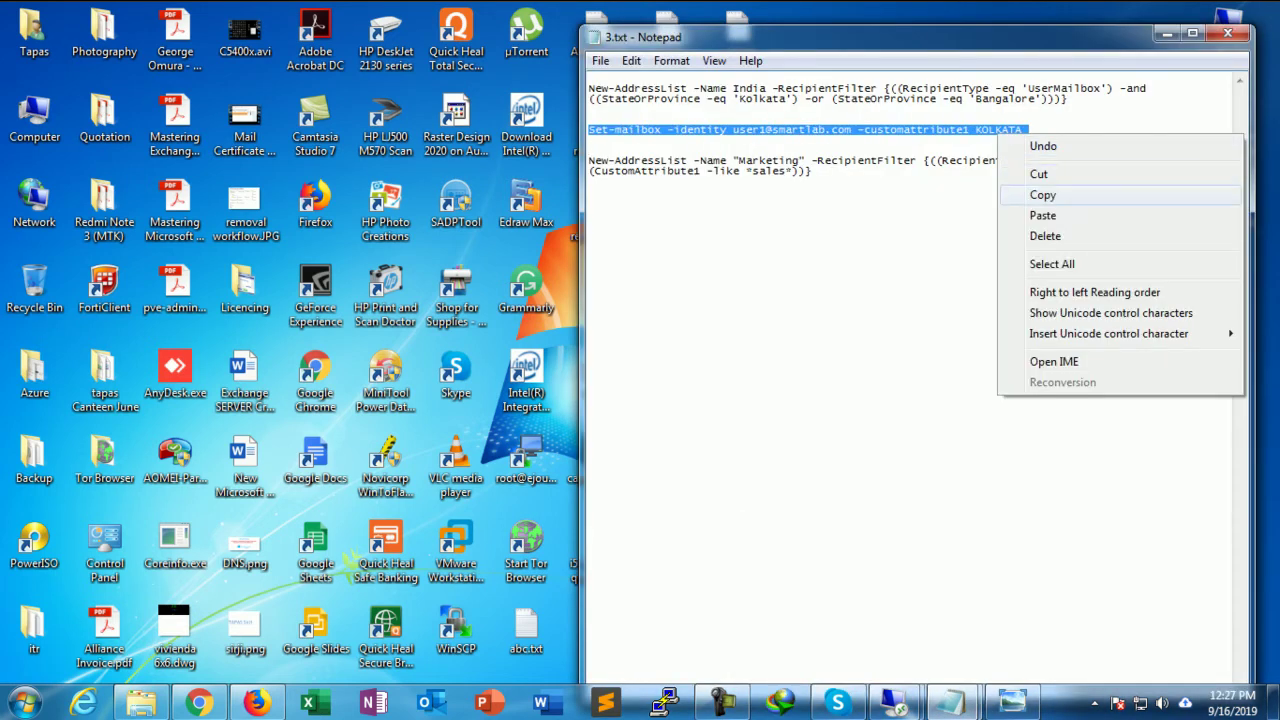
{"action": "left_click", "coordinate": [1043, 195]}
{"action": "left_click", "coordinate": [1166, 34]}
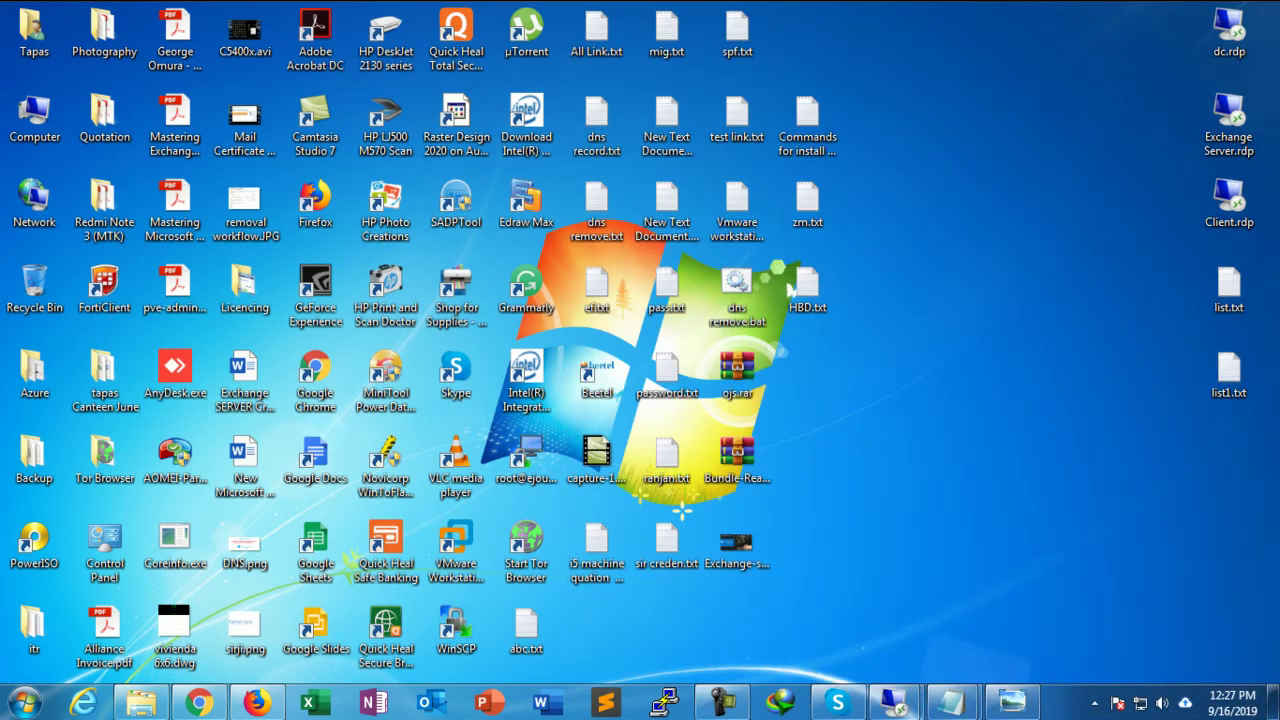
{"action": "mouse_move", "coordinate": [893, 703]}
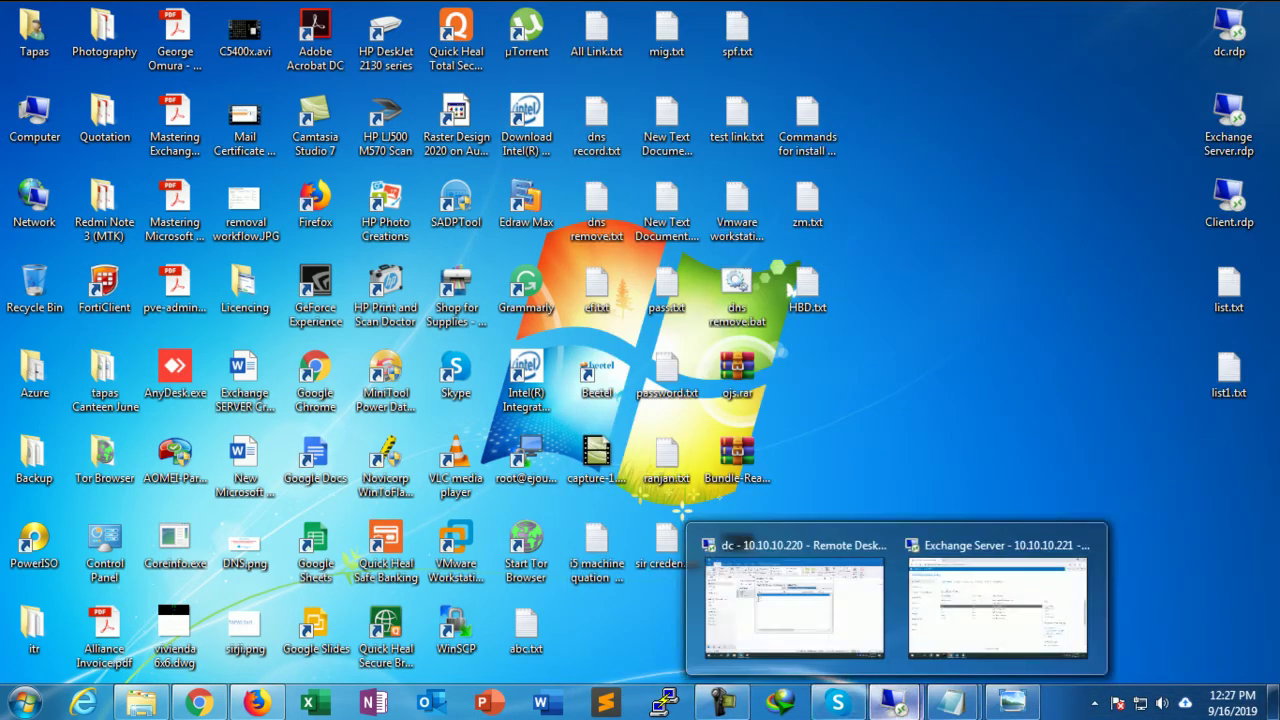
{"action": "left_click", "coordinate": [997, 608]}
Step: Paste the Set-mailbox command and run it with custom attribute 1 set to Sales for user1
{"action": "left_click", "coordinate": [345, 703]}
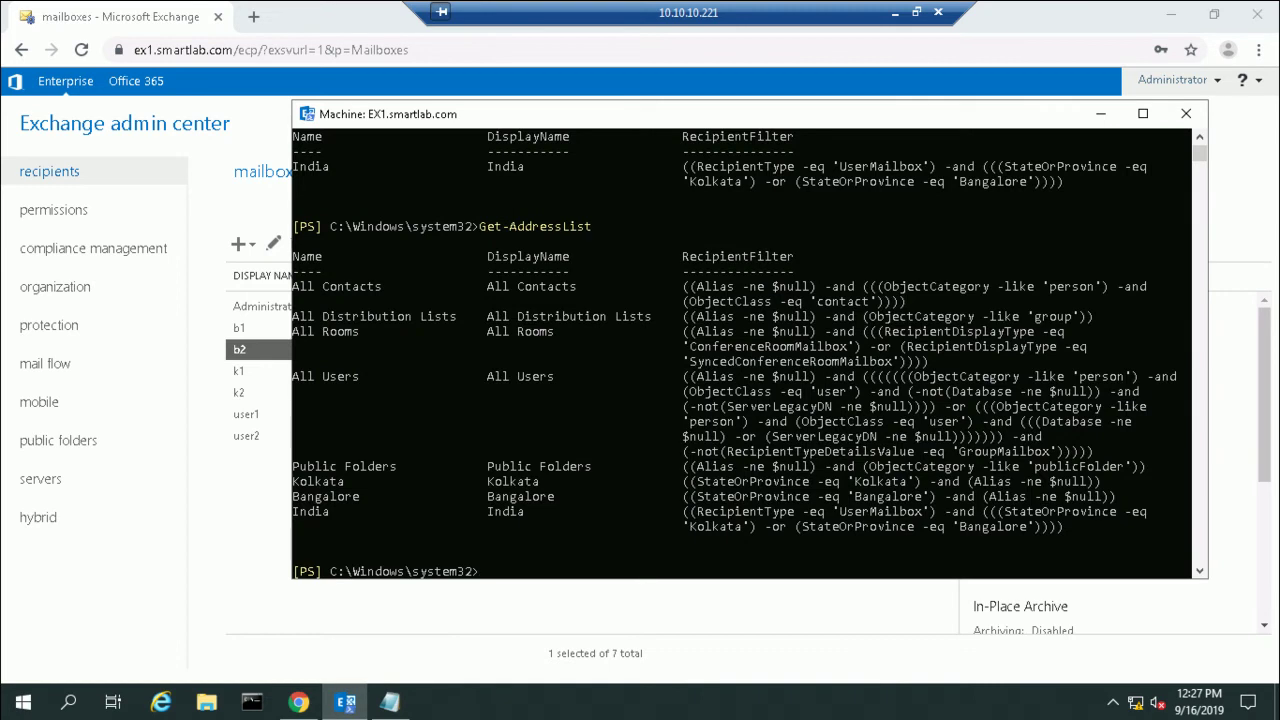
{"action": "key", "text": "ctrl+v"}
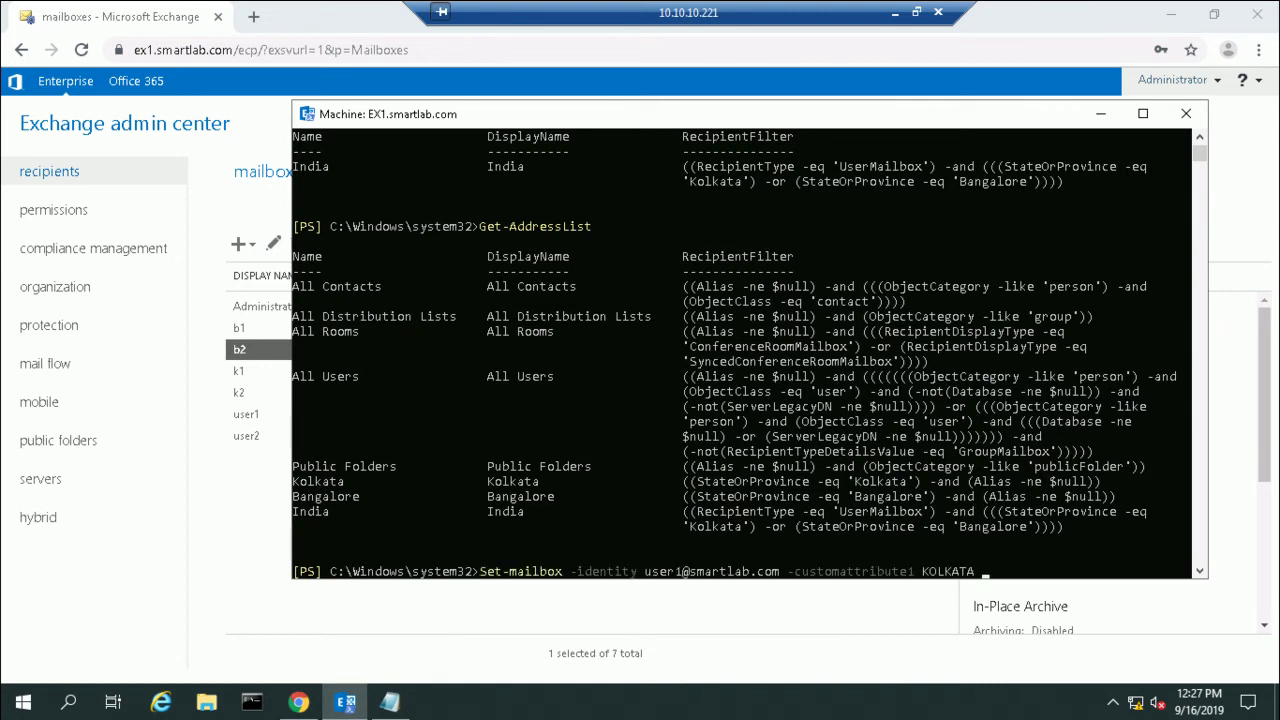
{"action": "key", "text": "BackSpace"}
{"action": "key", "text": "BackSpace"}
{"action": "key", "text": "BackSpace"}
{"action": "key", "text": "BackSpace"}
{"action": "key", "text": "BackSpace"}
{"action": "key", "text": "BackSpace"}
{"action": "key", "text": "BackSpace"}
{"action": "key", "text": "BackSpace"}
{"action": "type", "text": "Sales"}
{"action": "key", "text": "Return"}
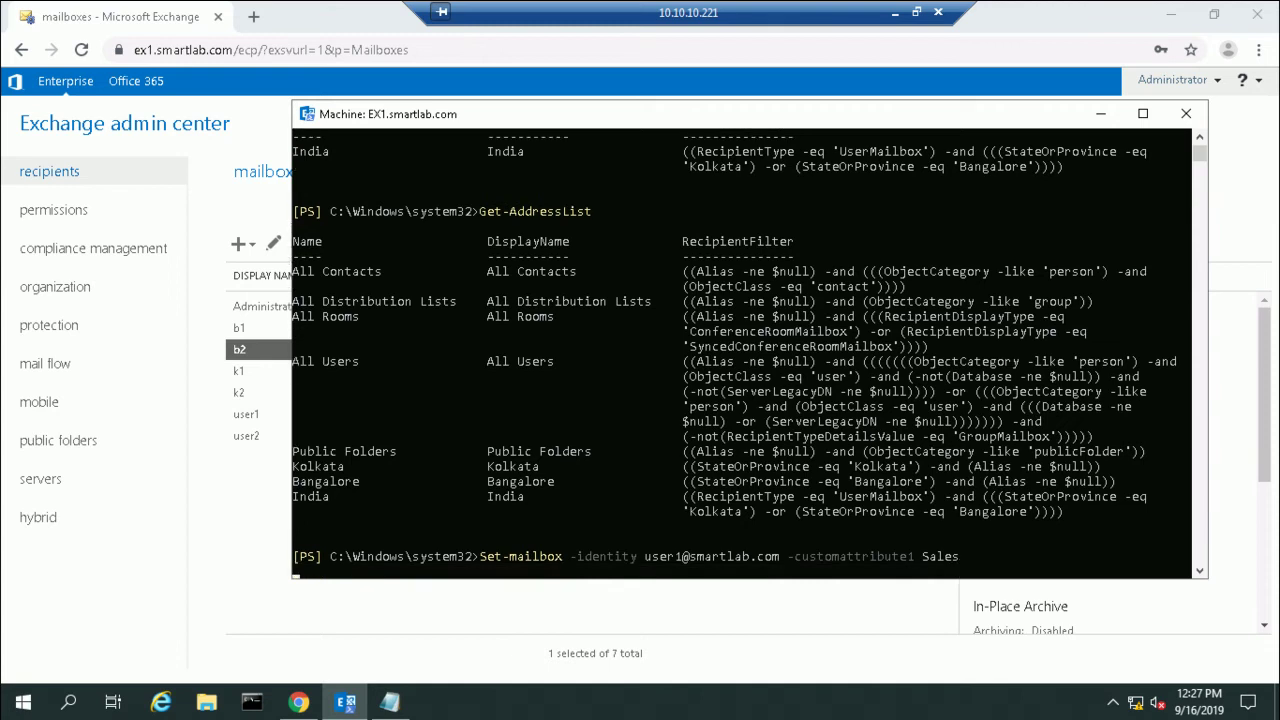
Step: Rerun the command for user2 with custom attribute 1 set to Admin
{"action": "key", "text": "Up"}
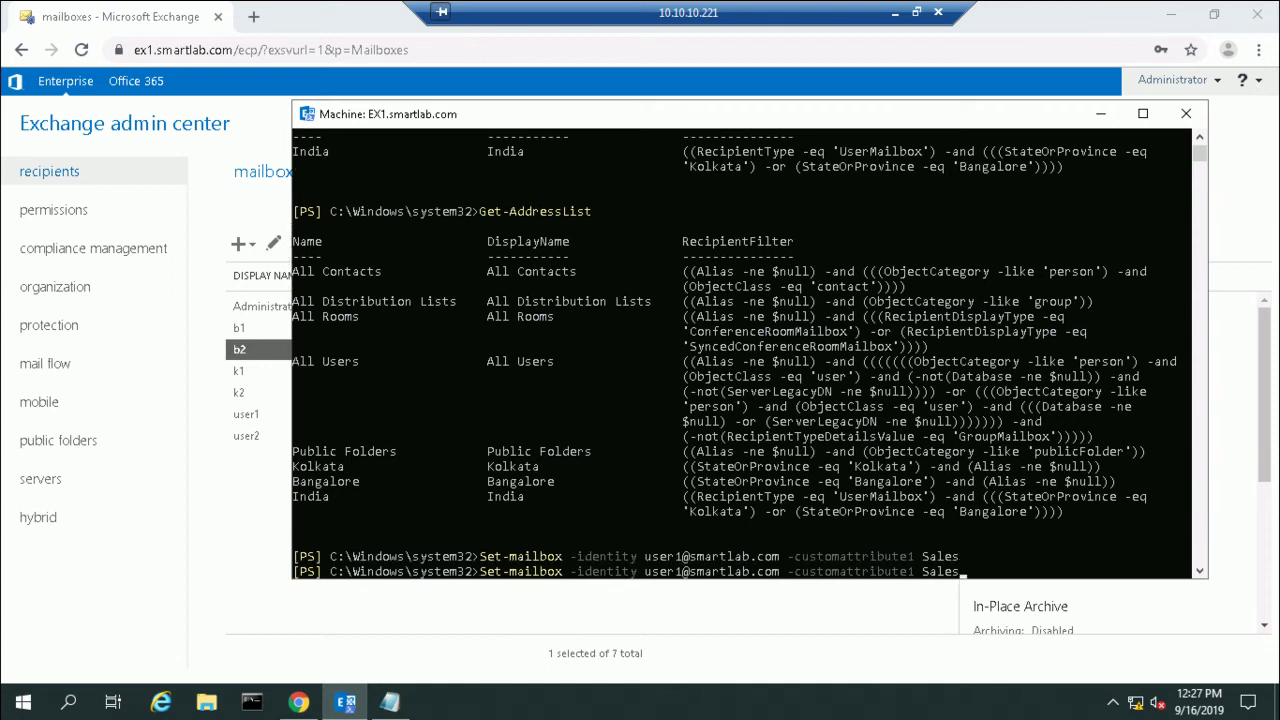
{"action": "key", "text": "Left"}
{"action": "key", "text": "Left"}
{"action": "key", "text": "Left"}
{"action": "key", "text": "Left"}
{"action": "key", "text": "Left"}
{"action": "key", "text": "Left"}
{"action": "key", "text": "Left"}
{"action": "key", "text": "Left"}
{"action": "key", "text": "Left"}
{"action": "key", "text": "Left"}
{"action": "key", "text": "Left"}
{"action": "key", "text": "Left"}
{"action": "key", "text": "Left"}
{"action": "key", "text": "Left"}
{"action": "key", "text": "Left"}
{"action": "key", "text": "Left"}
{"action": "key", "text": "Left"}
{"action": "key", "text": "Left"}
{"action": "key", "text": "Left"}
{"action": "key", "text": "Left"}
{"action": "key", "text": "Left"}
{"action": "key", "text": "Left"}
{"action": "key", "text": "Left"}
{"action": "key", "text": "Left"}
{"action": "key", "text": "Left"}
{"action": "key", "text": "Left"}
{"action": "key", "text": "Left"}
{"action": "key", "text": "Left"}
{"action": "key", "text": "Left"}
{"action": "key", "text": "Left"}
{"action": "key", "text": "Left"}
{"action": "key", "text": "Left"}
{"action": "key", "text": "Left"}
{"action": "key", "text": "Left"}
{"action": "key", "text": "Left"}
{"action": "key", "text": "Left"}
{"action": "key", "text": "Left"}
{"action": "key", "text": "BackSpace"}
{"action": "type", "text": "2"}
{"action": "key", "text": "End"}
{"action": "key", "text": "BackSpace"}
{"action": "key", "text": "BackSpace"}
{"action": "key", "text": "BackSpace"}
{"action": "key", "text": "BackSpace"}
{"action": "key", "text": "BackSpace"}
{"action": "type", "text": "Admin"}
{"action": "key", "text": "Return"}
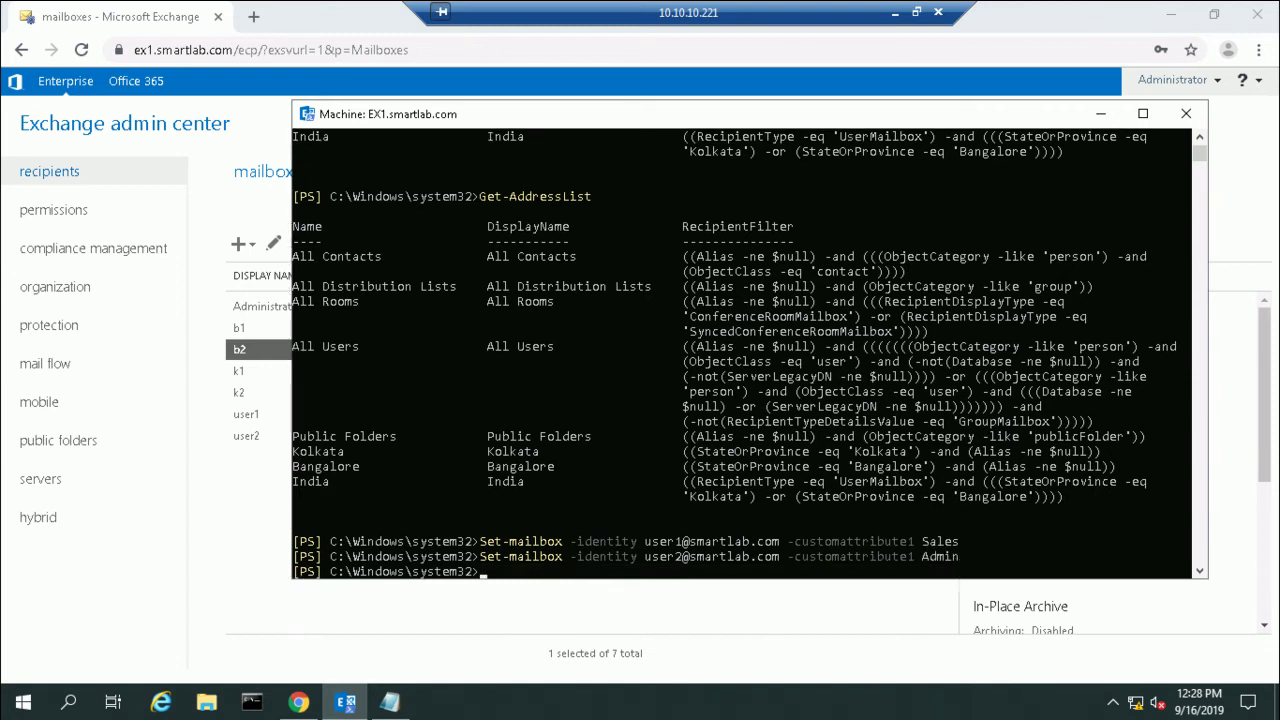
Step: Refresh the mailboxes and confirm user1's custom attribute 1 reads Sales
{"action": "key", "text": "alt+Tab"}
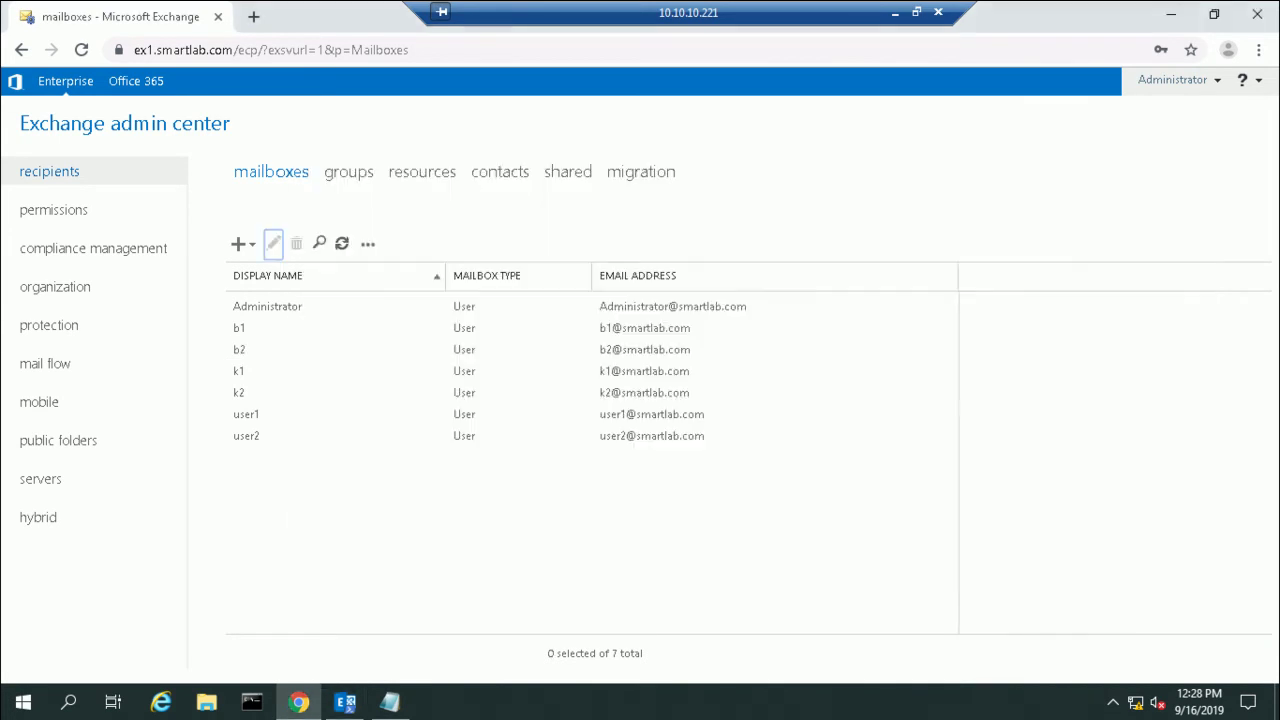
{"action": "left_click", "coordinate": [342, 243]}
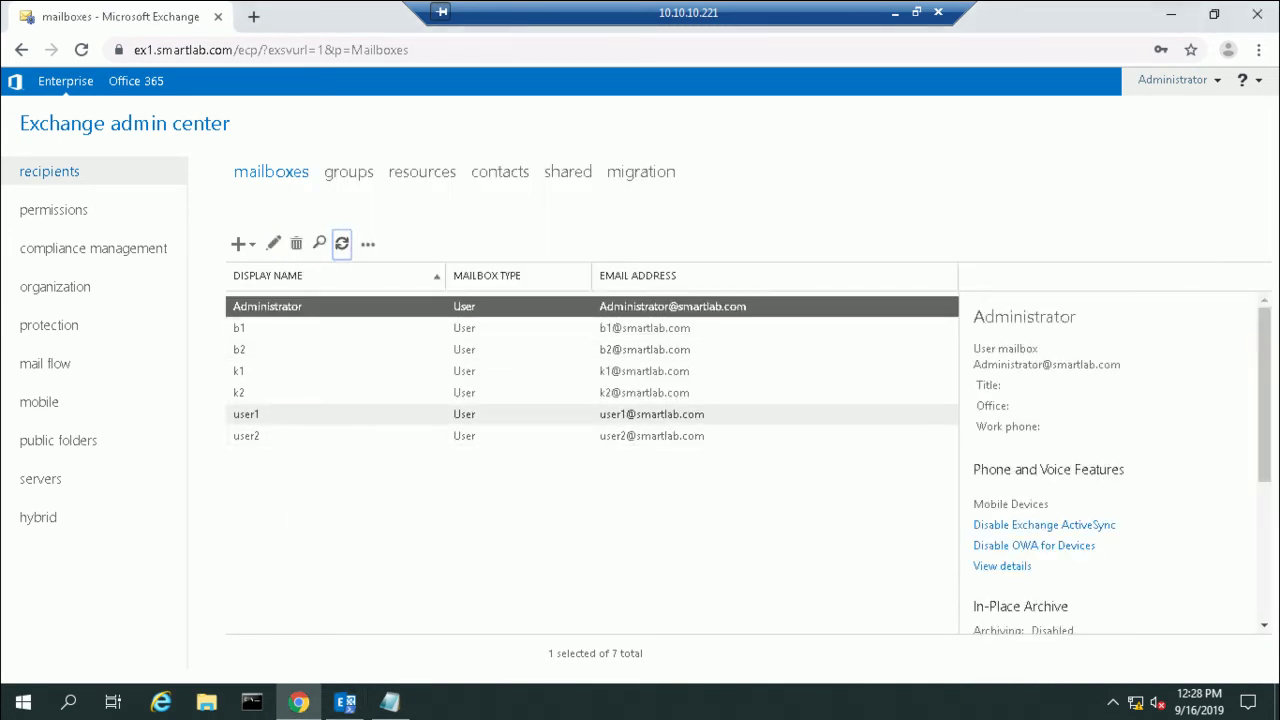
{"action": "left_click", "coordinate": [300, 414]}
{"action": "double_click", "coordinate": [300, 414]}
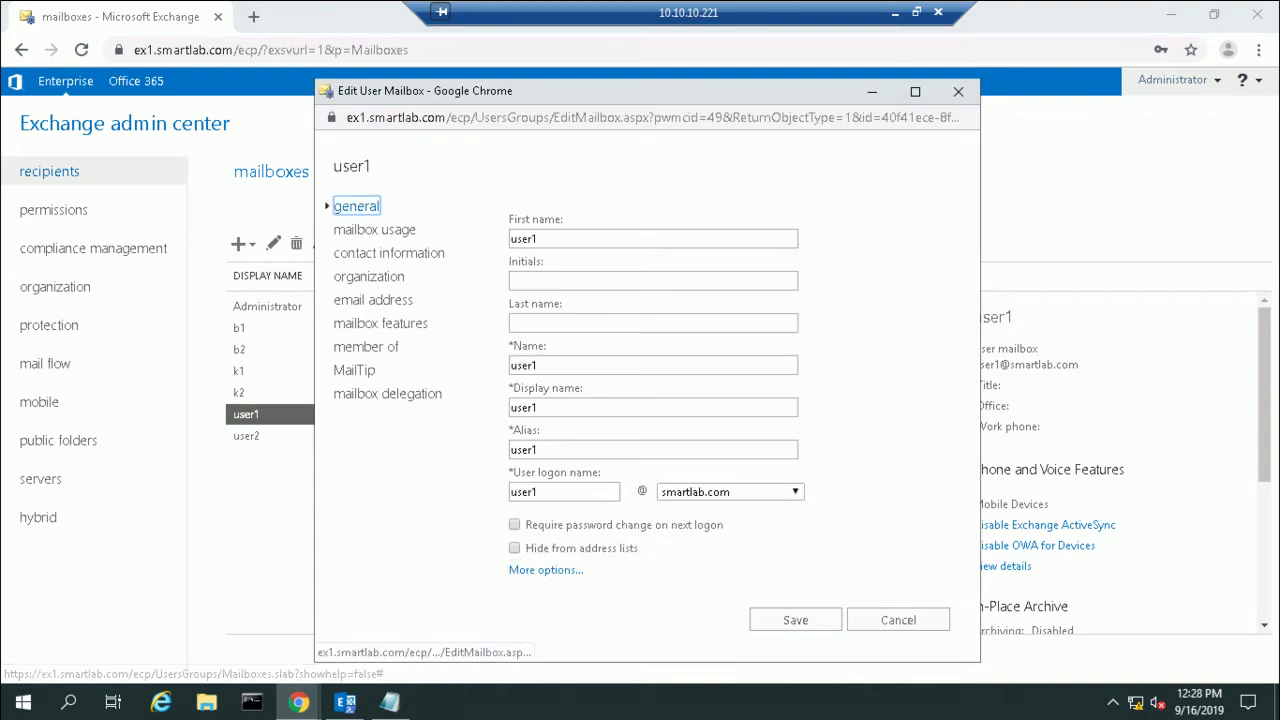
{"action": "left_click", "coordinate": [546, 570]}
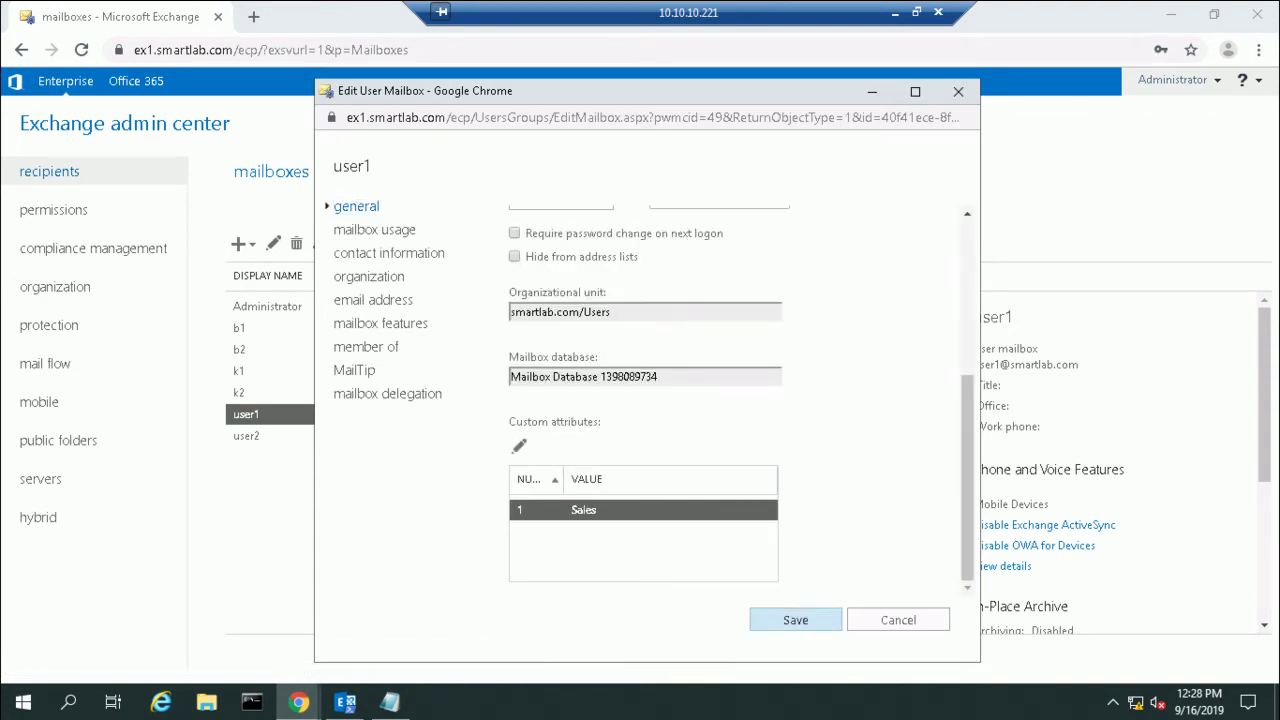
{"action": "left_click", "coordinate": [898, 620]}
Step: Confirm user2's custom attribute 1 reads Admin, then go to organization address lists
{"action": "key", "text": "Down"}
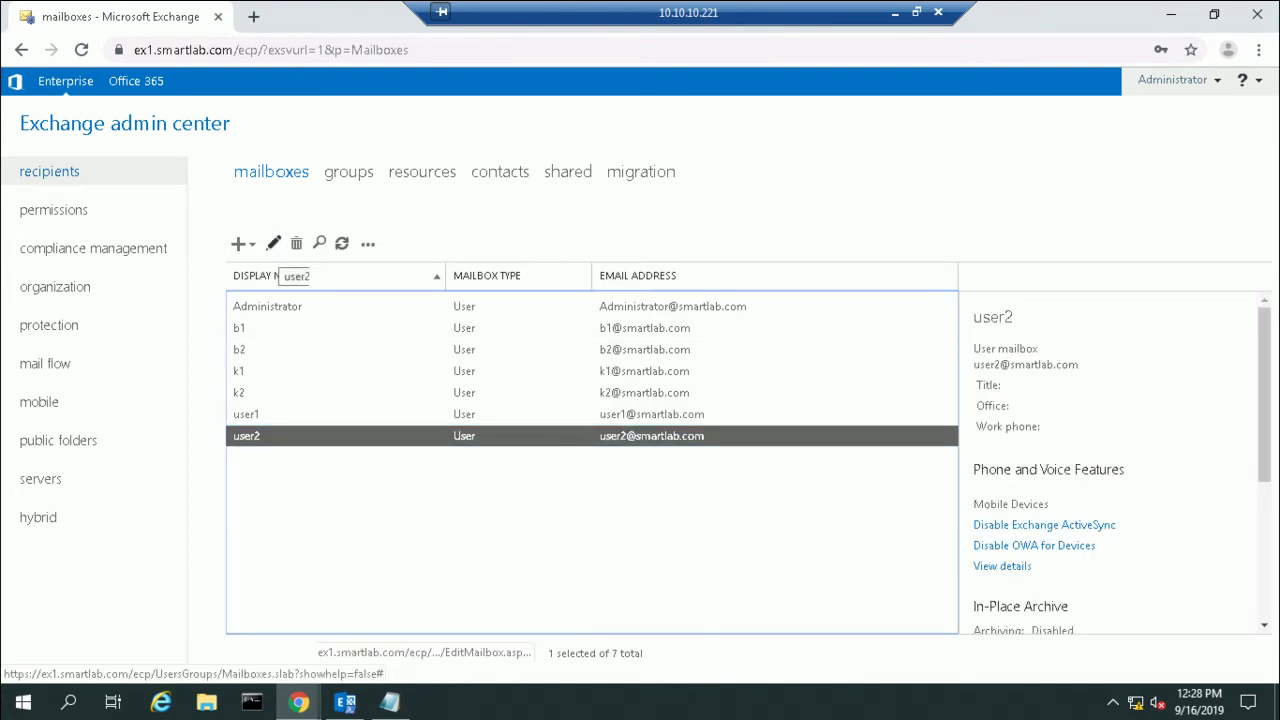
{"action": "left_click", "coordinate": [273, 243]}
{"action": "scroll", "coordinate": [645, 400], "scroll_direction": "down", "scroll_amount": 3}
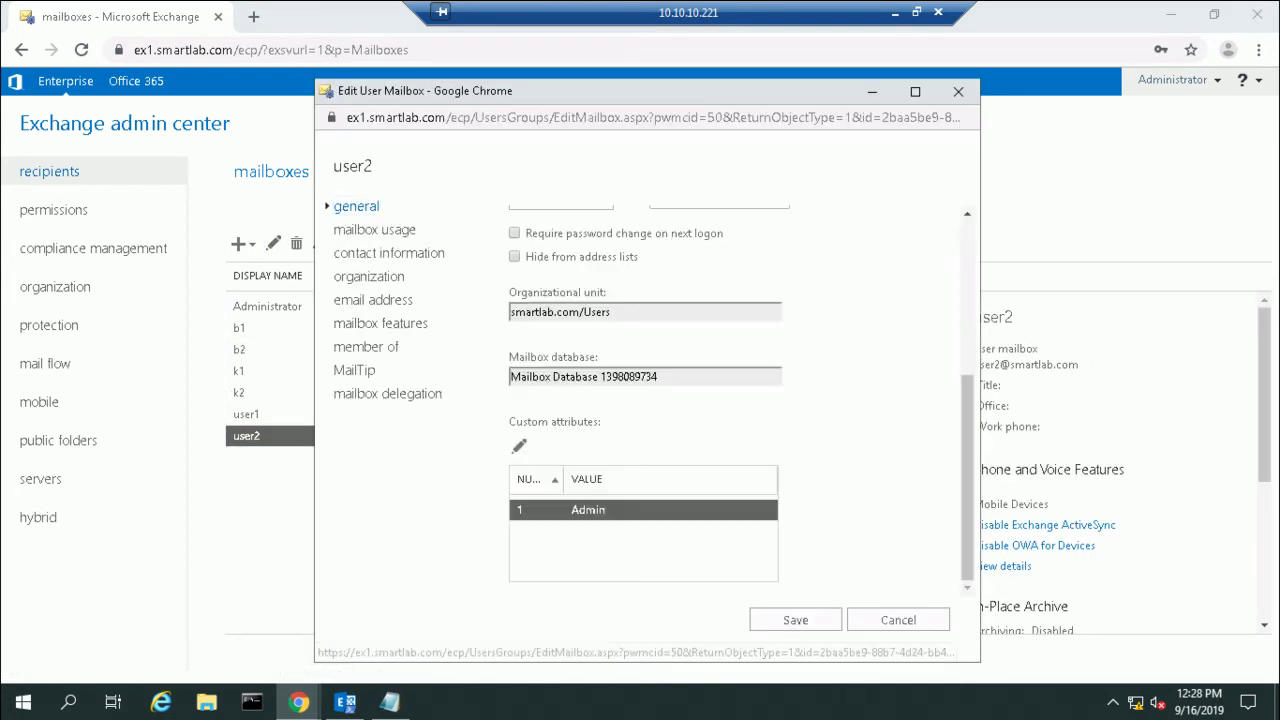
{"action": "left_click", "coordinate": [898, 620]}
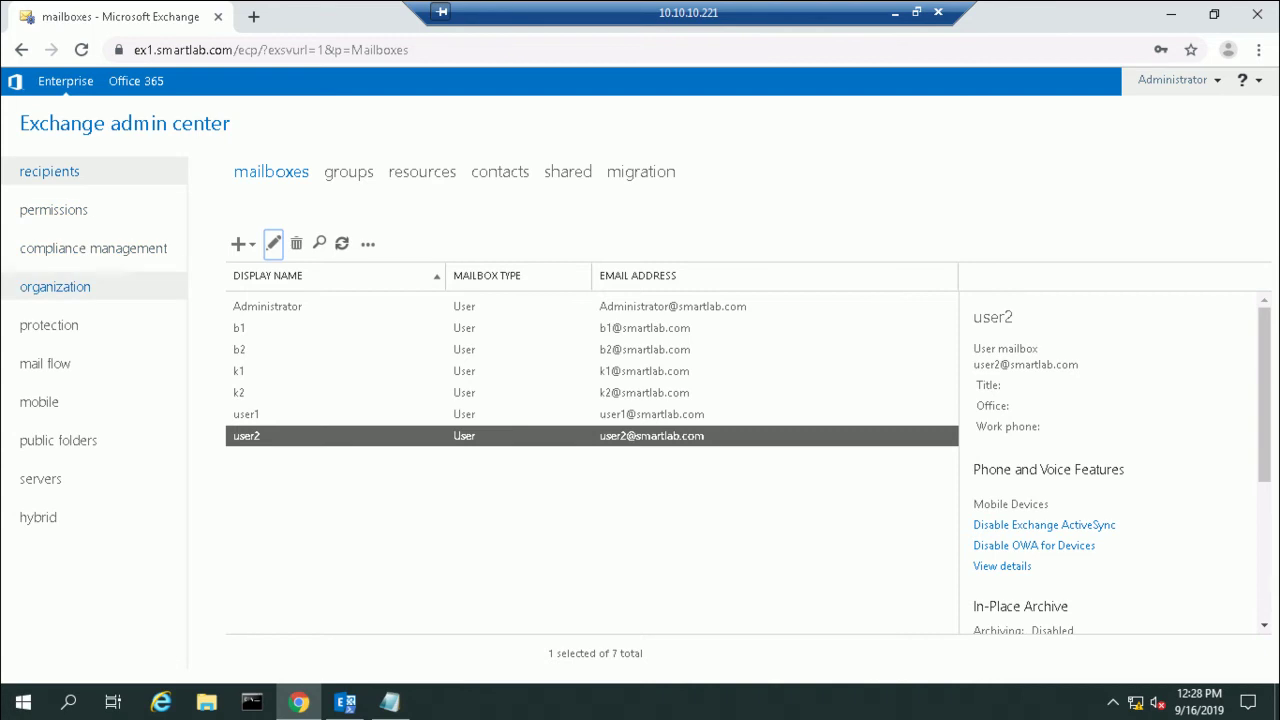
{"action": "left_click", "coordinate": [59, 286]}
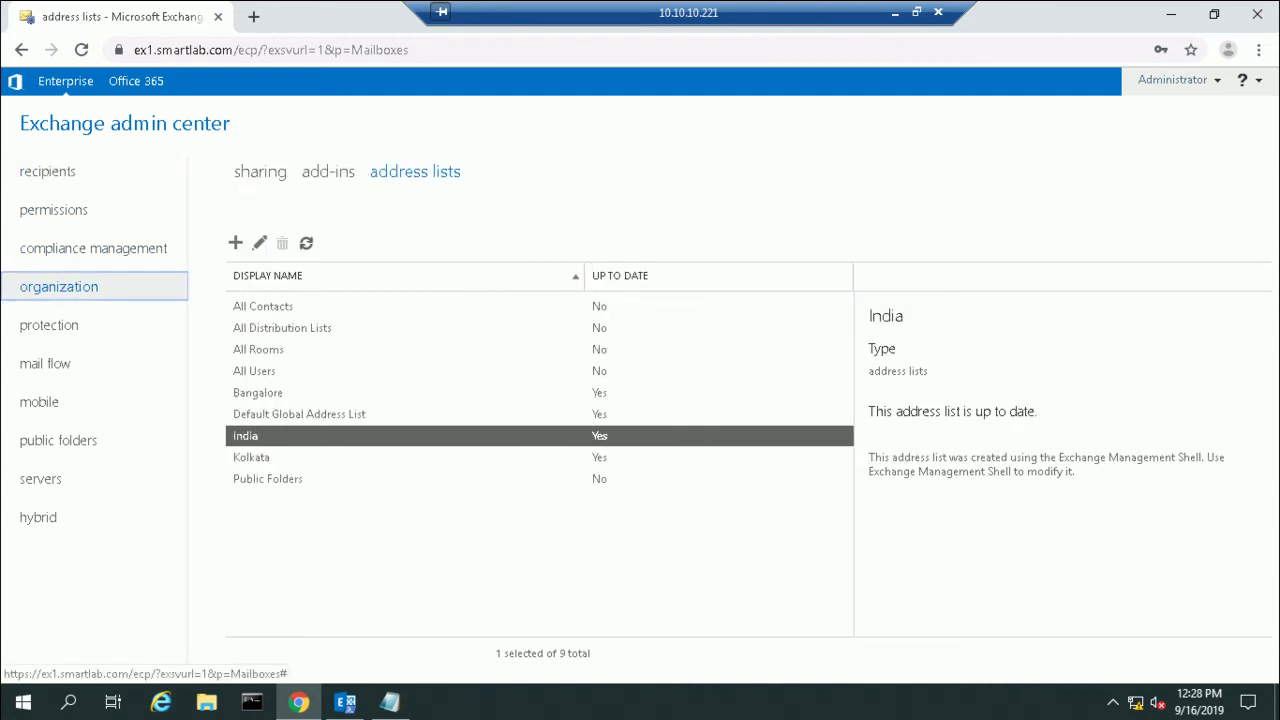
Step: Create and save a Sales address list with the rule Custom attribute 1 equals Sales
{"action": "left_click", "coordinate": [235, 243]}
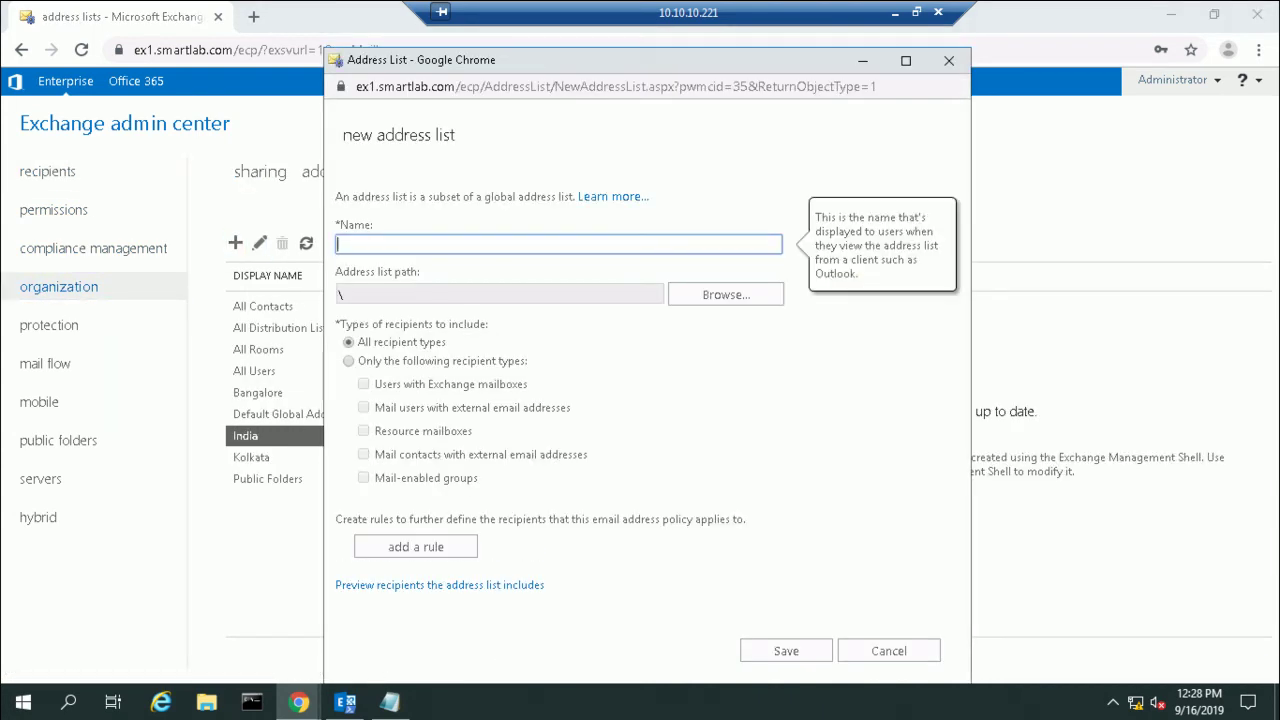
{"action": "type", "text": "Sales"}
{"action": "left_click", "coordinate": [416, 546]}
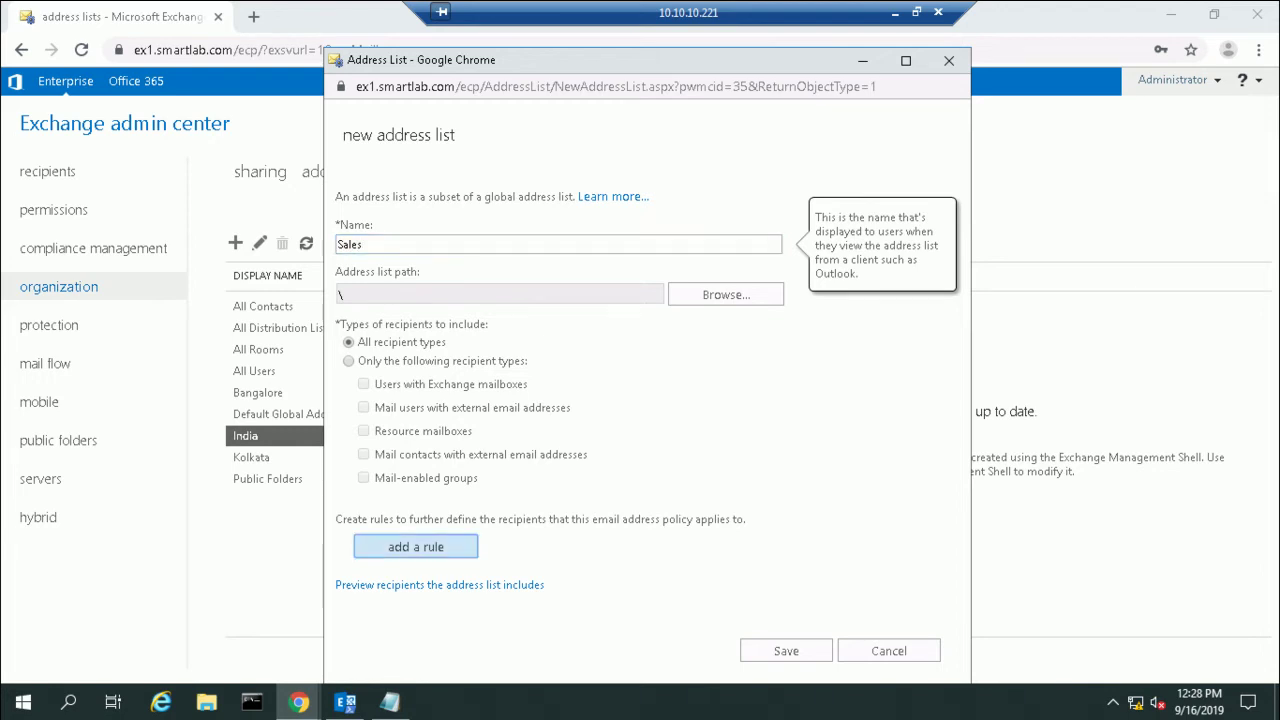
{"action": "left_click", "coordinate": [488, 541]}
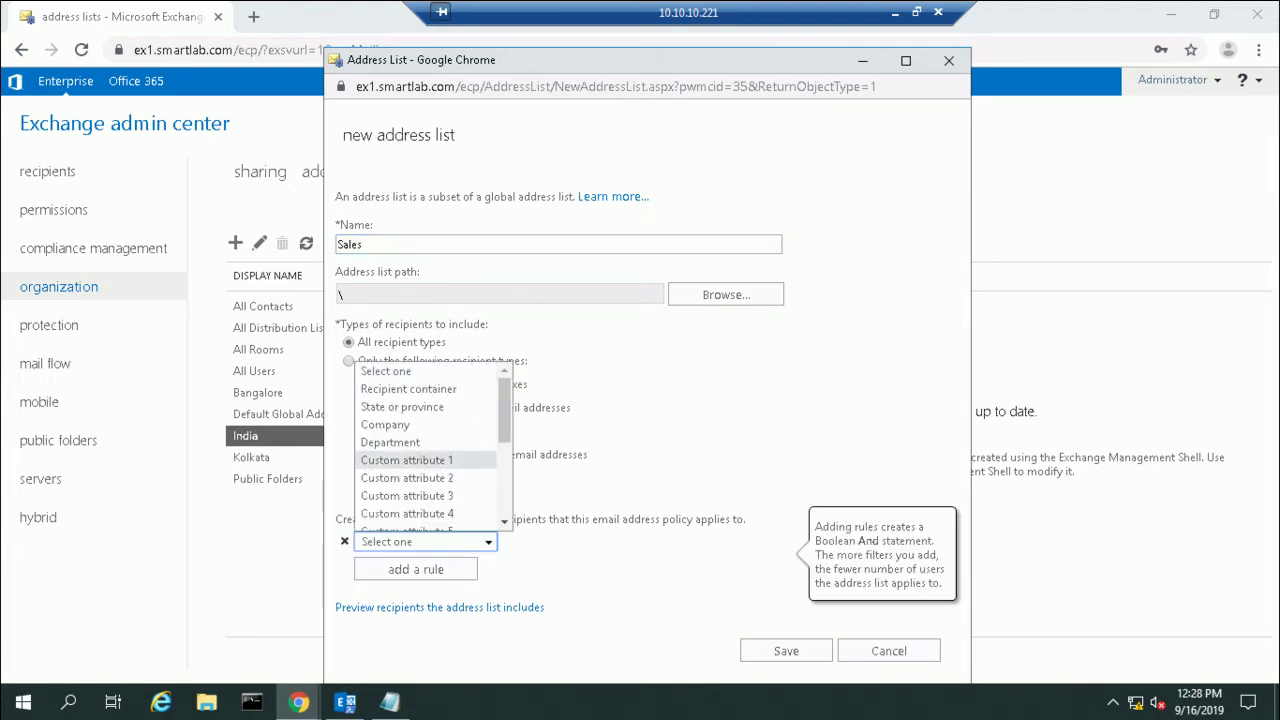
{"action": "left_click", "coordinate": [406, 460]}
{"action": "type", "text": "Sales"}
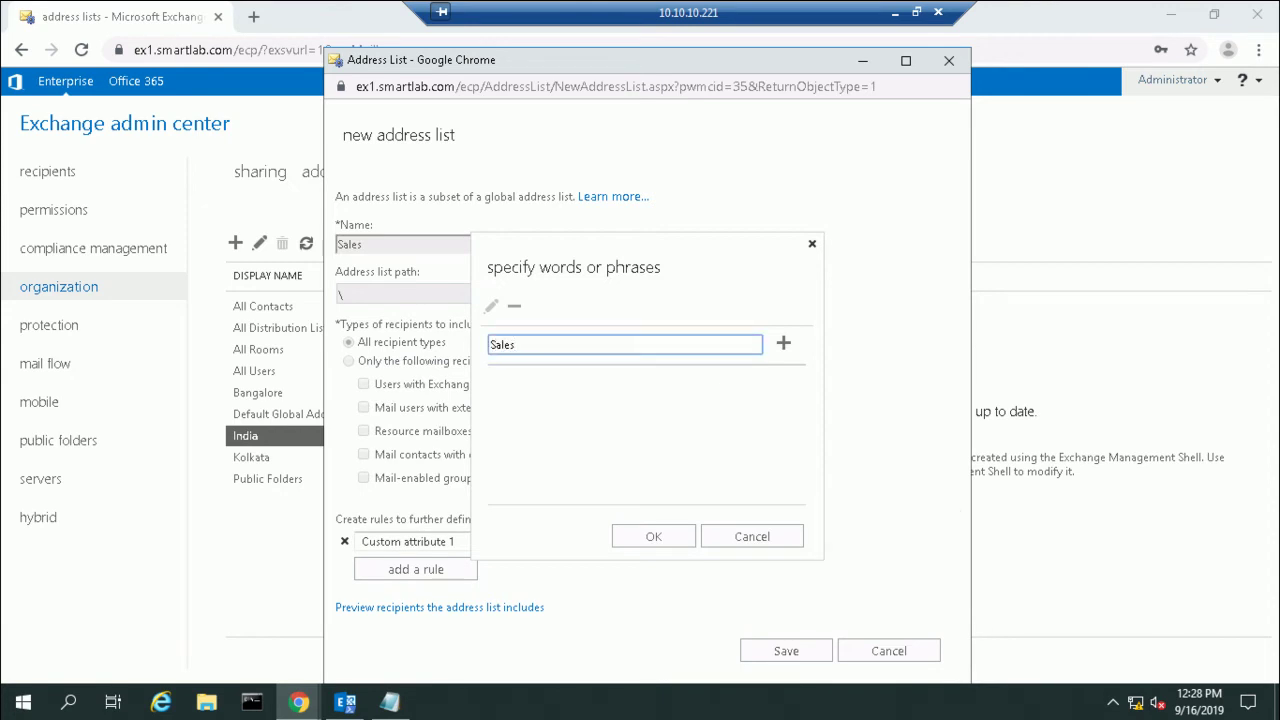
{"action": "left_click", "coordinate": [783, 343]}
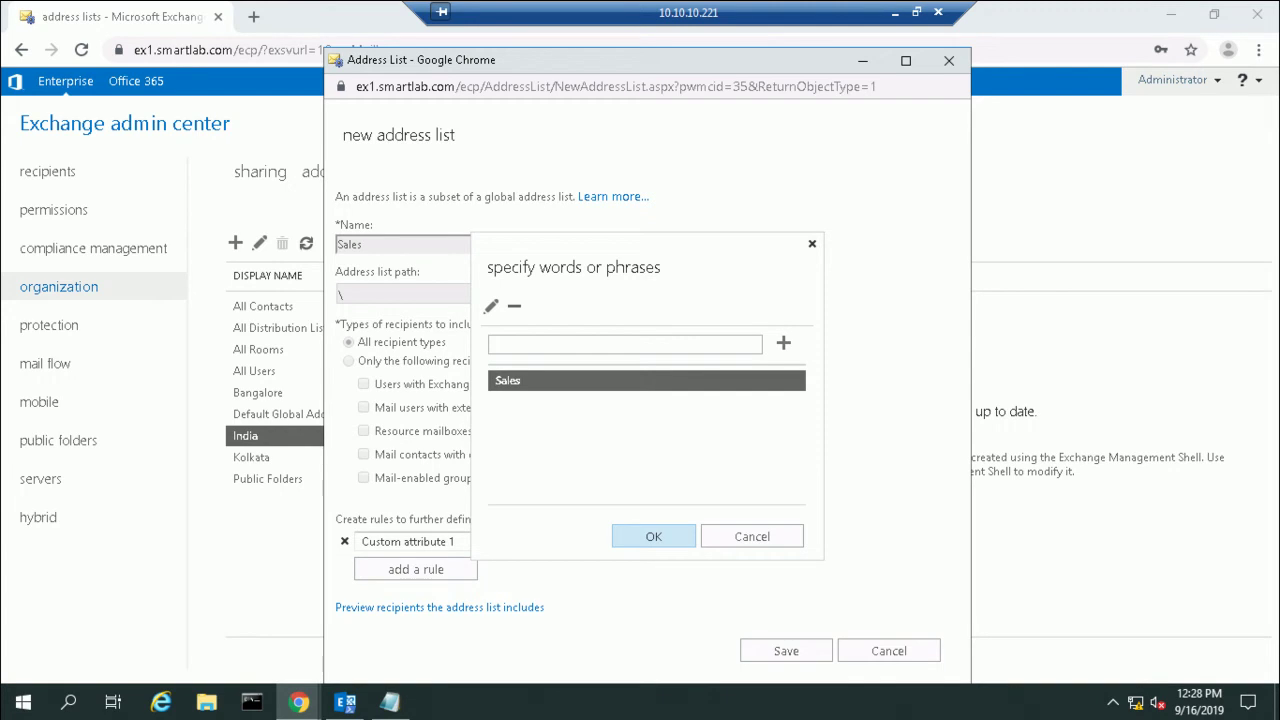
{"action": "left_click", "coordinate": [653, 536]}
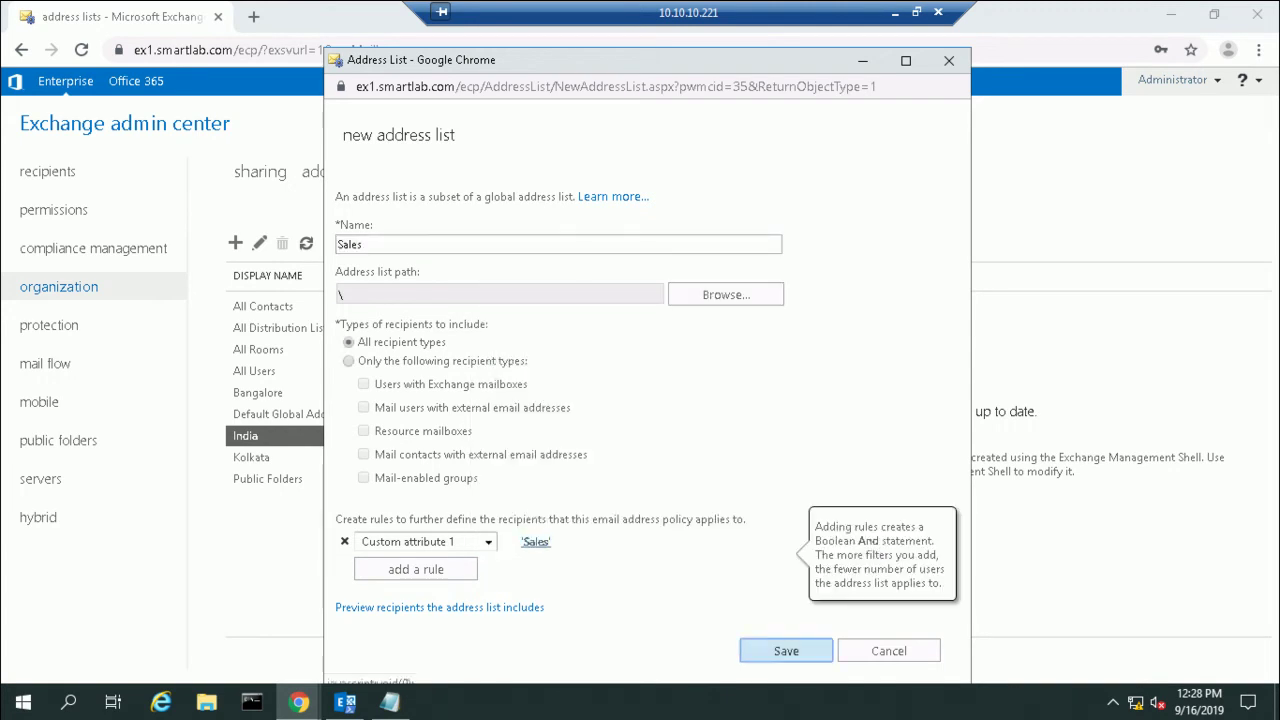
{"action": "left_click", "coordinate": [786, 651]}
Step: Update the Sales address list's membership and confirm it
{"action": "left_click", "coordinate": [749, 486]}
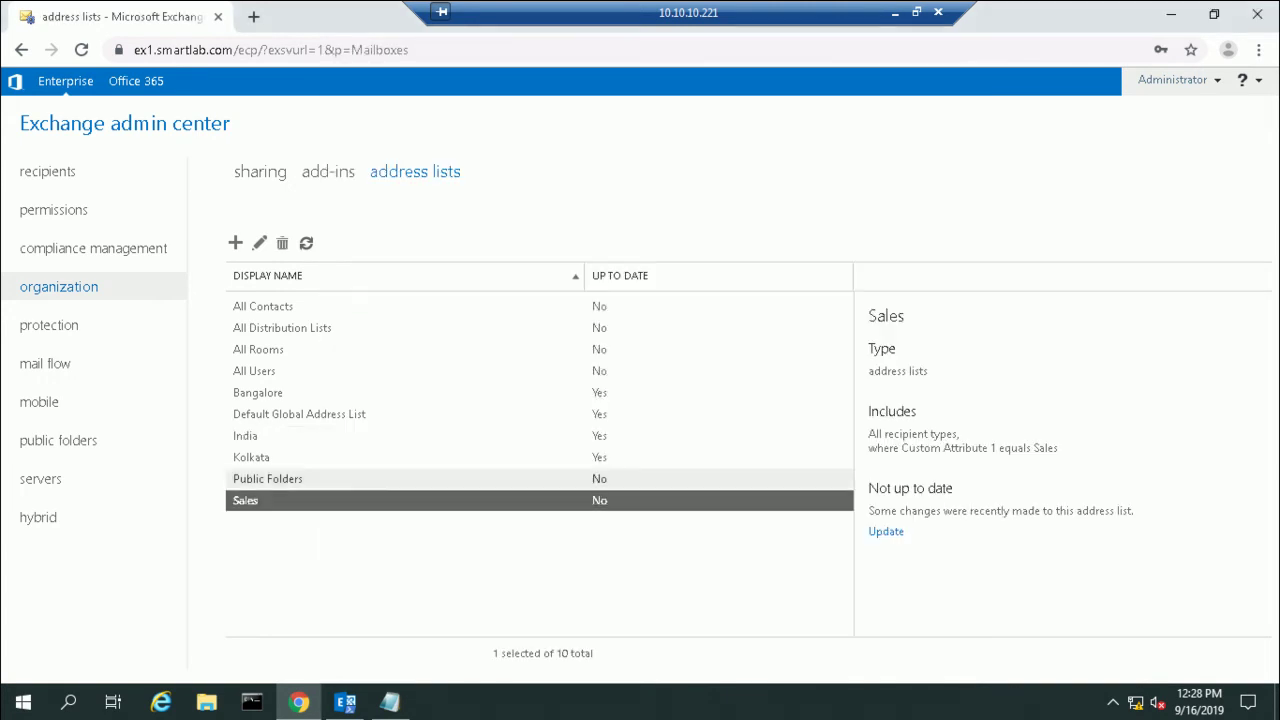
{"action": "left_click", "coordinate": [886, 531]}
{"action": "key", "text": "Return"}
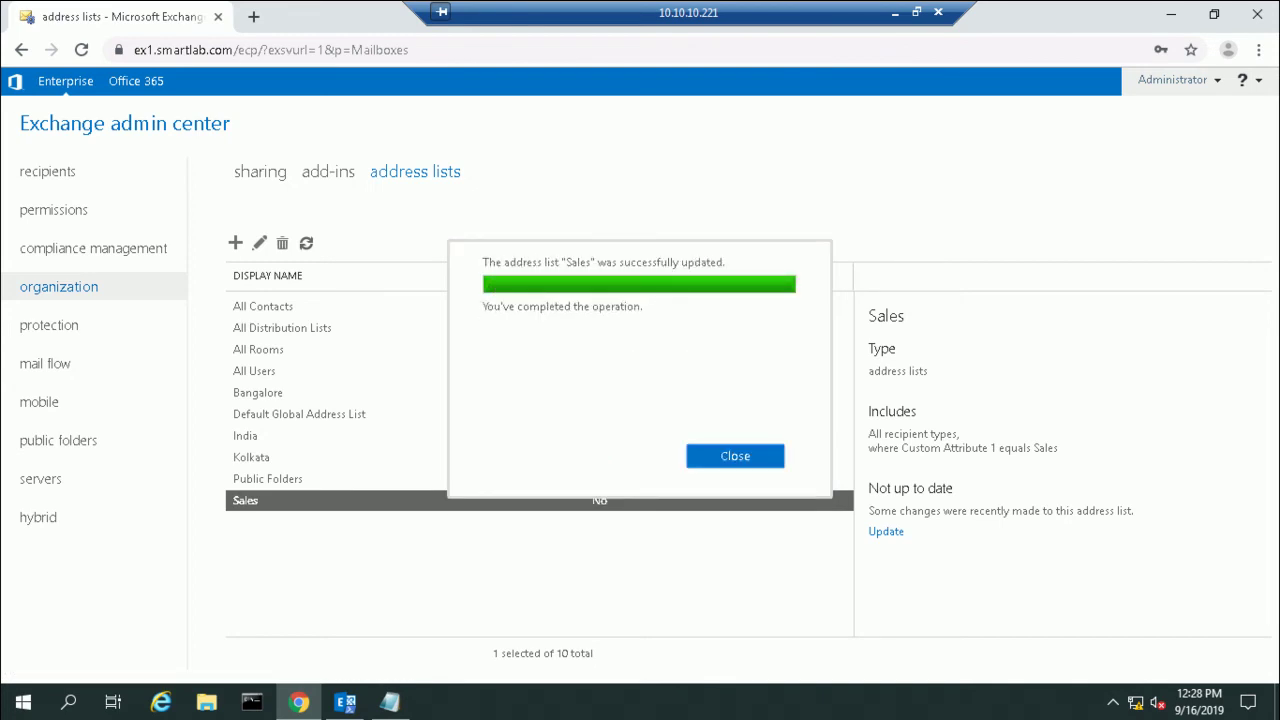
{"action": "left_click", "coordinate": [735, 456]}
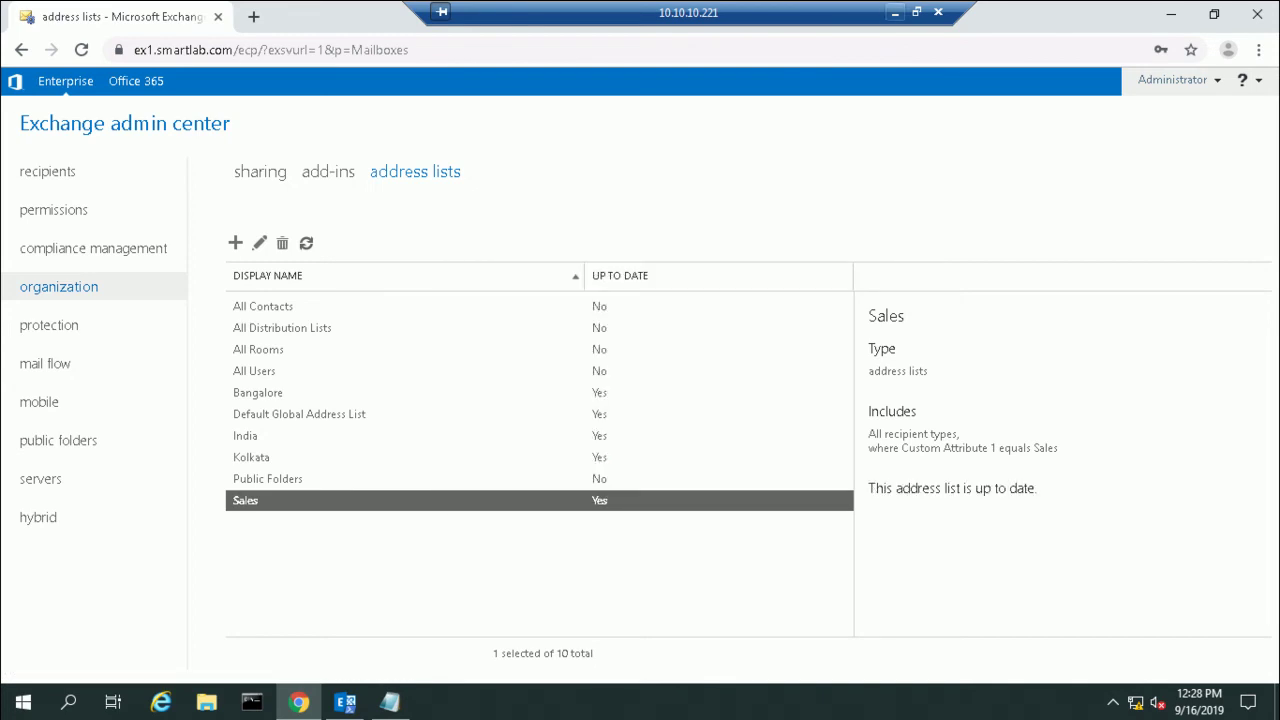
{"action": "left_click", "coordinate": [895, 12]}
Step: Accept Outlook's certificate alert and dismiss an Internet Explorer security warning
{"action": "mouse_move", "coordinate": [893, 704]}
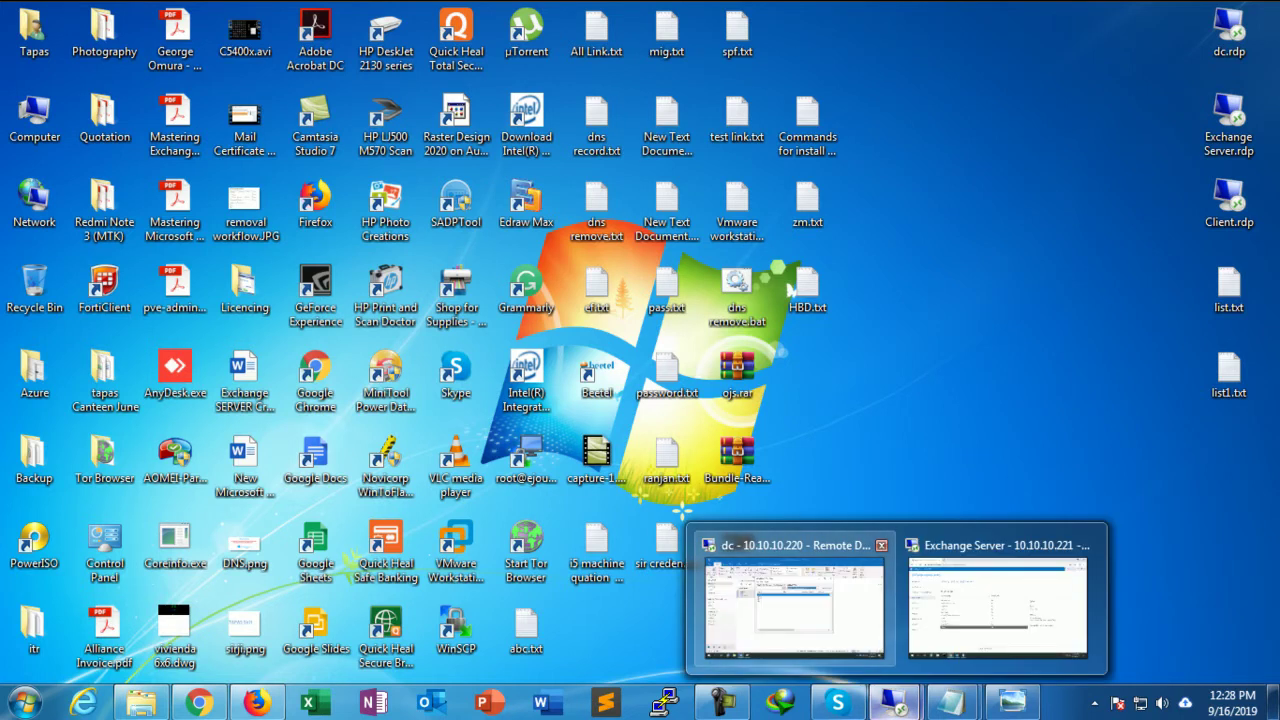
{"action": "left_click", "coordinate": [794, 605]}
{"action": "left_click", "coordinate": [586, 443]}
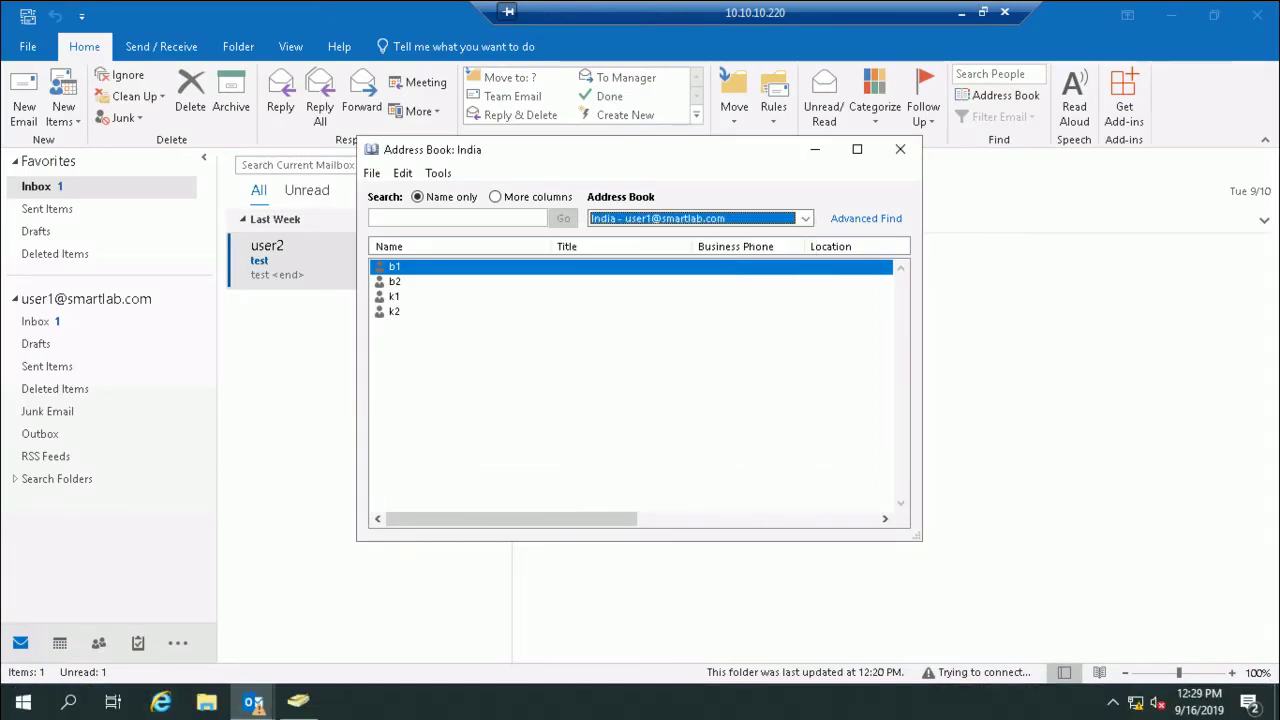
{"action": "key", "text": "Escape"}
{"action": "key", "text": "alt+Tab"}
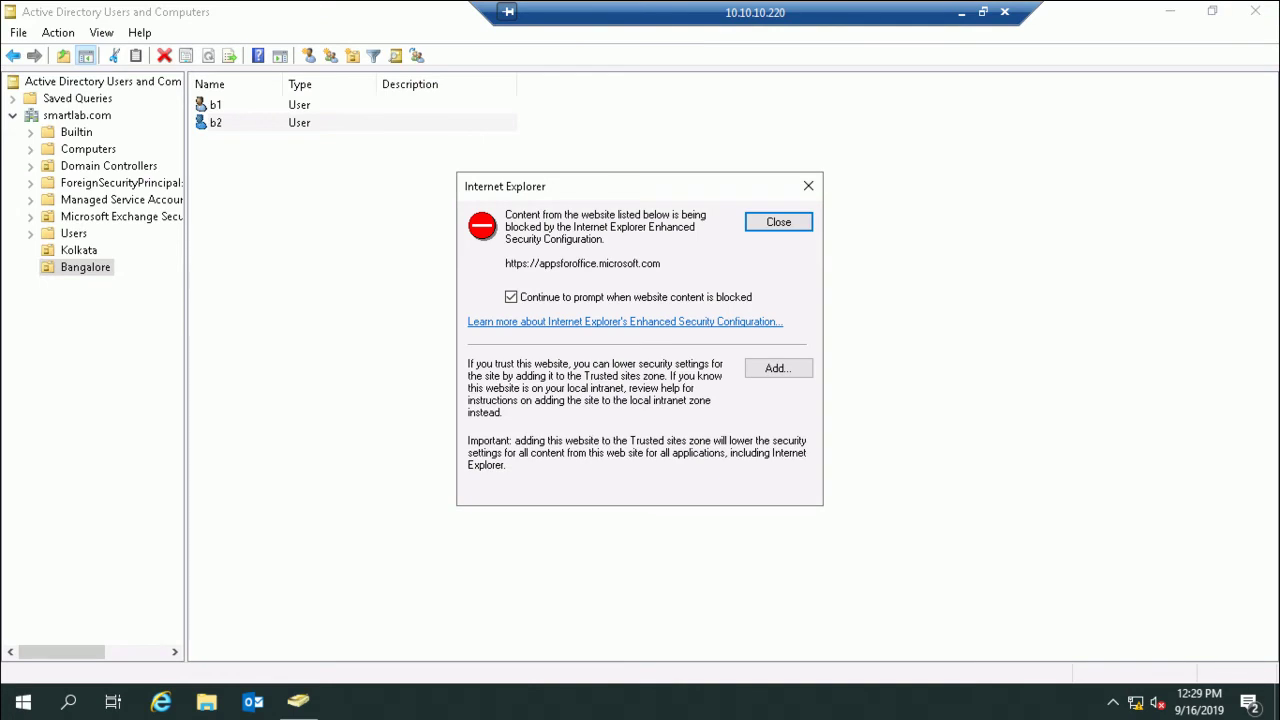
{"action": "key", "text": "Return"}
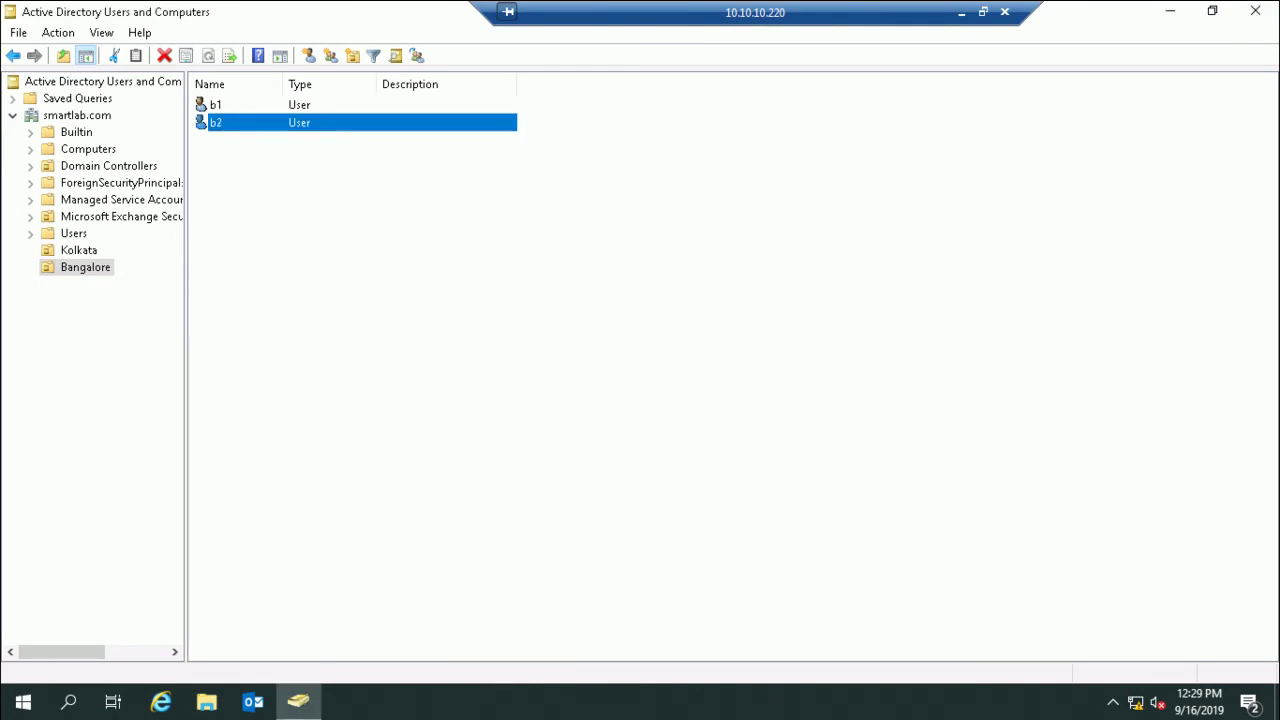
{"action": "key", "text": "alt+Tab"}
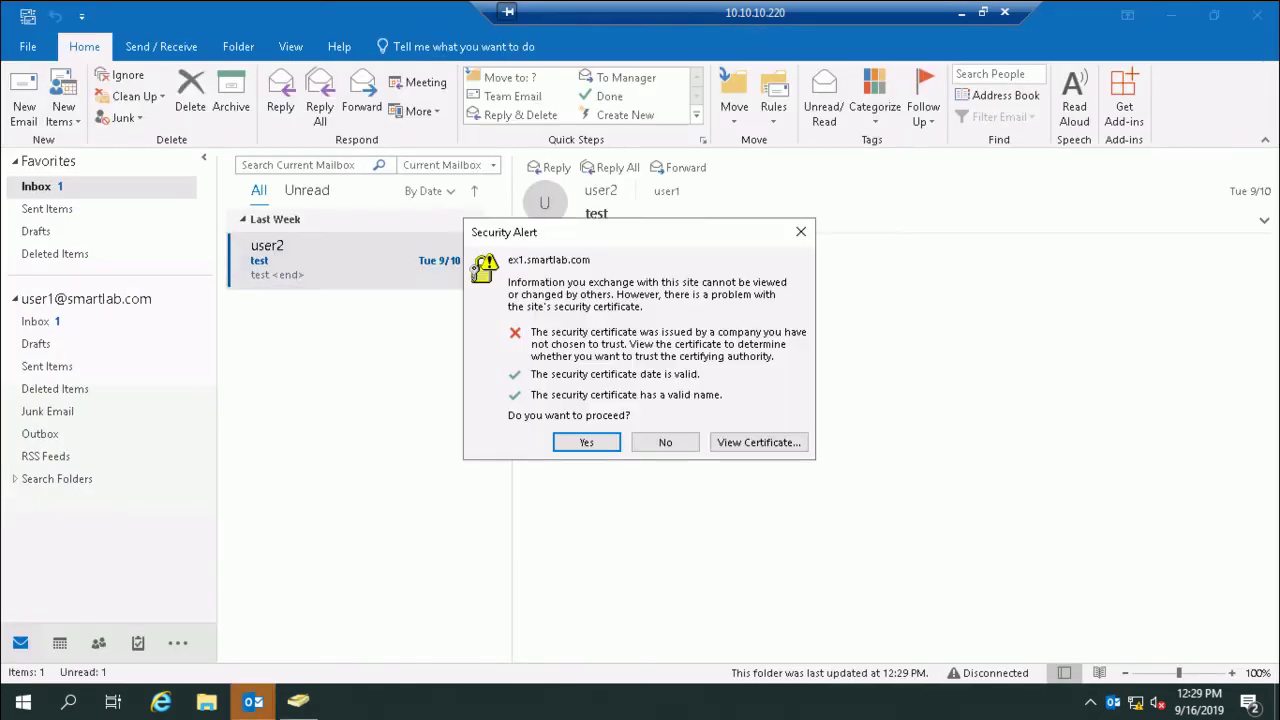
Step: Accept the certificate alert again and update the folder after an Exchange-unavailable error
{"action": "left_click", "coordinate": [587, 442]}
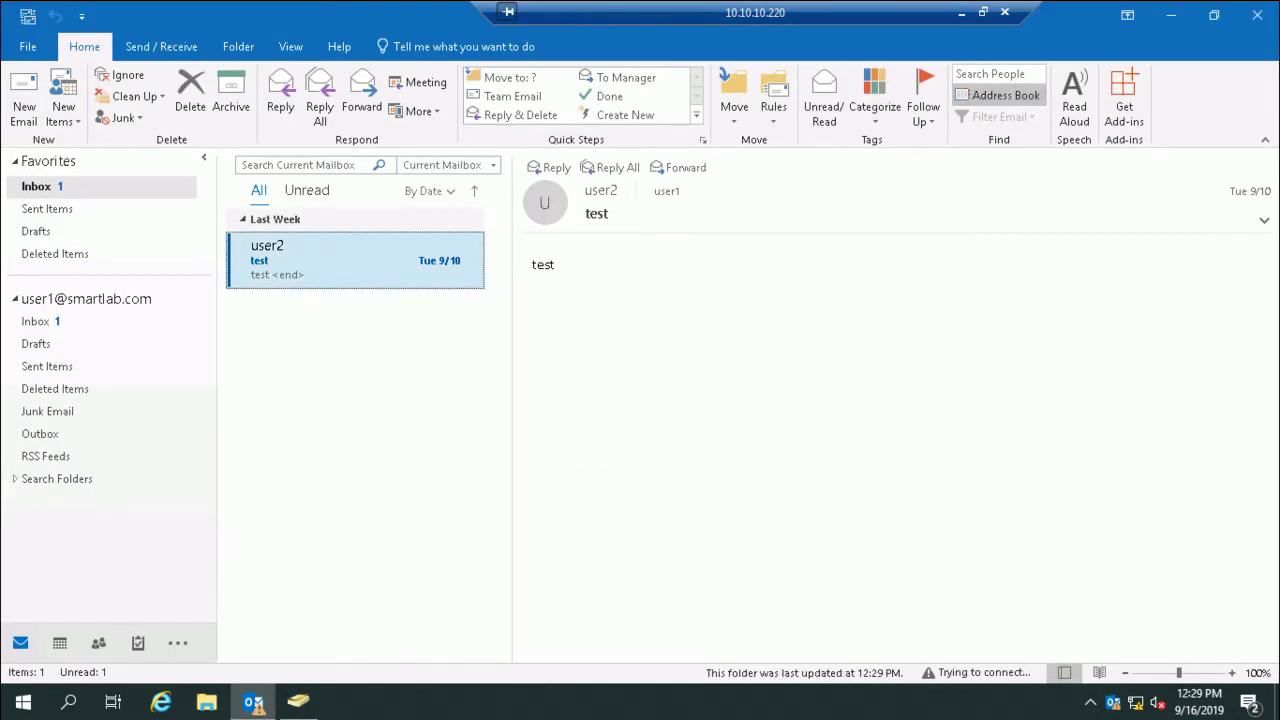
{"action": "left_click", "coordinate": [998, 95]}
{"action": "key", "text": "Return"}
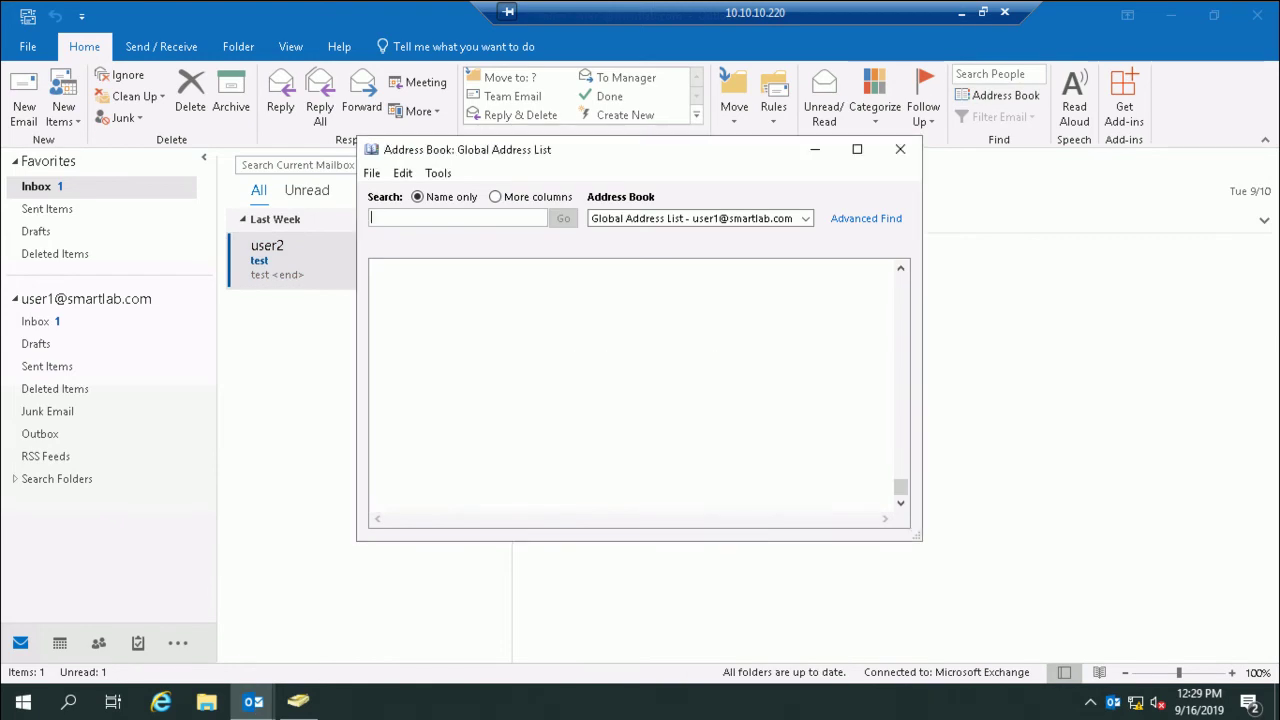
{"action": "left_click", "coordinate": [900, 149]}
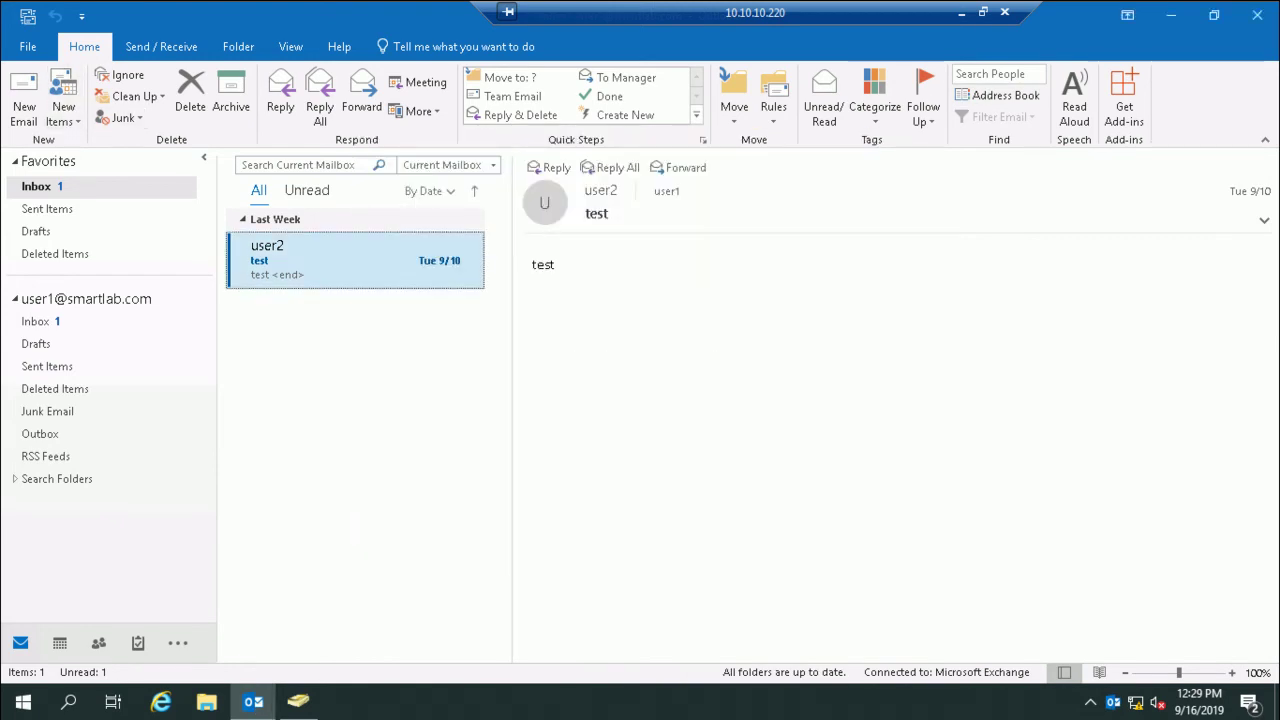
{"action": "left_click", "coordinate": [161, 46]}
{"action": "left_click", "coordinate": [130, 75]}
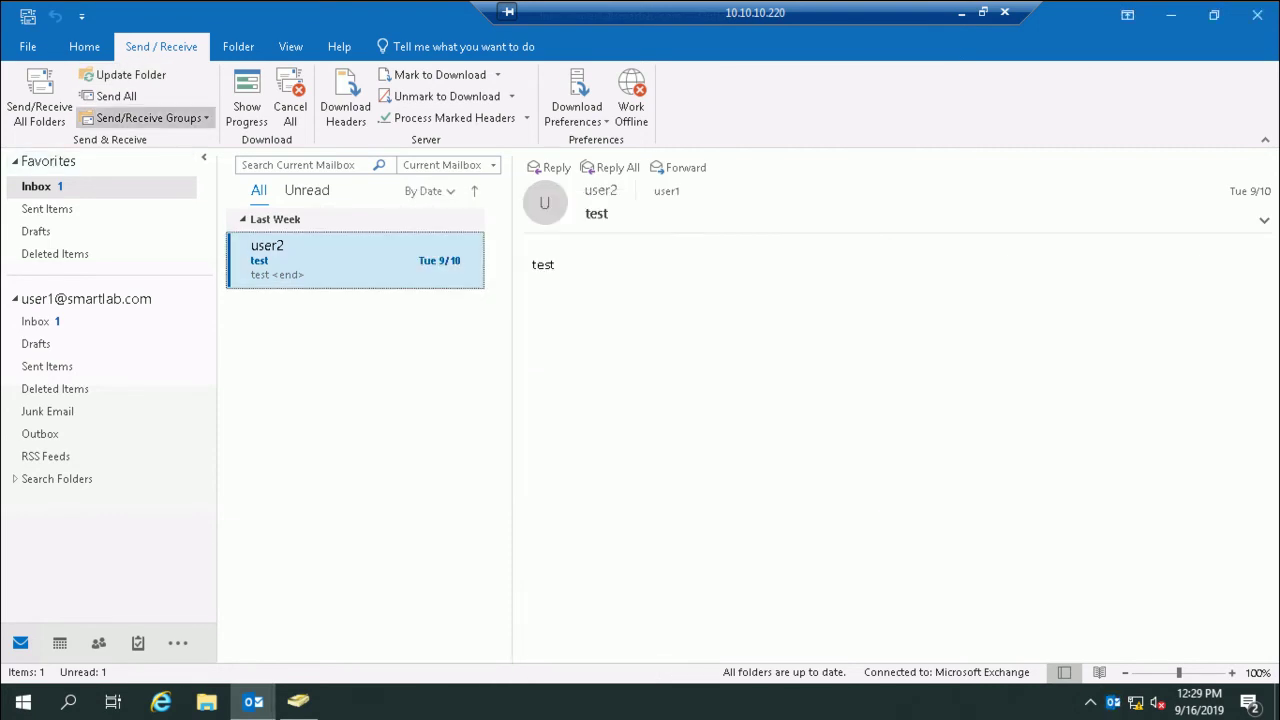
{"action": "left_click", "coordinate": [84, 46]}
Step: Try choosing the Sales list in the address book despite repeated connection errors
{"action": "left_click", "coordinate": [1000, 95]}
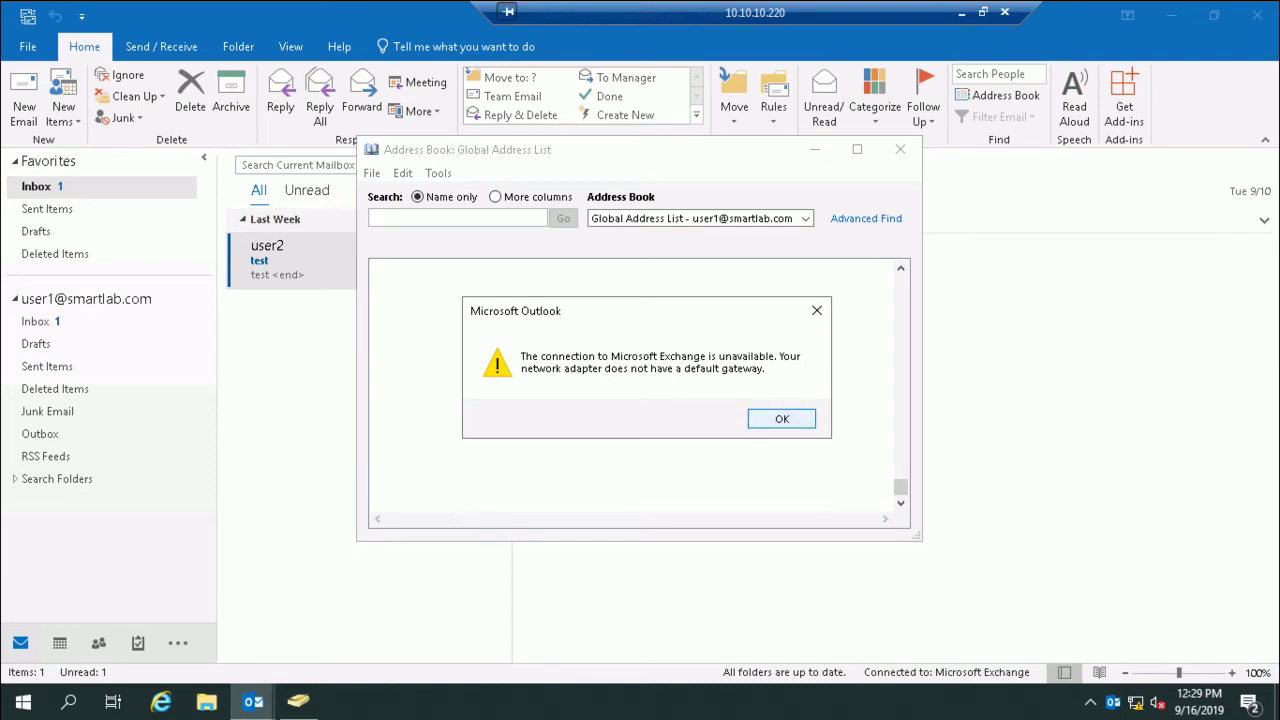
{"action": "key", "text": "Return"}
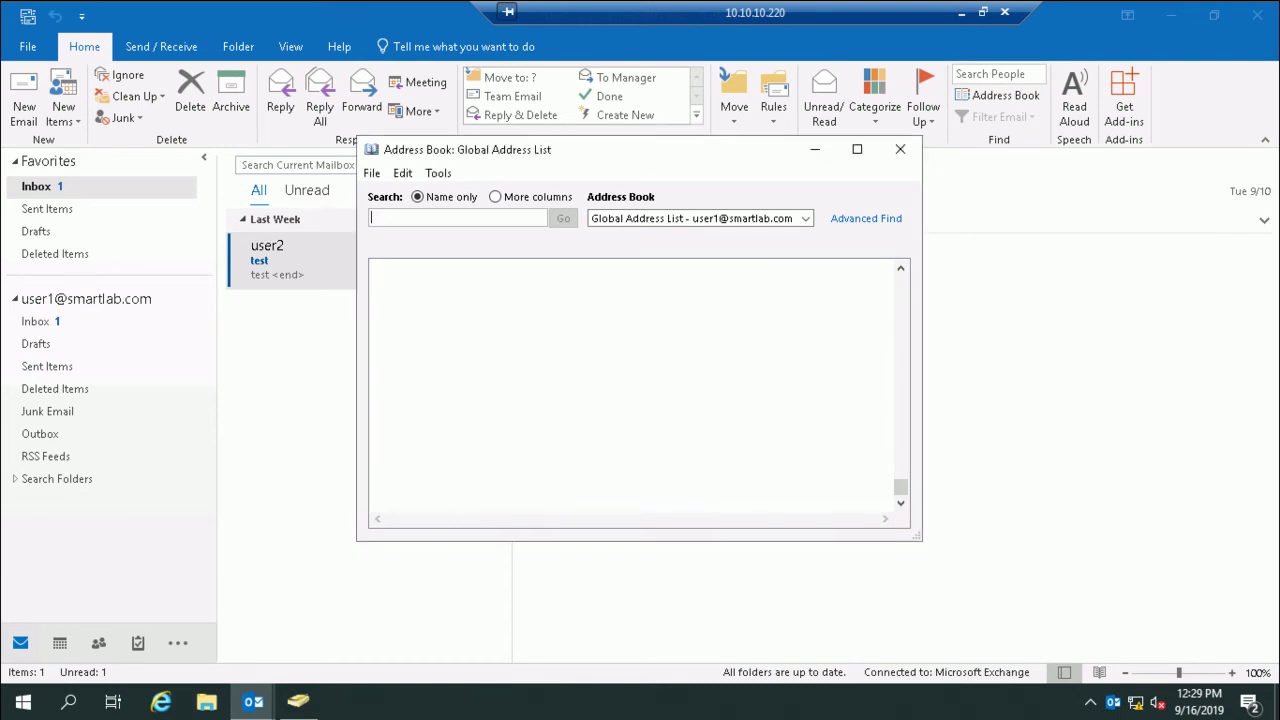
{"action": "key", "text": "Tab"}
{"action": "key", "text": "alt+Down"}
{"action": "key", "text": "Down"}
{"action": "key", "text": "Down"}
{"action": "key", "text": "Down"}
{"action": "key", "text": "Down"}
{"action": "key", "text": "Down"}
{"action": "key", "text": "Down"}
{"action": "key", "text": "Down"}
{"action": "key", "text": "Down"}
{"action": "key", "text": "Down"}
{"action": "key", "text": "Down"}
{"action": "key", "text": "Up"}
{"action": "key", "text": "Down"}
{"action": "key", "text": "Return"}
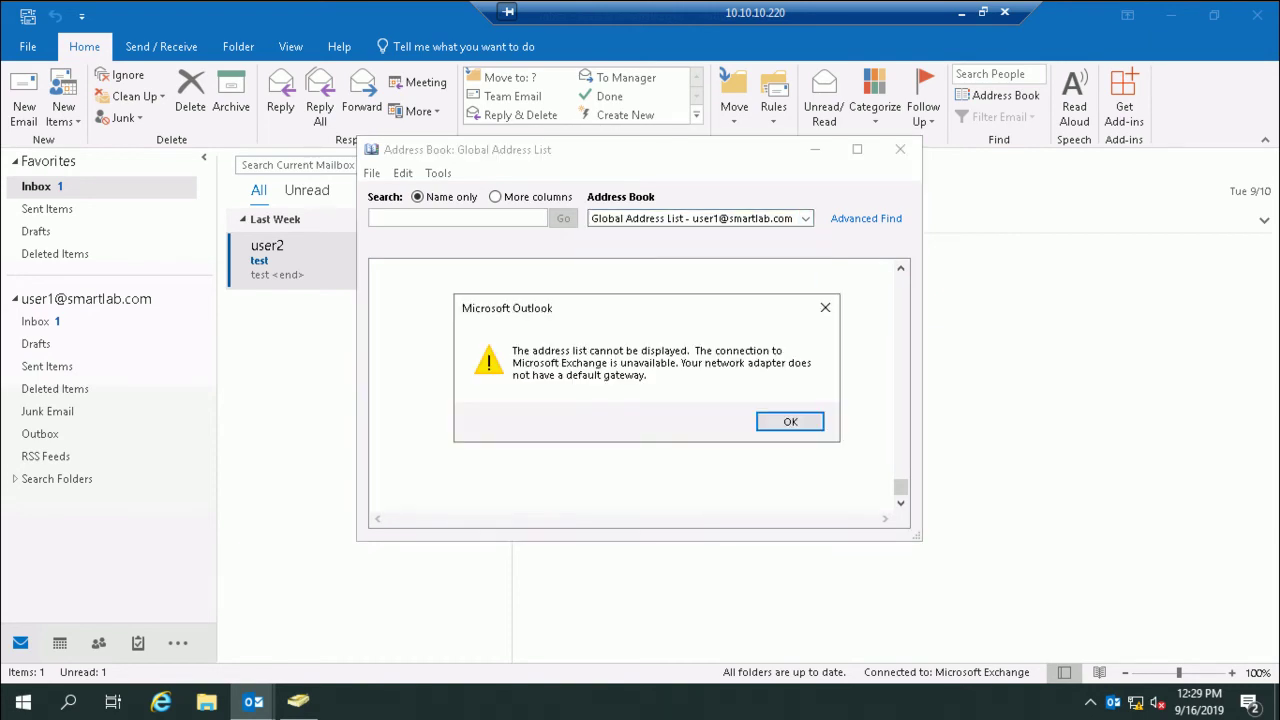
{"action": "key", "text": "Return"}
{"action": "key", "text": "alt+Down"}
{"action": "key", "text": "Down"}
{"action": "key", "text": "Down"}
{"action": "key", "text": "Down"}
{"action": "key", "text": "Down"}
{"action": "key", "text": "Down"}
{"action": "key", "text": "Down"}
{"action": "key", "text": "Down"}
{"action": "key", "text": "Down"}
{"action": "key", "text": "Down"}
{"action": "key", "text": "Return"}
{"action": "left_click", "coordinate": [785, 422]}
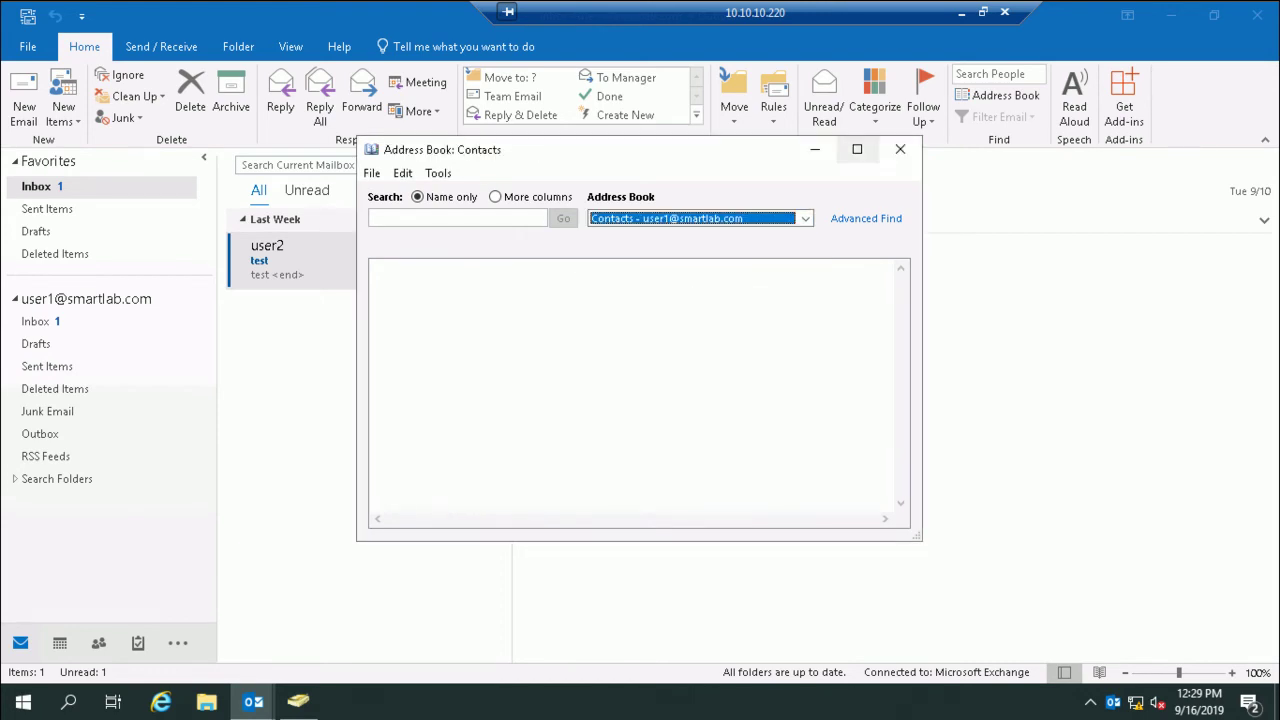
{"action": "left_click", "coordinate": [900, 149]}
Step: Restart Outlook and show the Sales address list holding b1, k1 and user1
{"action": "left_click", "coordinate": [1257, 15]}
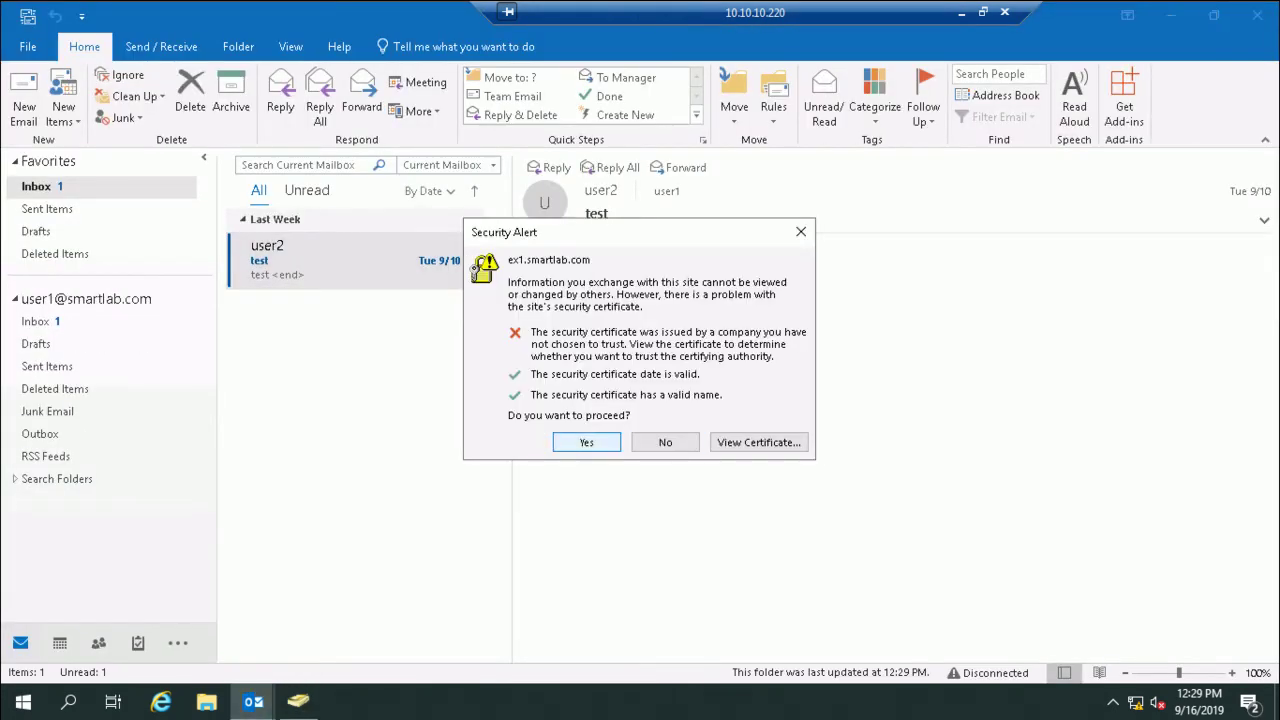
{"action": "key", "text": "Return"}
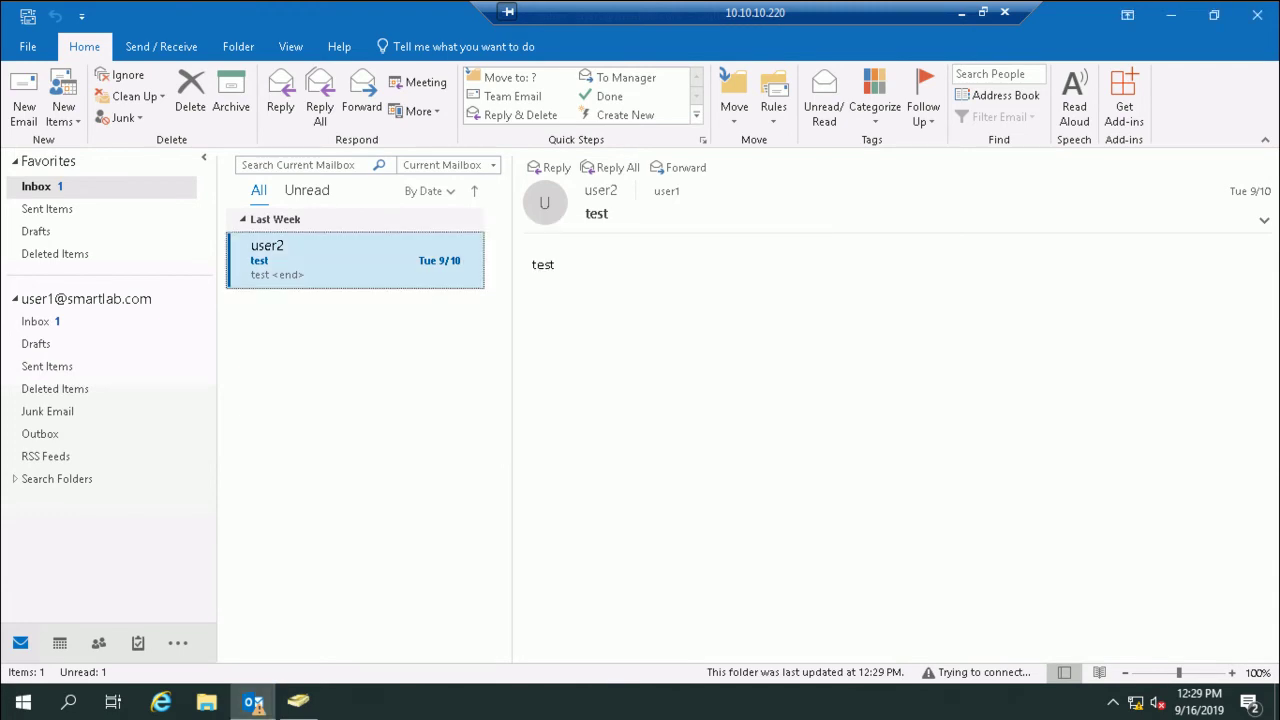
{"action": "left_click", "coordinate": [998, 95]}
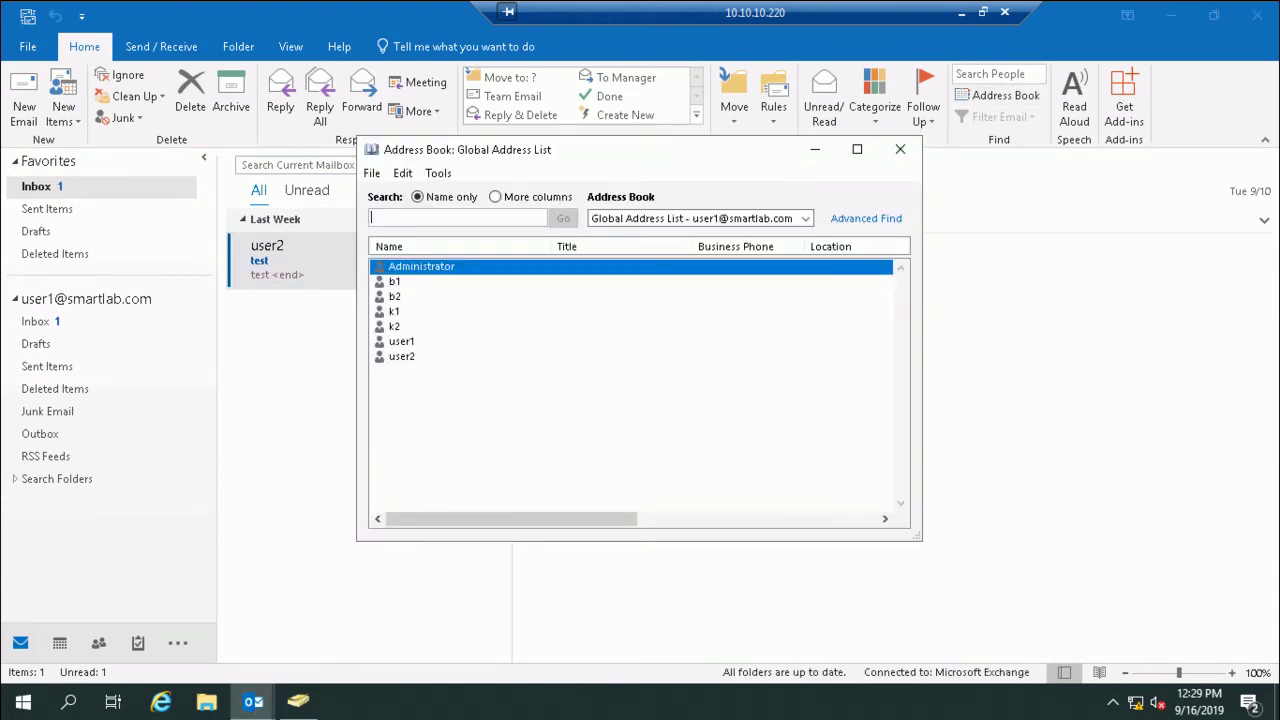
{"action": "left_click", "coordinate": [805, 218]}
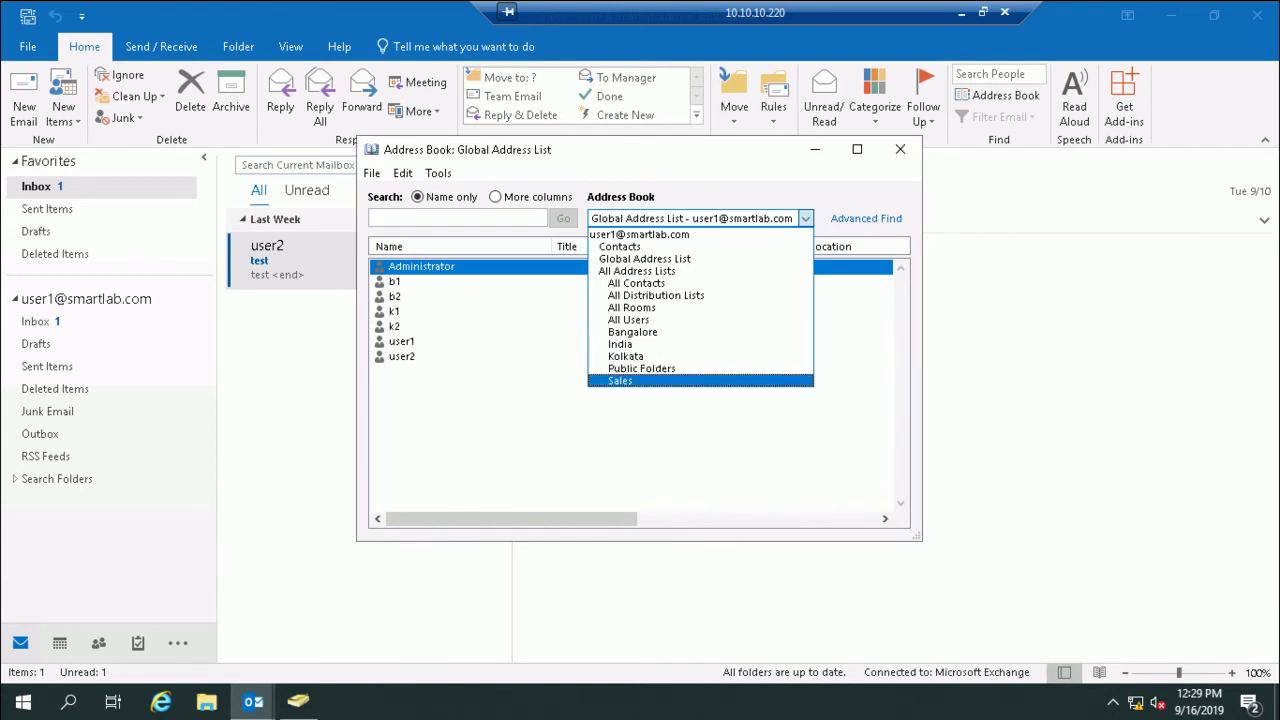
{"action": "key", "text": "Return"}
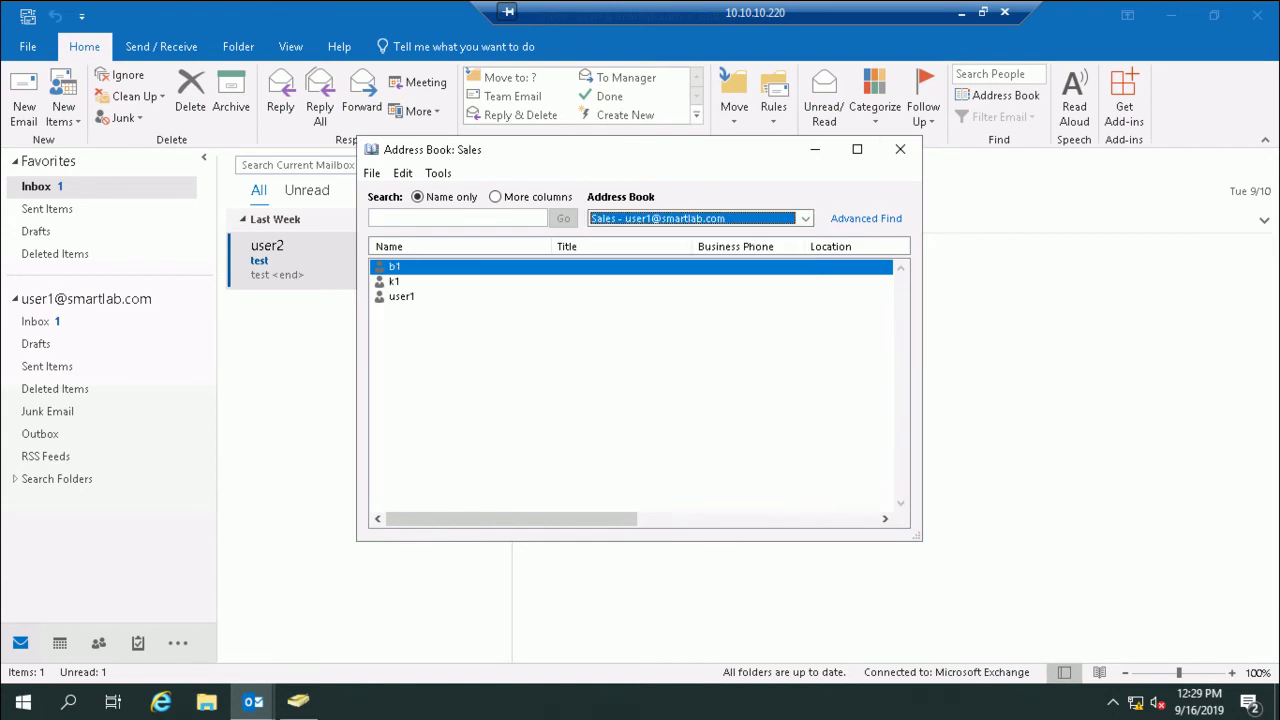
{"action": "left_click", "coordinate": [900, 149]}
Step: Leave the domain controller and Exchange server sessions and bring Notepad's 3.txt forward
{"action": "left_click", "coordinate": [961, 12]}
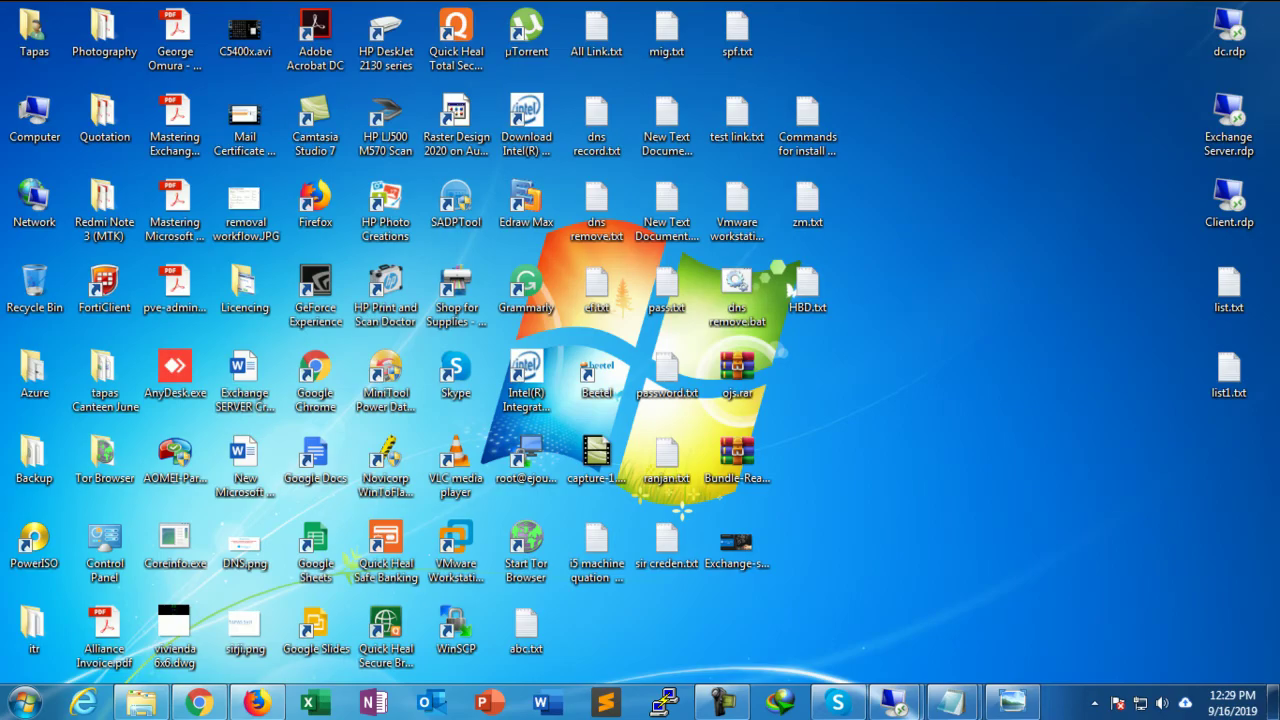
{"action": "mouse_move", "coordinate": [895, 702]}
{"action": "left_click", "coordinate": [1000, 604]}
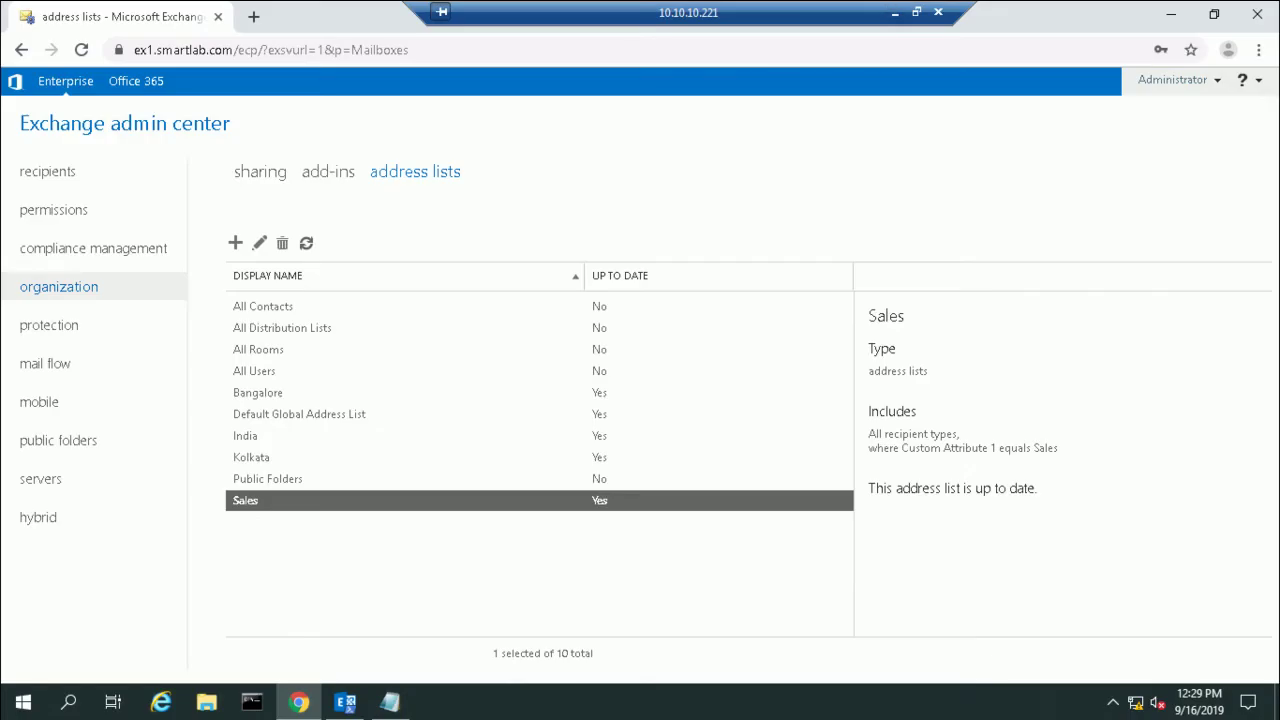
{"action": "left_click", "coordinate": [895, 13]}
{"action": "mouse_move", "coordinate": [950, 702]}
{"action": "left_click", "coordinate": [1055, 615]}
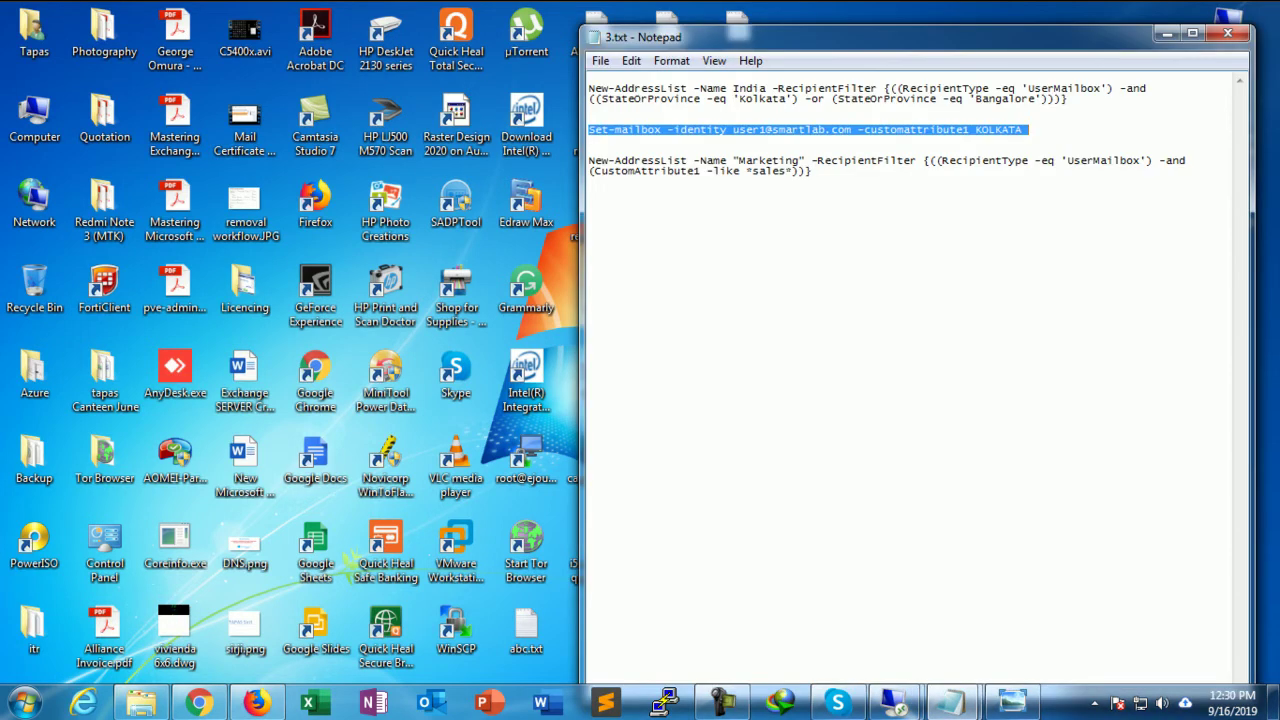
Step: Copy the Marketing New-AddressList command filtered on CustomAttribute1 like sales
{"action": "left_click_drag", "start_coordinate": [588, 160], "coordinate": [814, 172]}
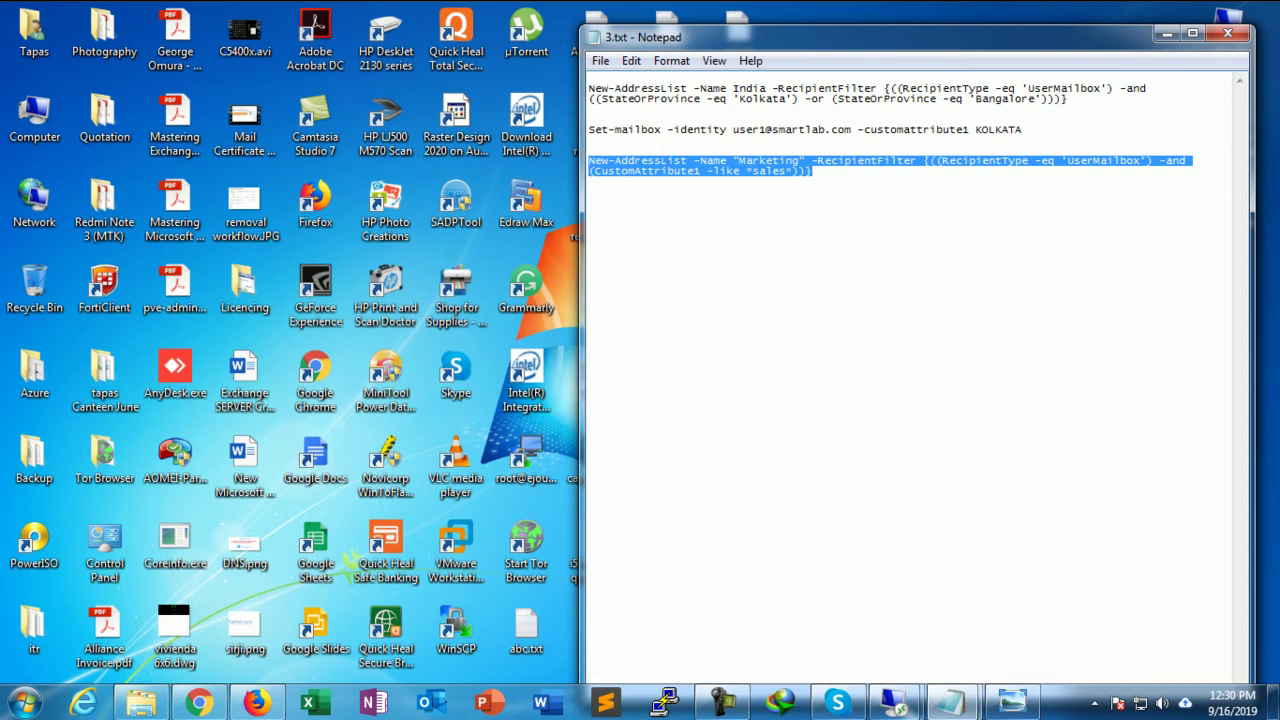
{"action": "right_click", "coordinate": [790, 166]}
{"action": "left_click", "coordinate": [835, 226]}
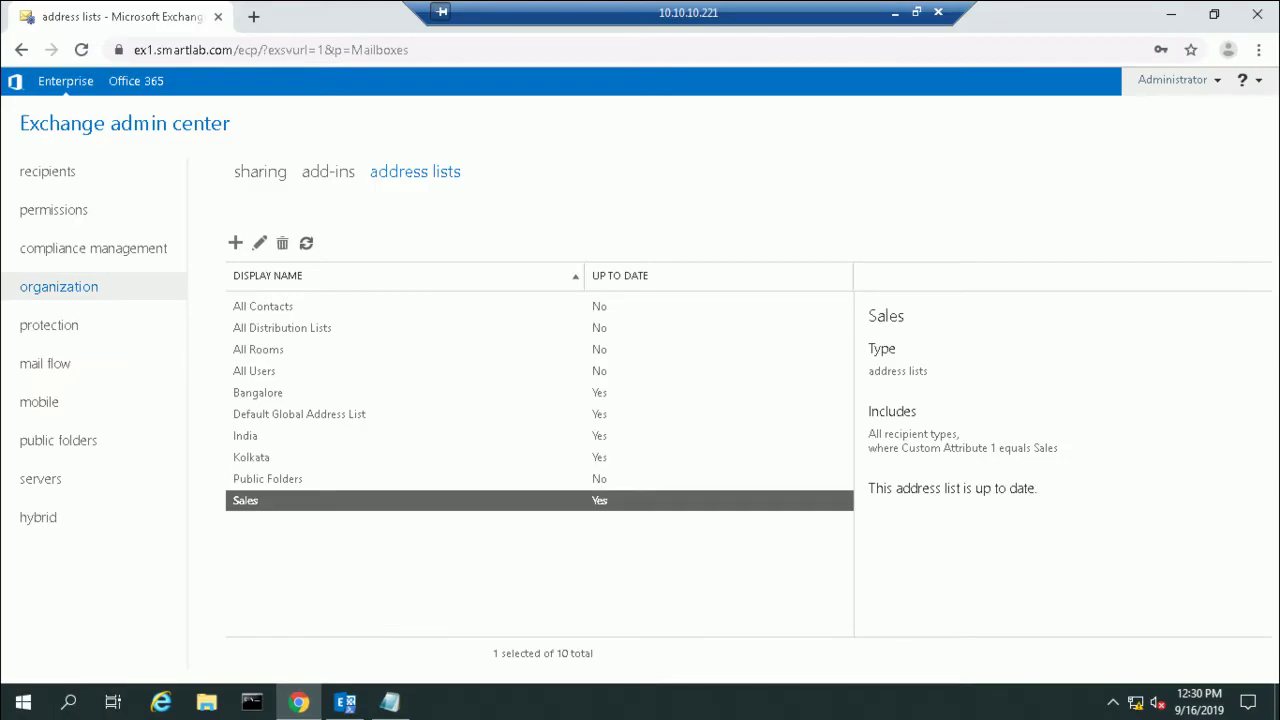
Step: Run New-AddressList -Name "Marketing" with the CustomAttribute1 -like *sales* filter; it fails with invalid filter syntax
{"action": "key", "text": "alt+Tab"}
{"action": "type", "text": "N"}
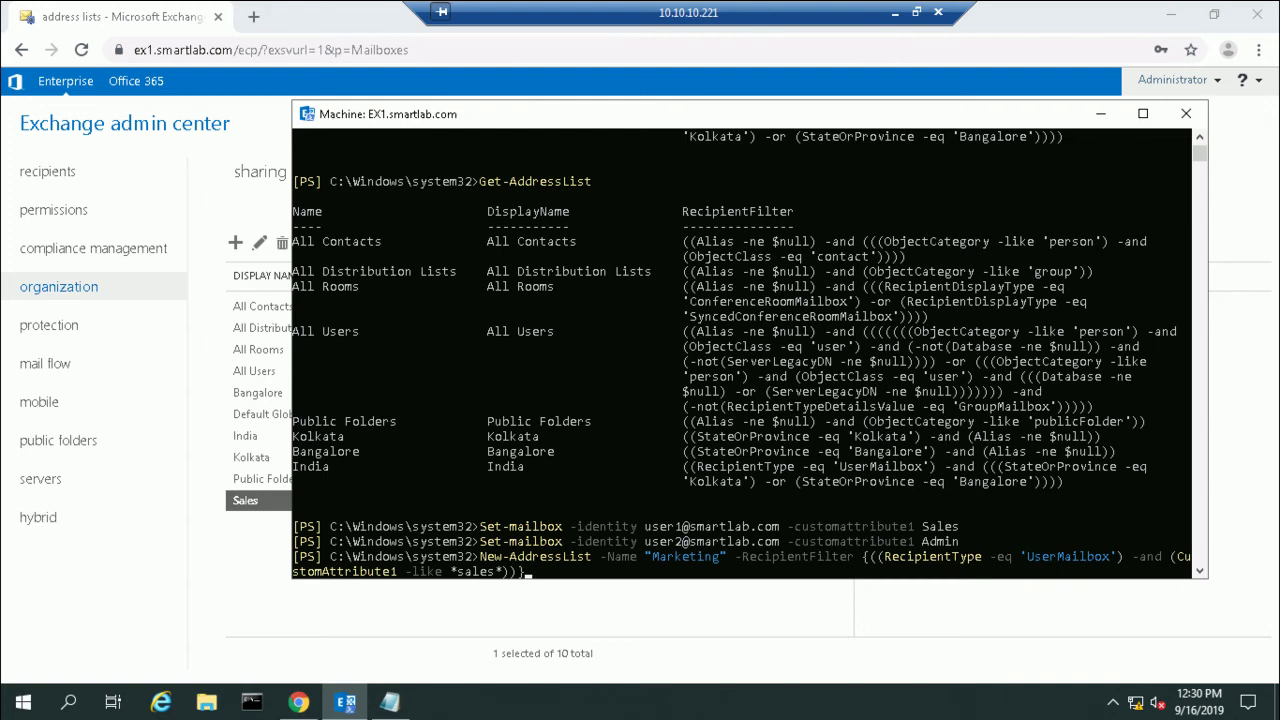
{"action": "scroll", "coordinate": [741, 355], "scroll_direction": "up", "scroll_amount": 4}
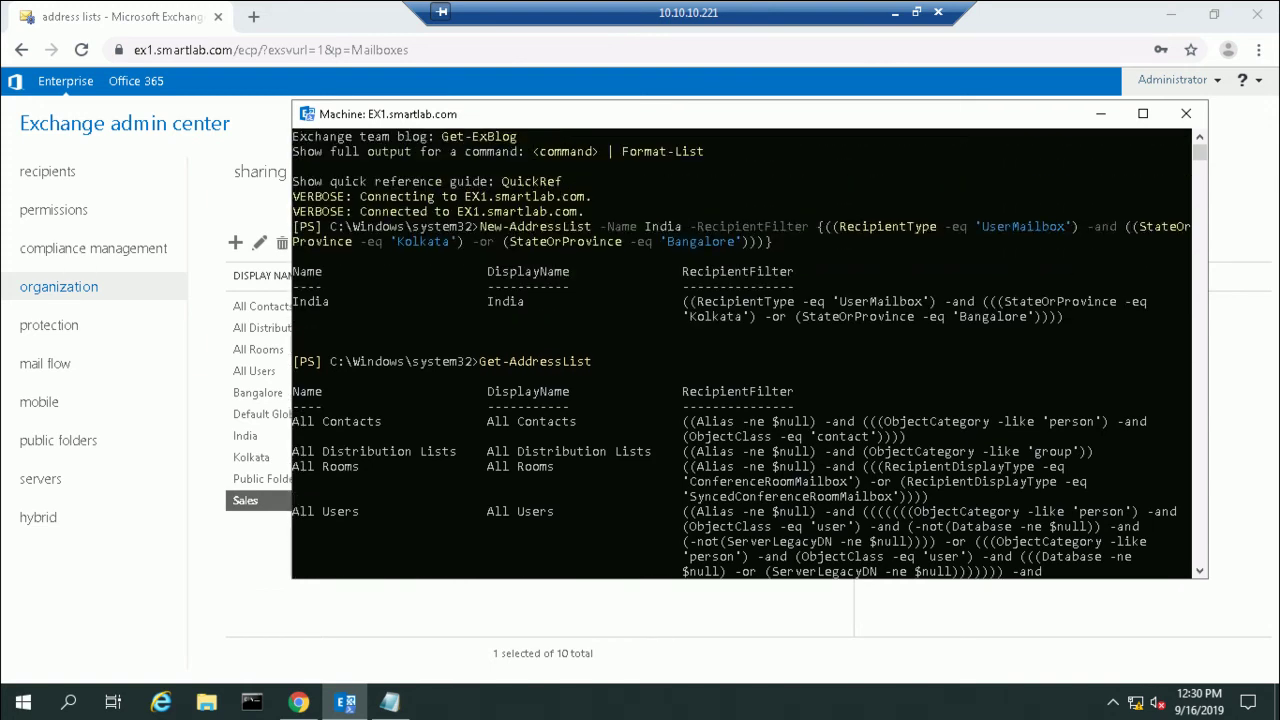
{"action": "scroll", "coordinate": [741, 355], "scroll_direction": "down", "scroll_amount": 1}
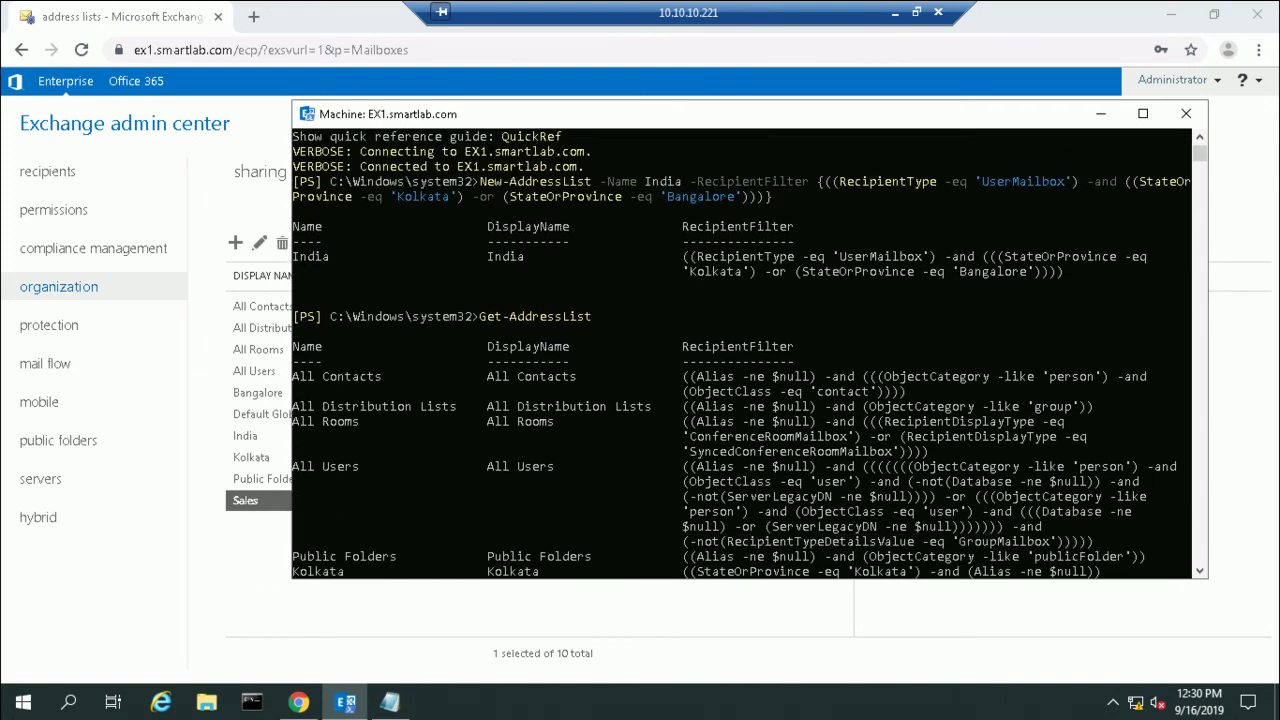
{"action": "scroll", "coordinate": [741, 355], "scroll_direction": "down", "scroll_amount": 4}
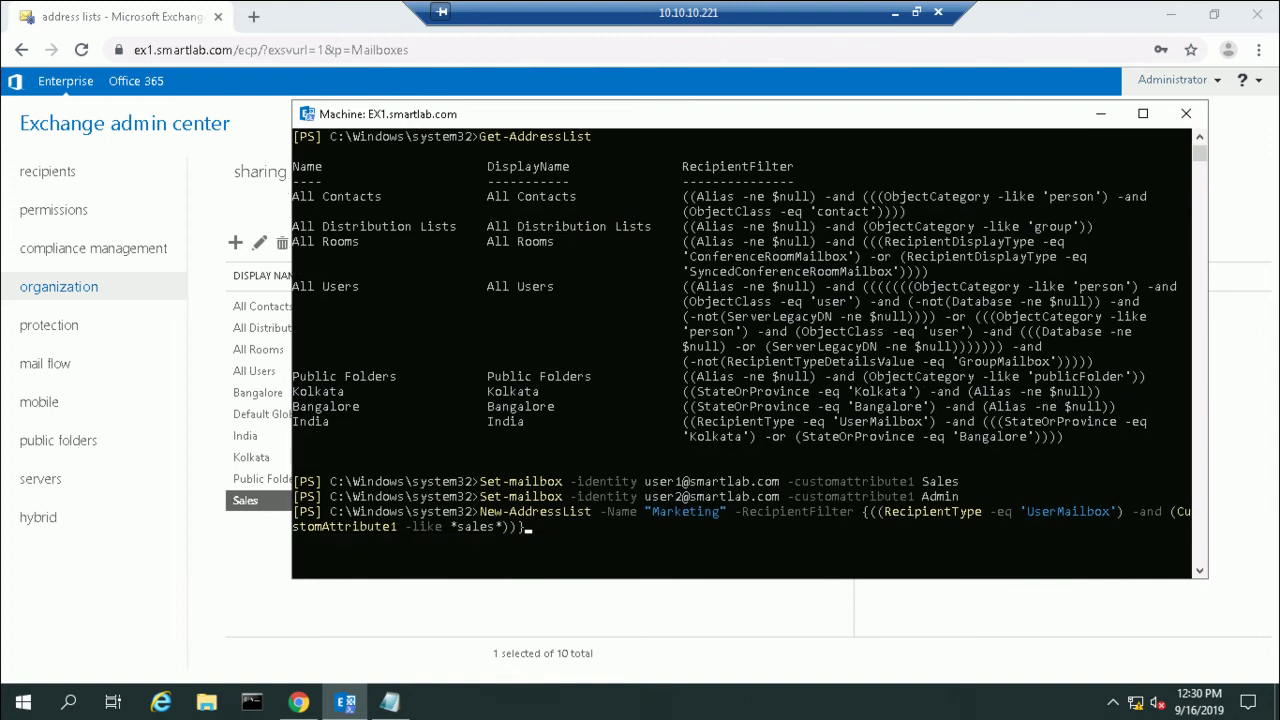
{"action": "key", "text": "Return"}
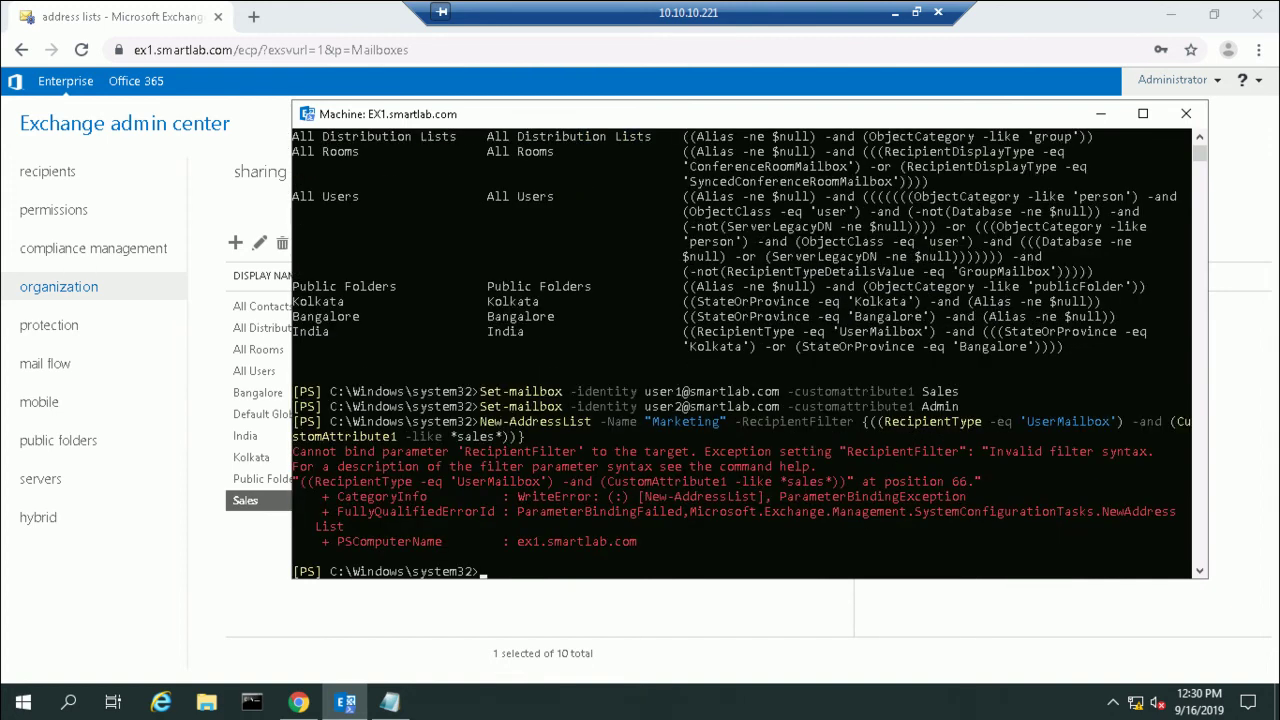
Step: Recall and rerun the Marketing New-AddressList command with the filter corrected to -like 'sales'
{"action": "key", "text": "Up"}
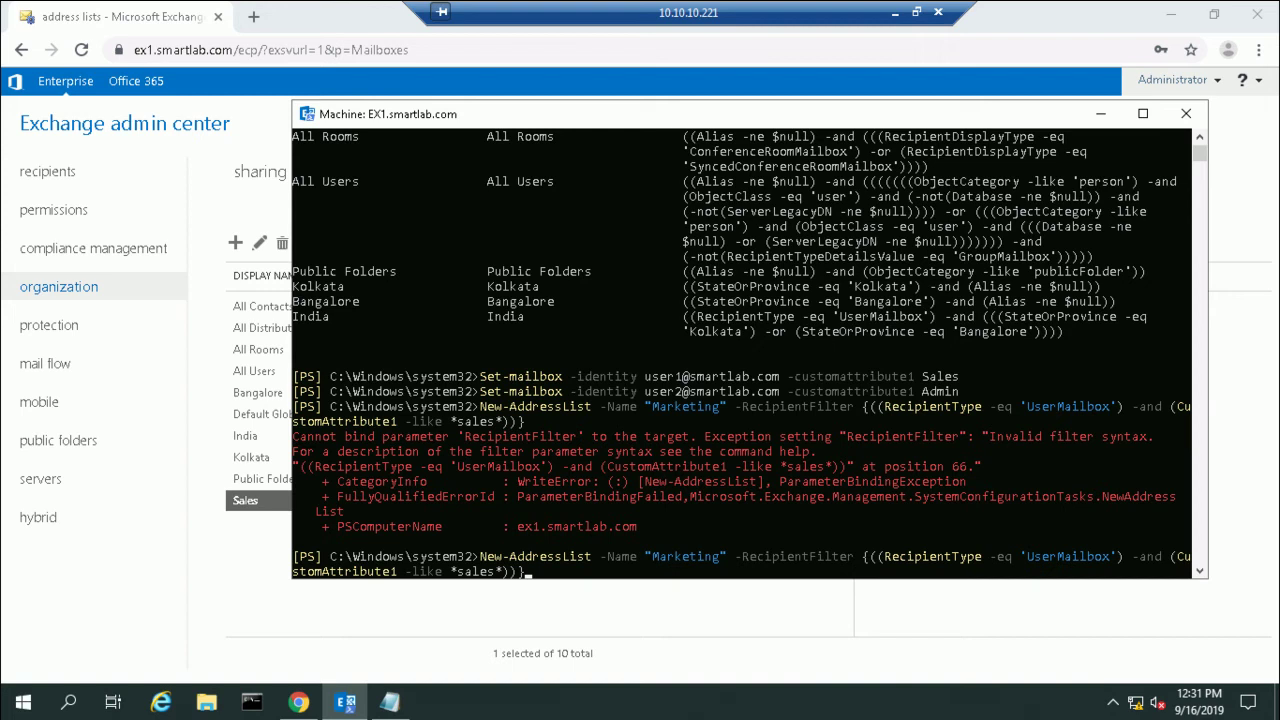
{"action": "key", "text": "Return"}
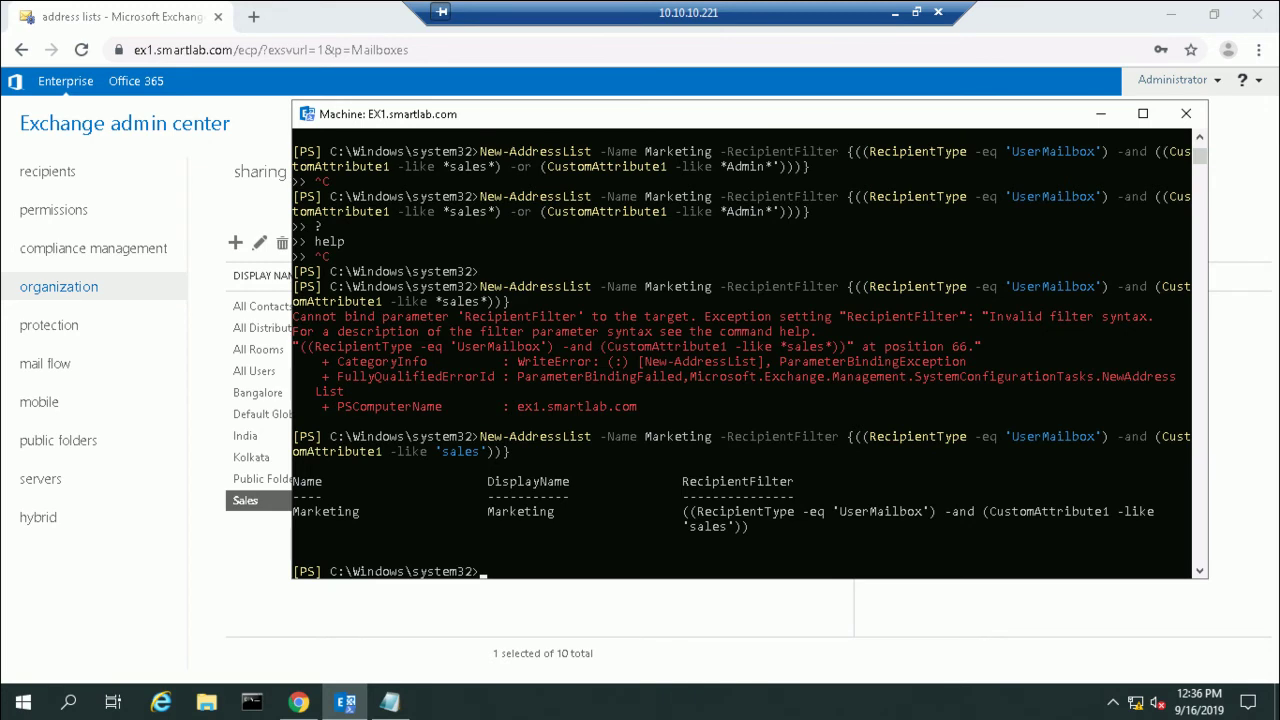
{"action": "left_click", "coordinate": [895, 12]}
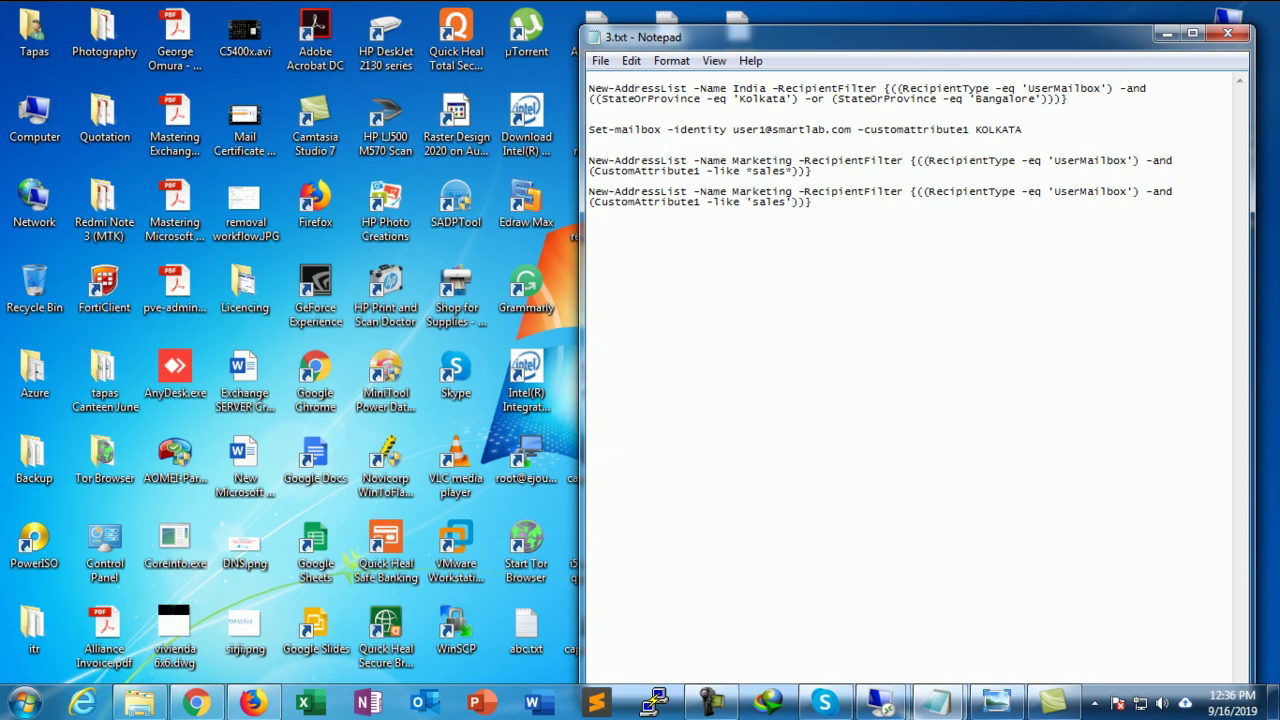
{"action": "left_click_drag", "start_coordinate": [745, 171], "coordinate": [794, 171]}
{"action": "left_click", "coordinate": [589, 212]}
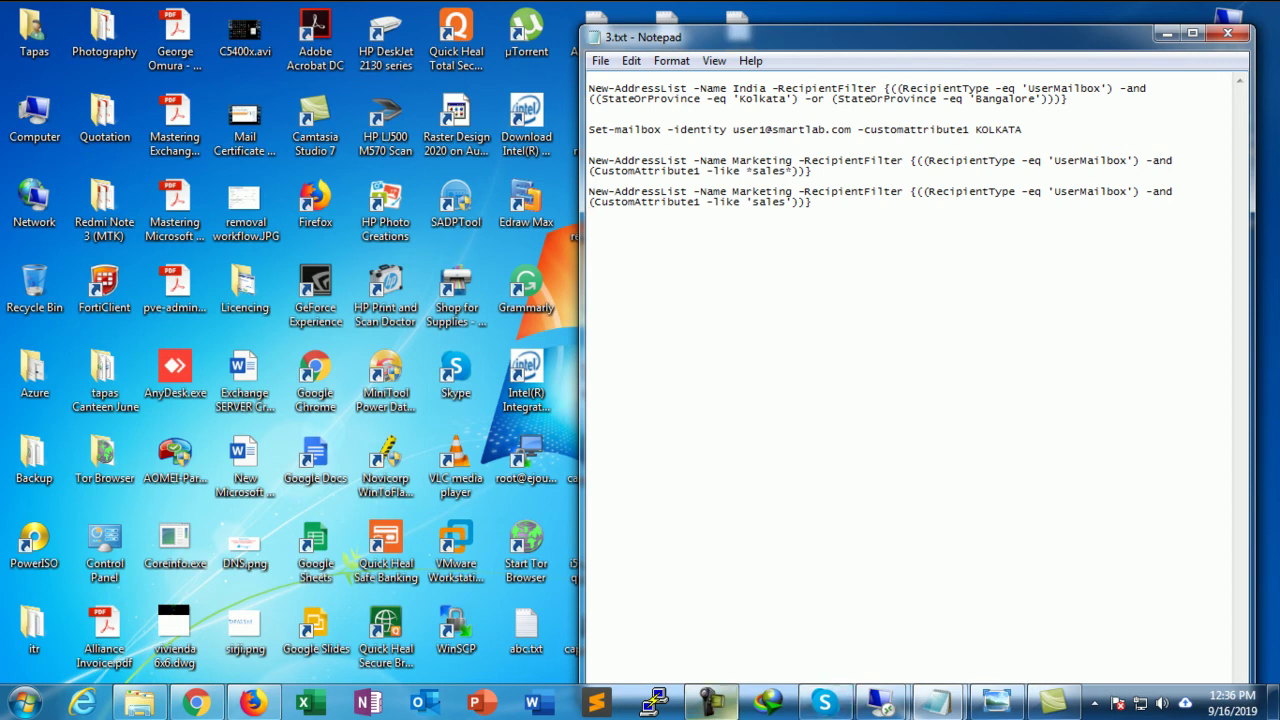
{"action": "mouse_move", "coordinate": [880, 704]}
{"action": "left_click", "coordinate": [983, 605]}
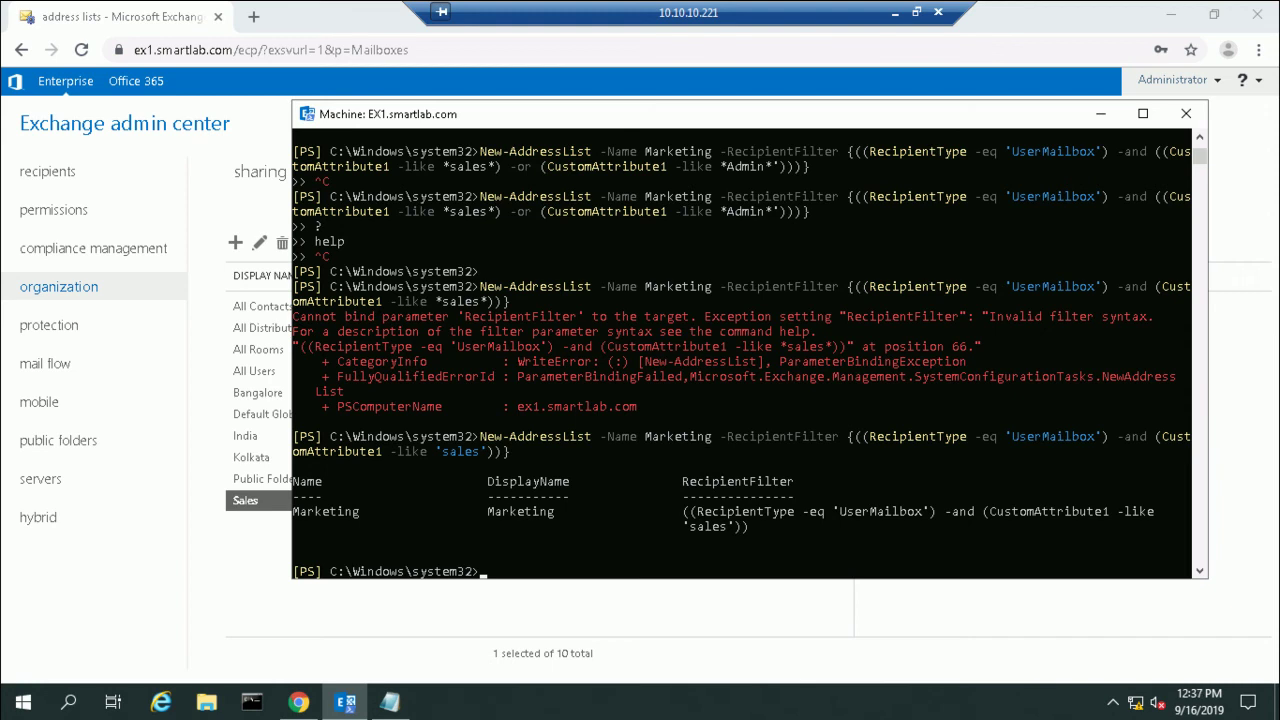
{"action": "left_click", "coordinate": [895, 12]}
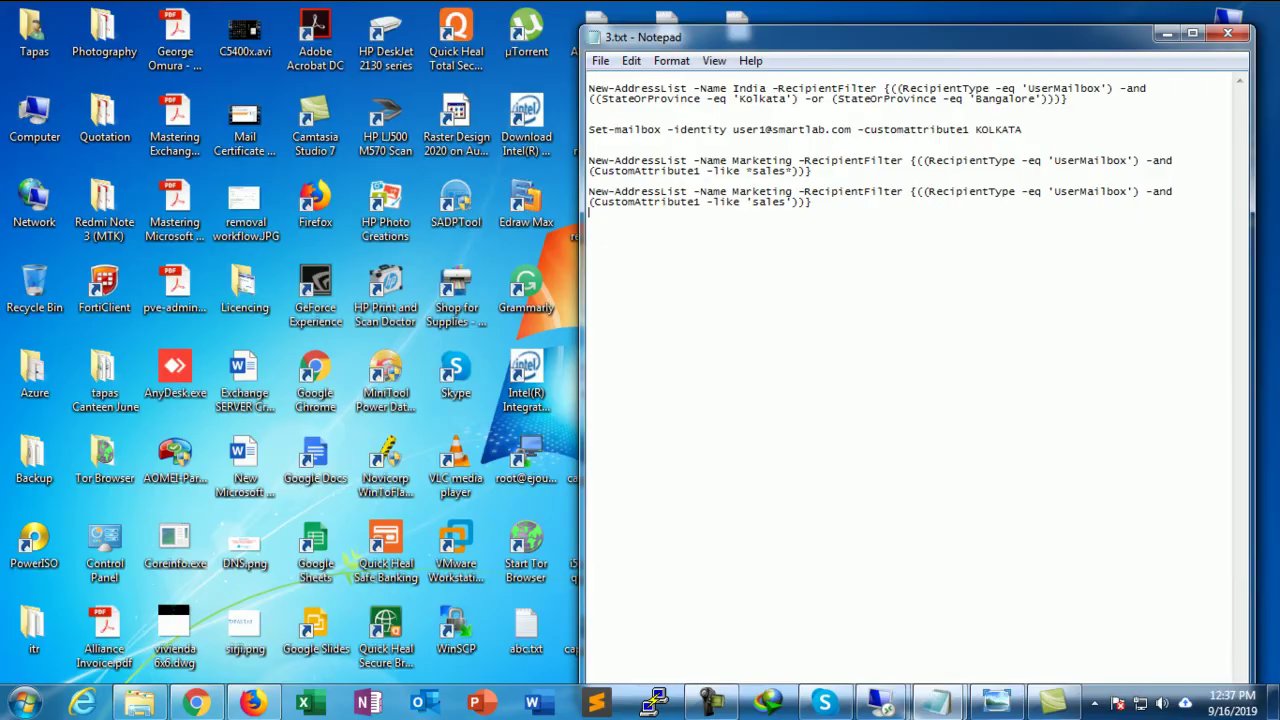
{"action": "left_click", "coordinate": [880, 703]}
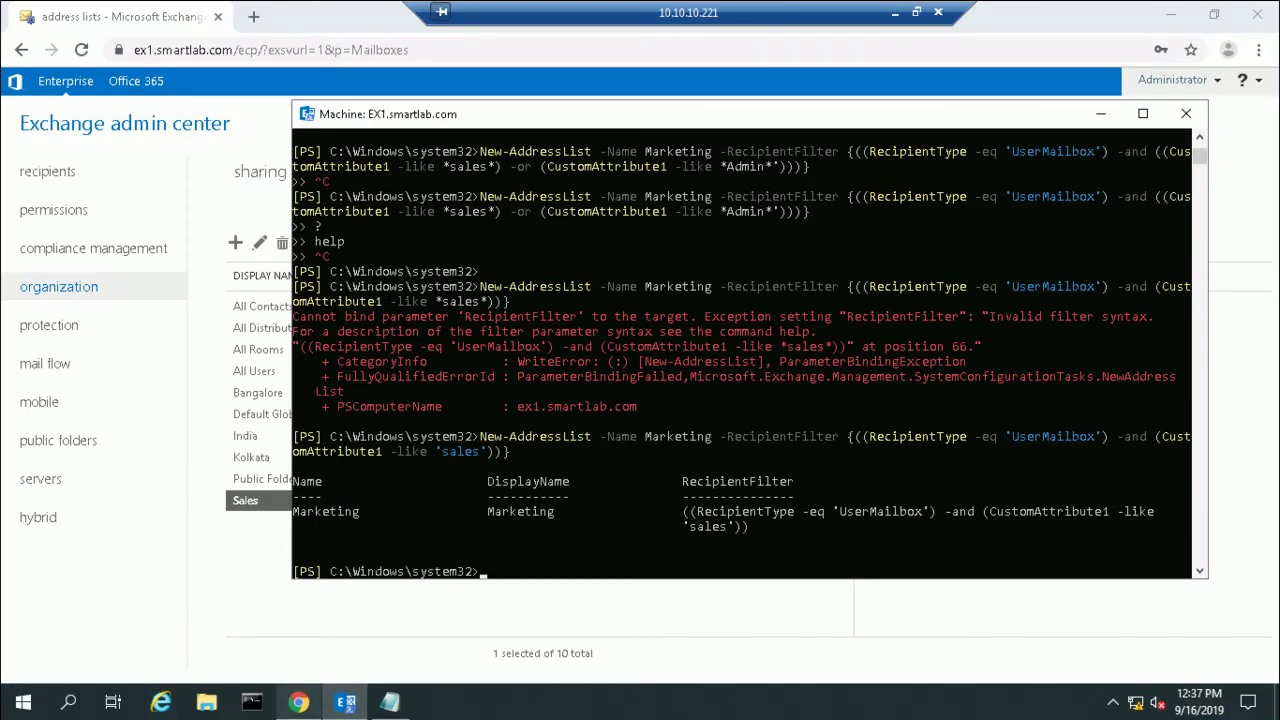
Step: Refresh the address lists in Exchange admin center and select the new Marketing list
{"action": "left_click", "coordinate": [299, 703]}
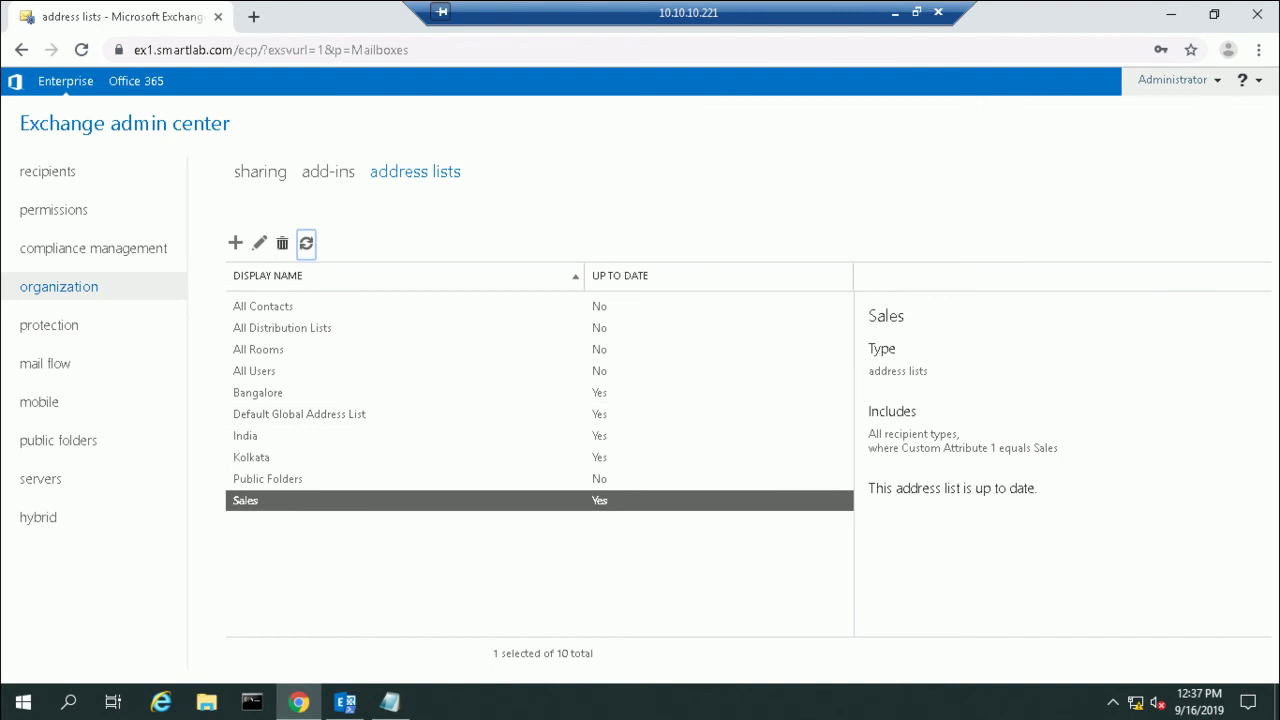
{"action": "left_click", "coordinate": [306, 243]}
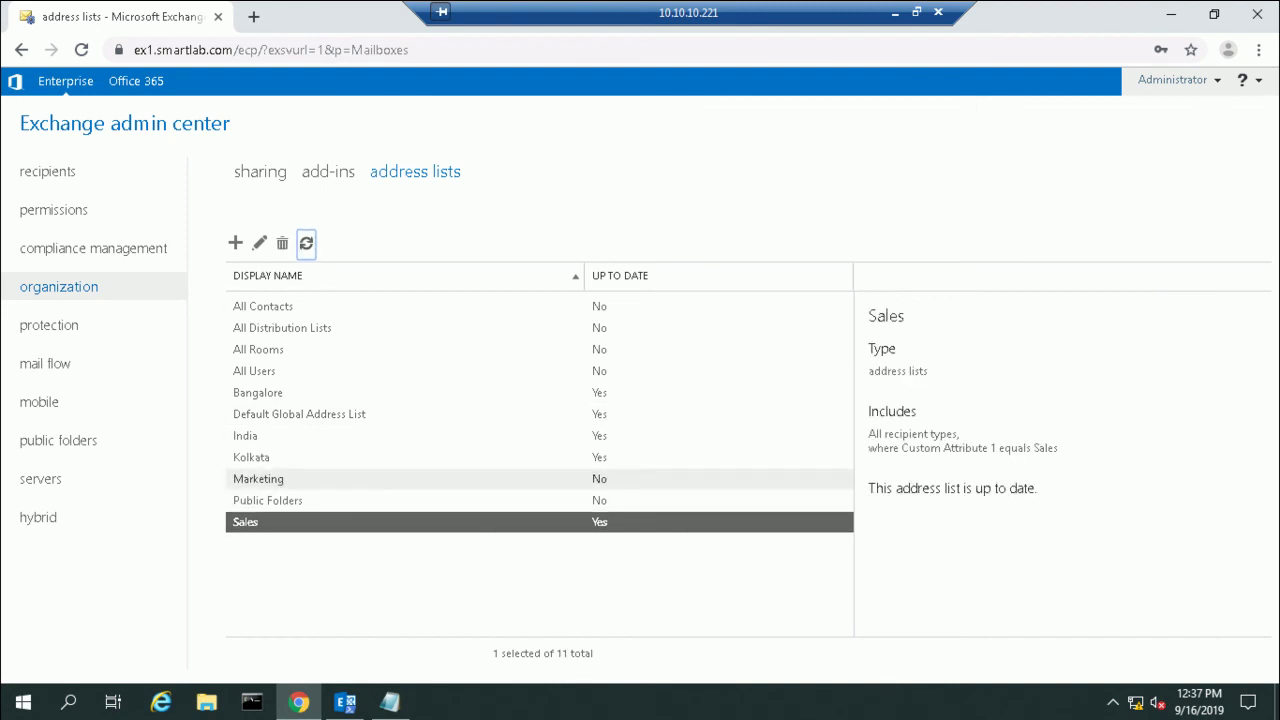
{"action": "left_click", "coordinate": [258, 479]}
Step: Switch to the 10.10.10.220 remote session running Outlook
{"action": "left_click", "coordinate": [894, 12]}
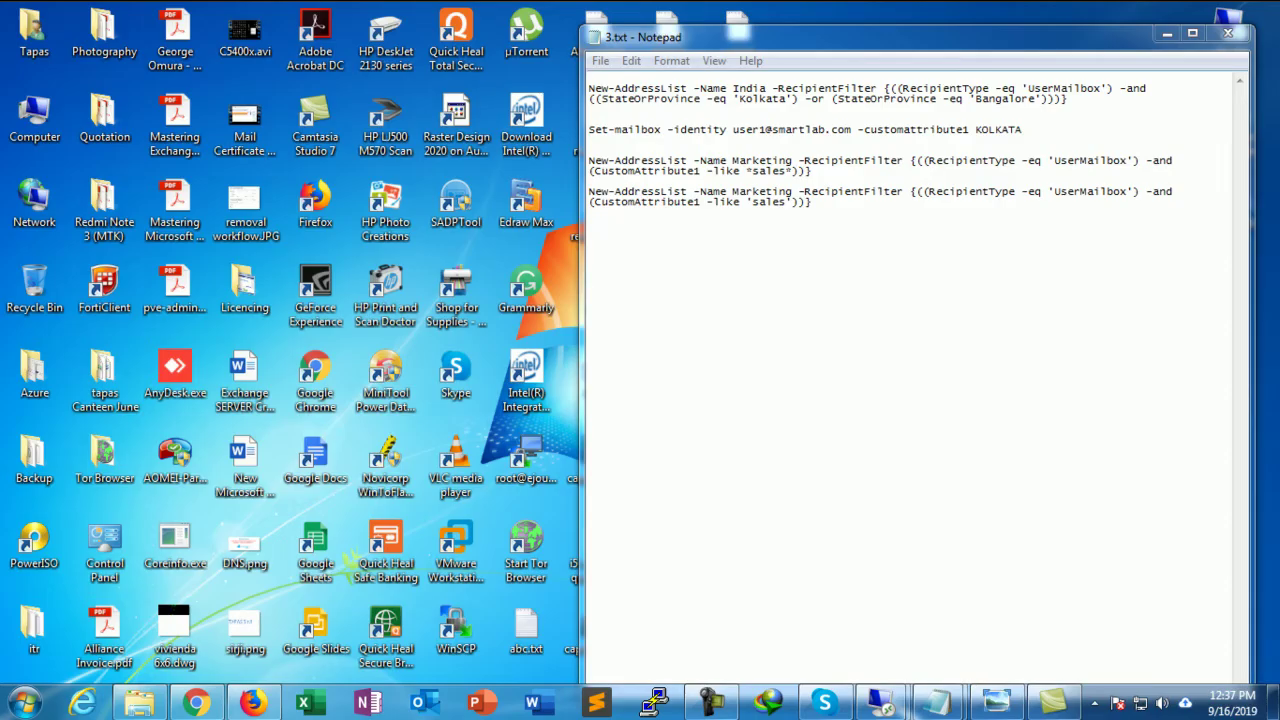
{"action": "mouse_move", "coordinate": [882, 703]}
{"action": "left_click", "coordinate": [986, 610]}
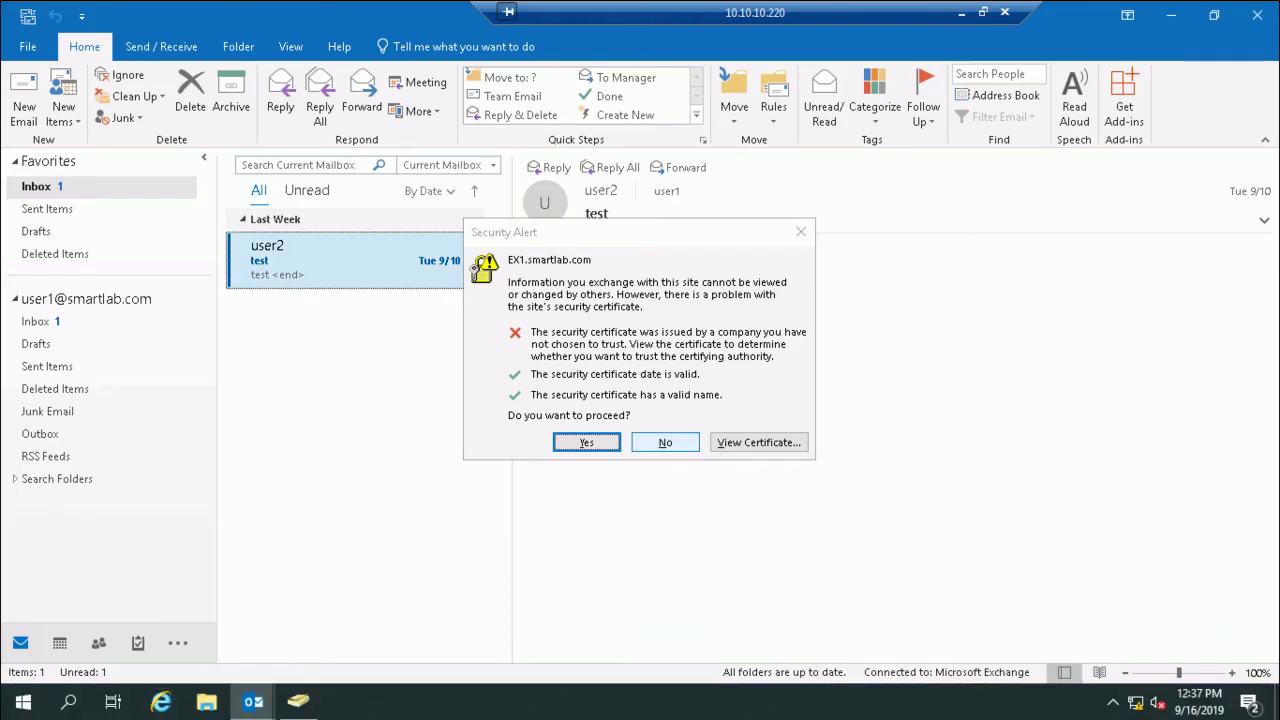
Step: Accept the EX1.smartlab.com certificate security alert so Outlook connects
{"action": "left_click", "coordinate": [665, 442]}
{"action": "left_click", "coordinate": [1214, 14]}
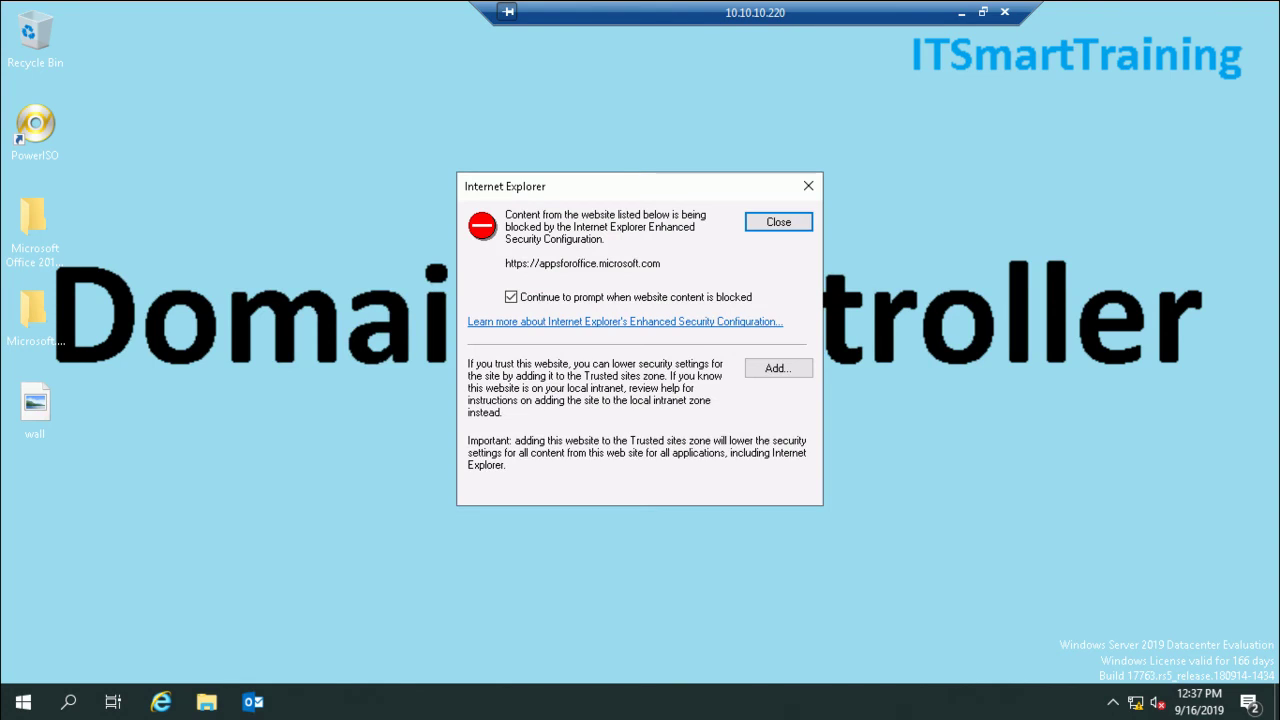
{"action": "key", "text": "Return"}
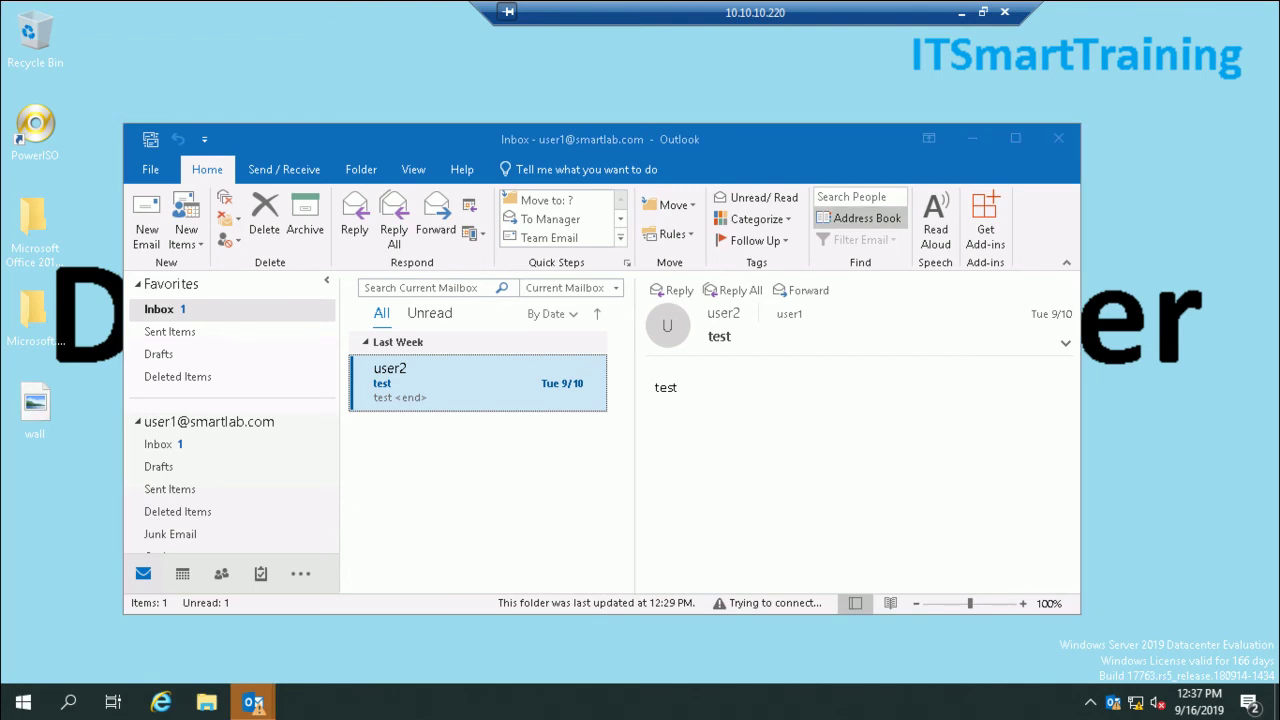
{"action": "mouse_move", "coordinate": [252, 703]}
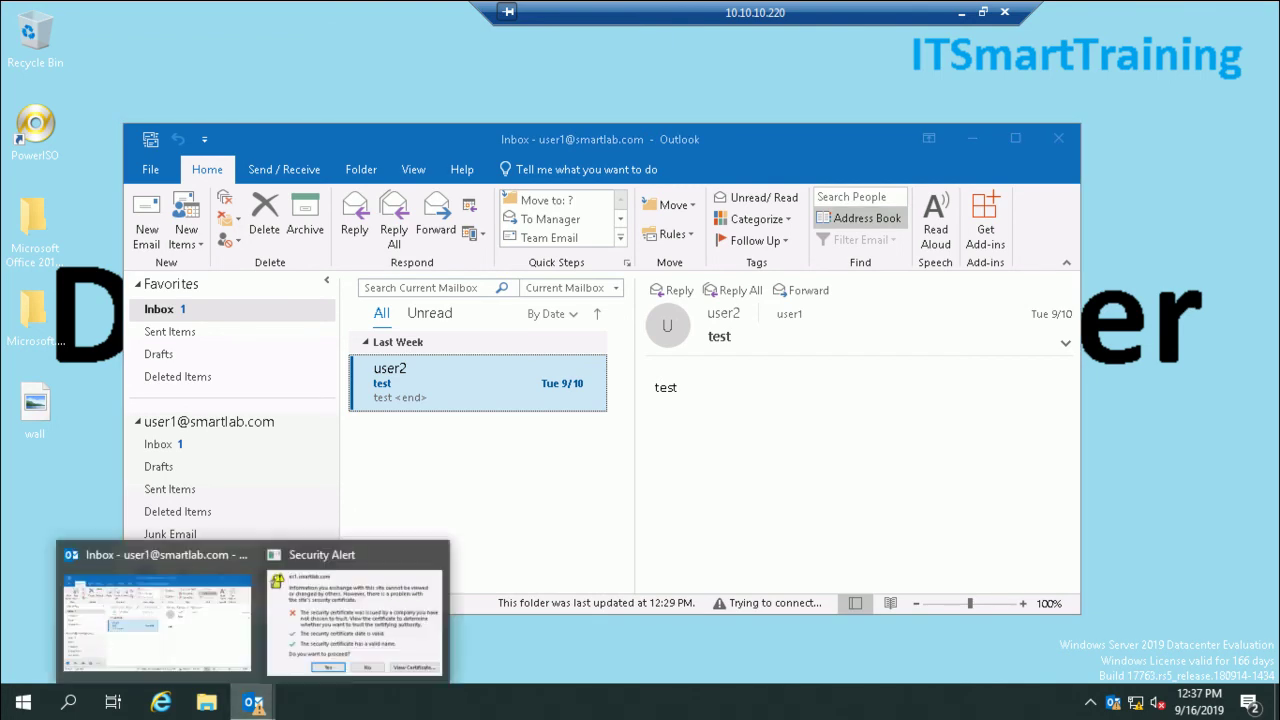
{"action": "left_click", "coordinate": [356, 610]}
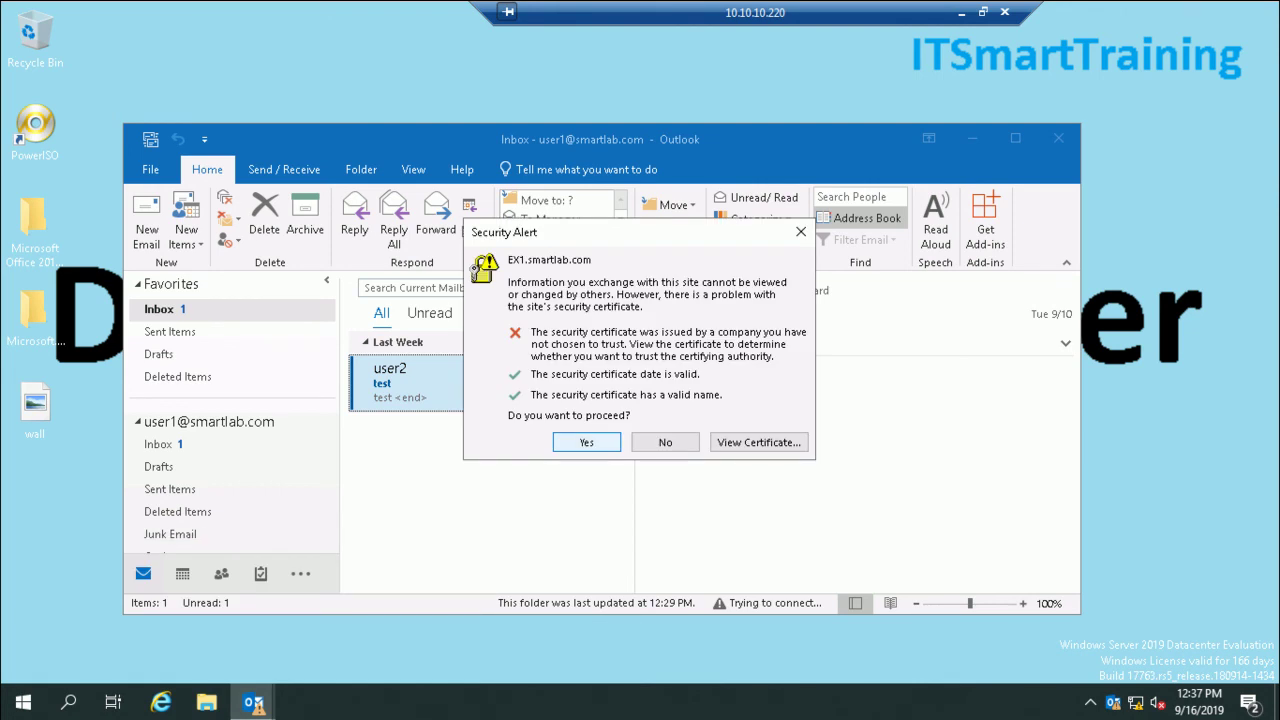
{"action": "left_click", "coordinate": [587, 442]}
Step: Check the Marketing address list in Outlook's Address Book, finding it empty
{"action": "left_click", "coordinate": [860, 218]}
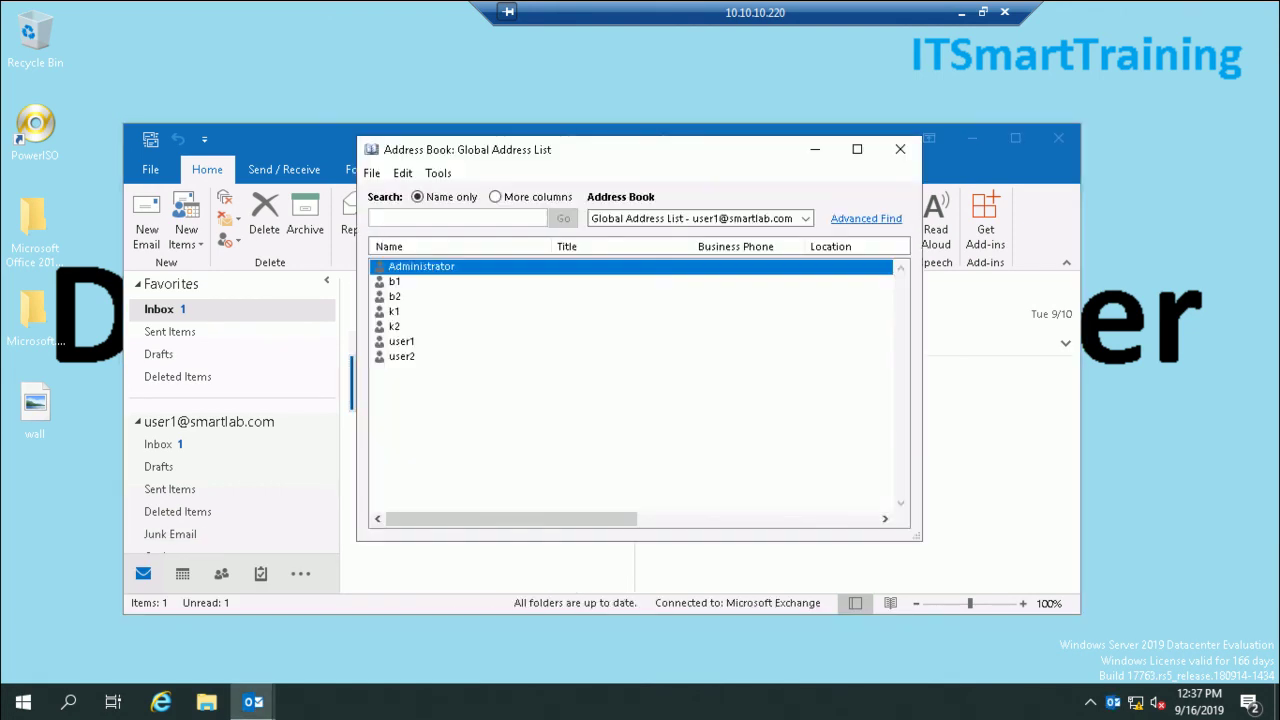
{"action": "left_click", "coordinate": [805, 218]}
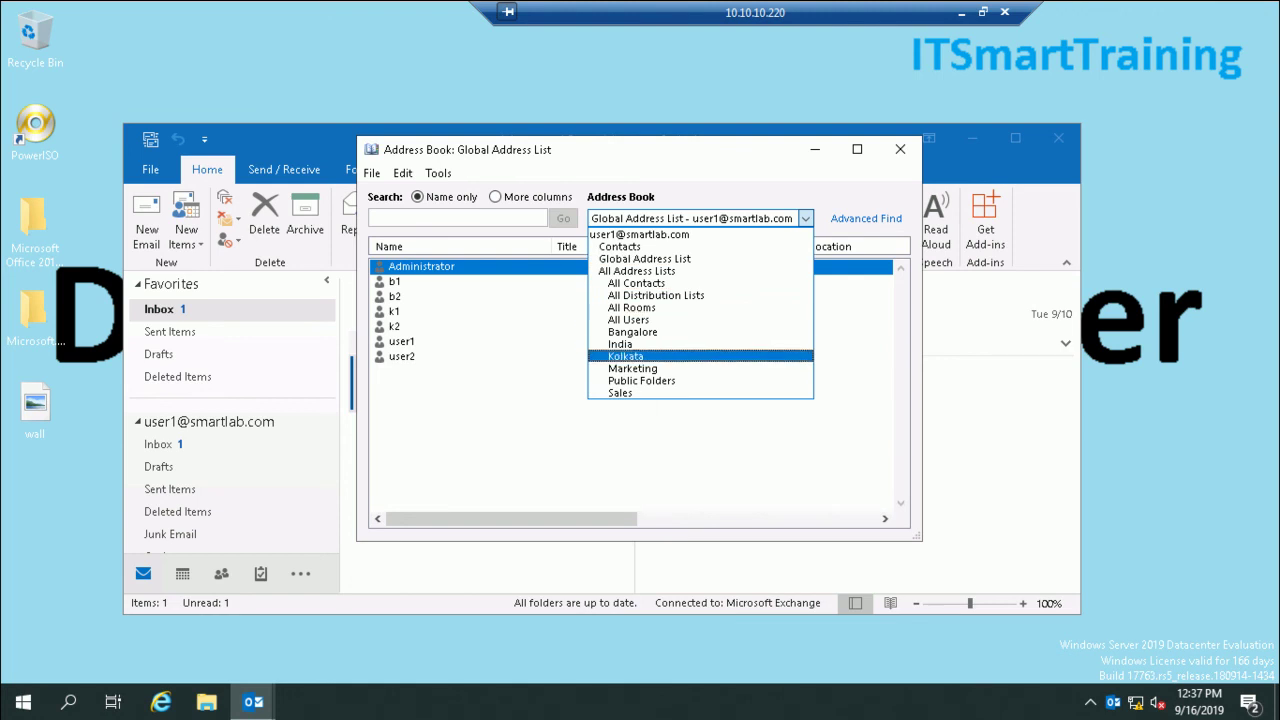
{"action": "left_click", "coordinate": [680, 369]}
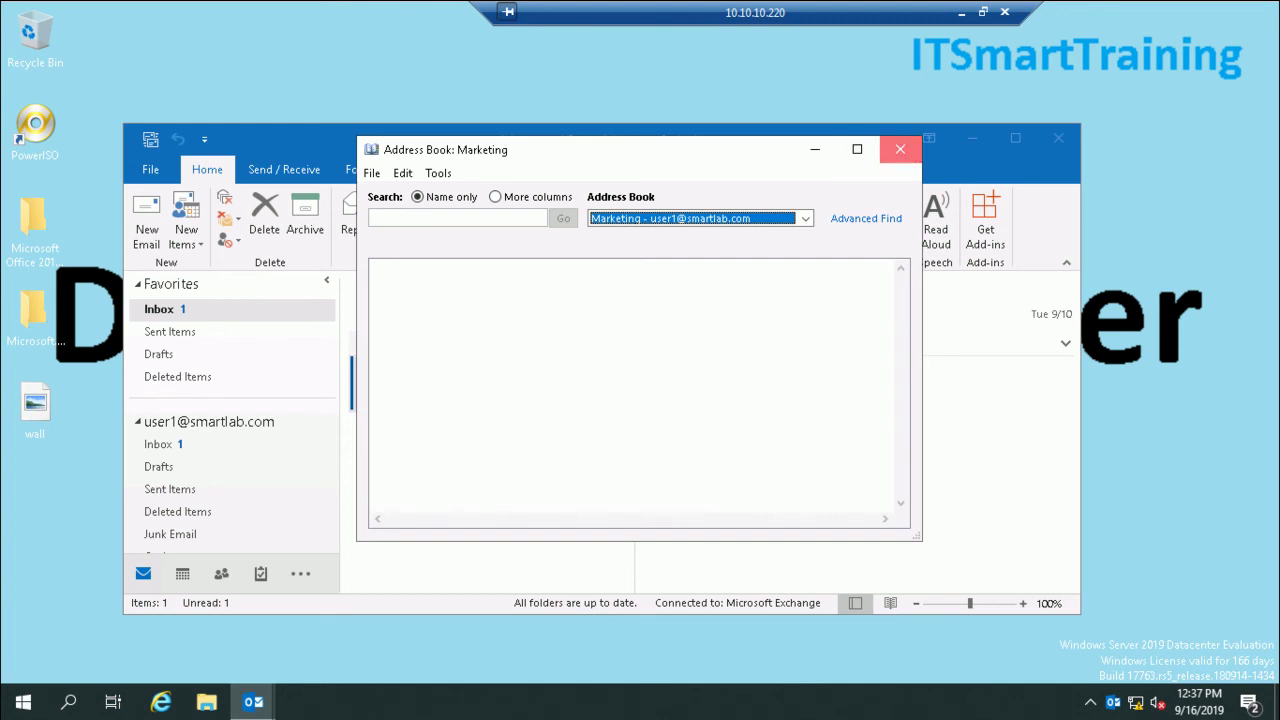
{"action": "left_click", "coordinate": [900, 149]}
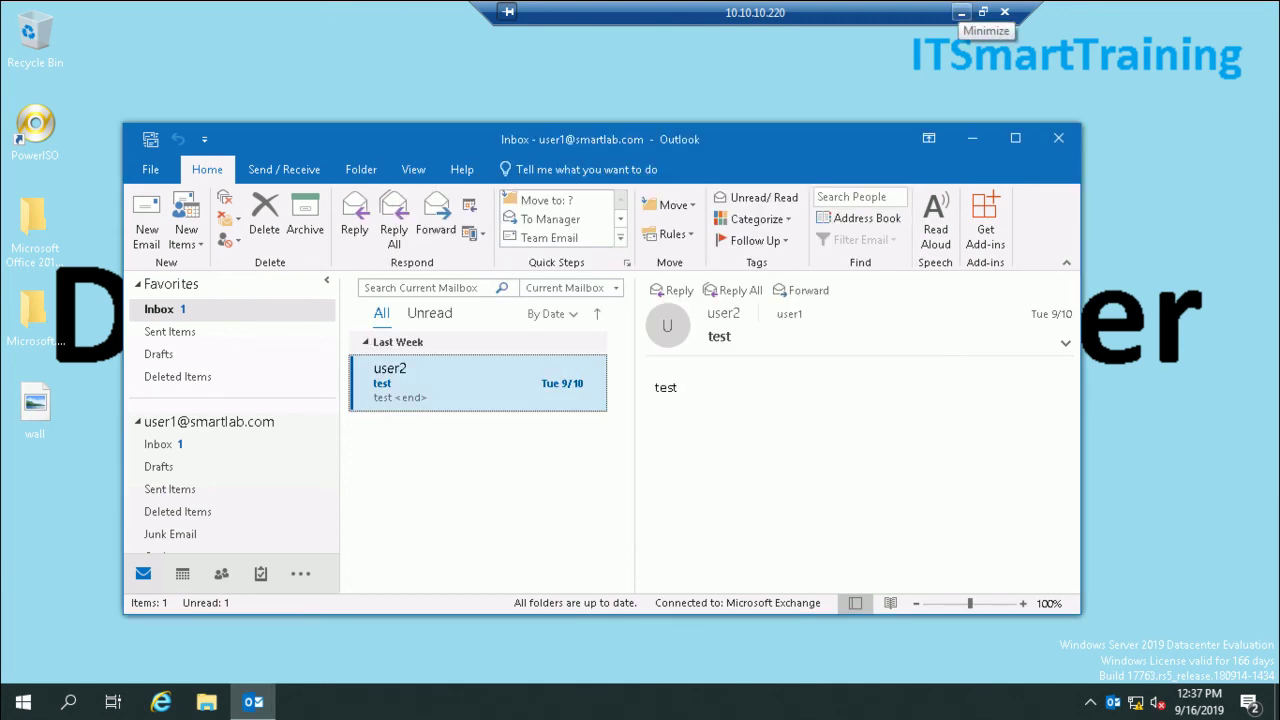
Step: Update the Marketing address list in Exchange admin center, then return to Outlook
{"action": "left_click", "coordinate": [961, 13]}
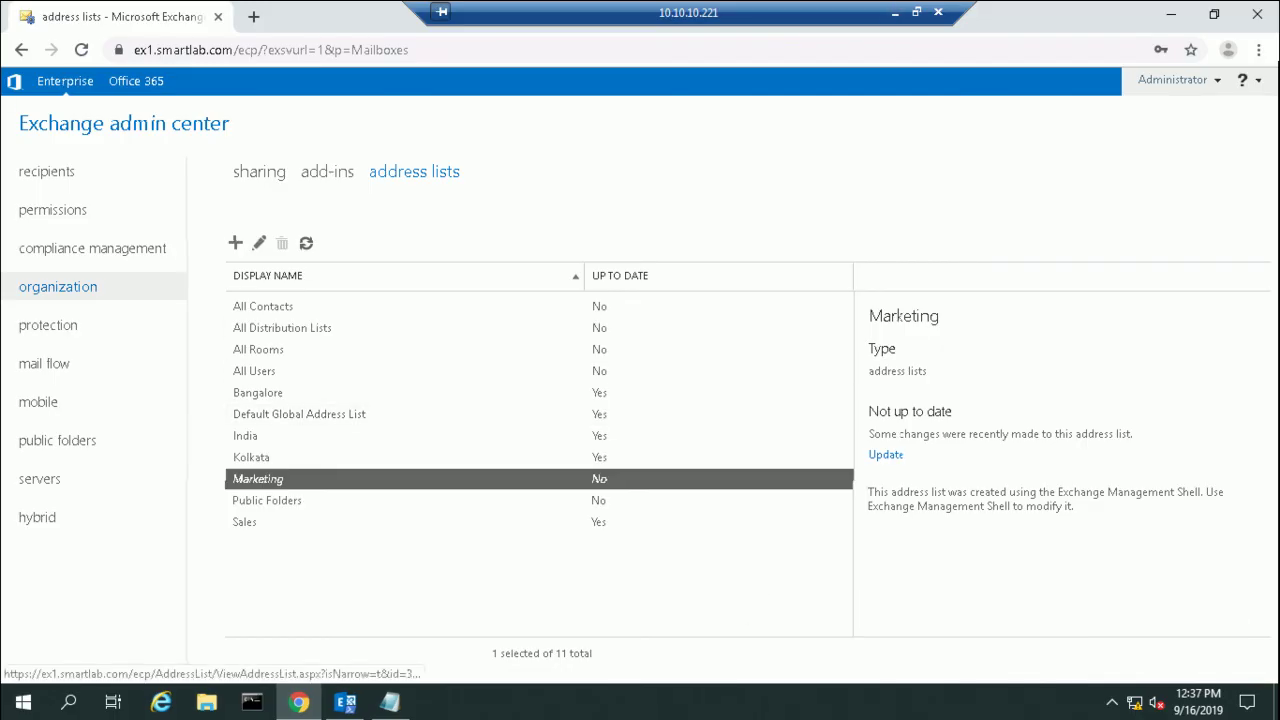
{"action": "left_click", "coordinate": [885, 454]}
{"action": "left_click", "coordinate": [652, 483]}
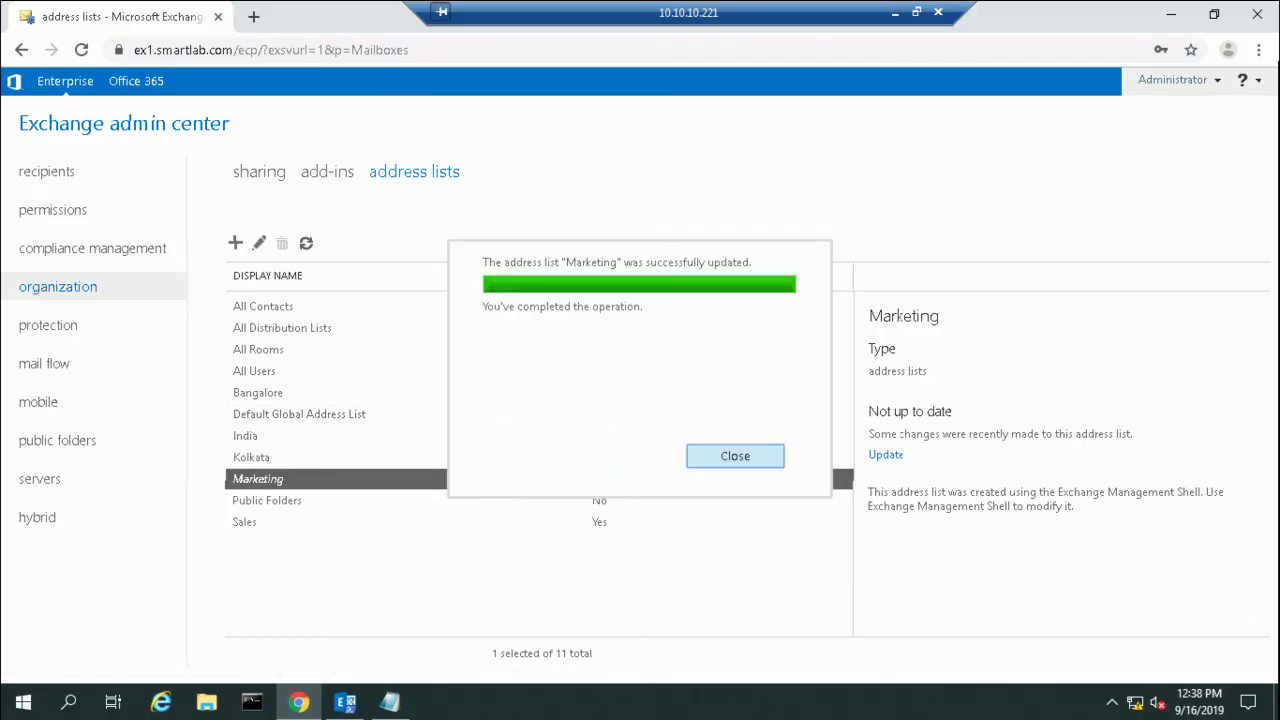
{"action": "left_click", "coordinate": [735, 455]}
{"action": "left_click", "coordinate": [895, 13]}
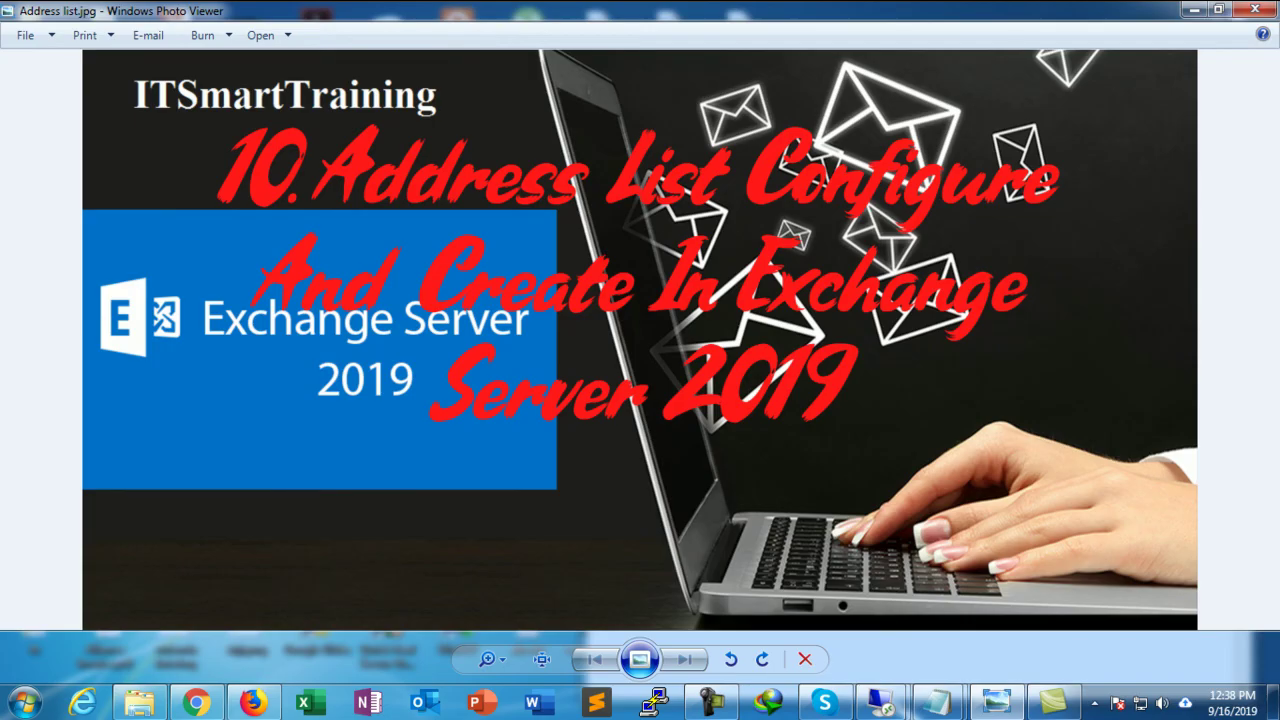
{"action": "mouse_move", "coordinate": [881, 703]}
{"action": "left_click", "coordinate": [770, 610]}
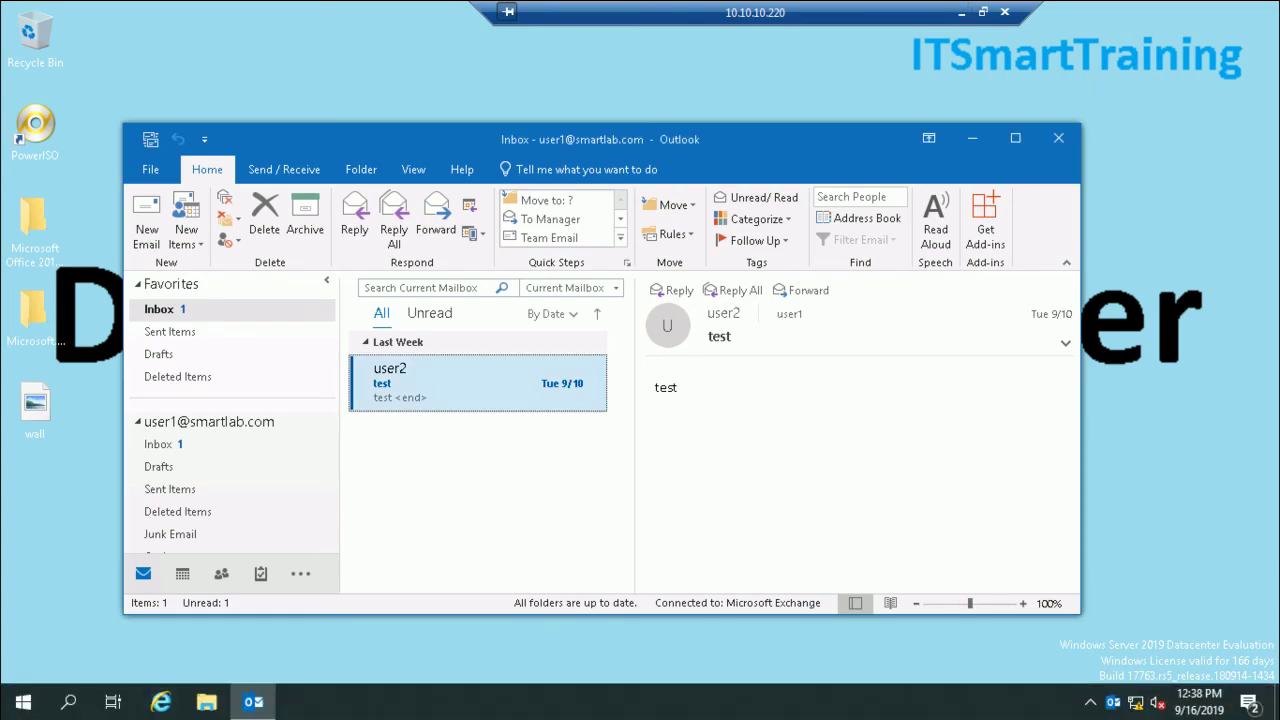
Step: Open Outlook's Address Book and view the Marketing list with its three recipients
{"action": "left_click", "coordinate": [860, 218]}
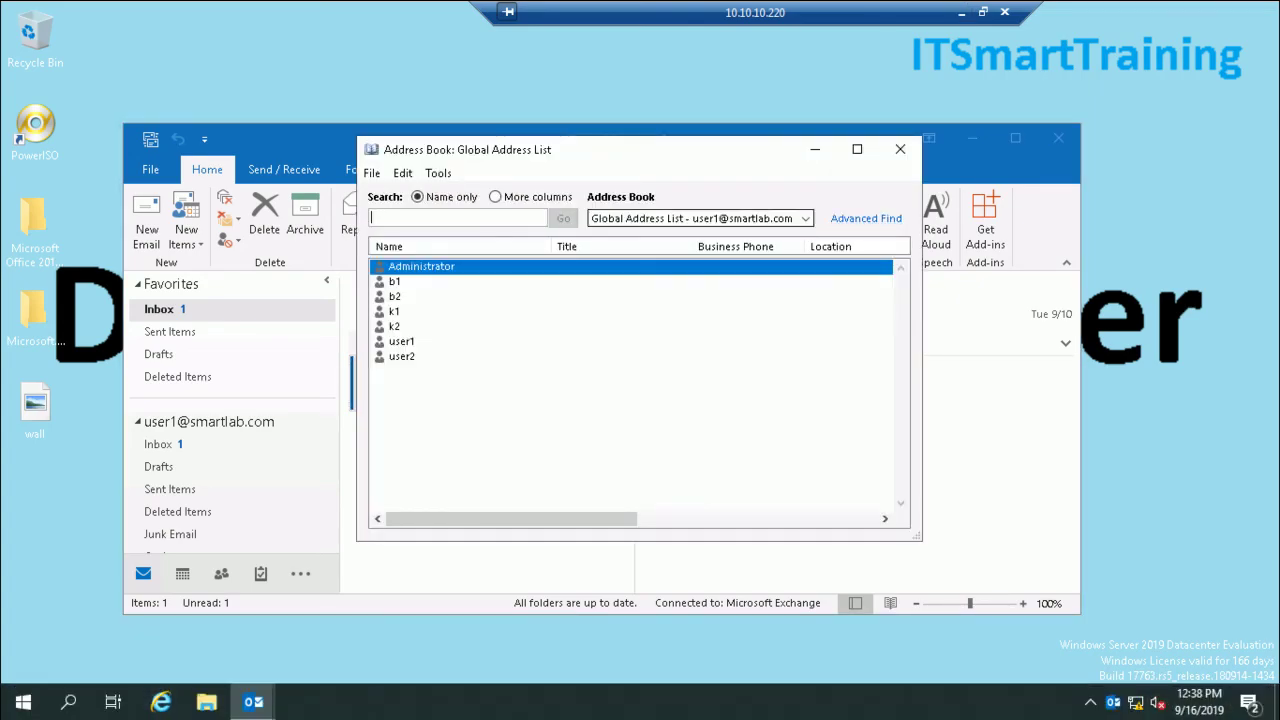
{"action": "left_click", "coordinate": [805, 218]}
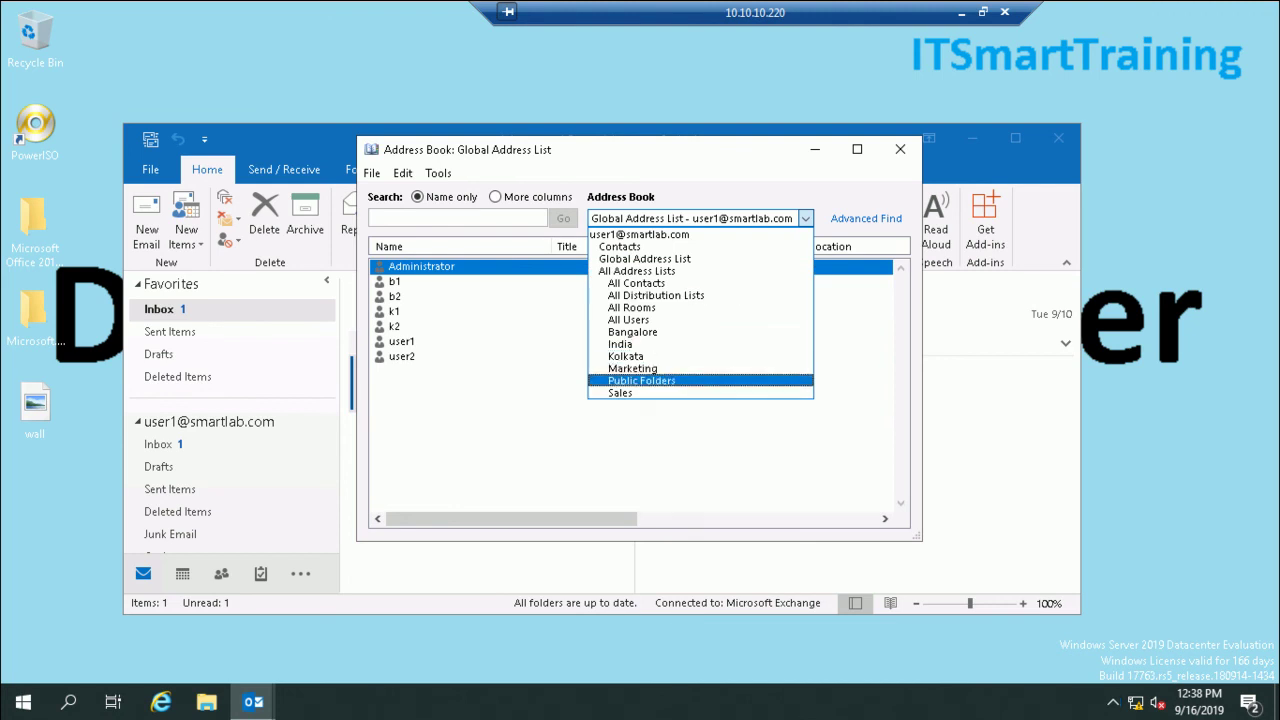
{"action": "left_click", "coordinate": [632, 368]}
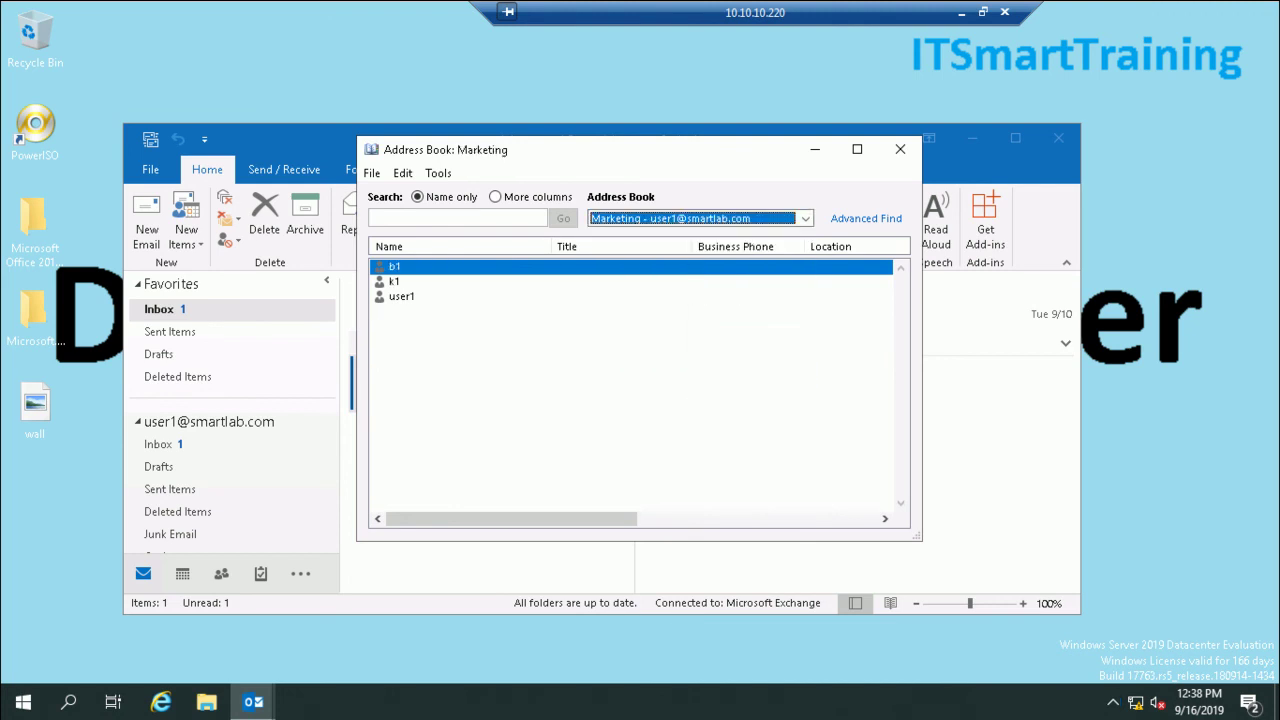